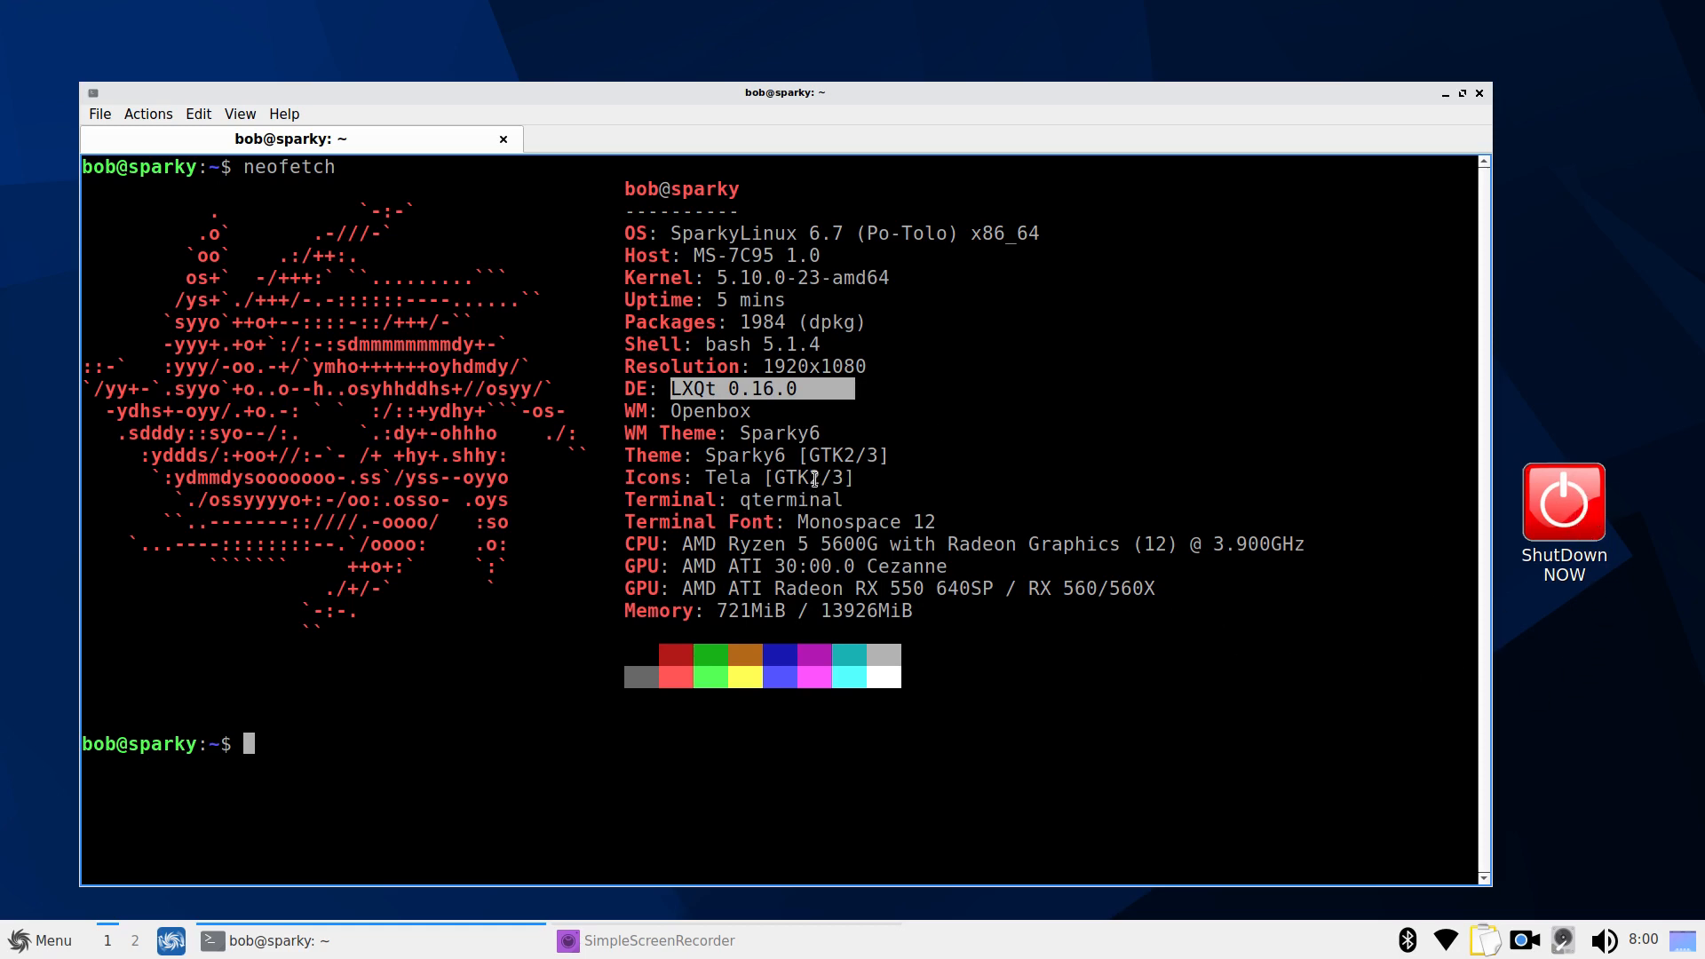
Highlight the 1920x1080 resolution in the neofetch output, then close QTerminal with Ctrl+D
left_click_drag(765, 368, 869, 367)
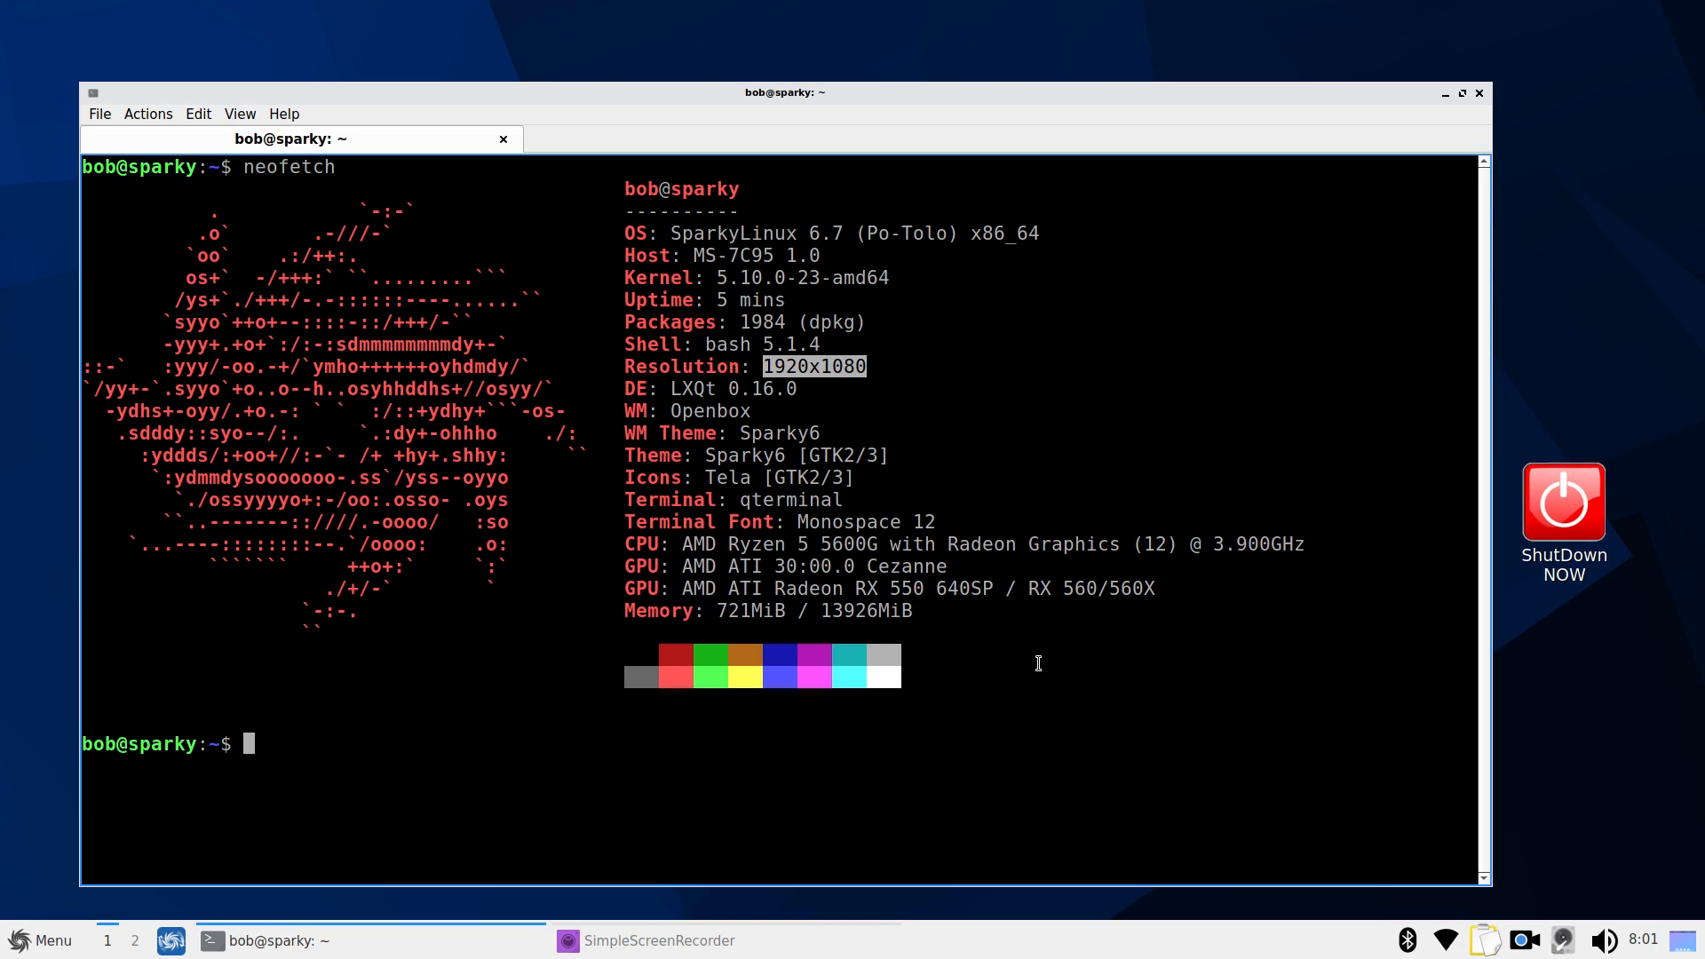
key("ctrl+d")
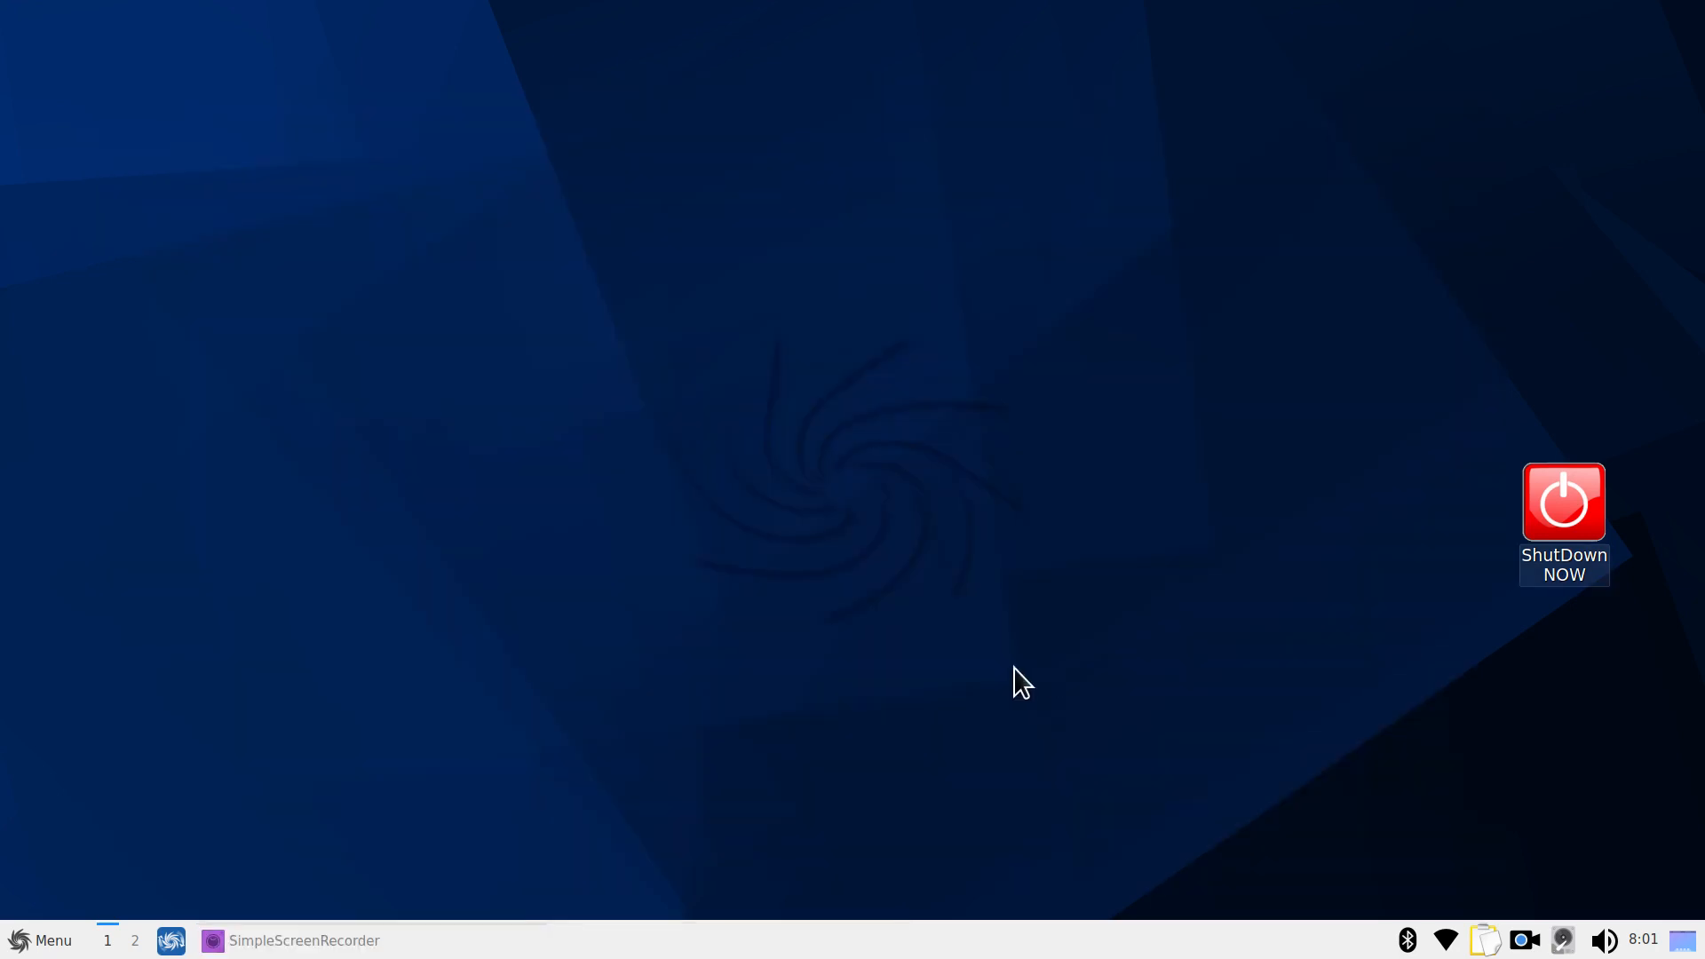
left_click(11, 947)
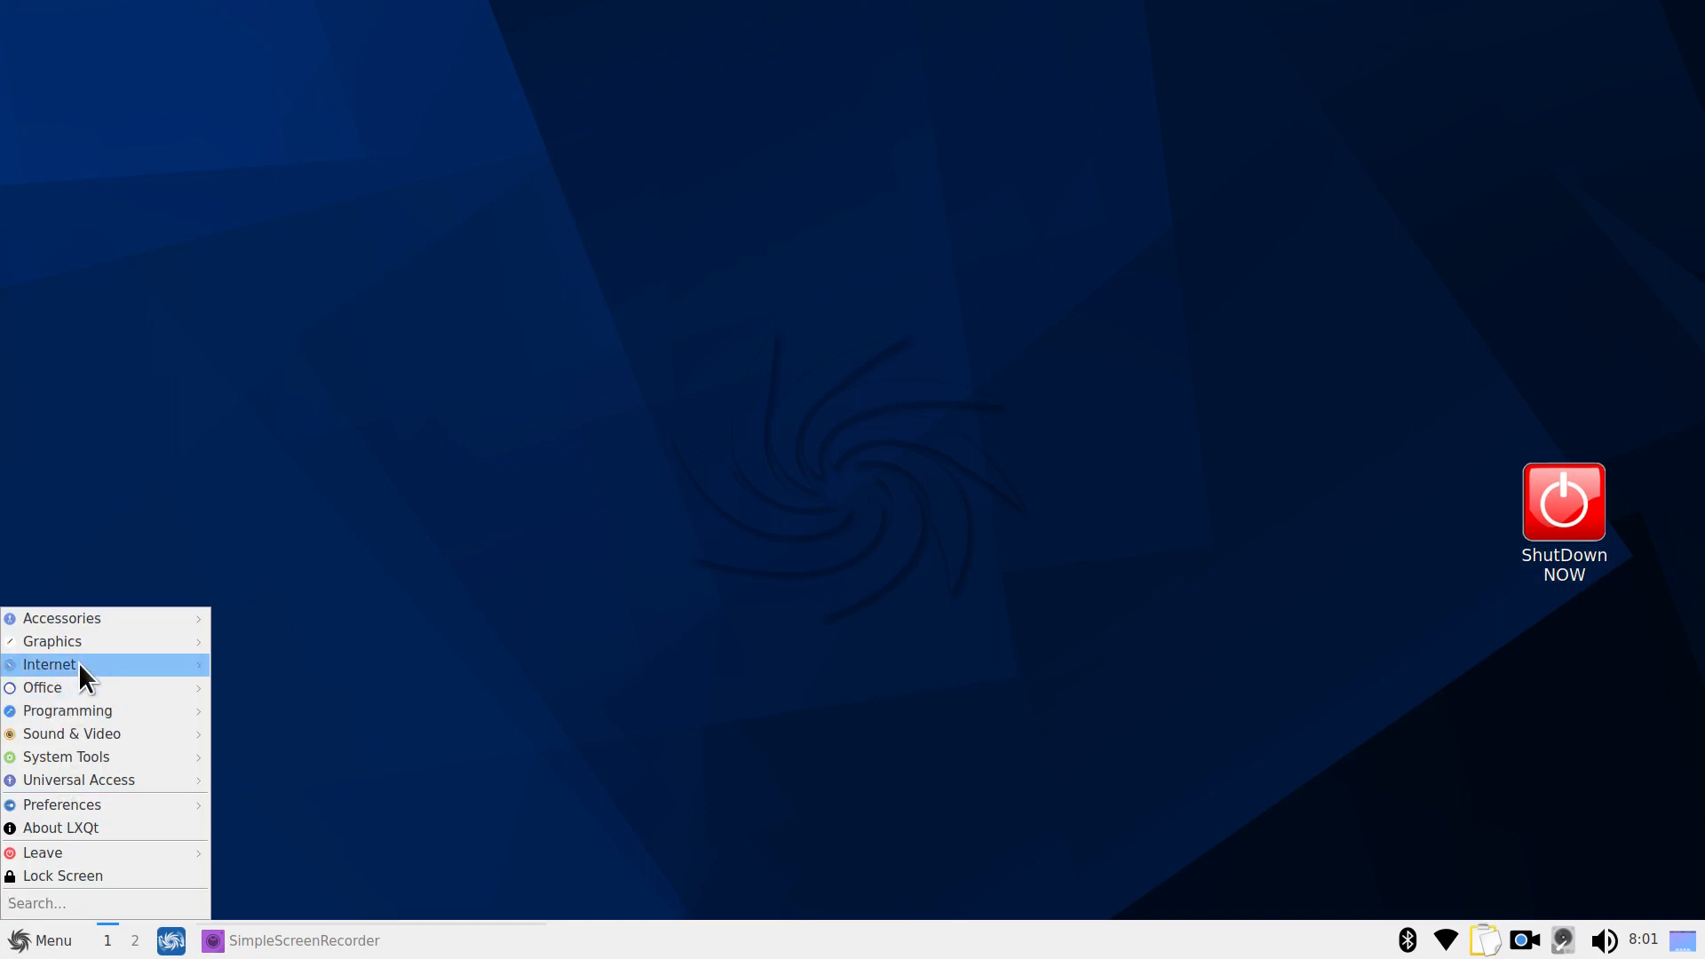
mouse_move(78, 664)
left_click(346, 664)
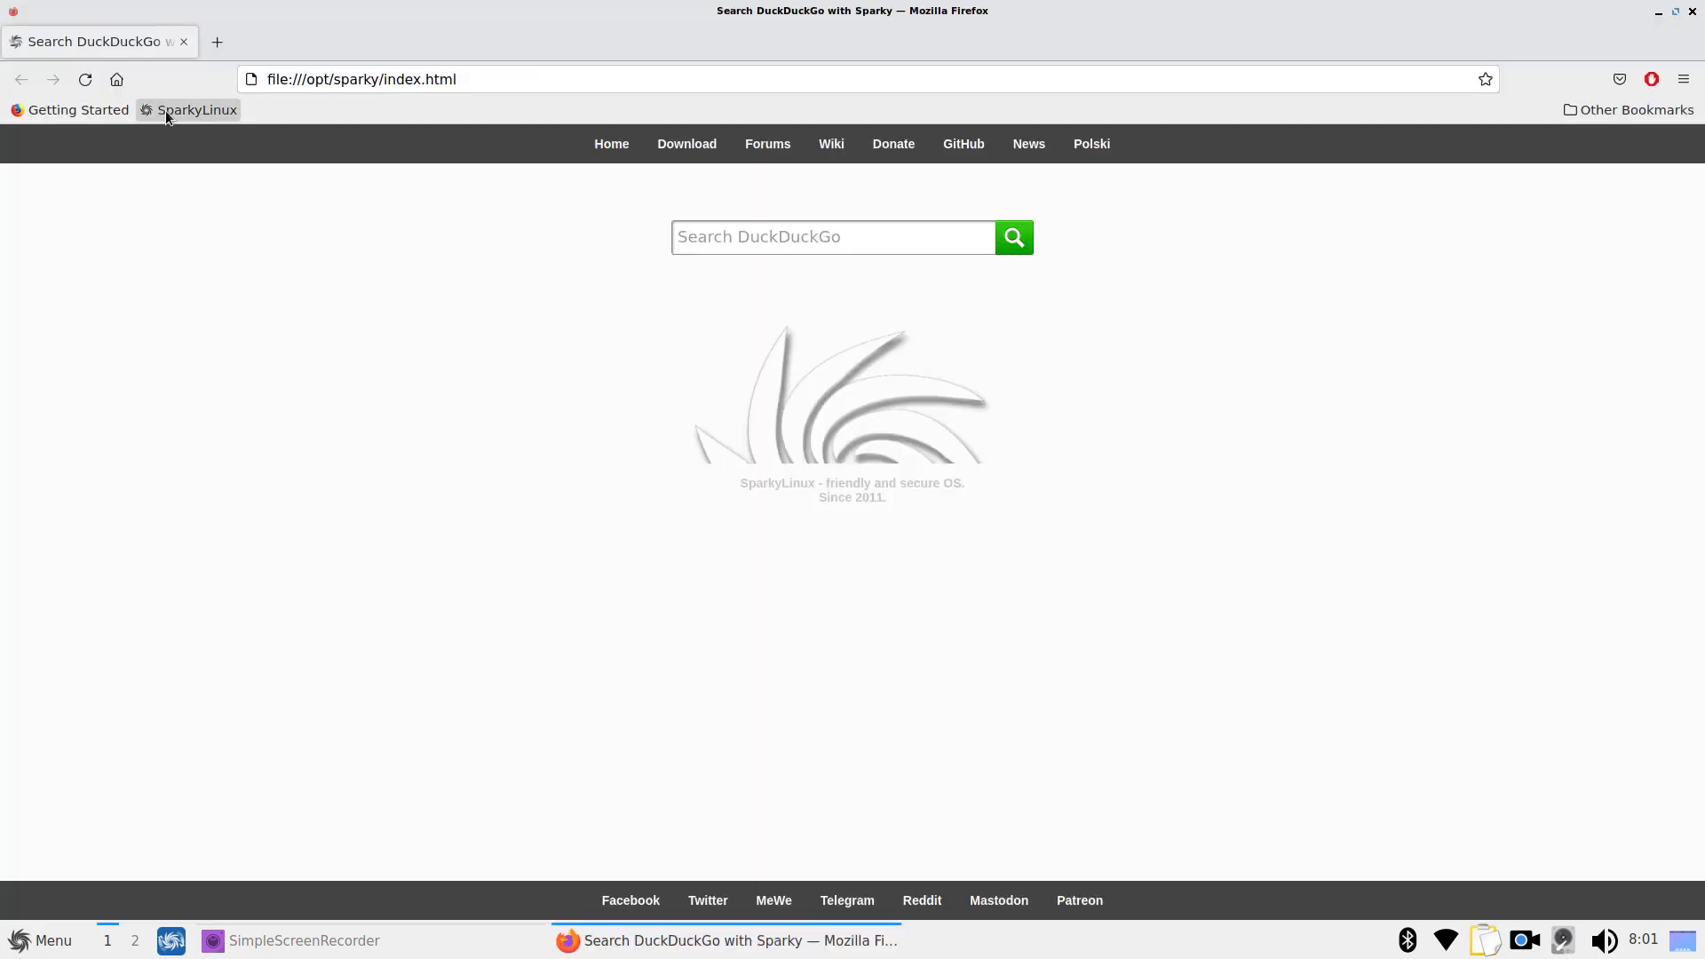
left_click(176, 106)
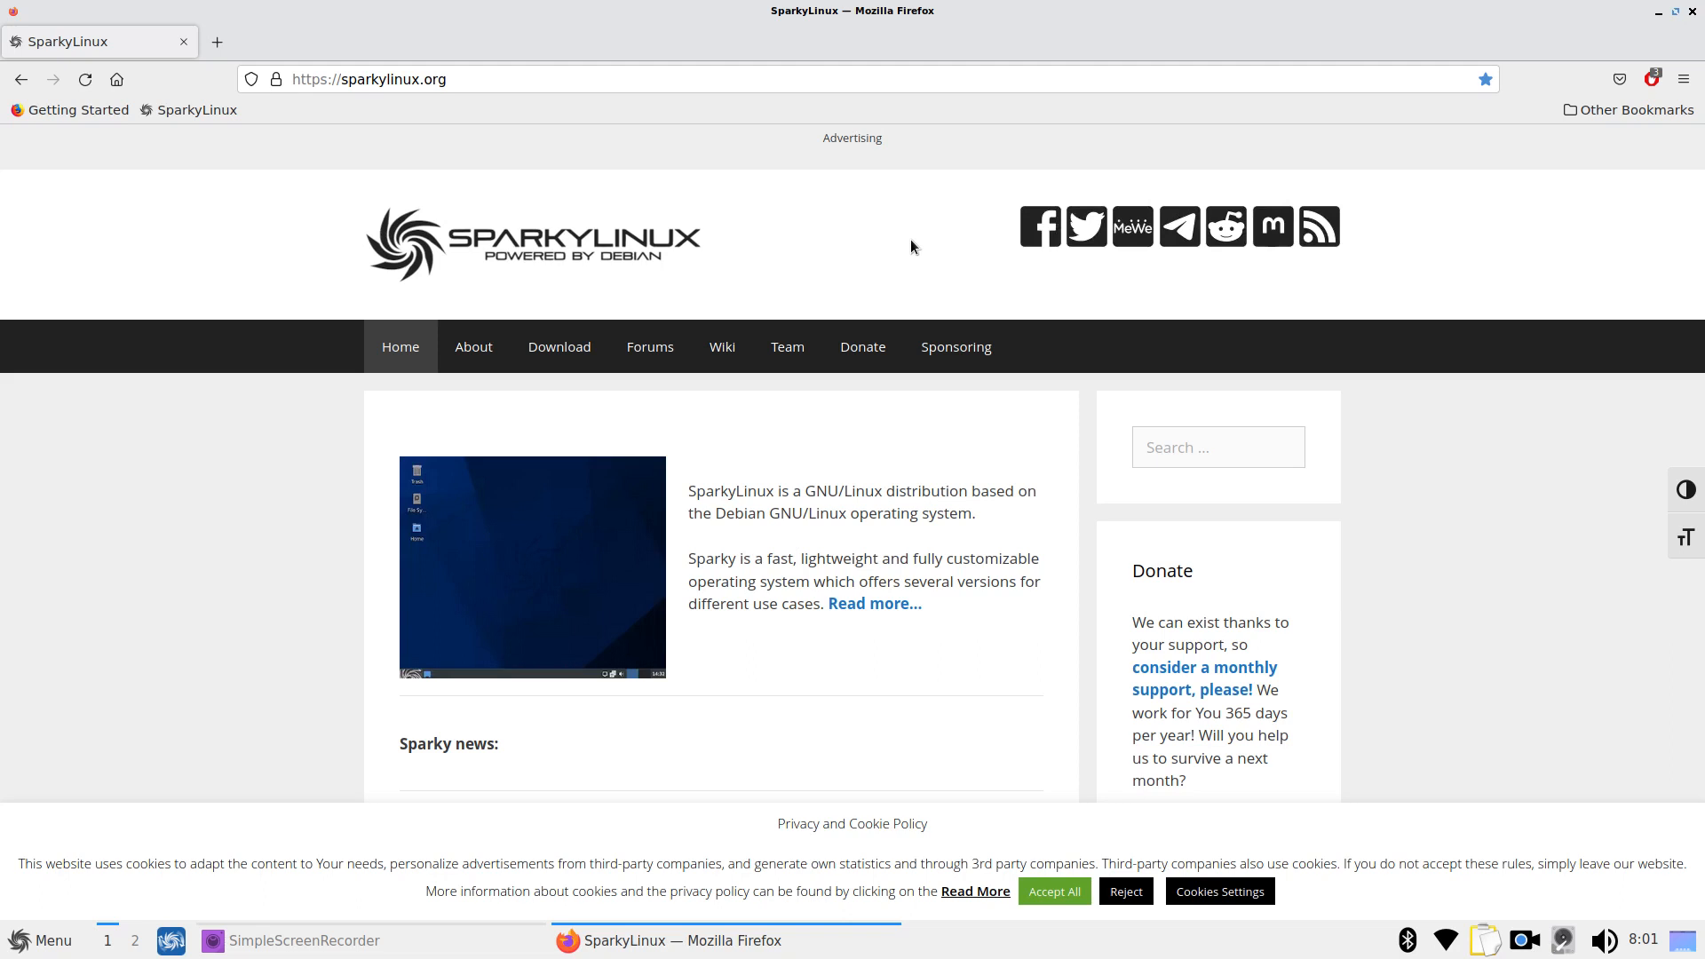
left_click(546, 356)
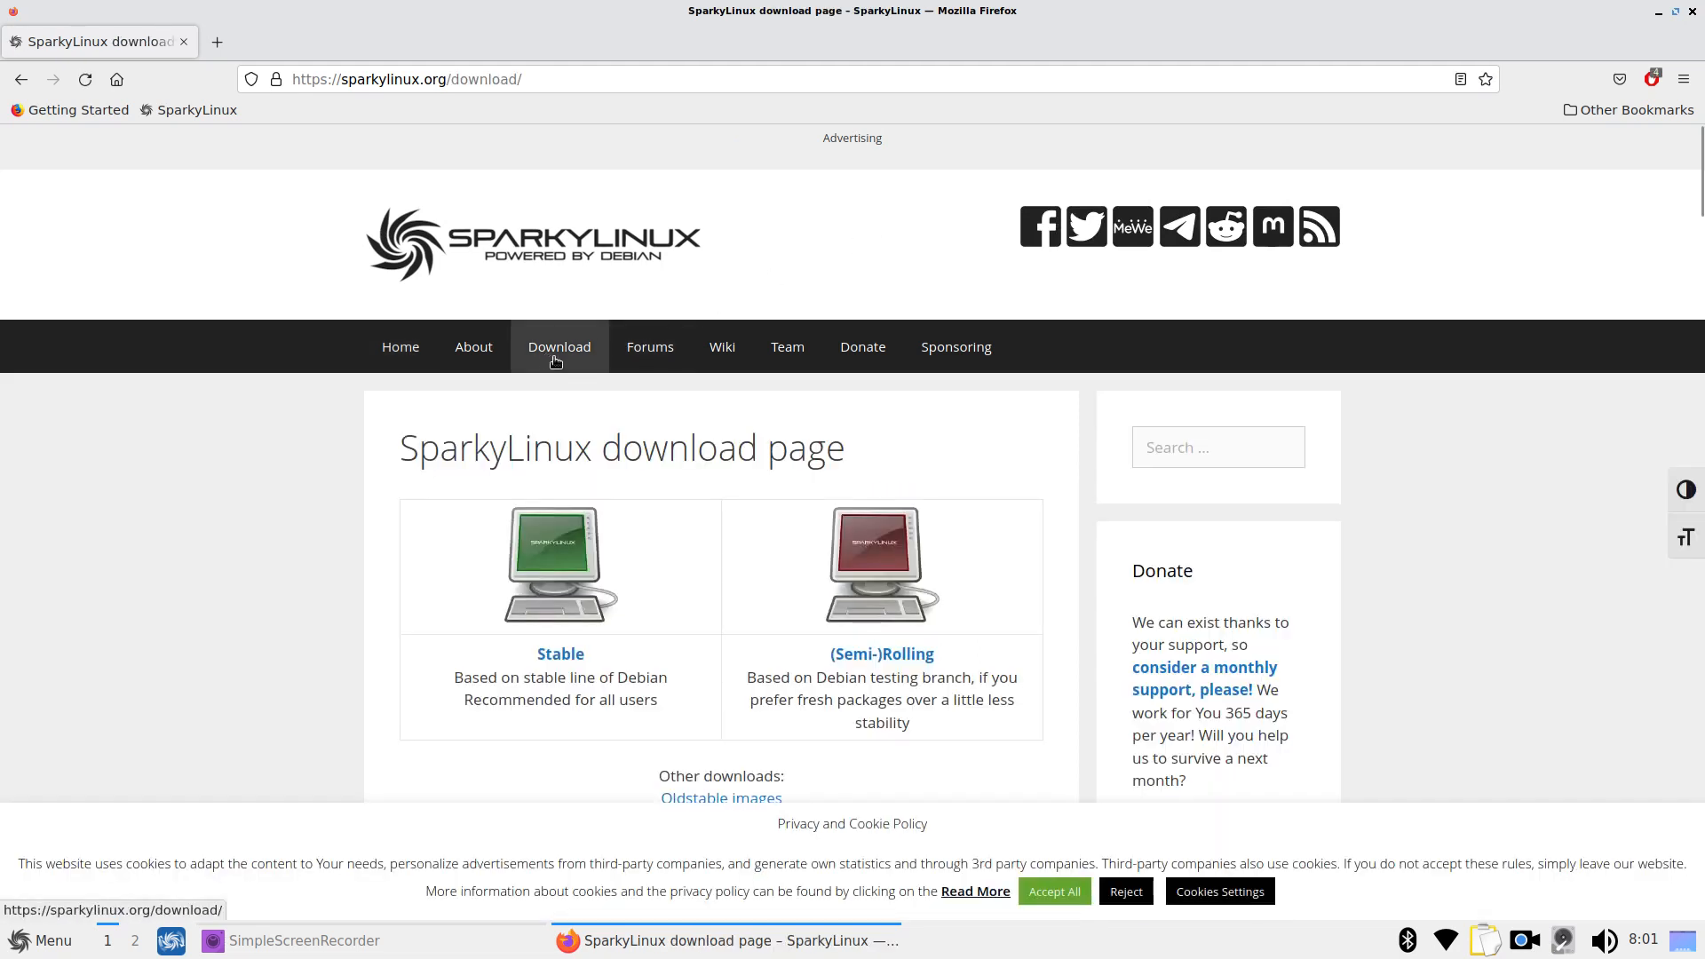
left_click(558, 658)
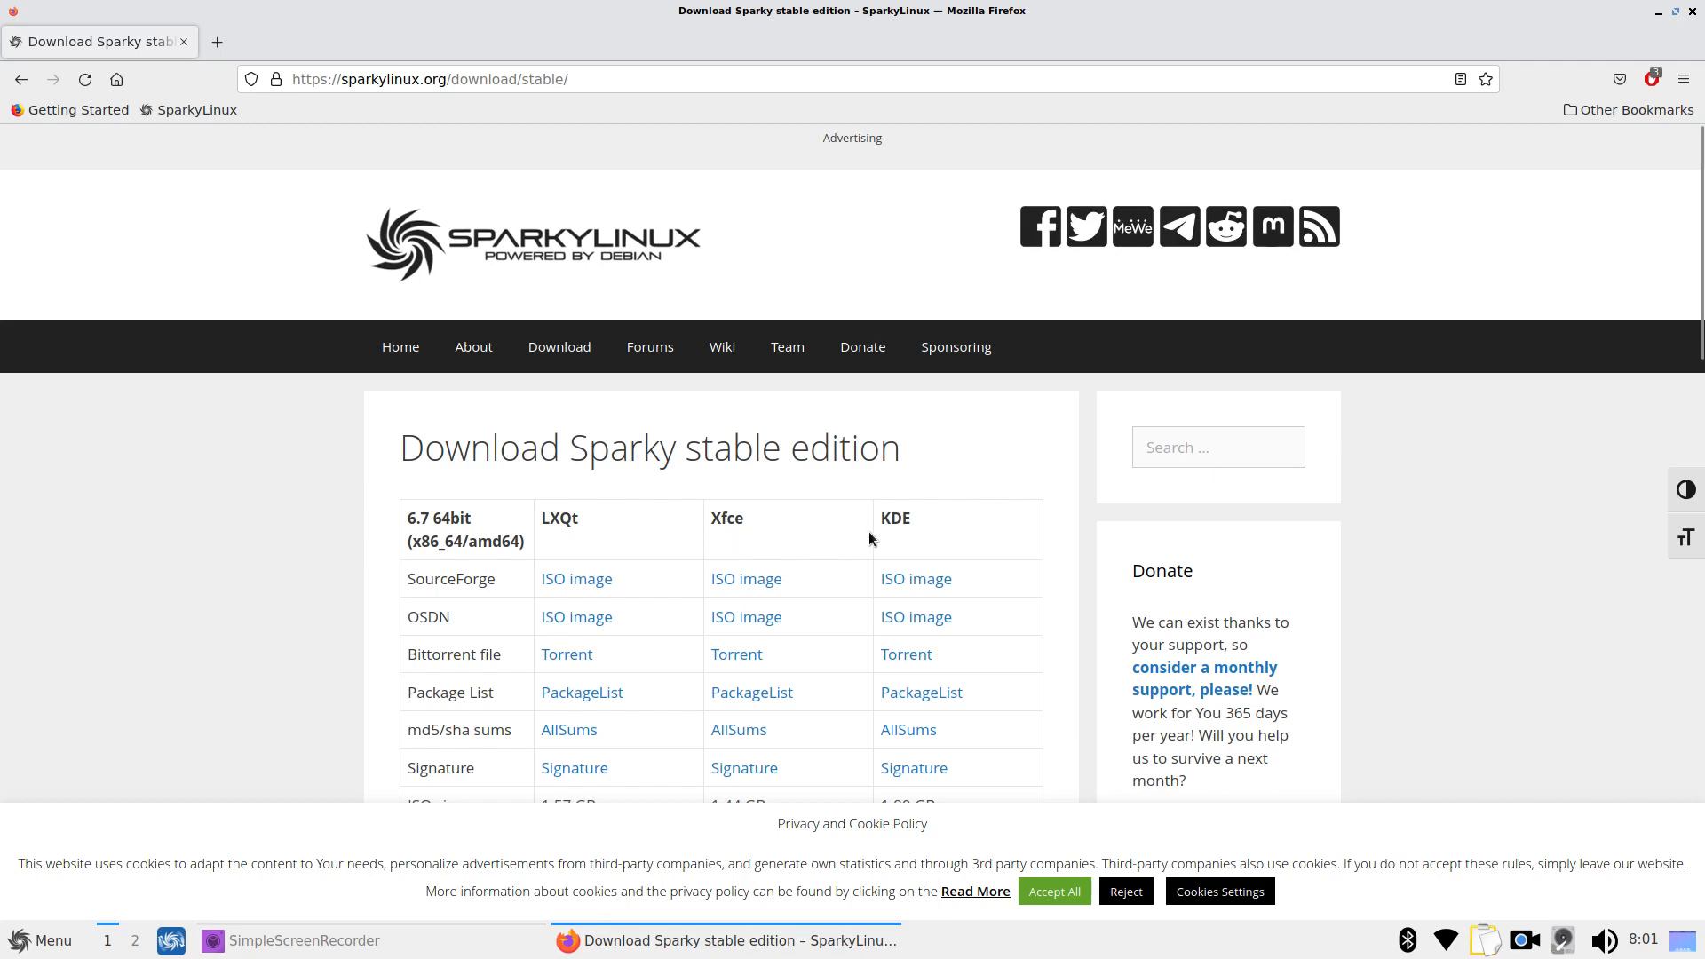
scroll(812, 522, "down", 5)
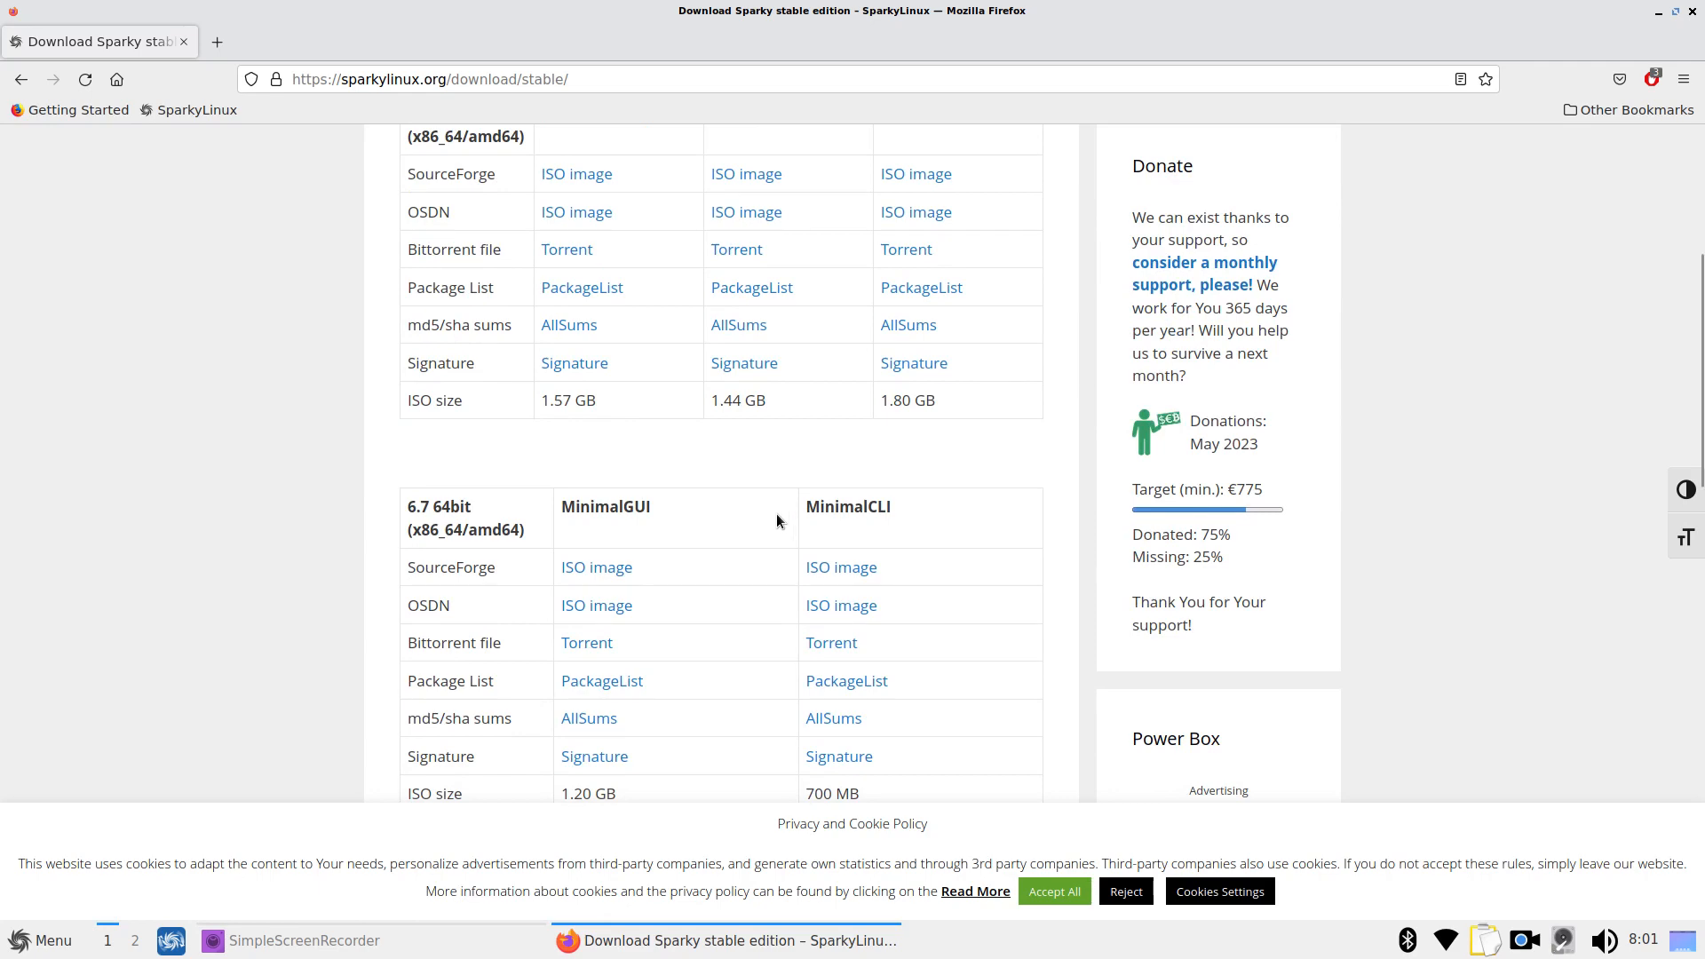
scroll(776, 520, "down", 5)
scroll(776, 514, "down", 7)
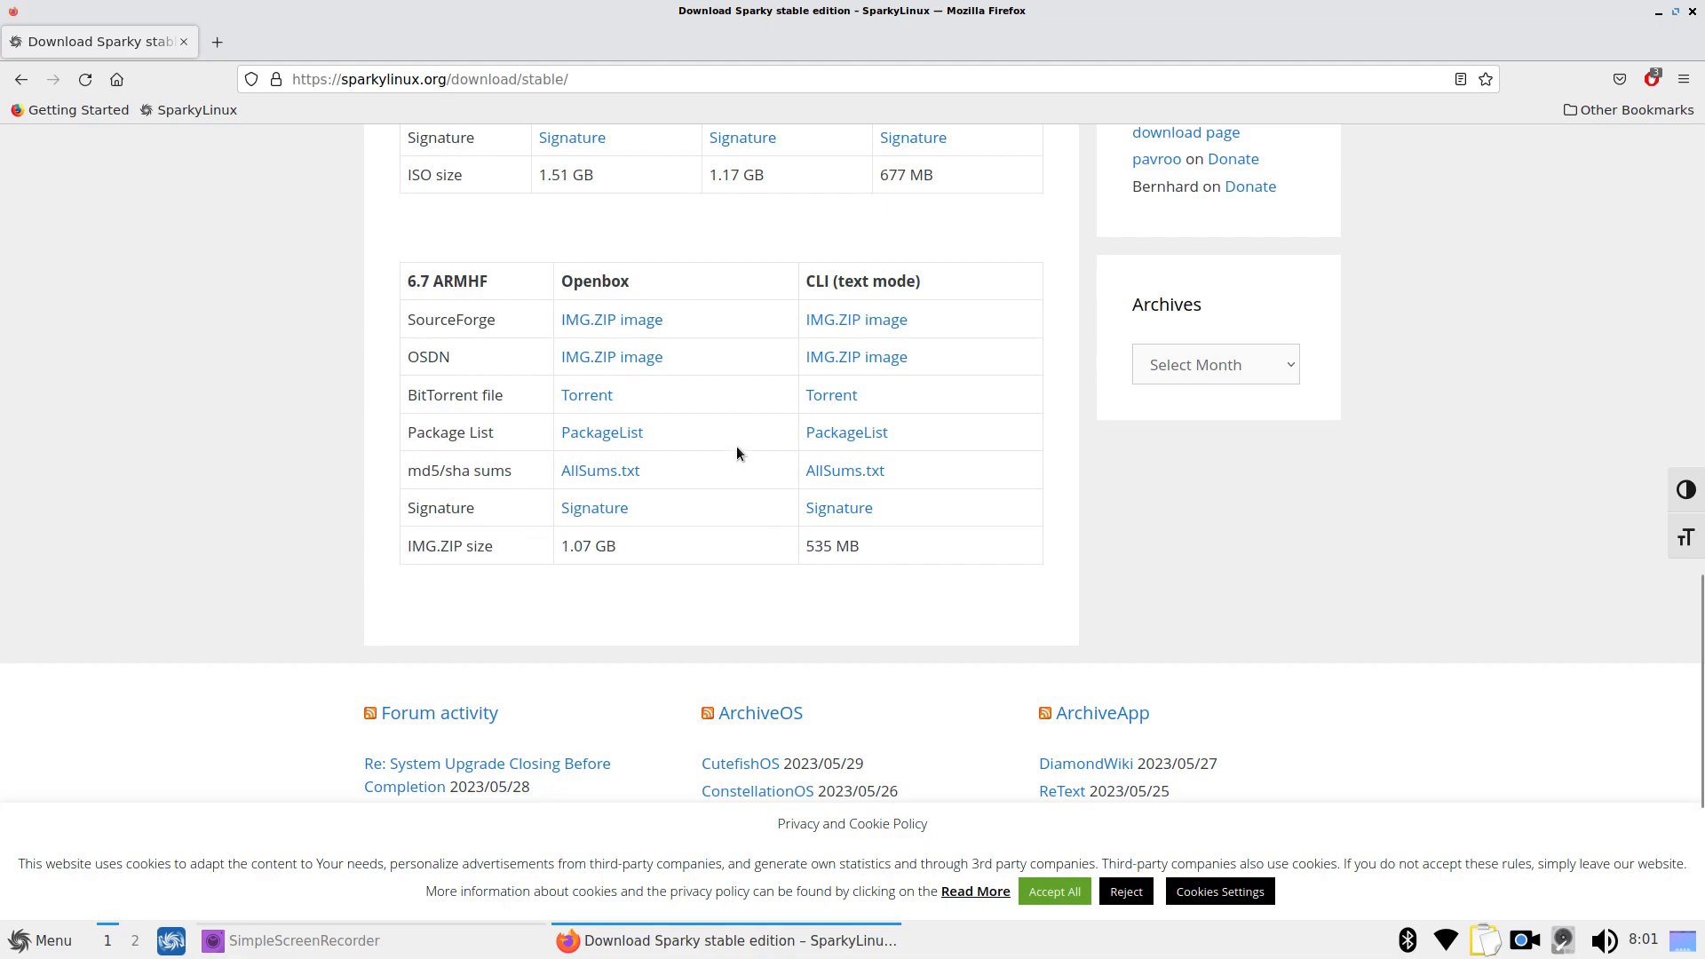
scroll(732, 440, "up", 17)
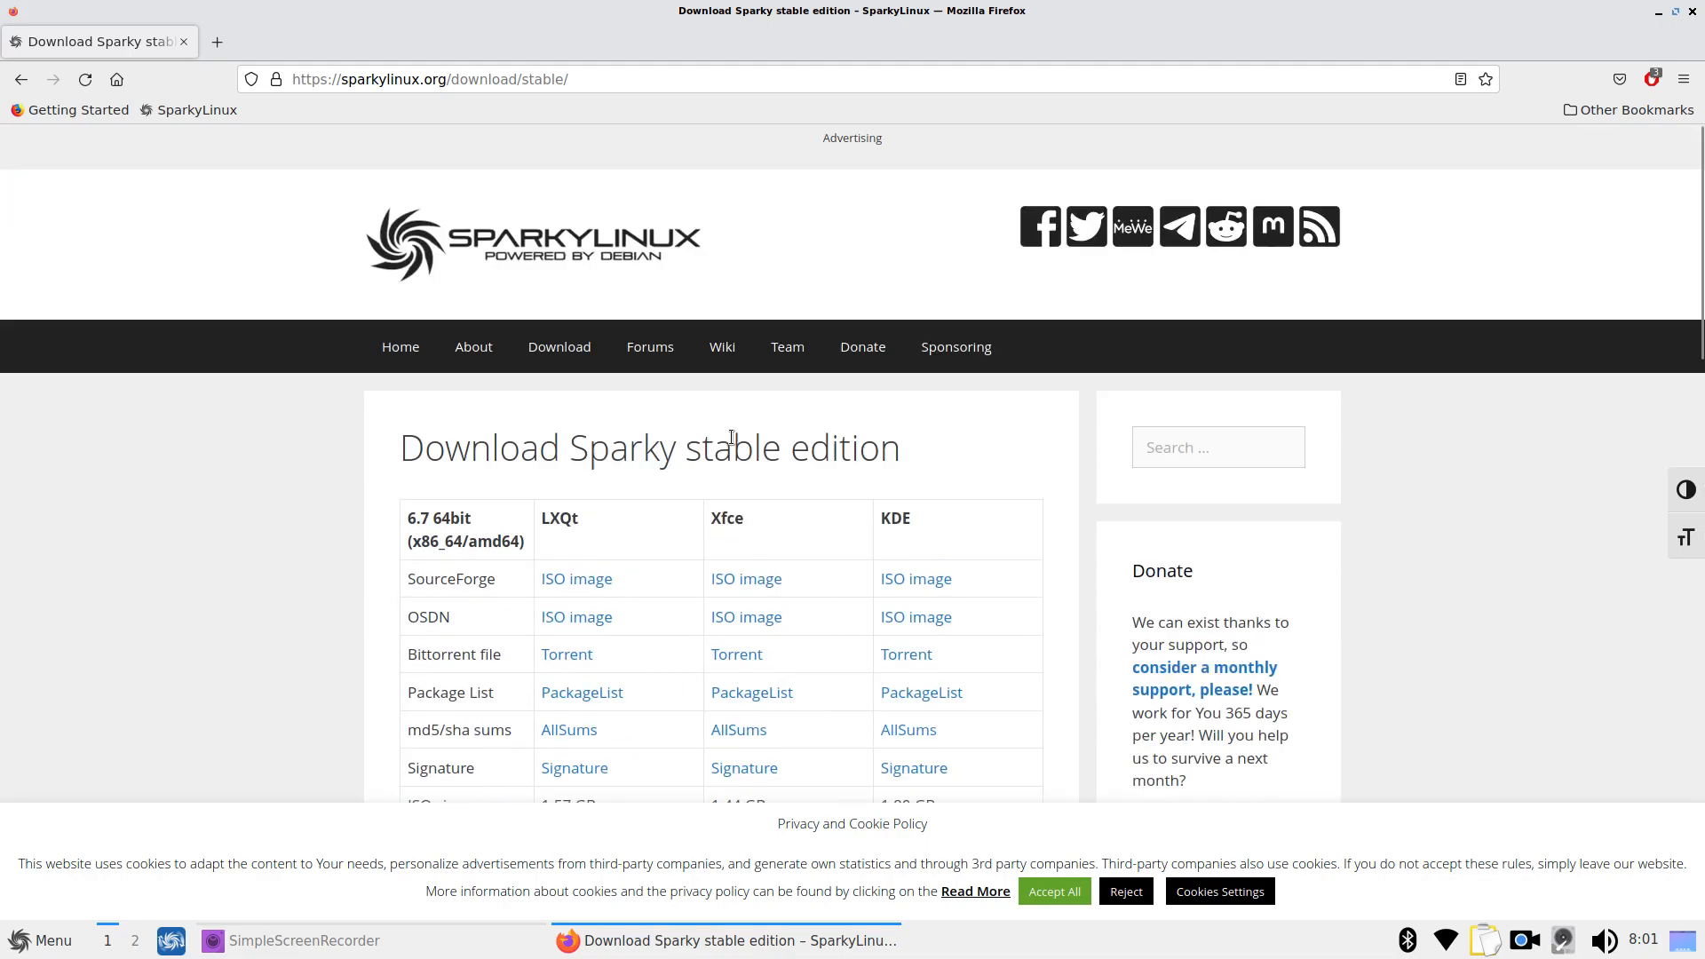
scroll(732, 440, "down", 12)
scroll(733, 440, "down", 5)
scroll(751, 442, "up", 10)
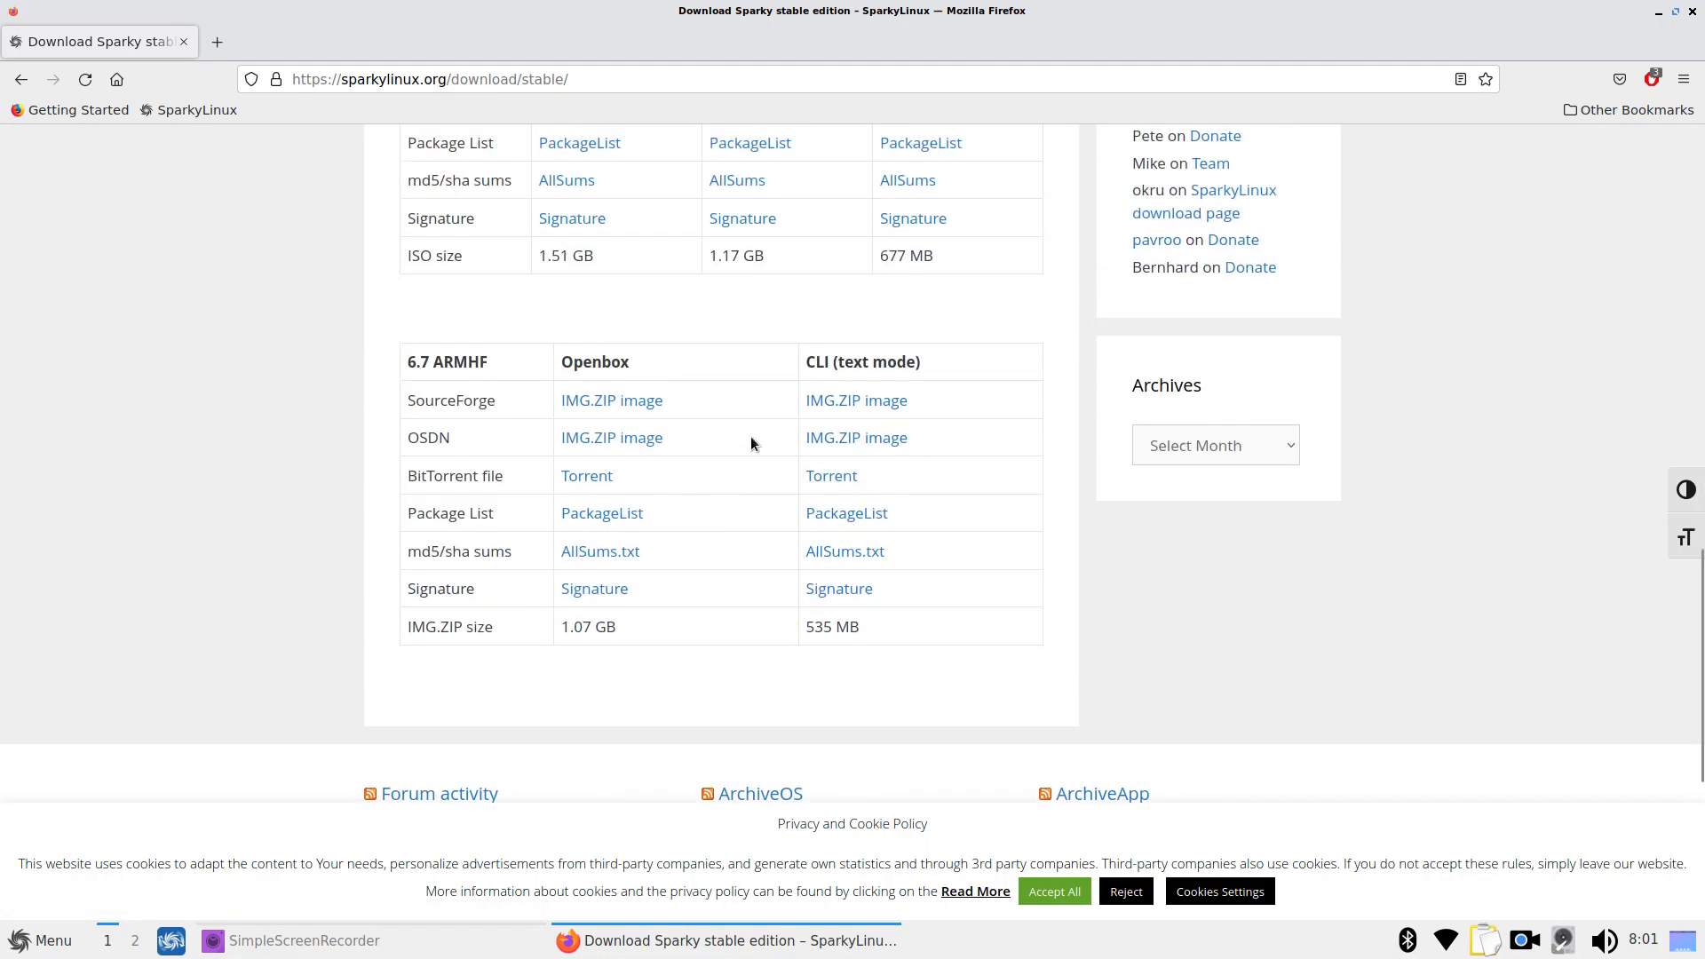
scroll(751, 442, "up", 6)
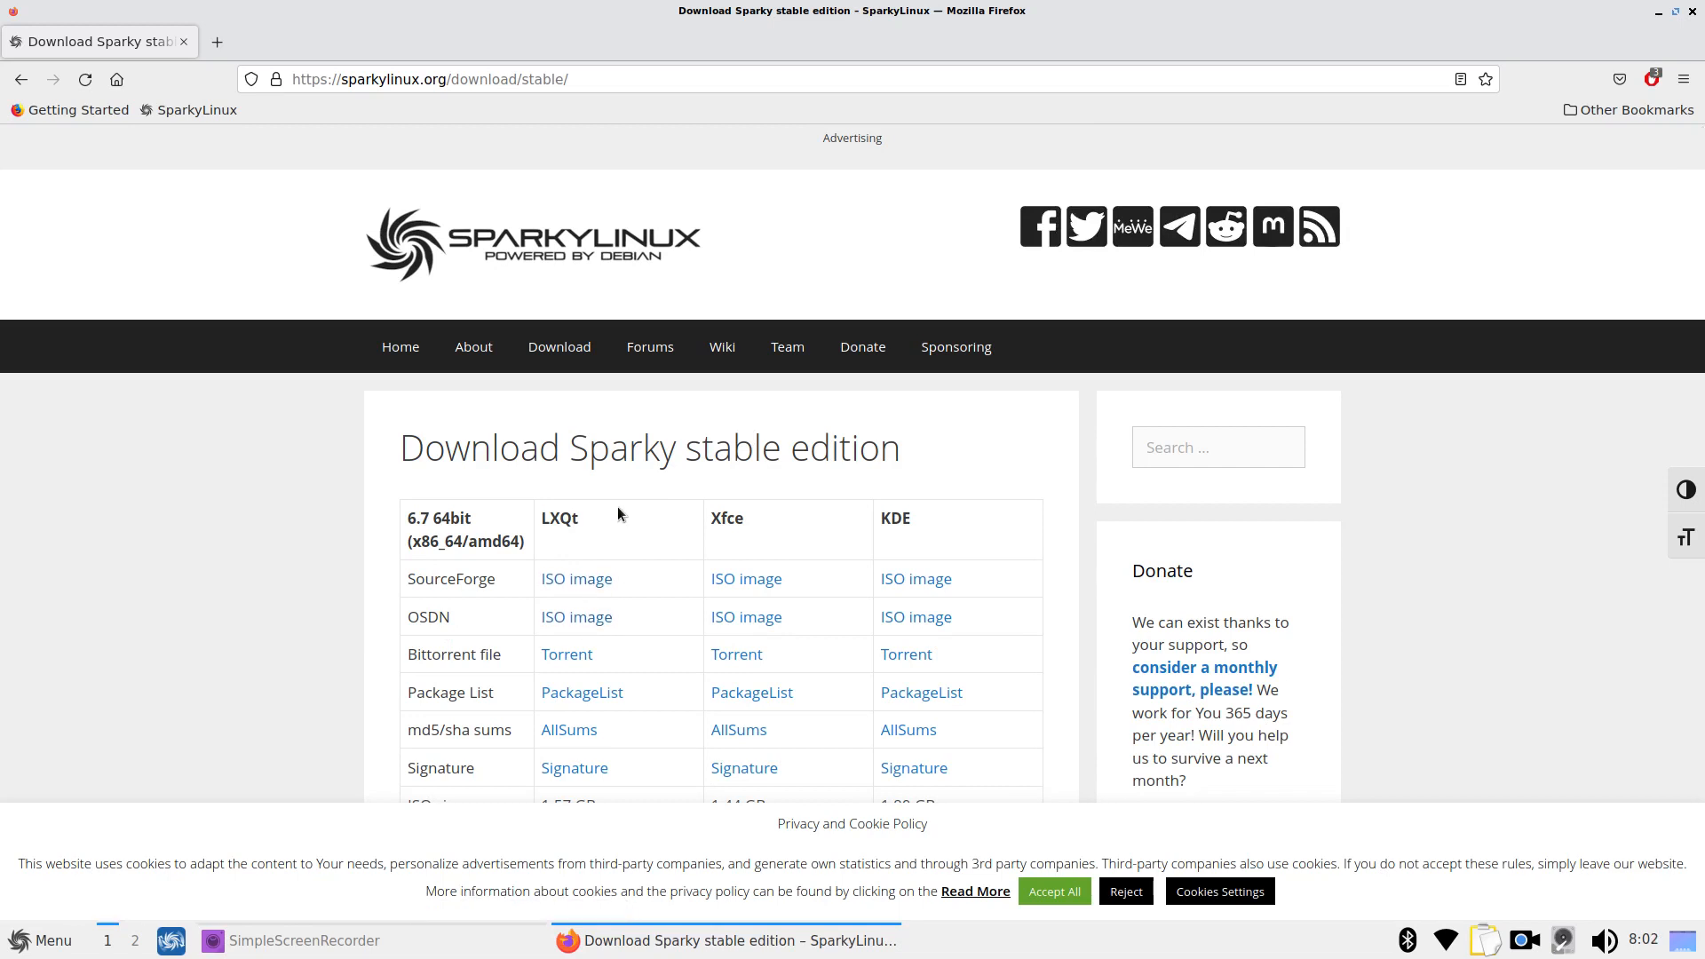
key("alt+F4")
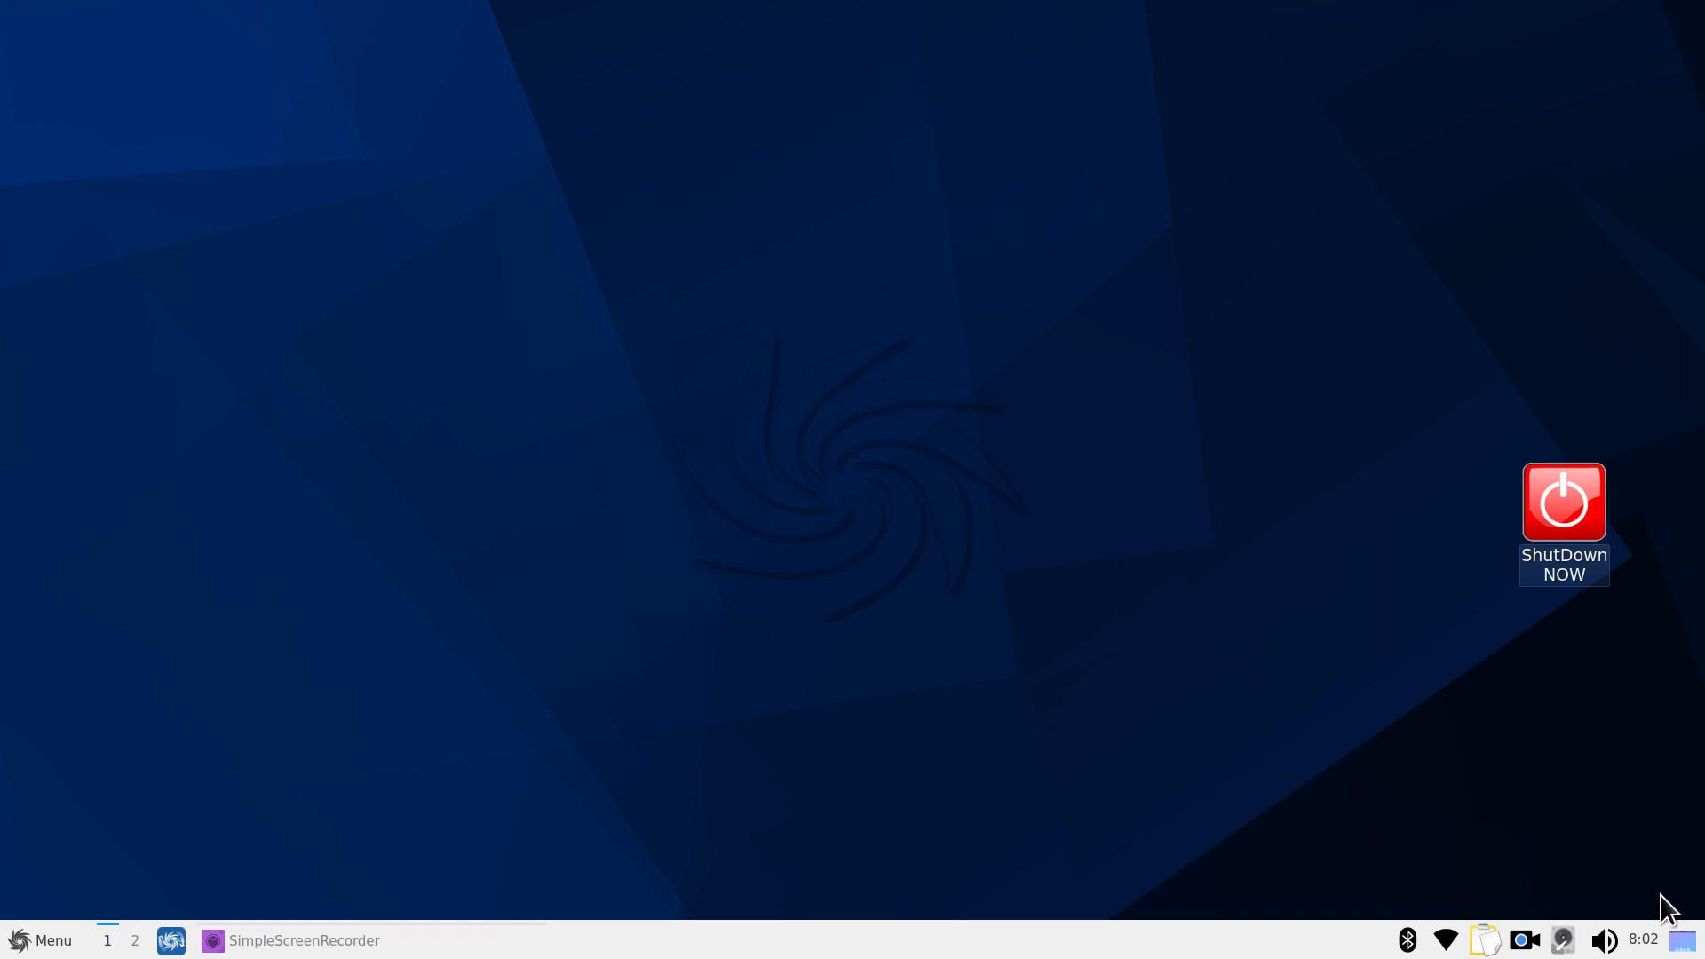
left_click(1644, 940)
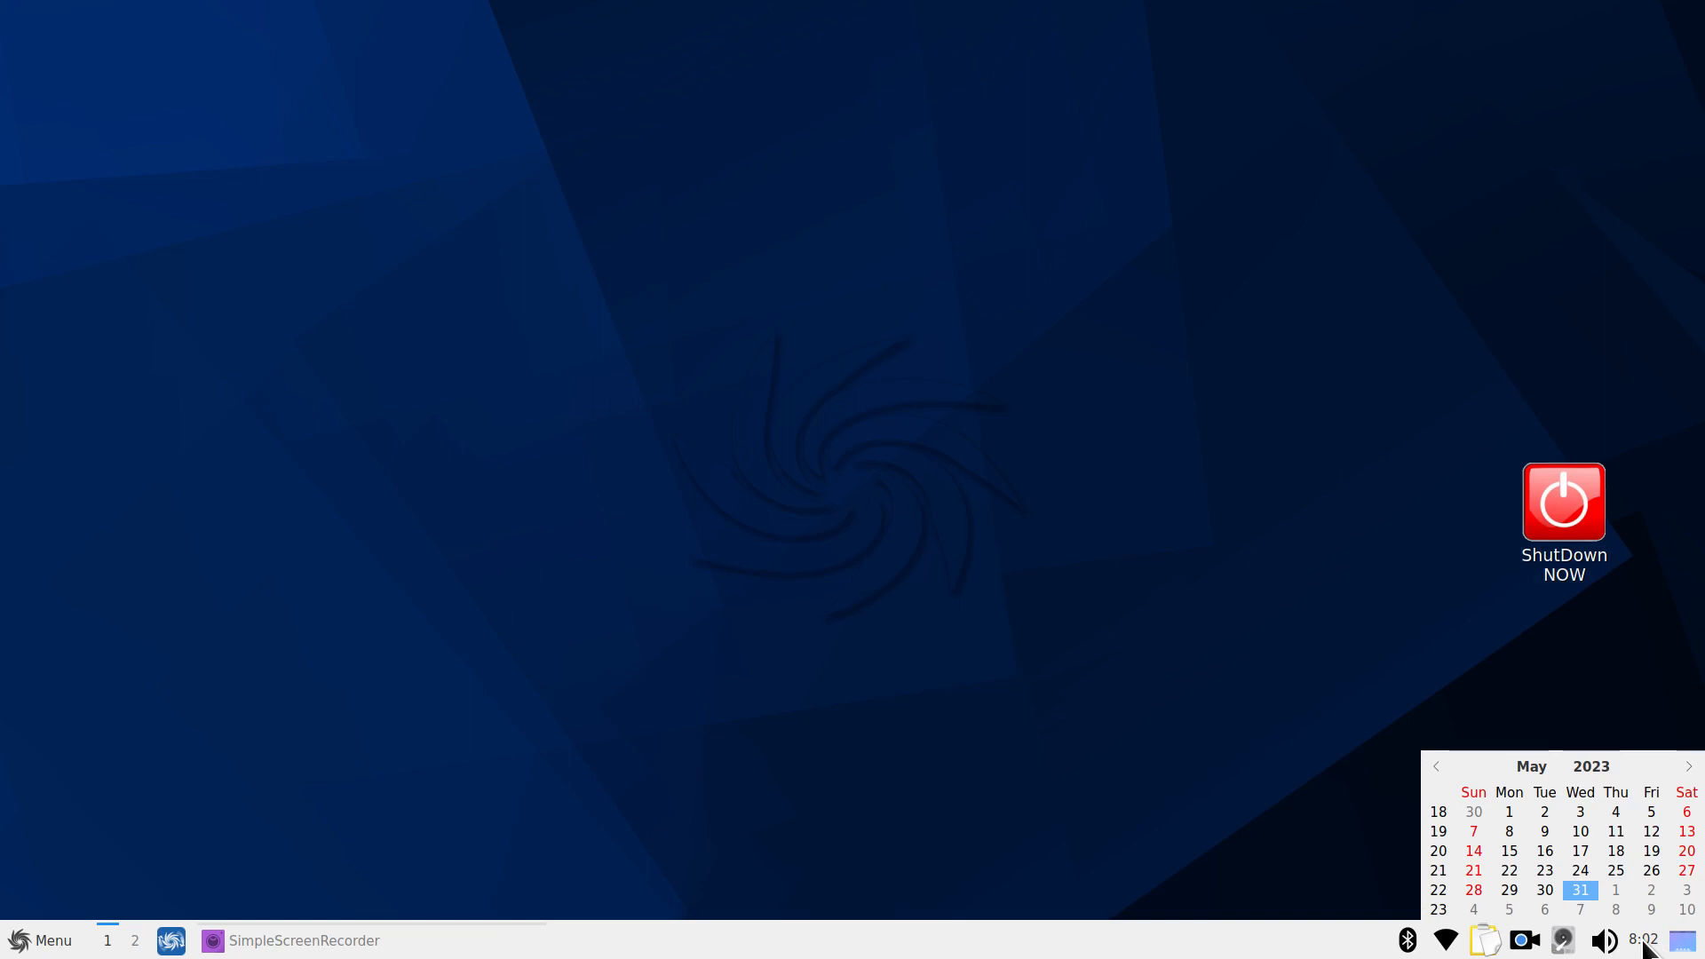
left_click(1644, 941)
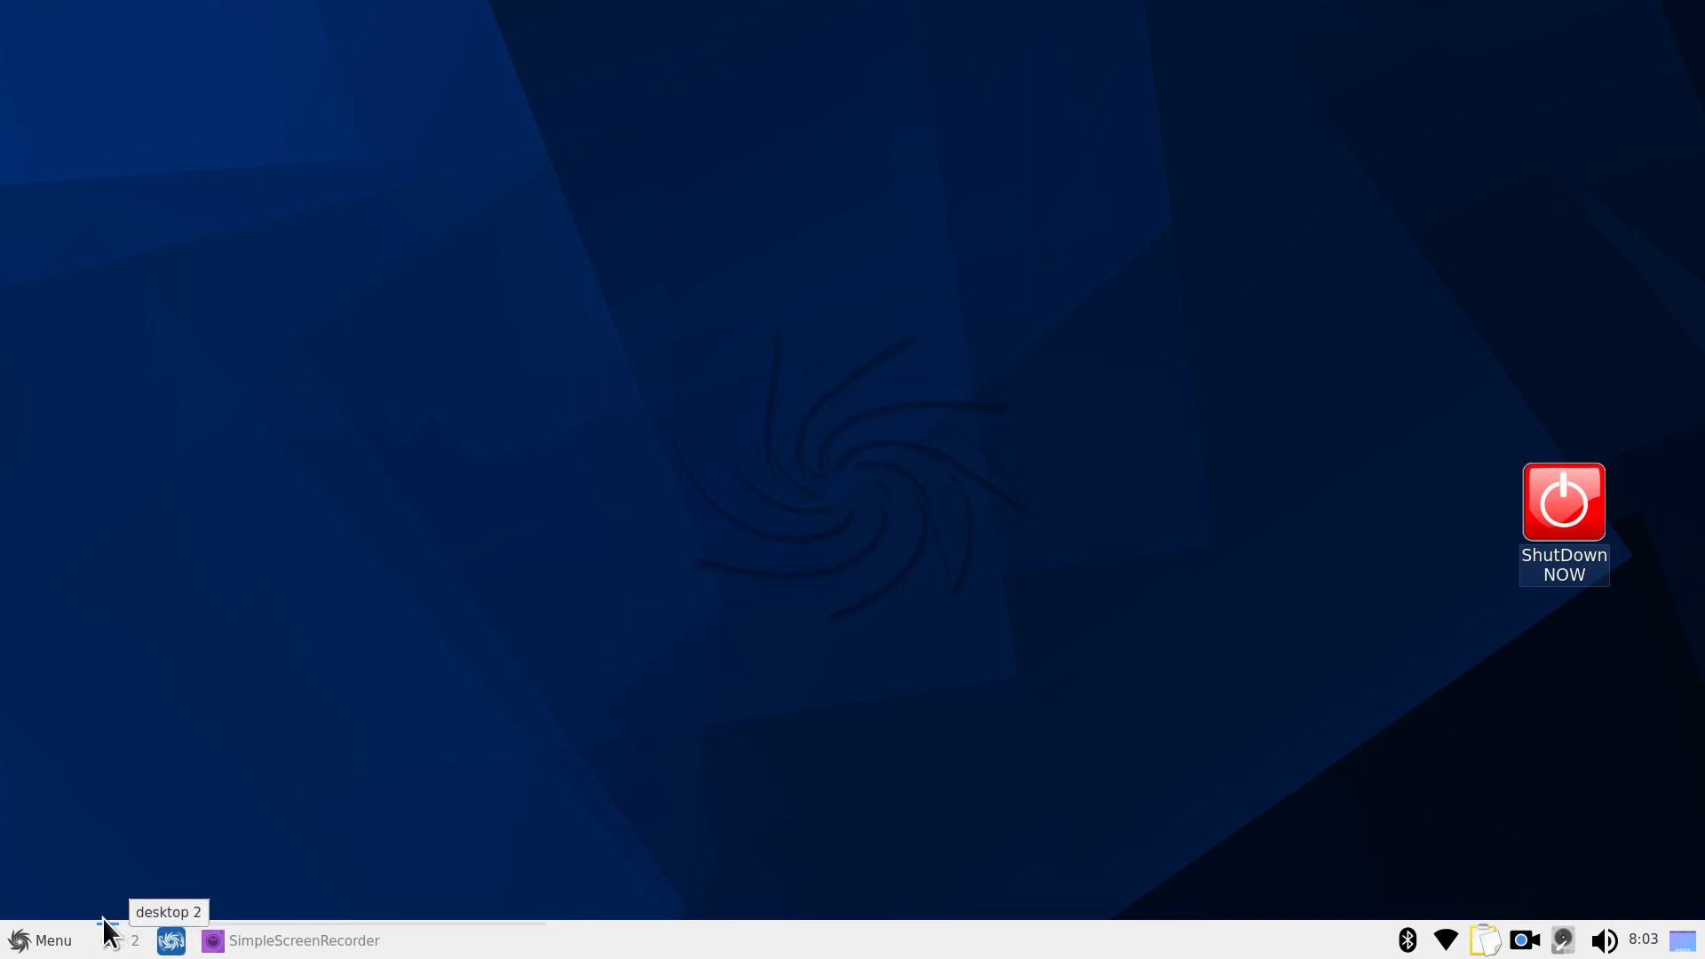
left_click(21, 941)
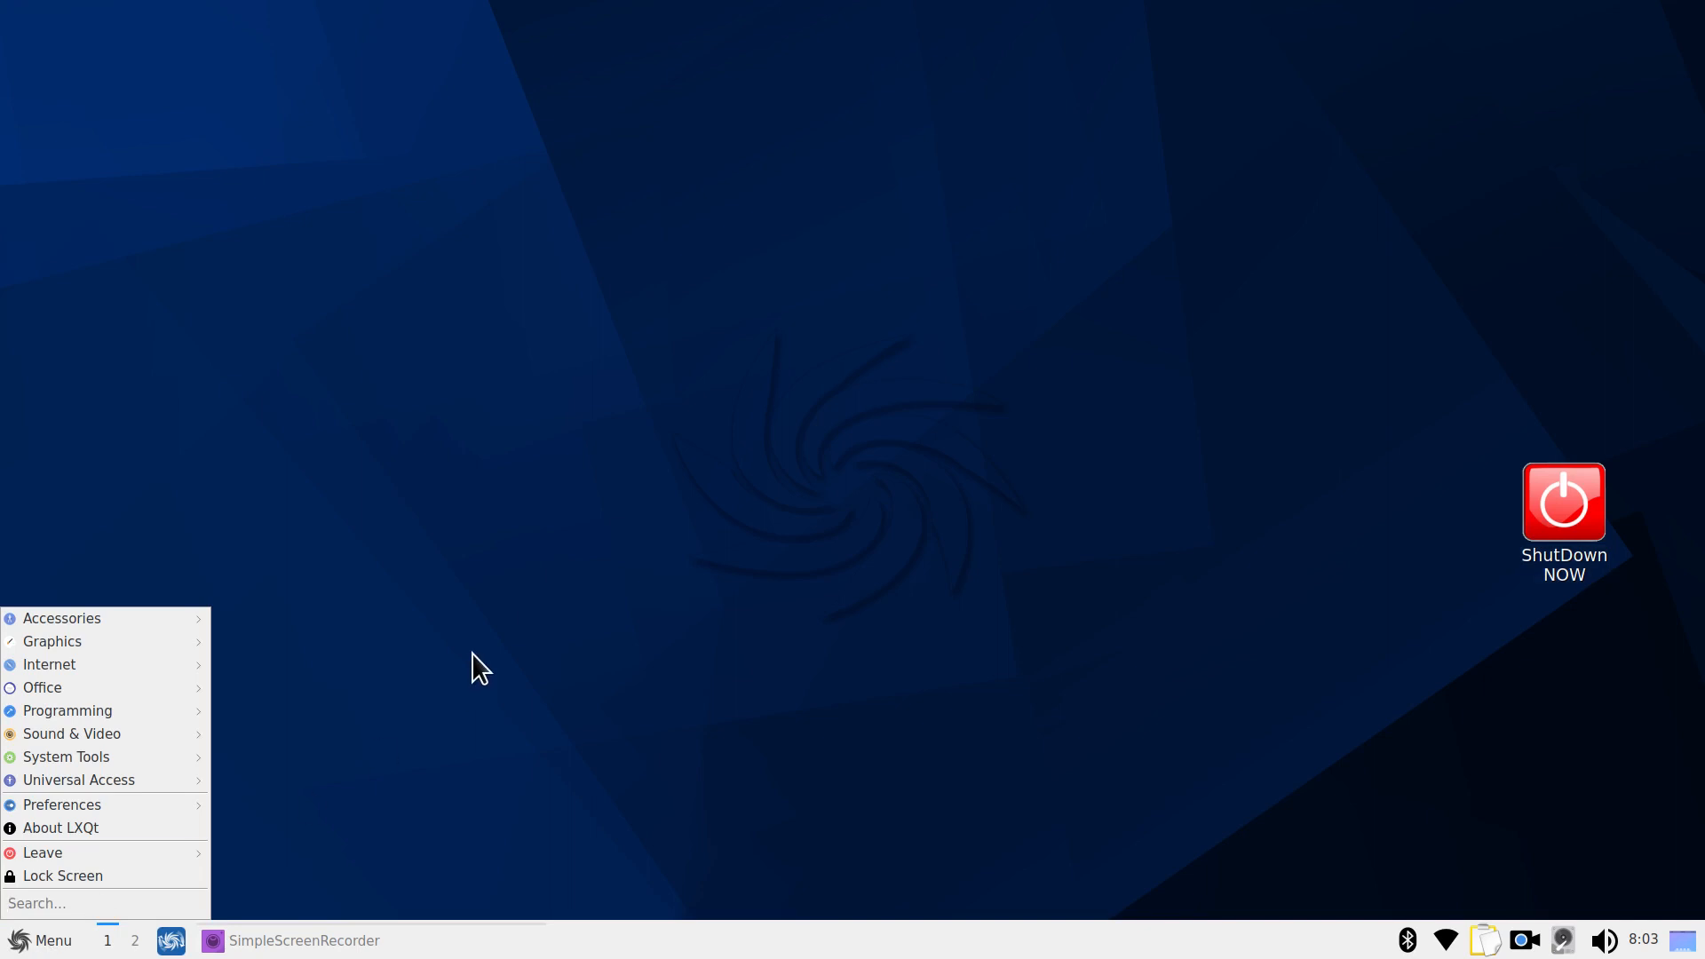
mouse_move(184, 620)
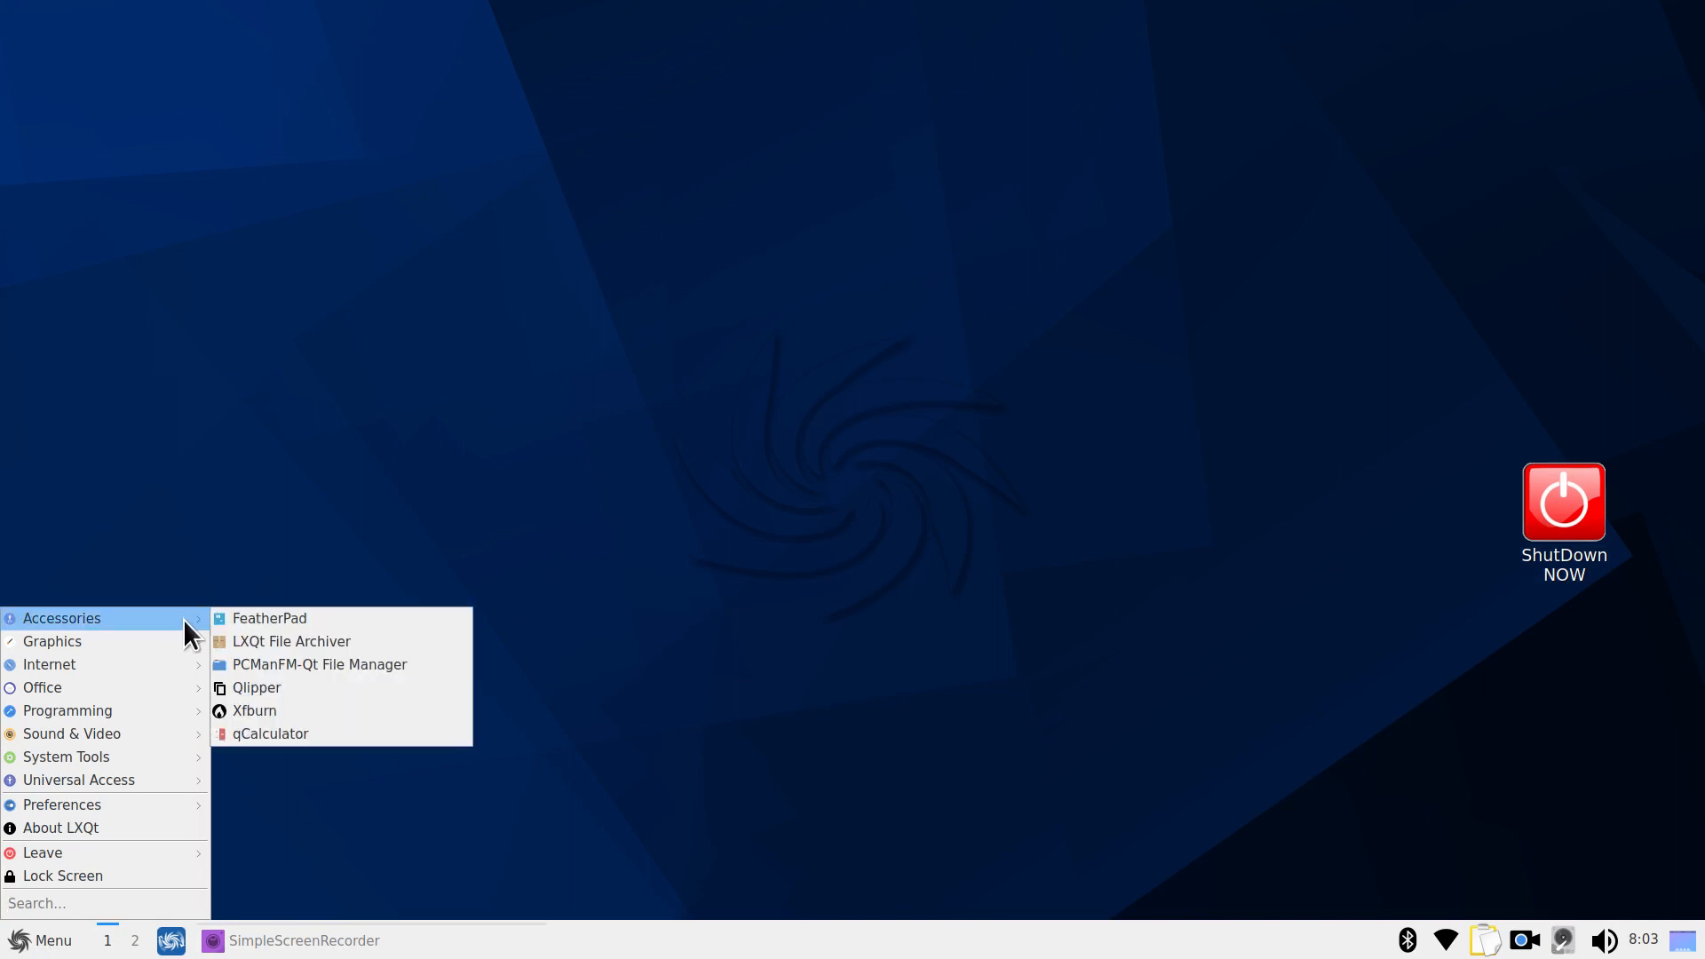
left_click(318, 666)
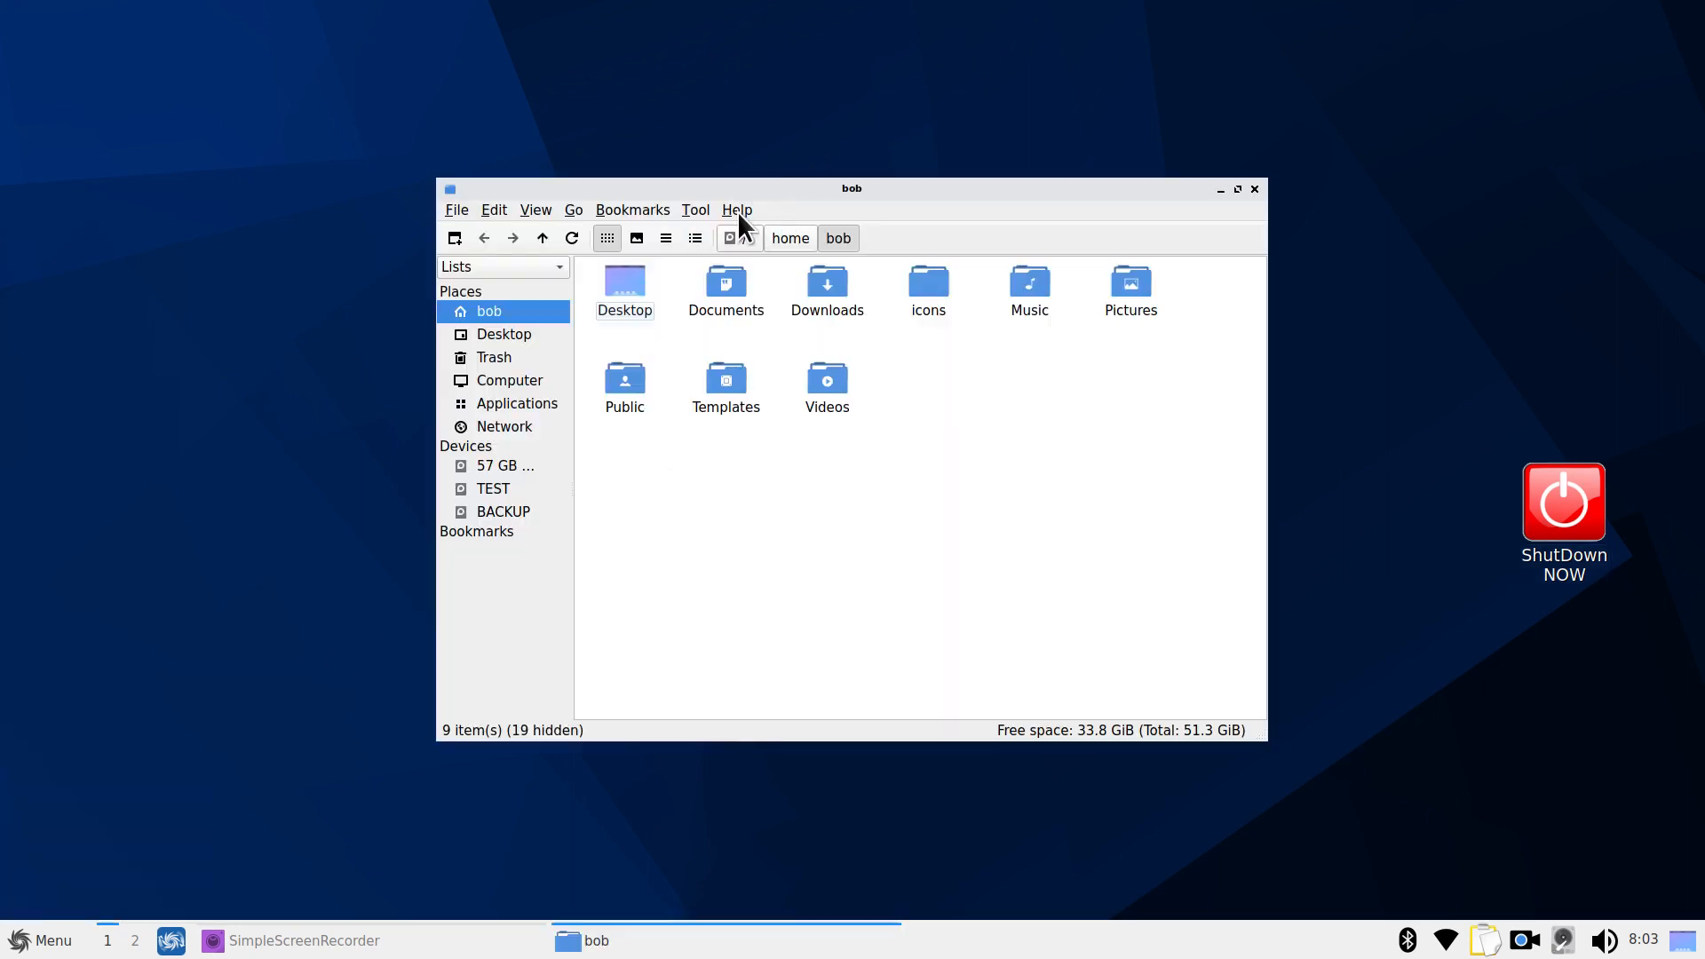
left_click(737, 211)
left_click(753, 230)
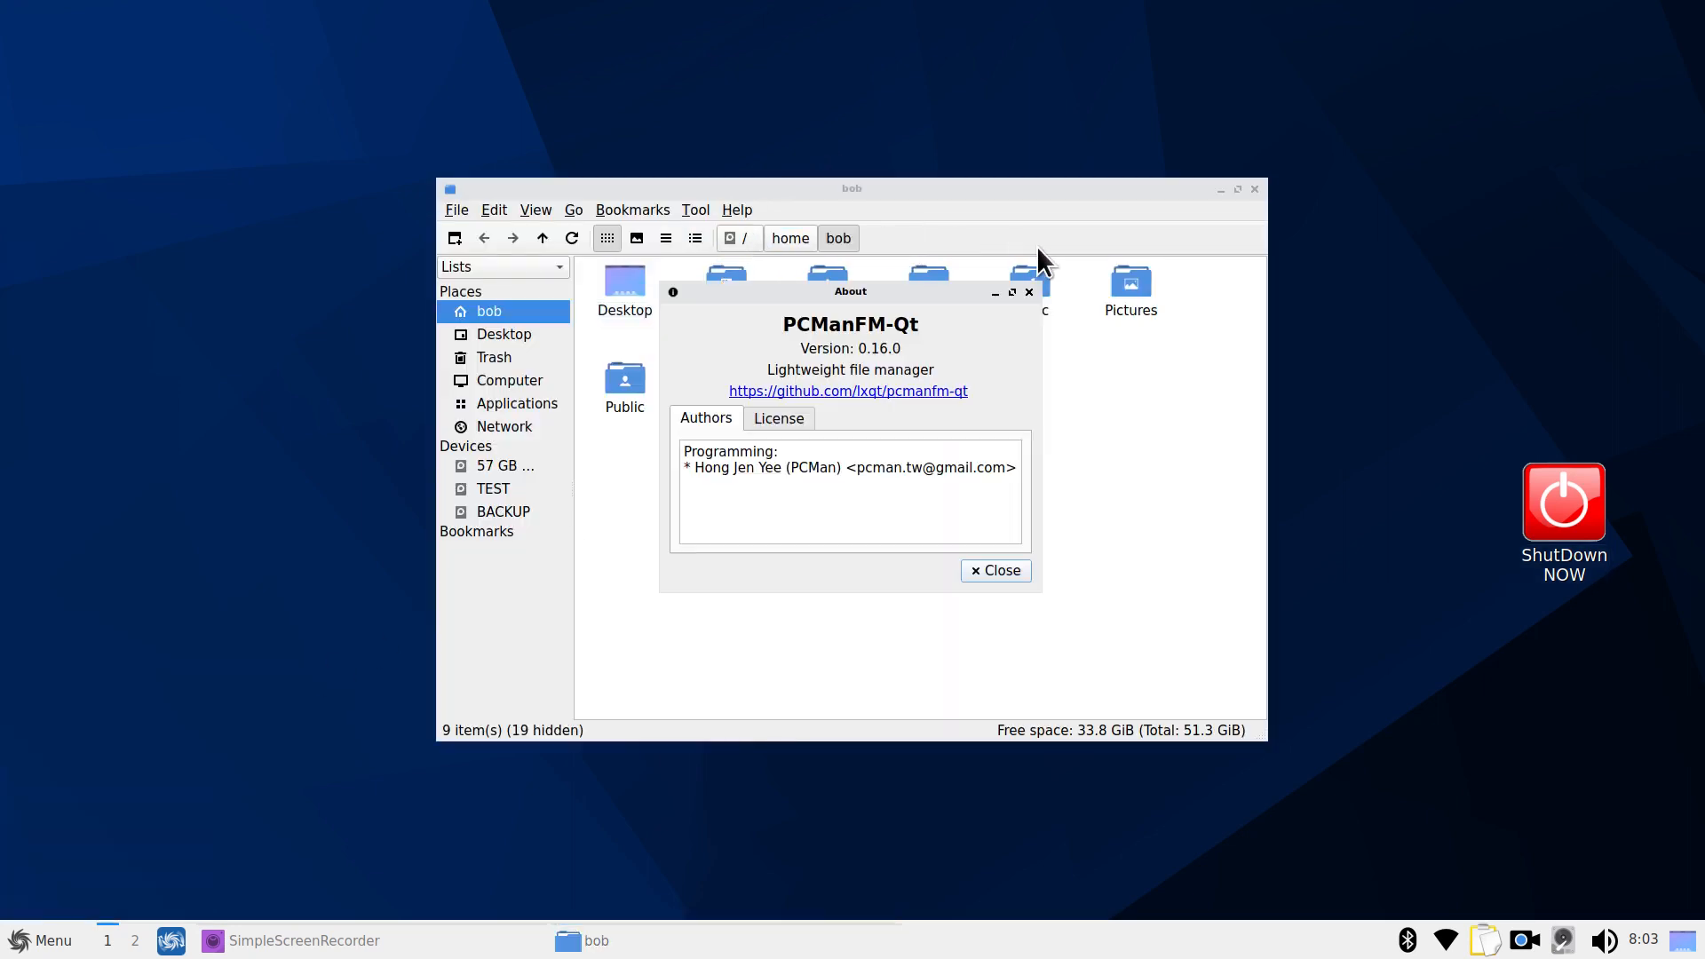
left_click(1030, 293)
left_click(918, 288)
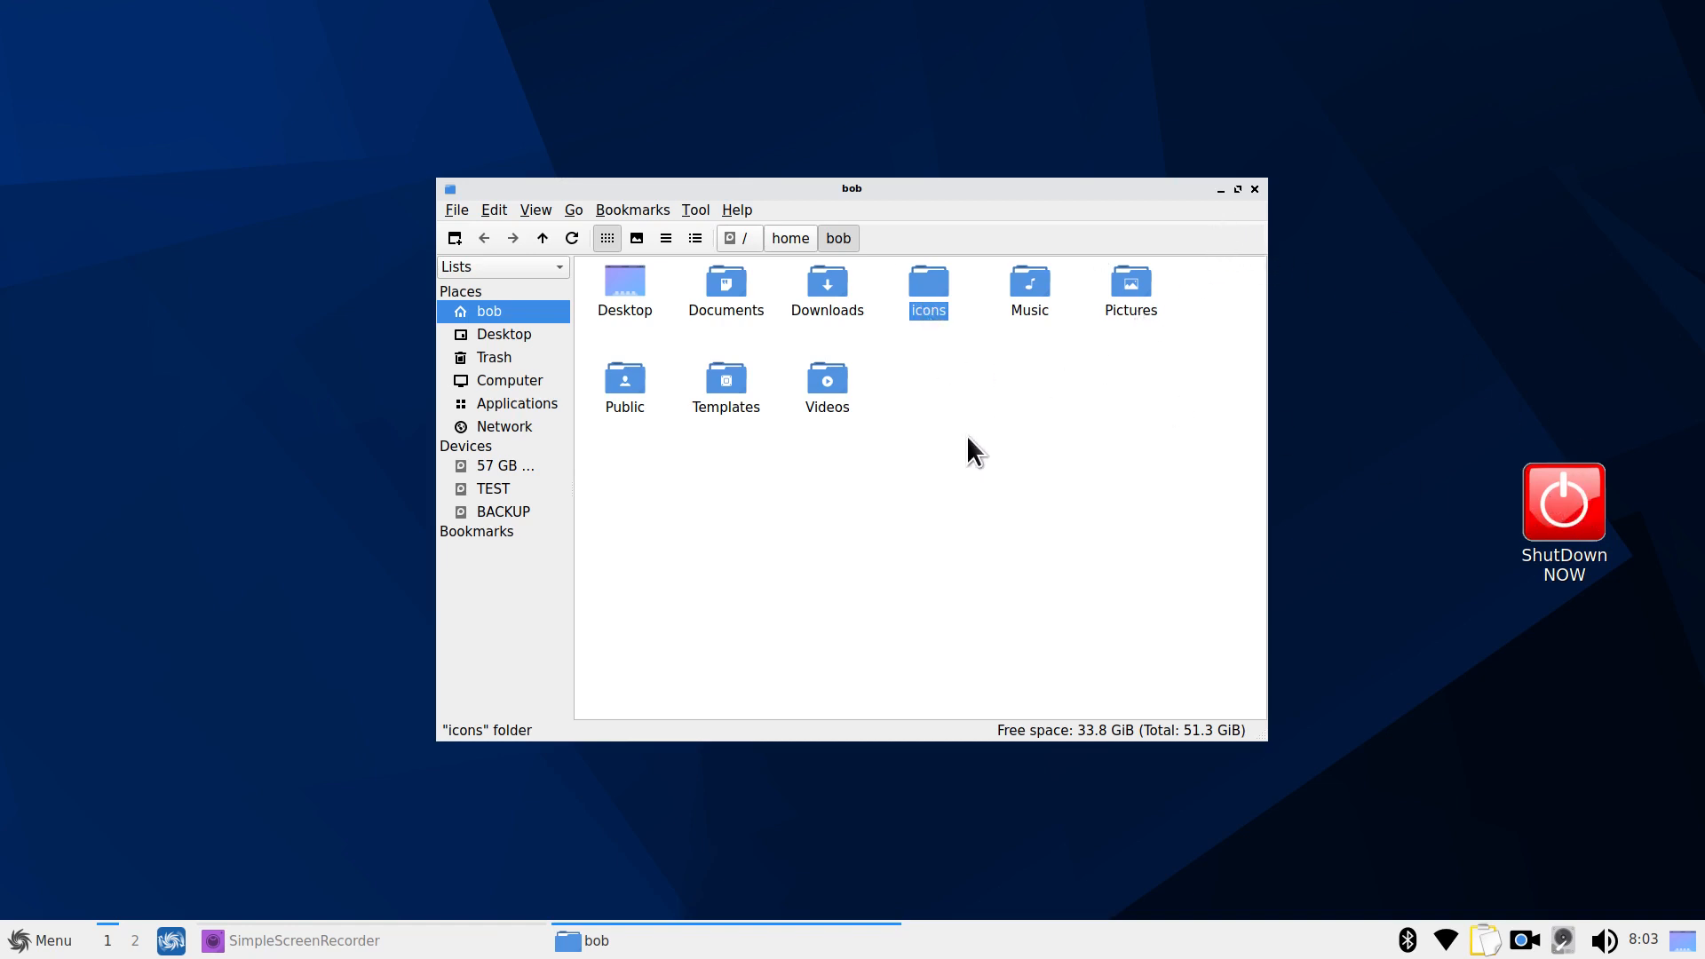
key("alt+F4")
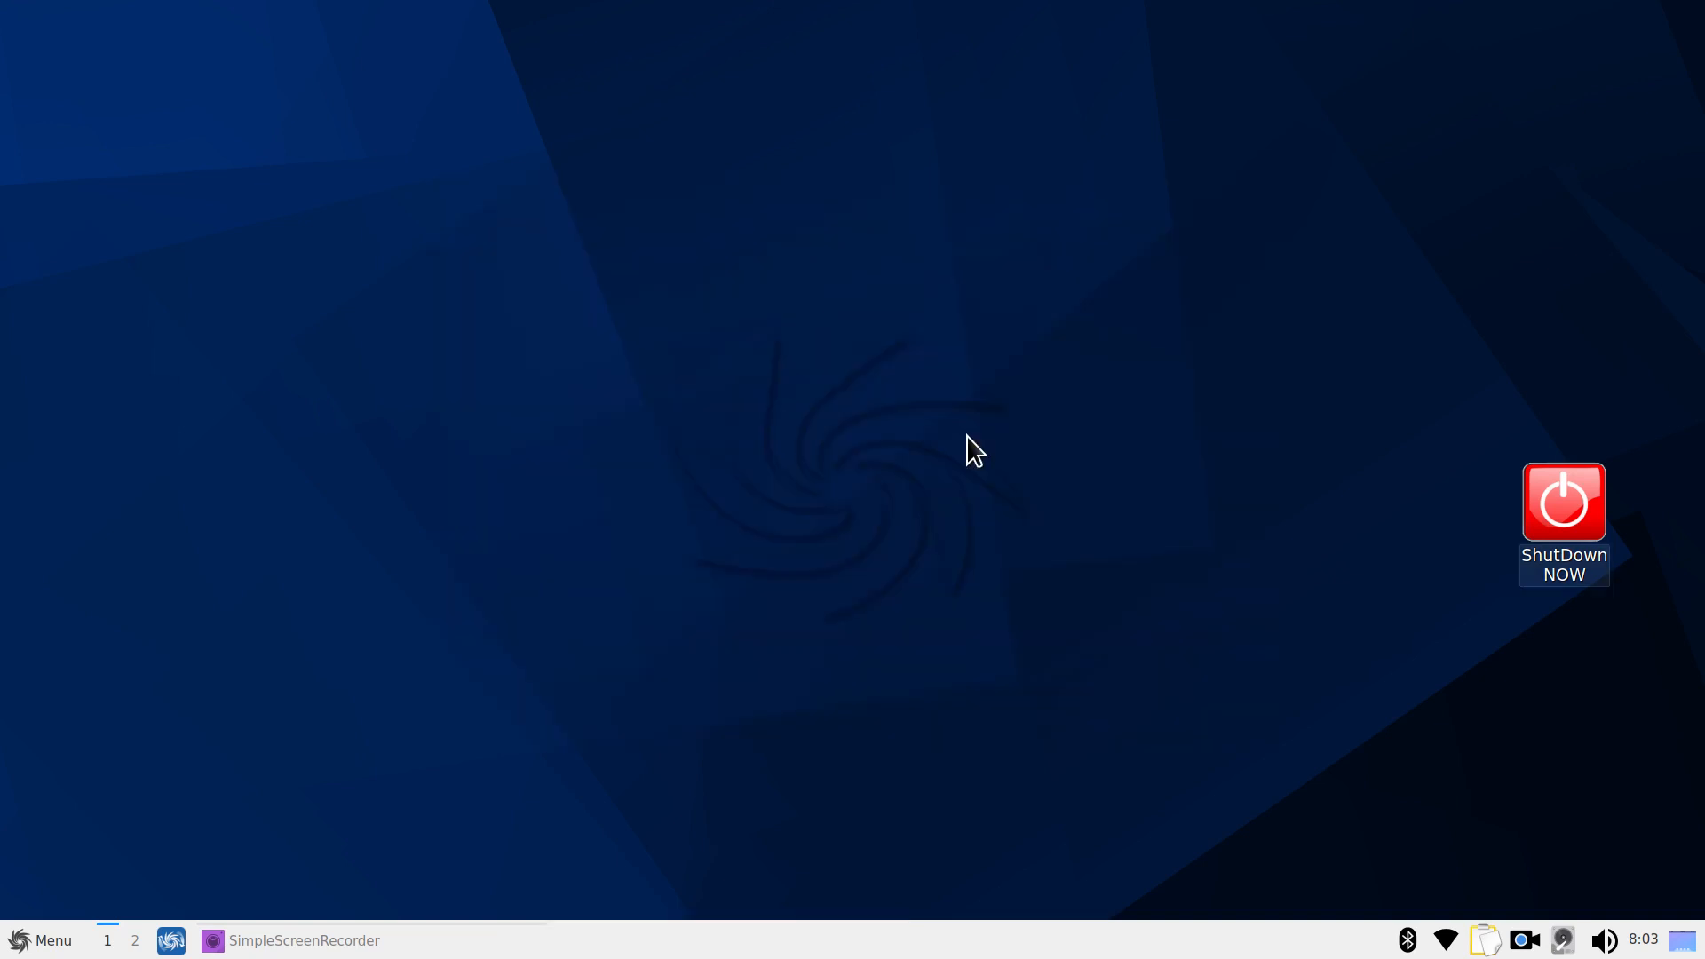
left_click(40, 944)
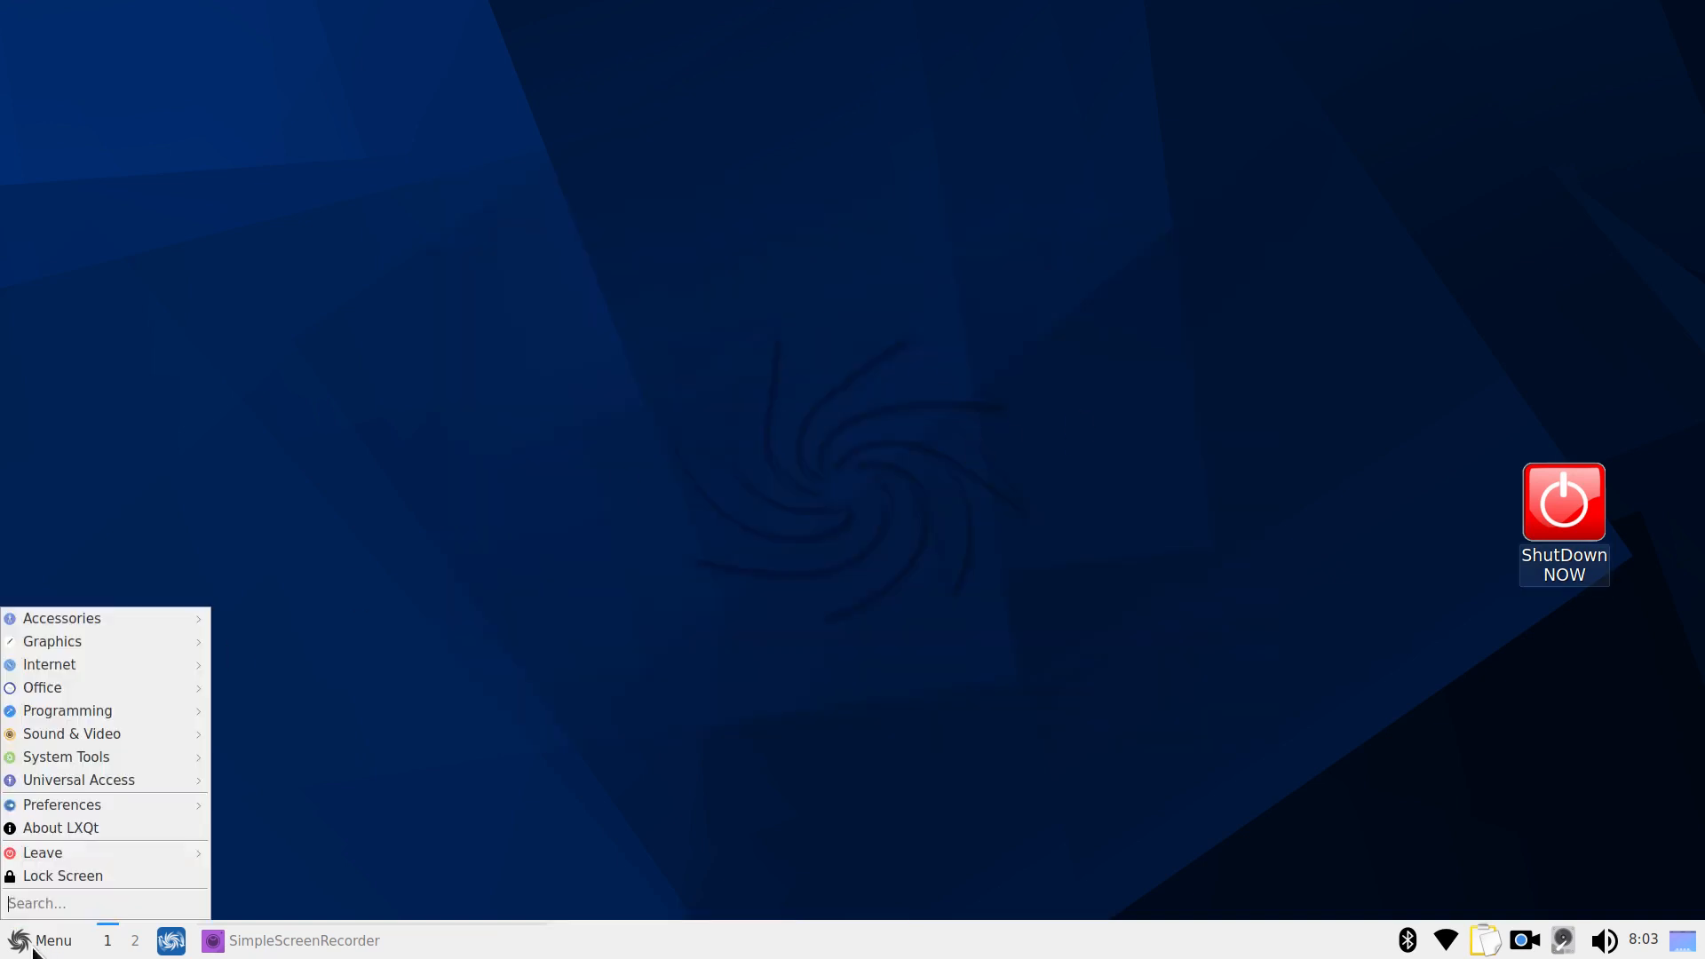
mouse_move(104, 616)
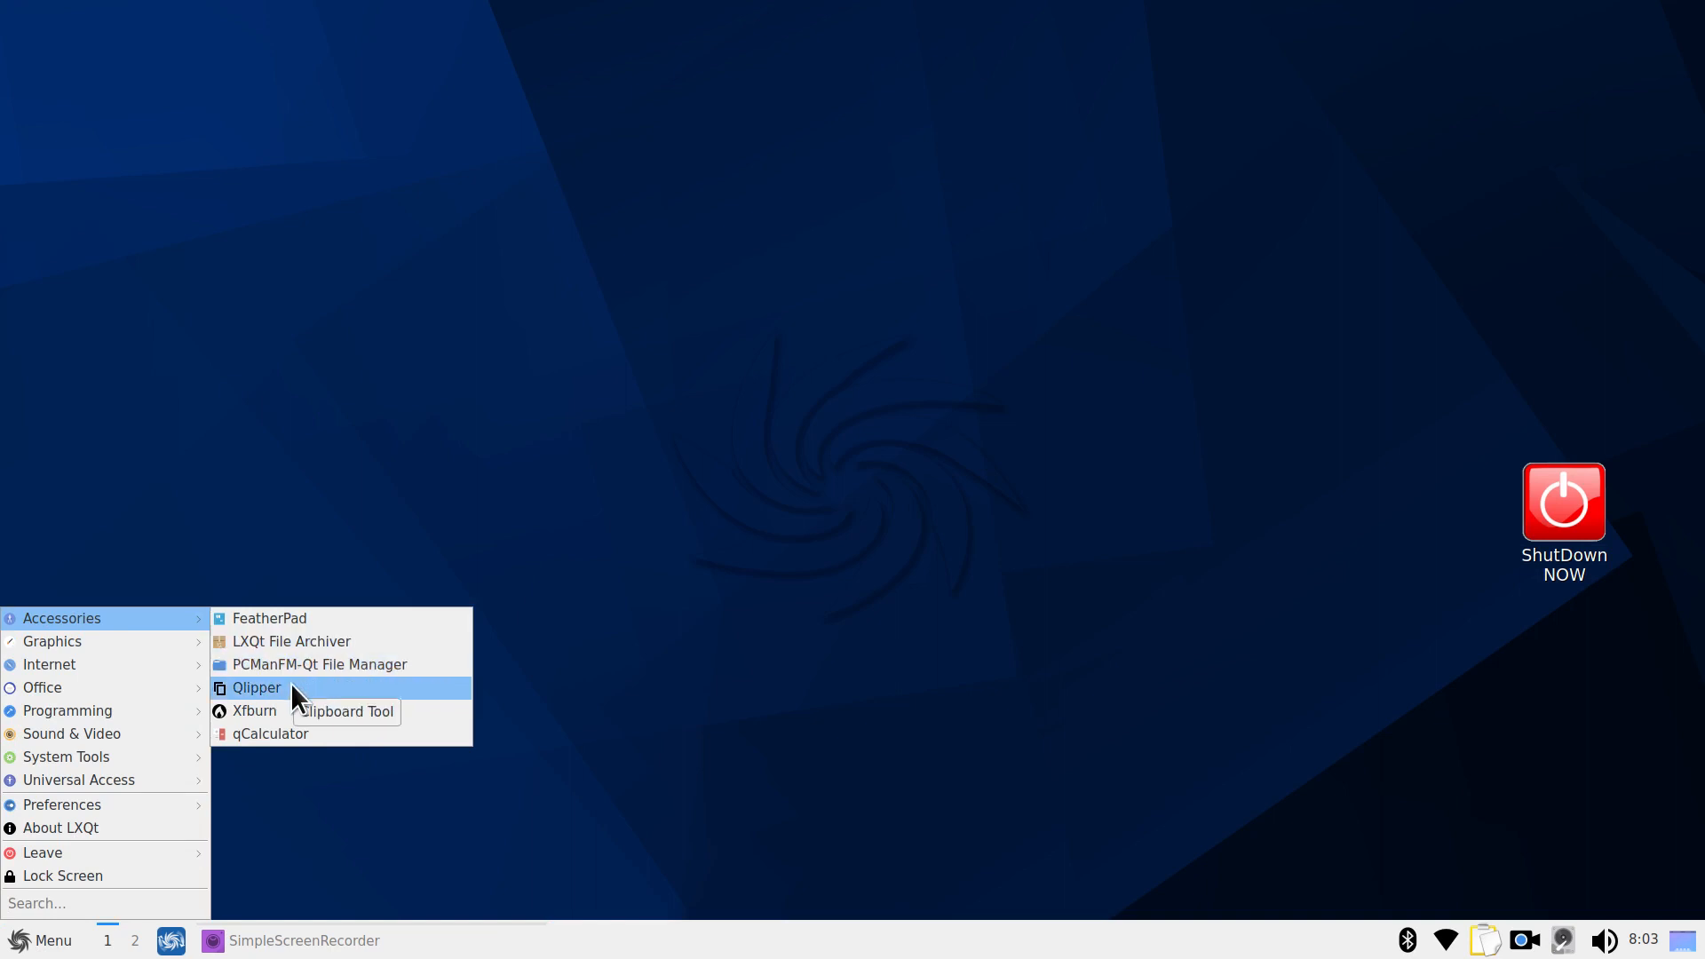
left_click(252, 736)
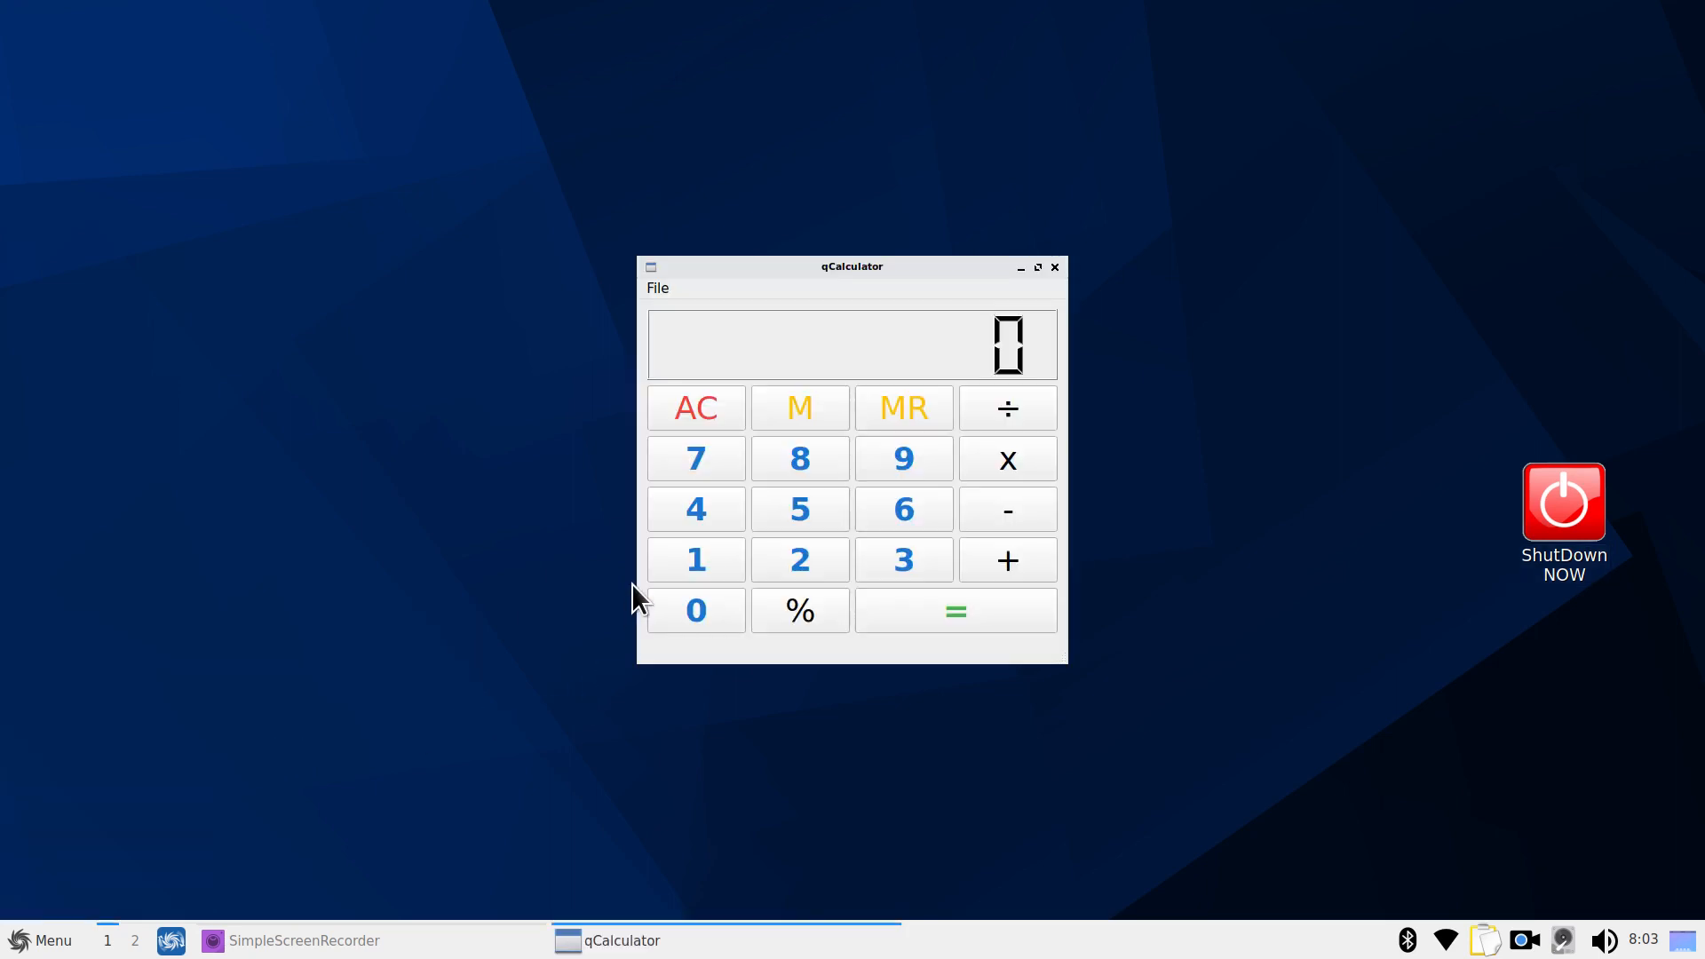
left_click(799, 459)
left_click(800, 458)
left_click(800, 459)
left_click(800, 458)
left_click(800, 458)
left_click(799, 458)
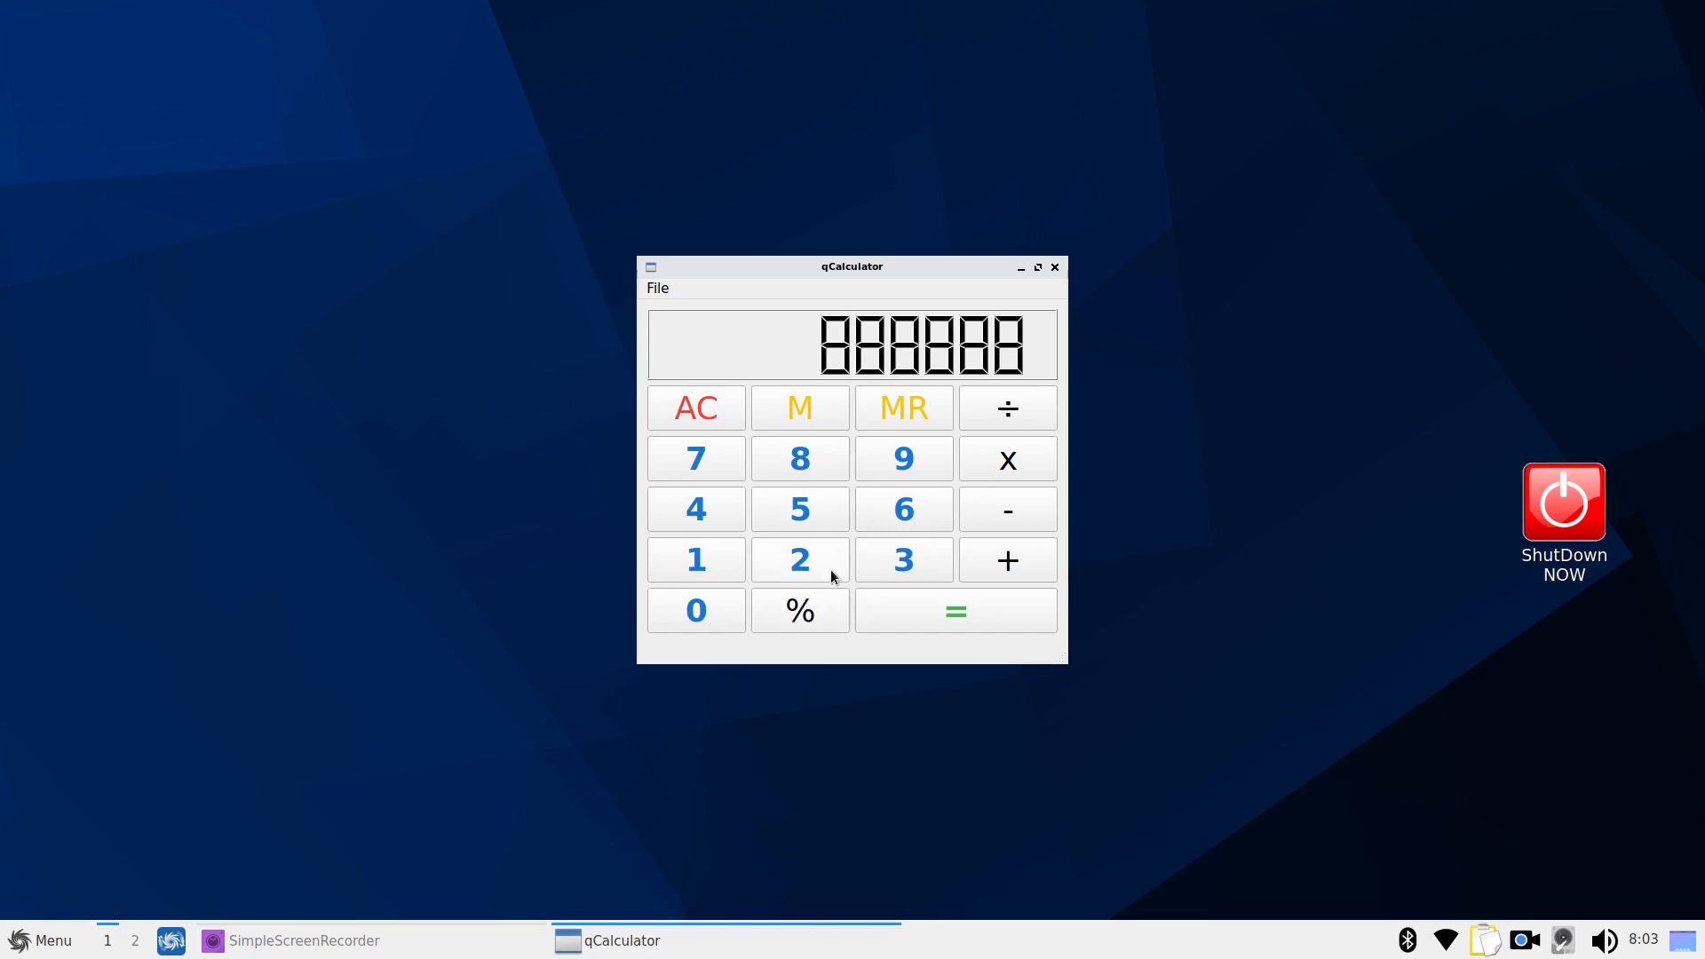
left_click(805, 619)
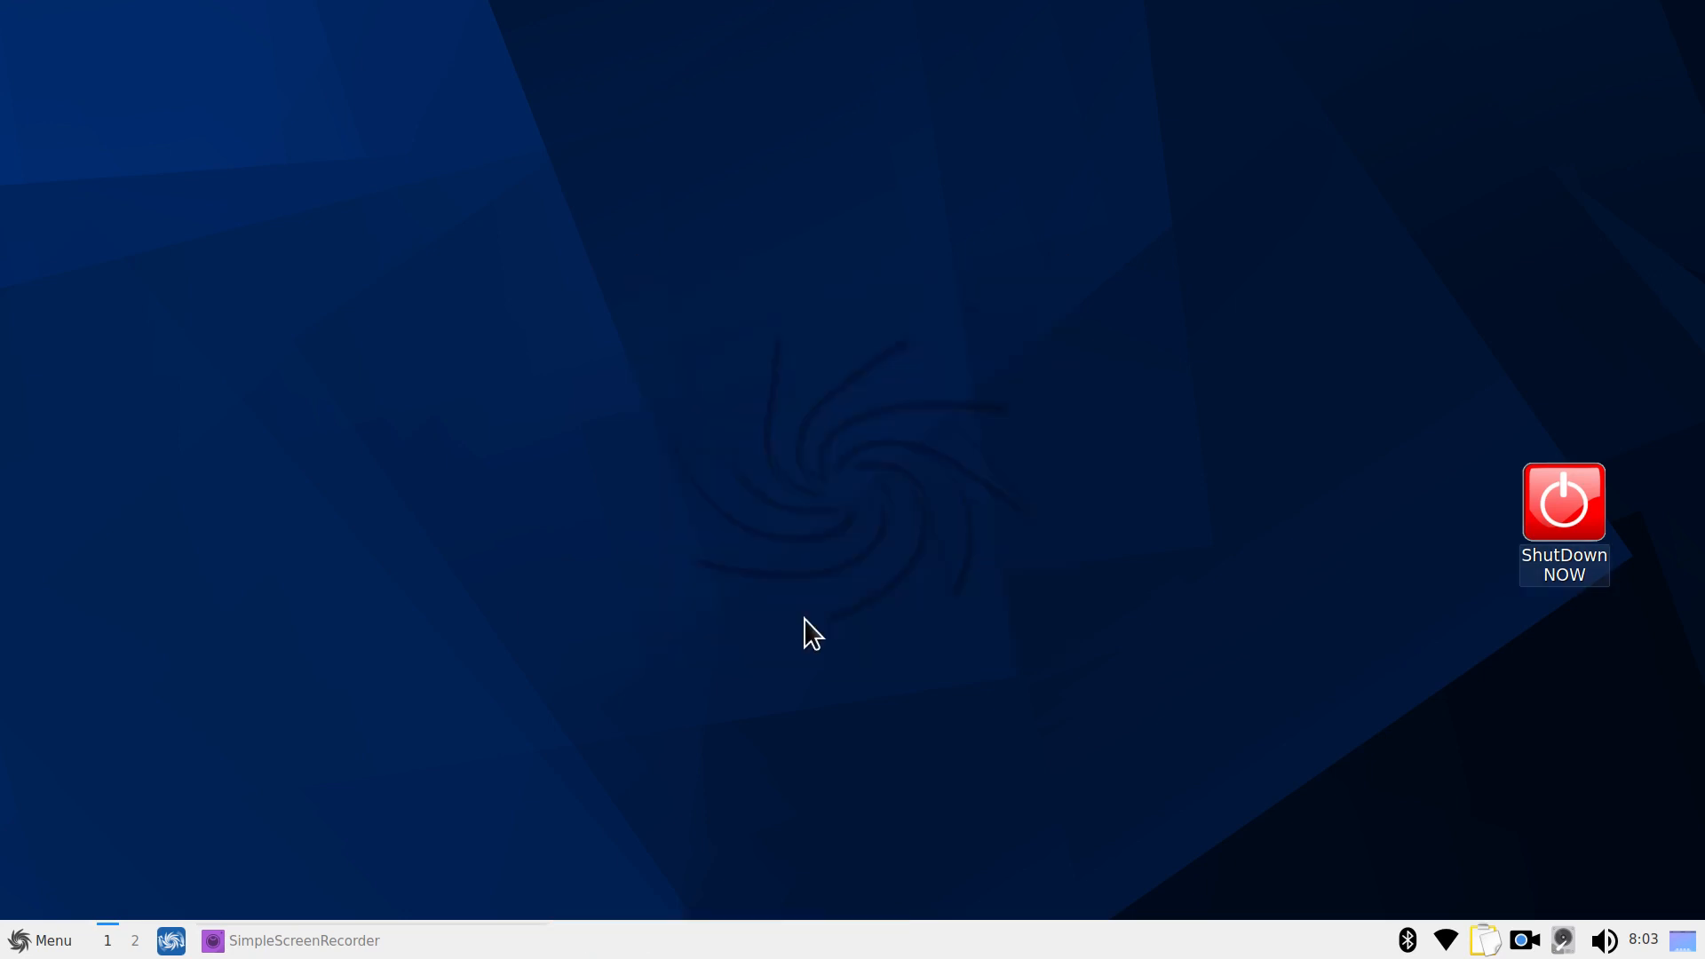
Start a current-window capture in the Screenshot tool, cancel it without capturing, and reopen the menu
left_click(29, 933)
mouse_move(121, 652)
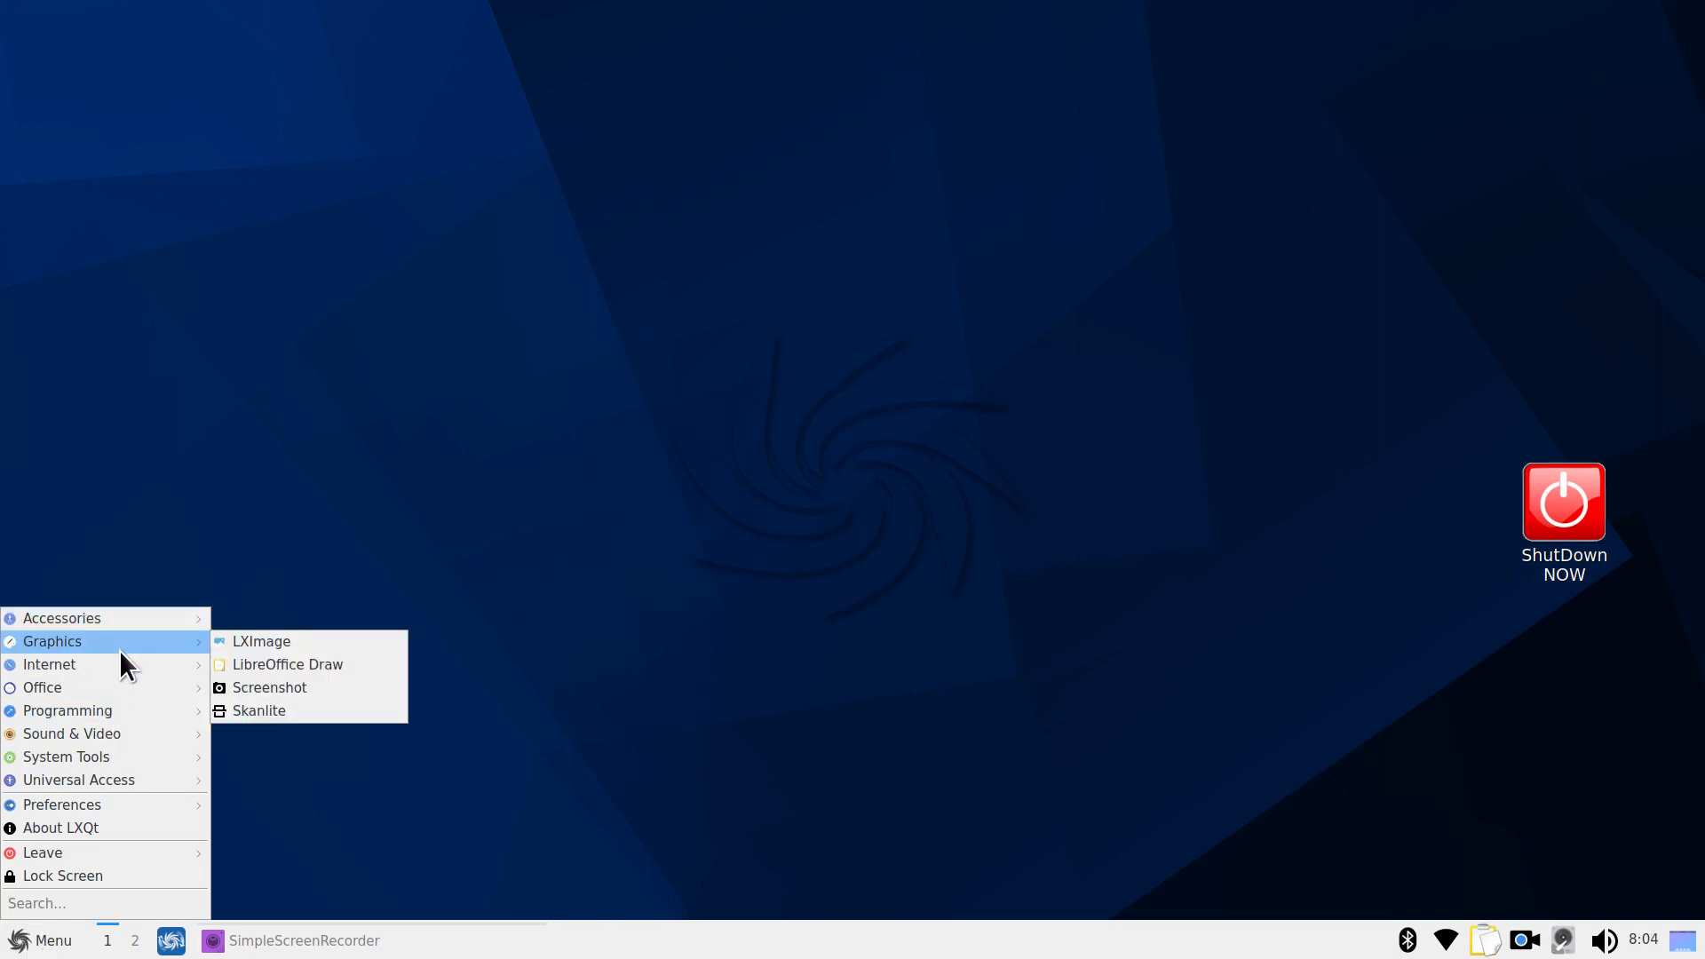
mouse_move(130, 623)
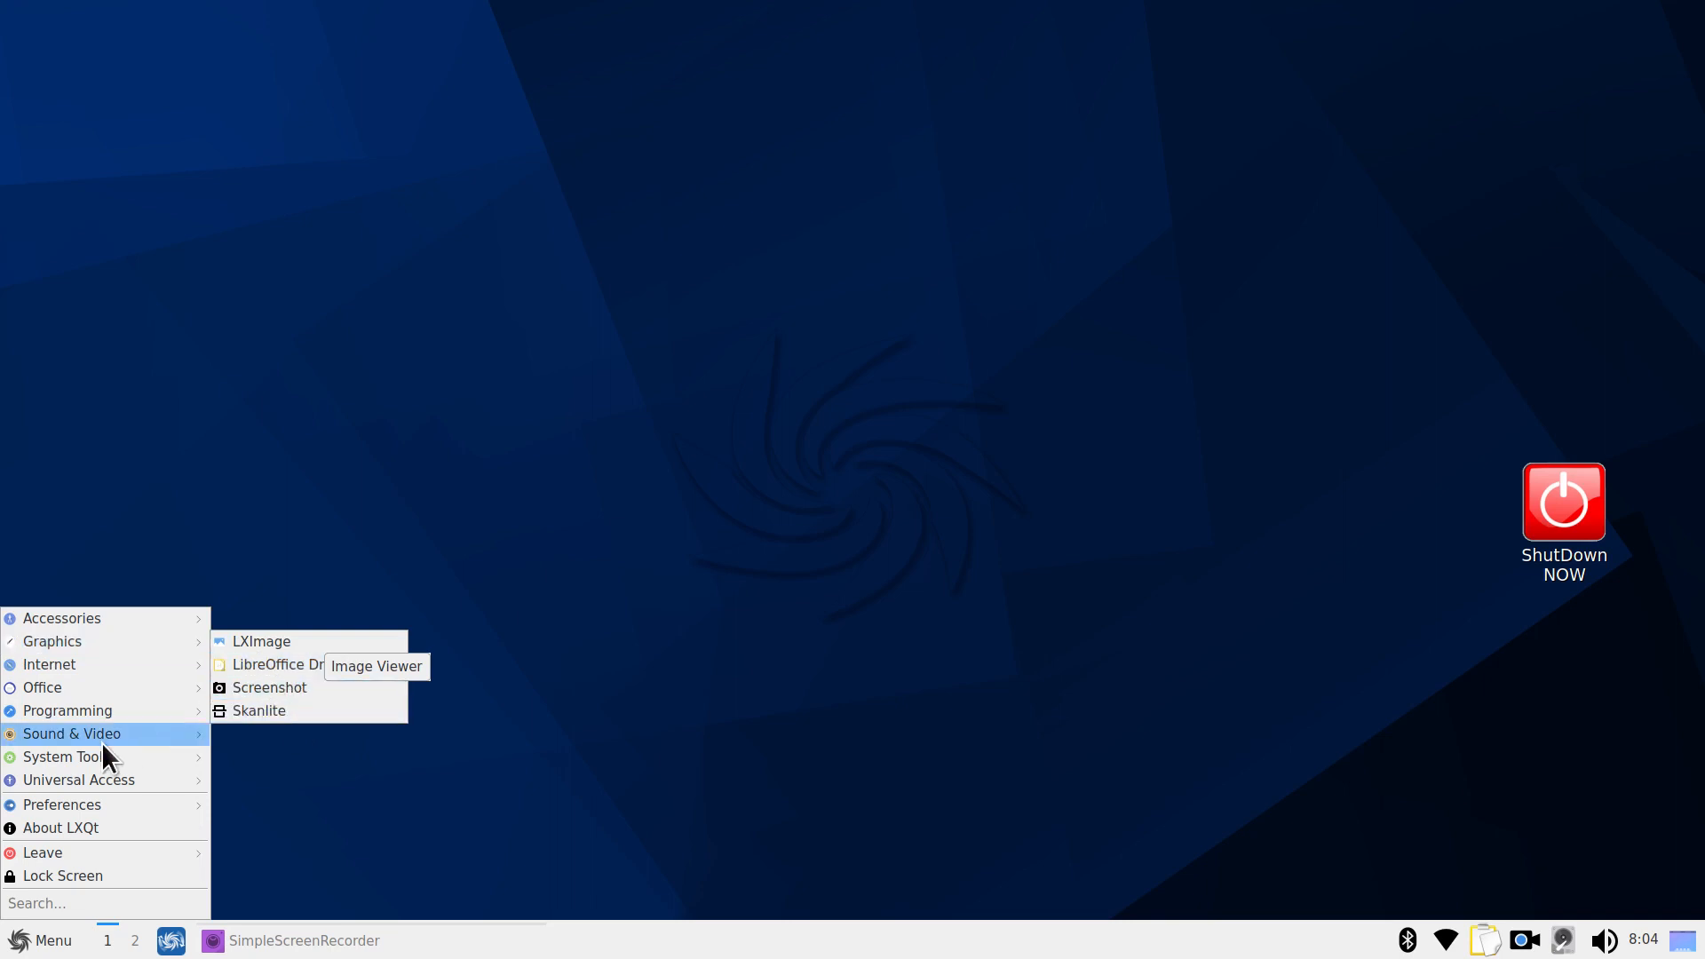
left_click(263, 691)
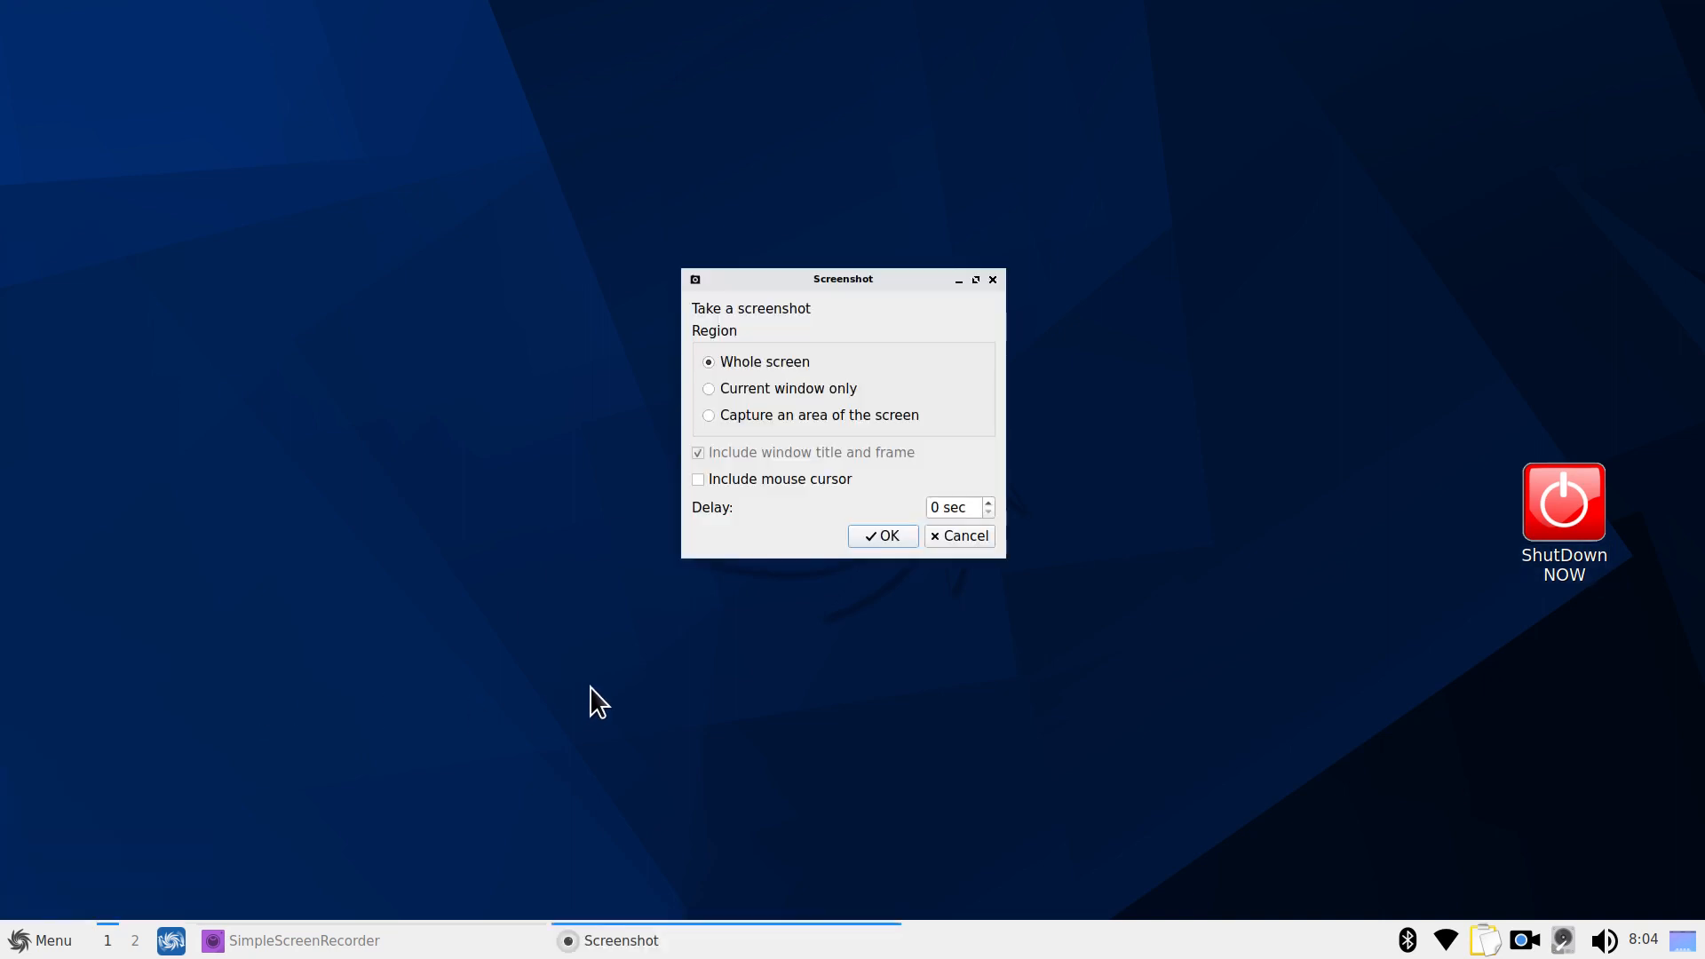
left_click(765, 388)
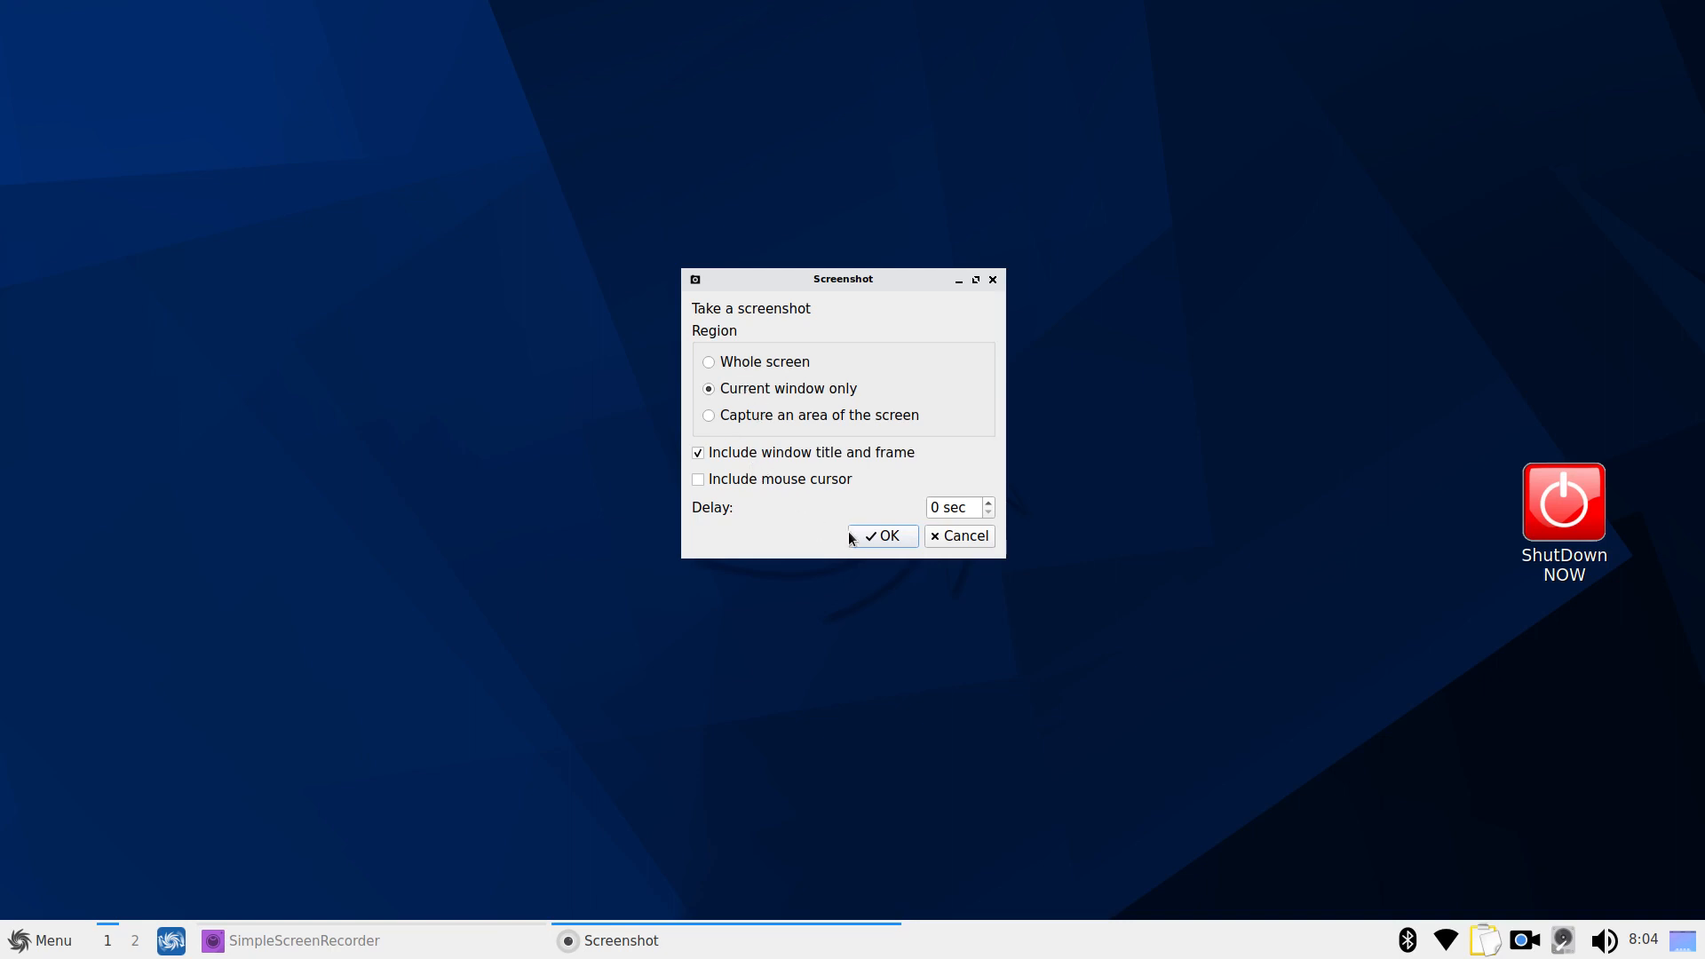
left_click(964, 535)
left_click(40, 940)
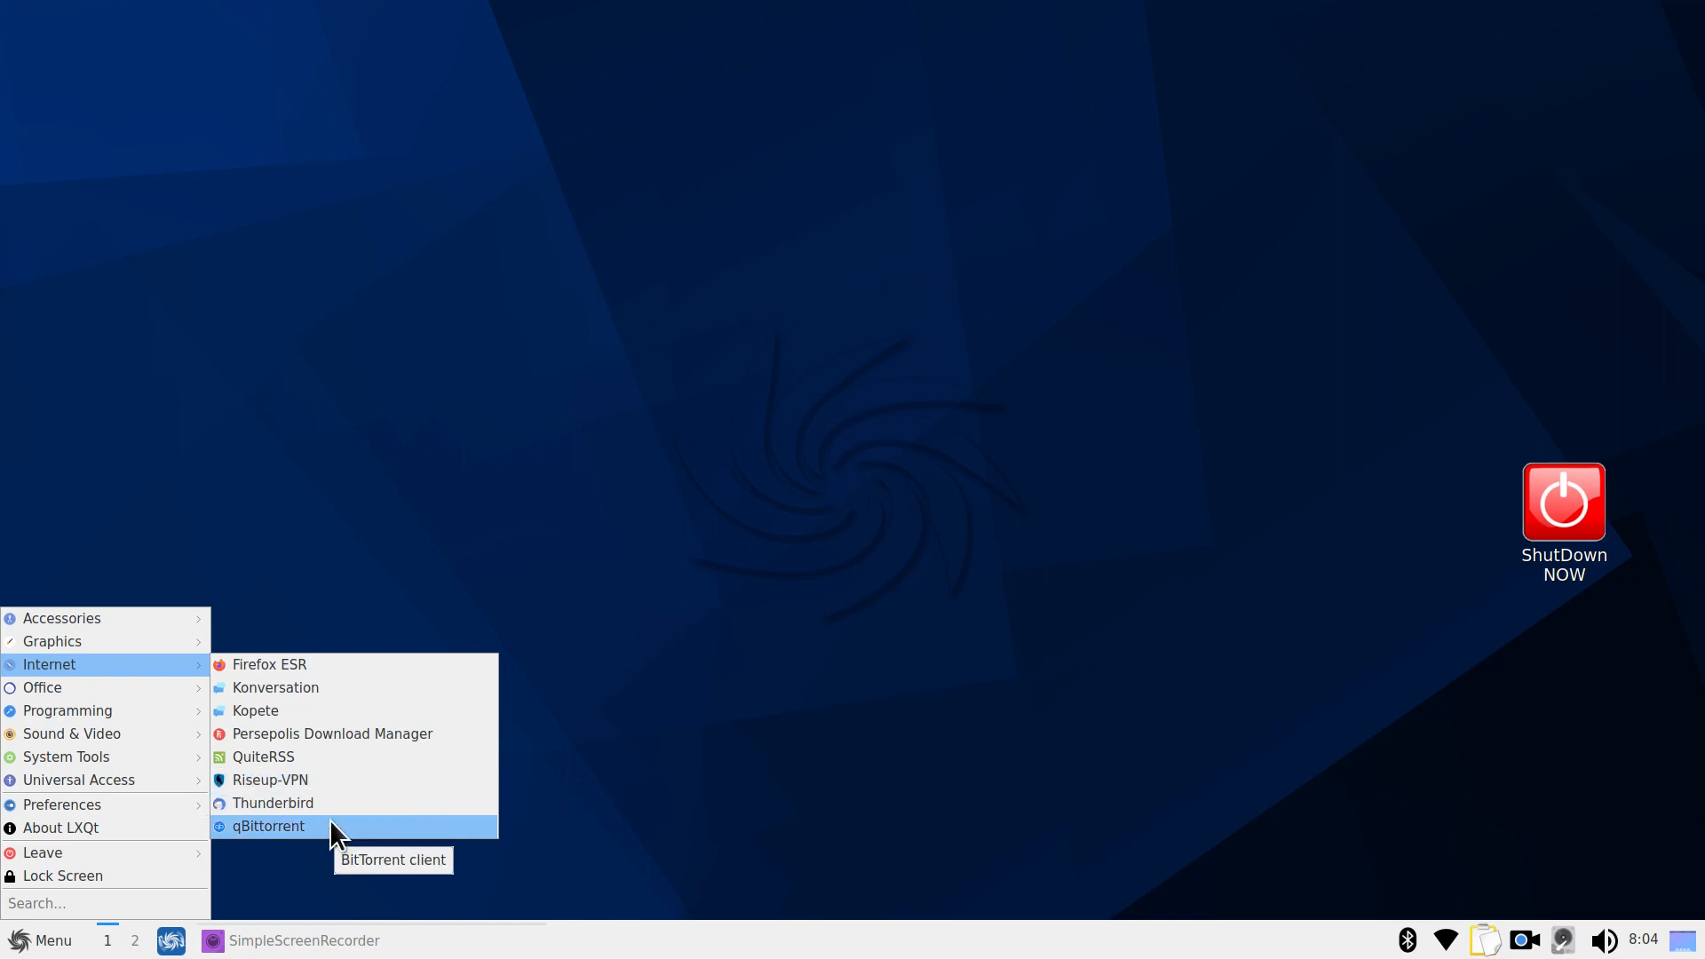
Launch LibreOffice, view its Help > About version information, and close it
mouse_move(190, 698)
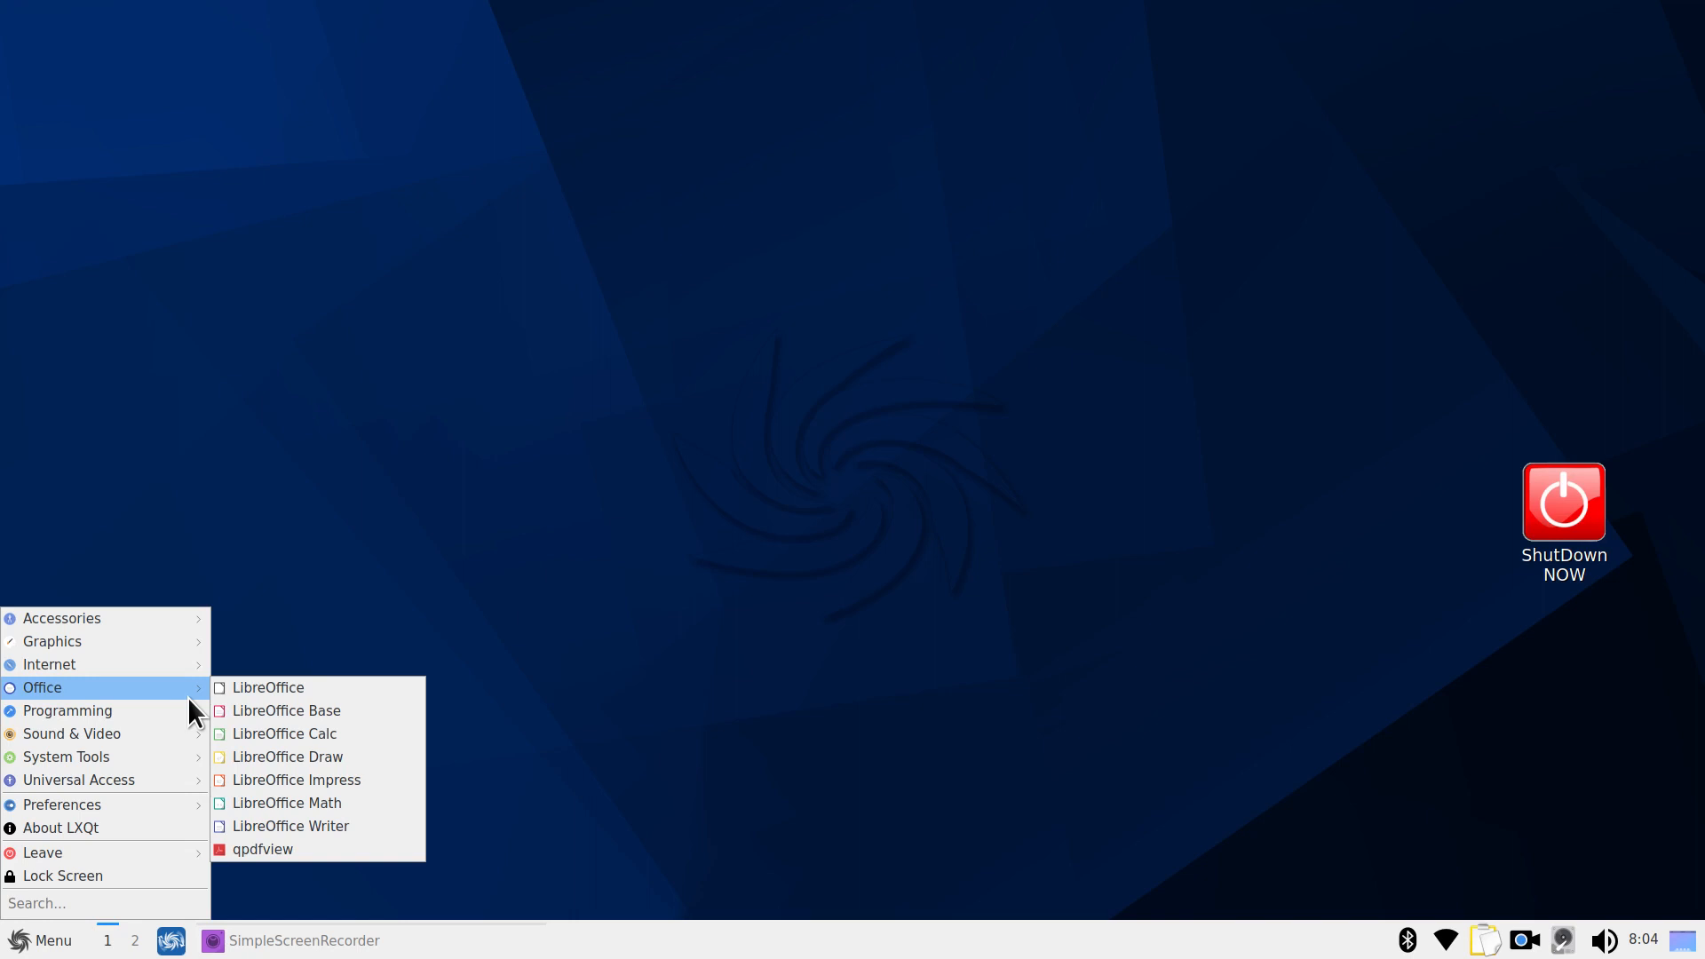
left_click(295, 687)
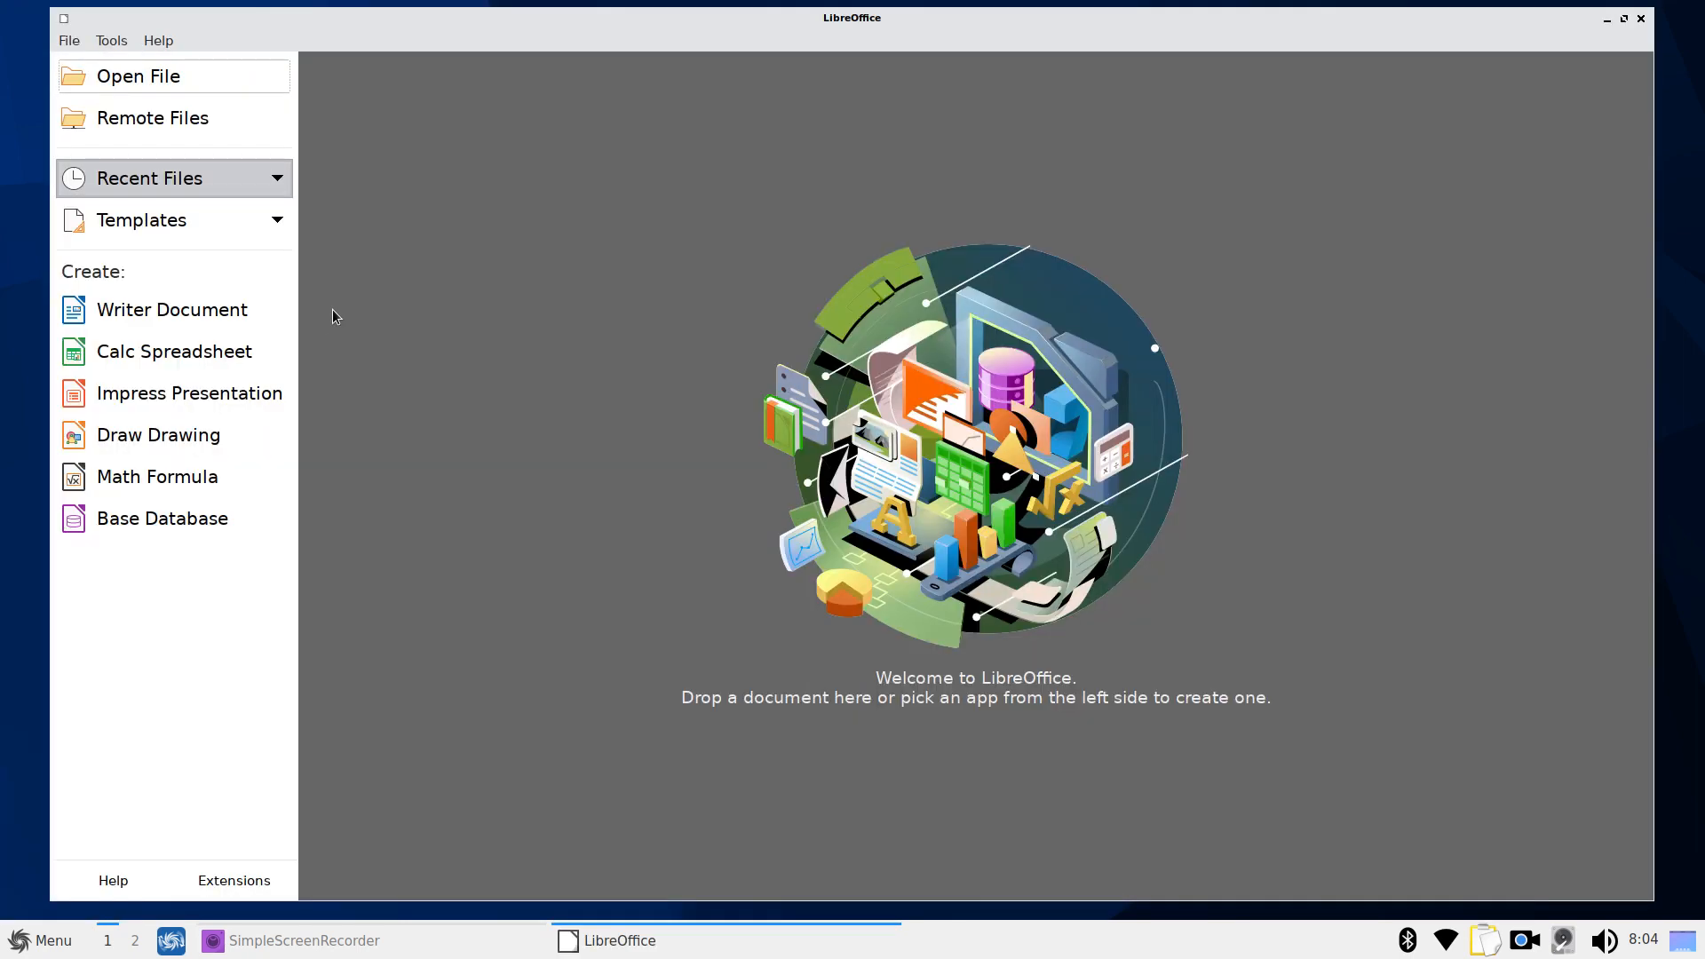
left_click(158, 40)
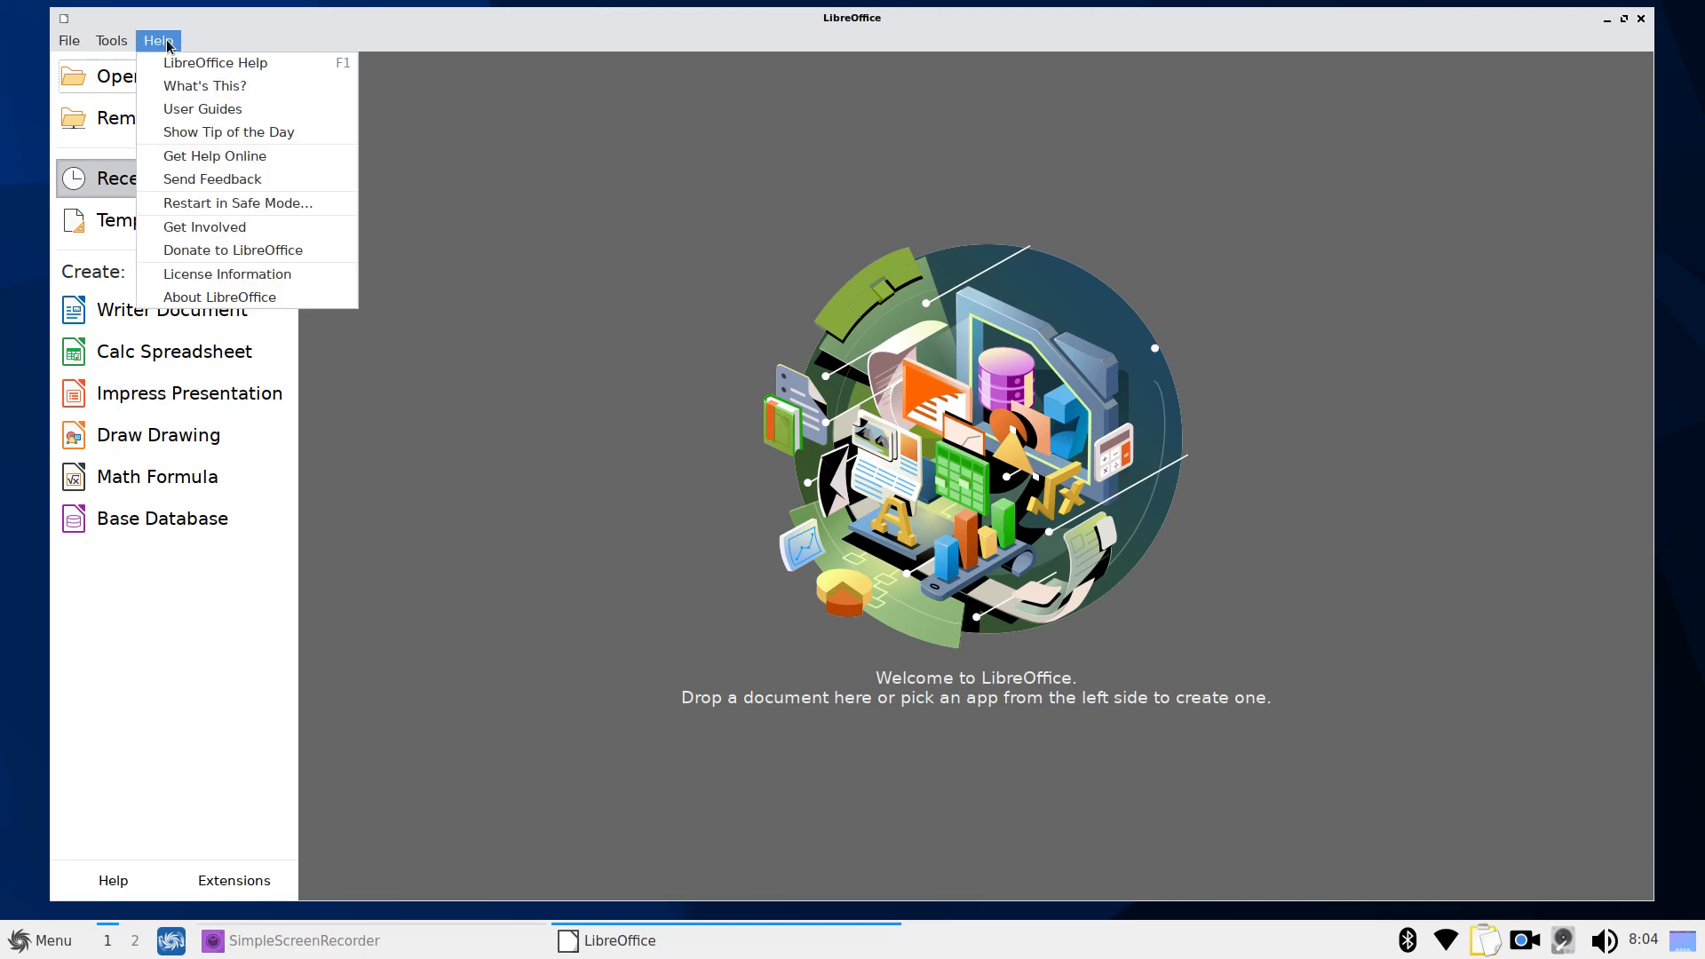
left_click(308, 310)
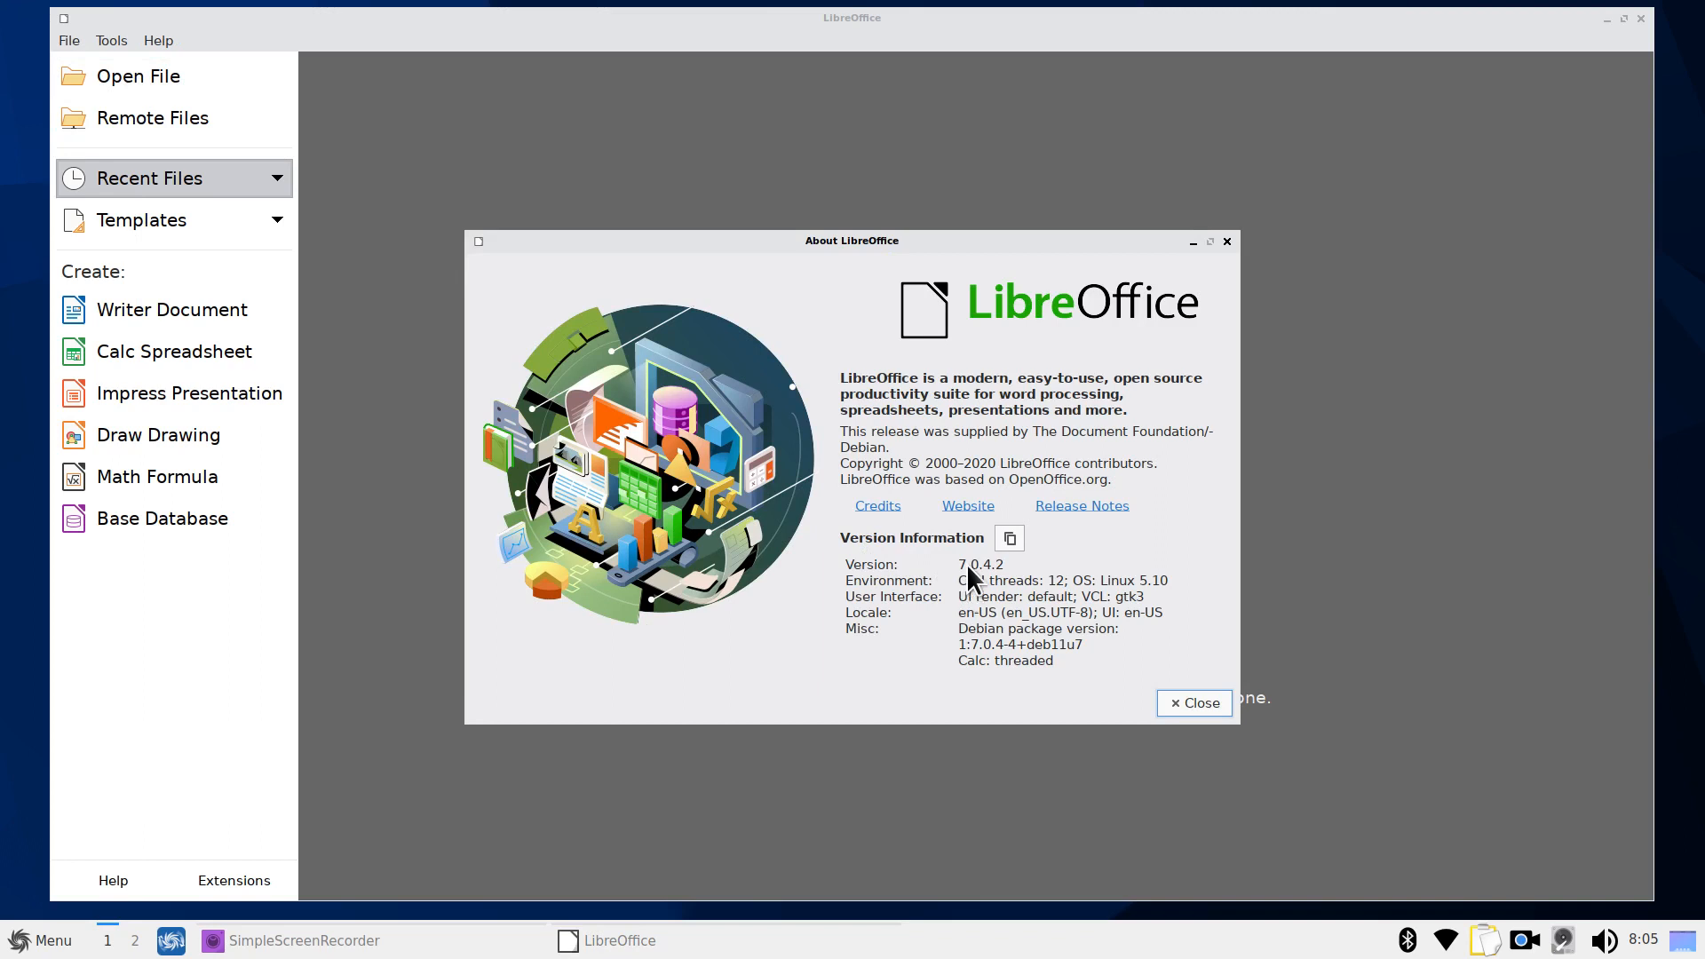
left_click(1227, 241)
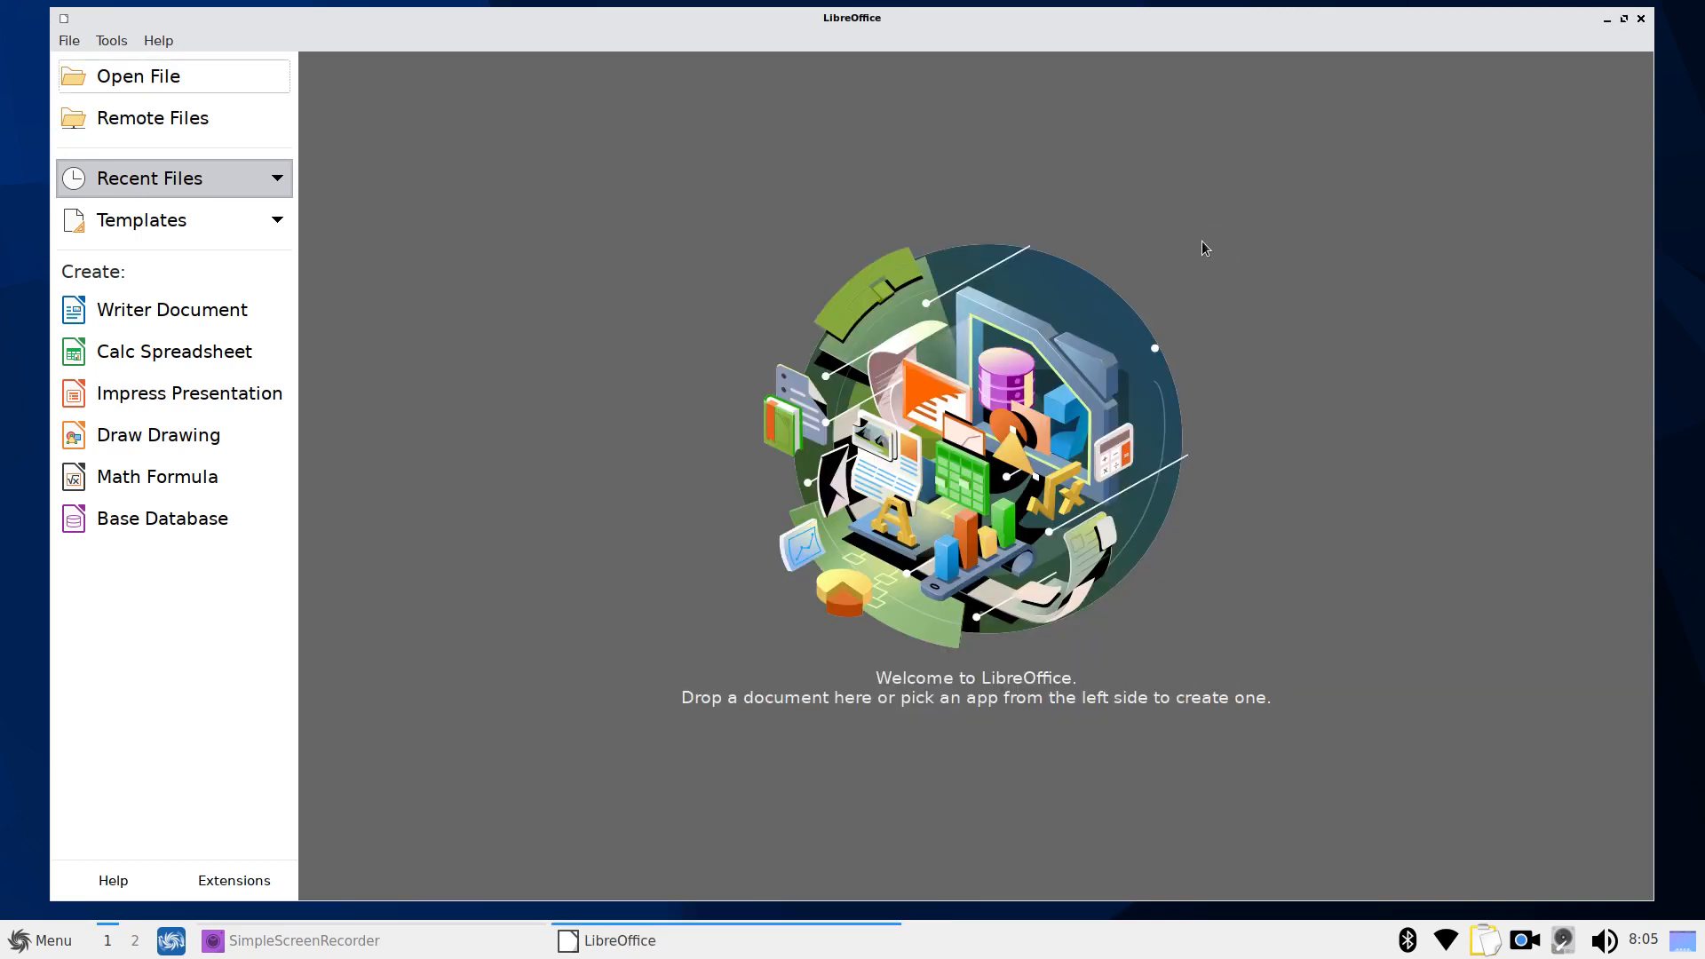
Create a Writer document, browse the Save As formats keeping ODF, cancel, and quit Writer
left_click(144, 321)
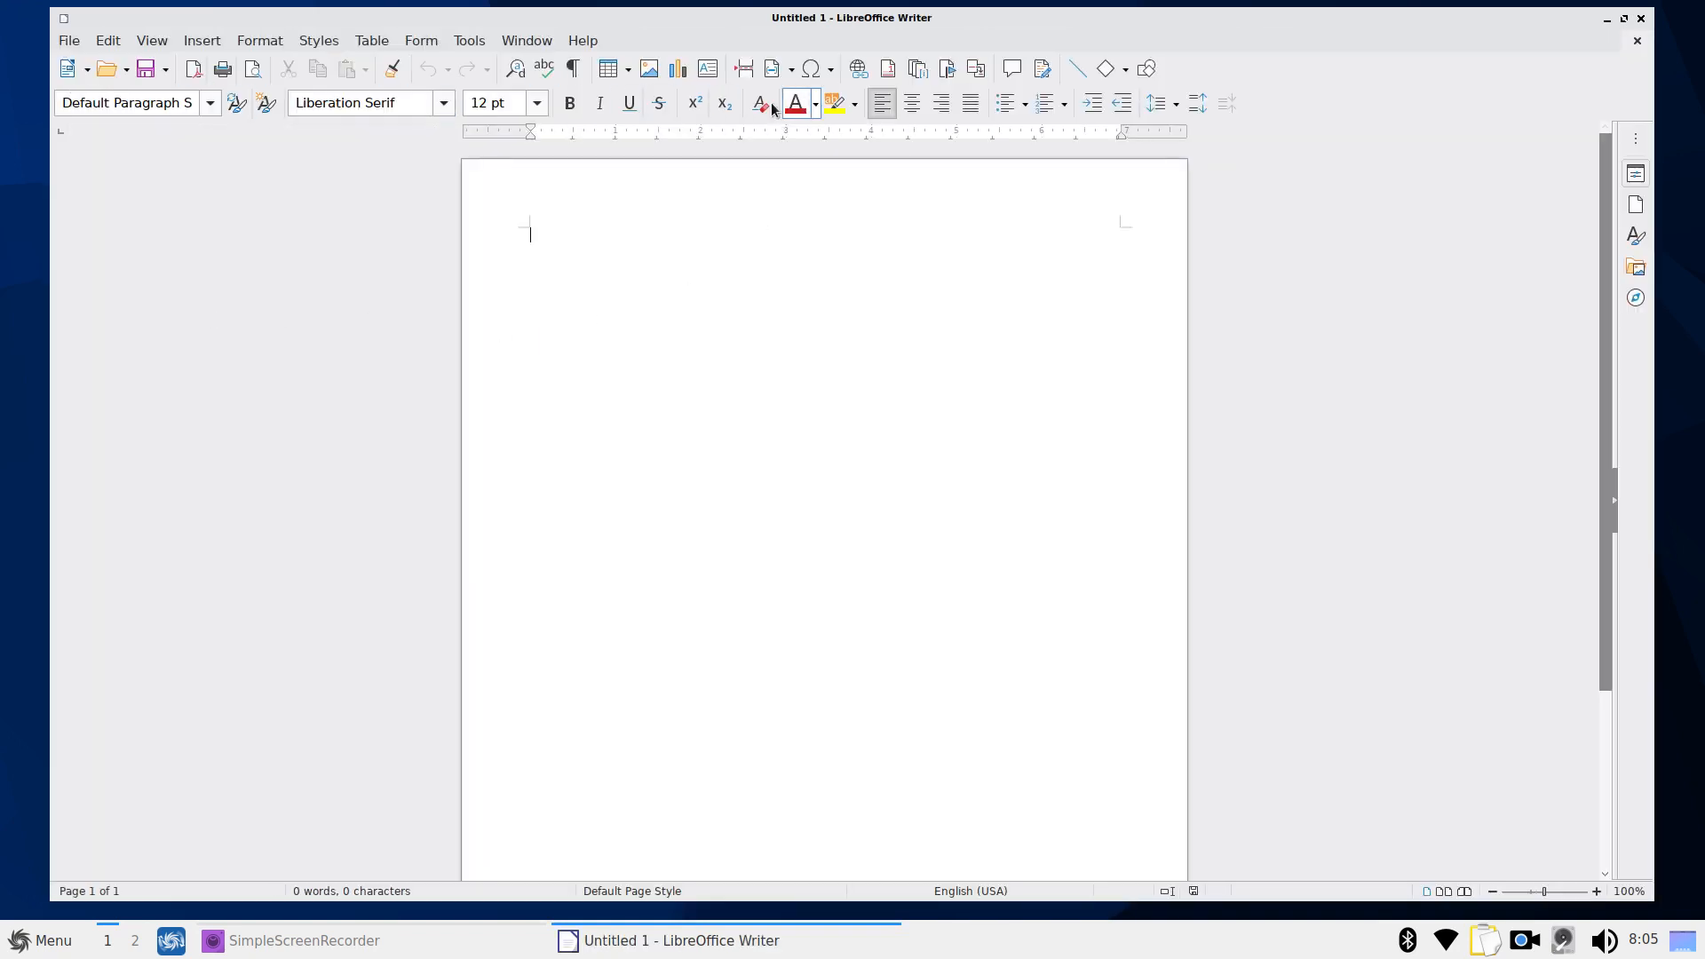
left_click(71, 41)
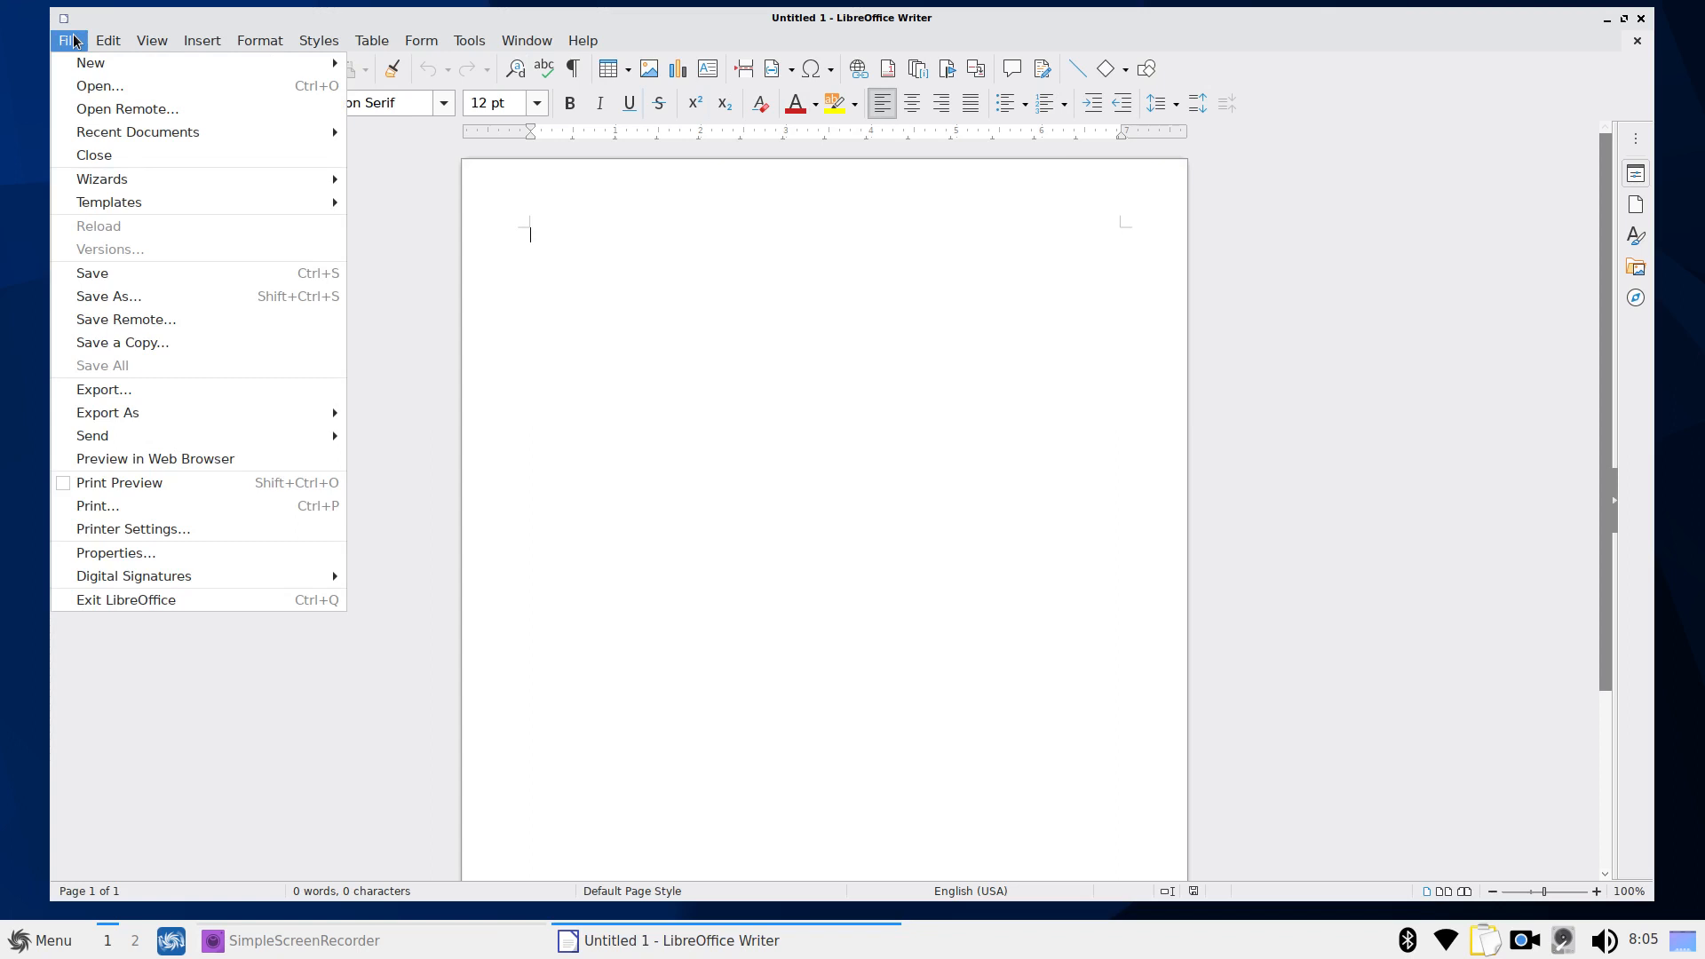
left_click(142, 298)
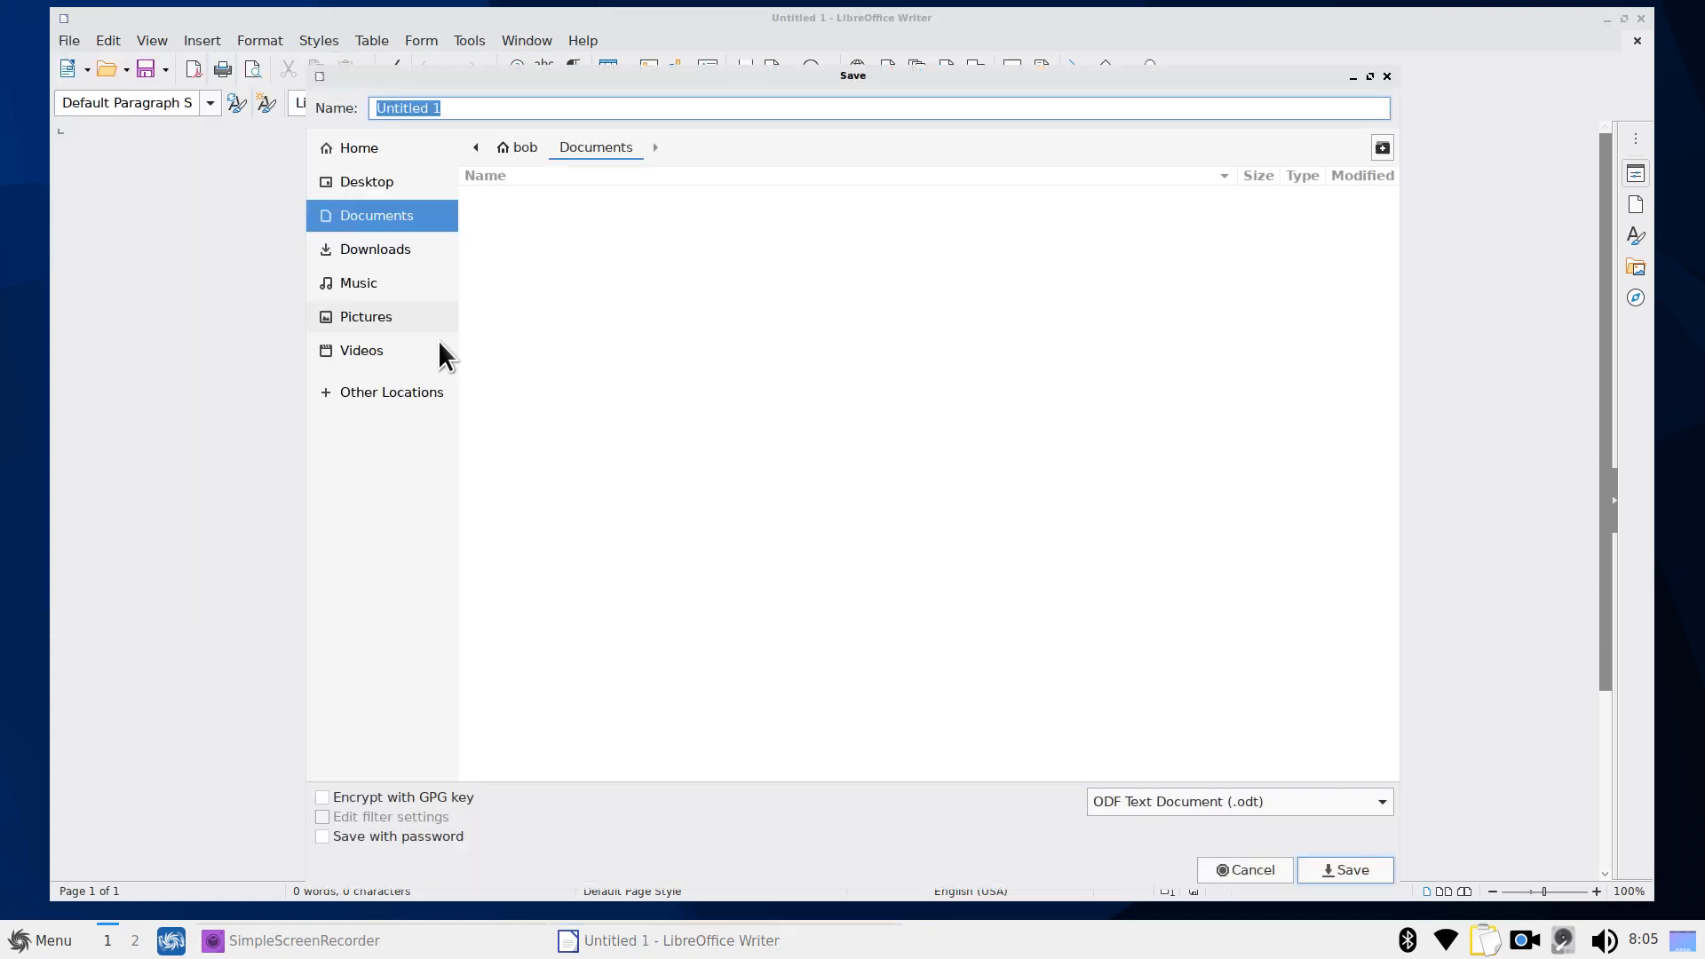
left_click(1354, 804)
mouse_move(1334, 899)
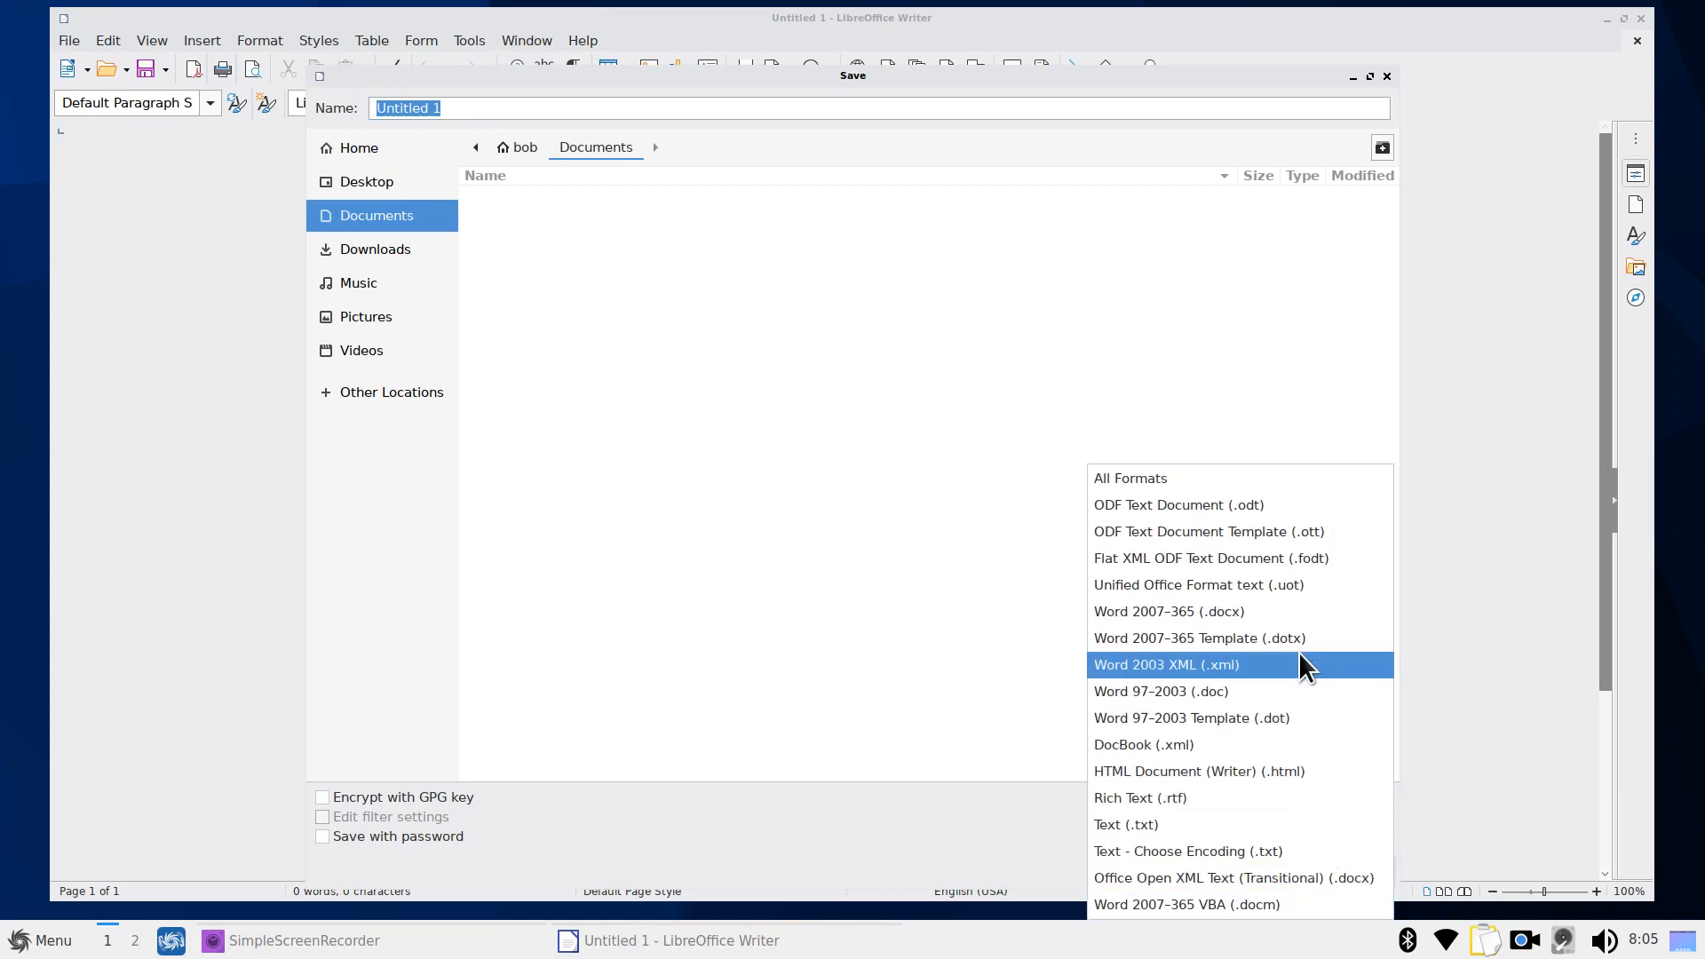
left_click(1497, 418)
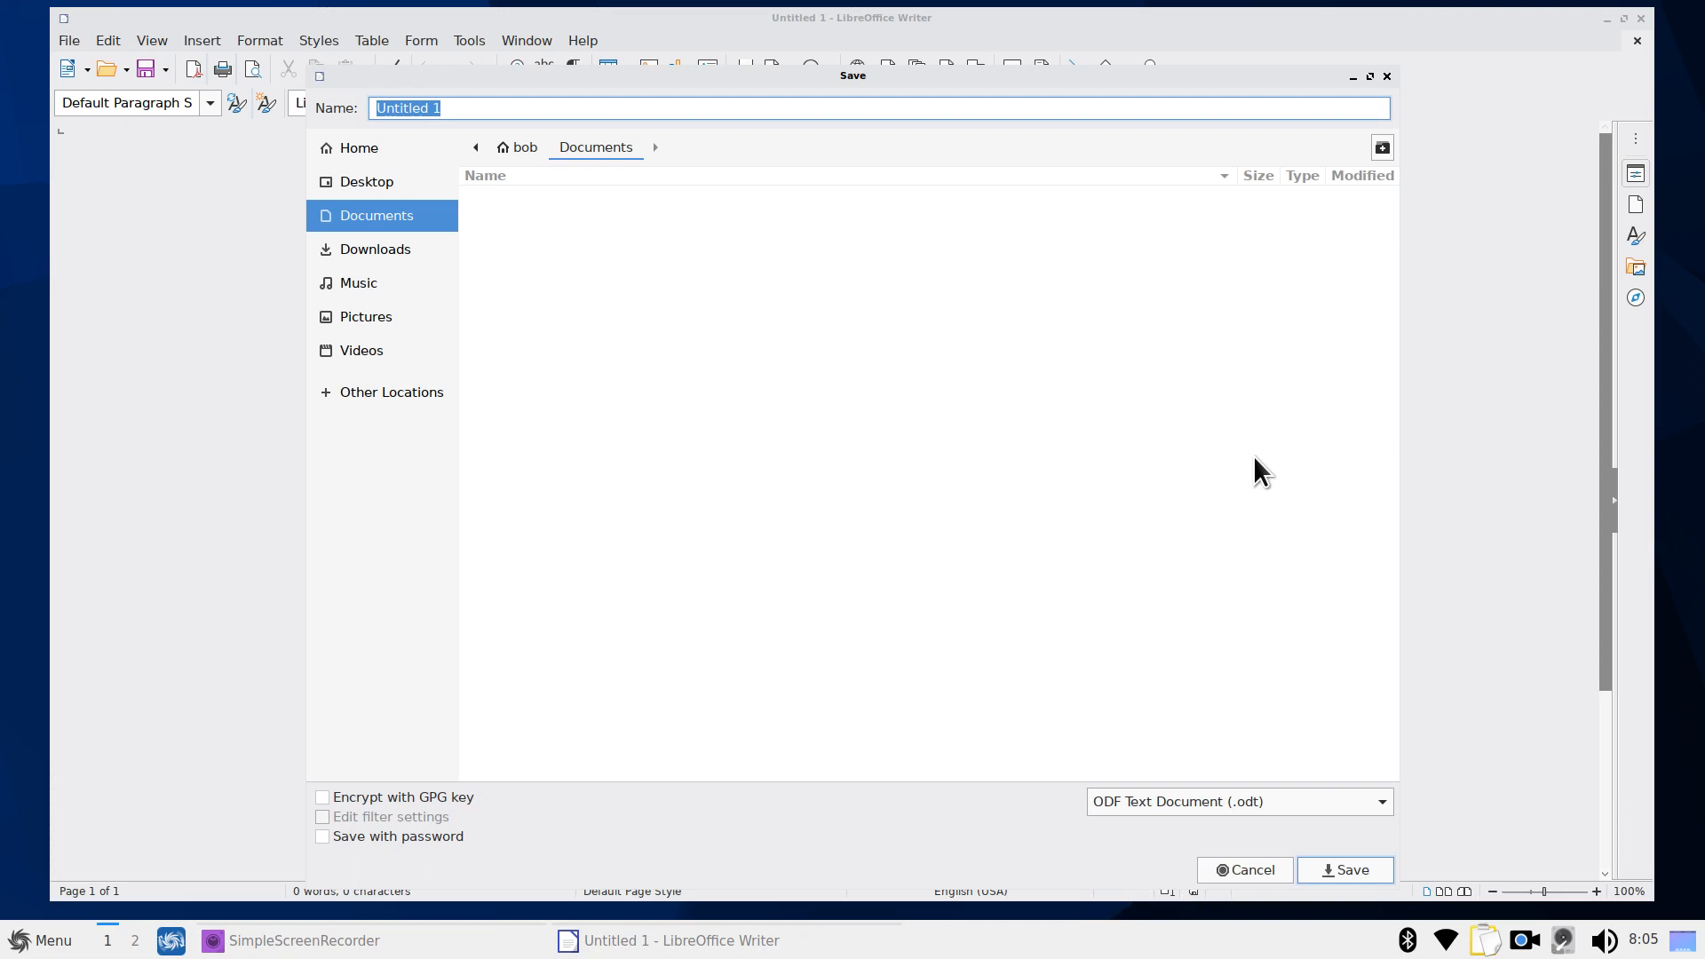
key("Escape")
key("ctrl+q")
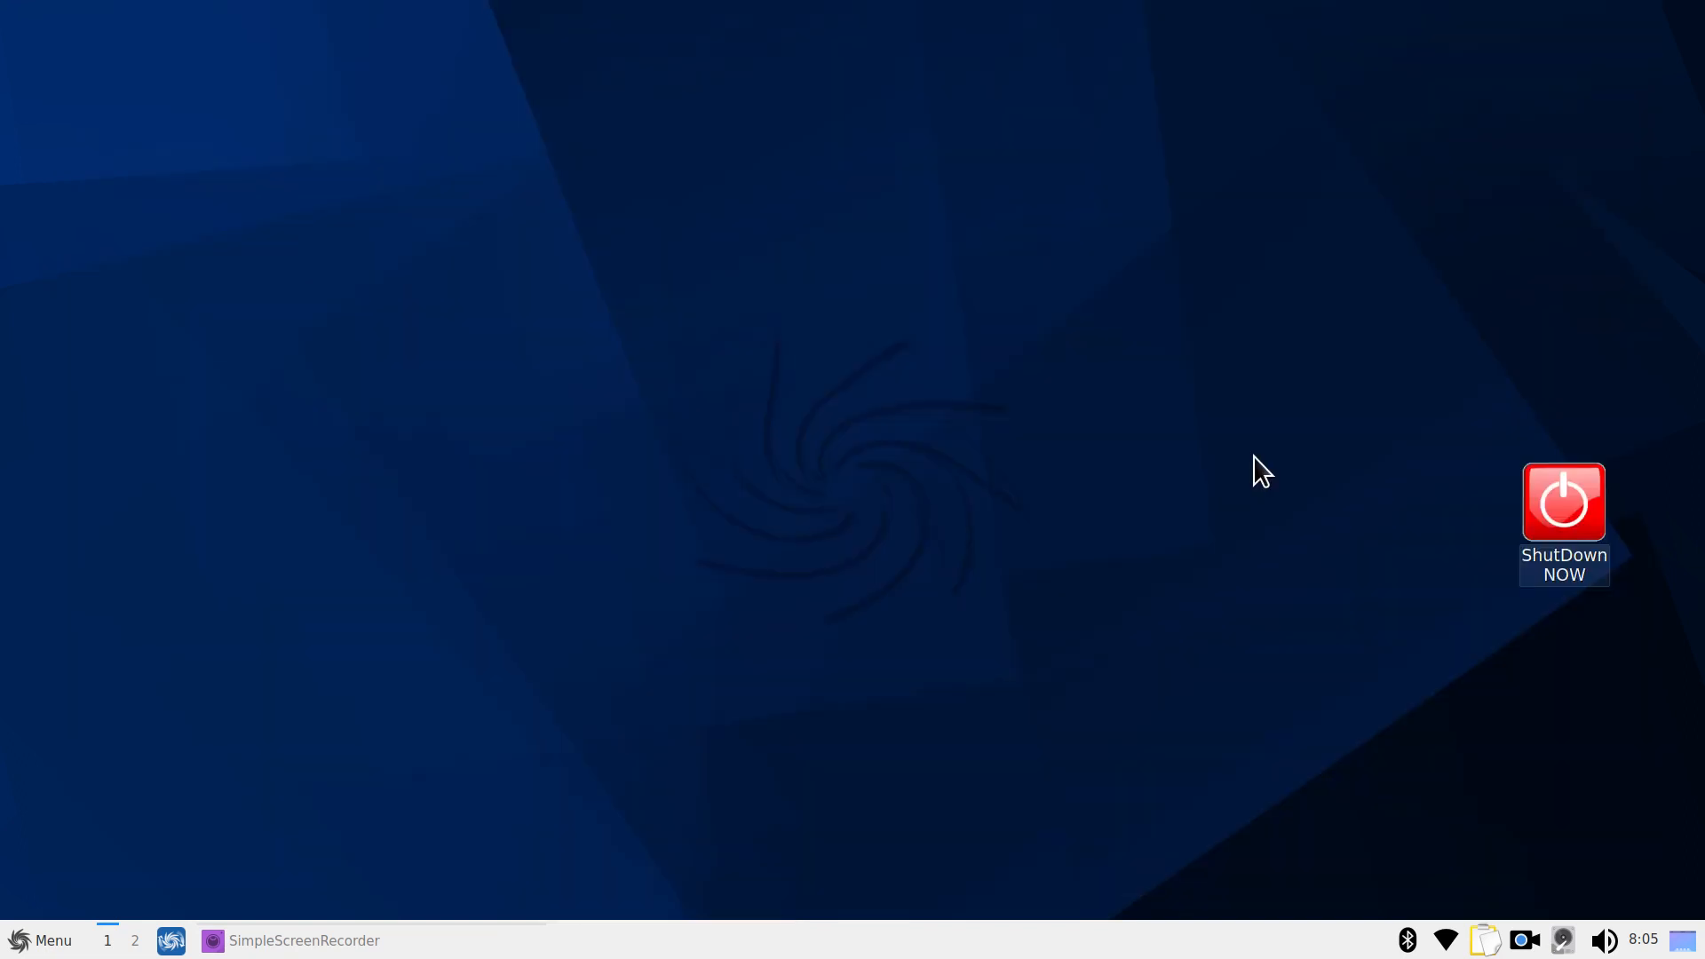
Browse the Graphics, Office and Sound & Video menus, then start QTerminal from System Tools
left_click(35, 947)
mouse_move(105, 648)
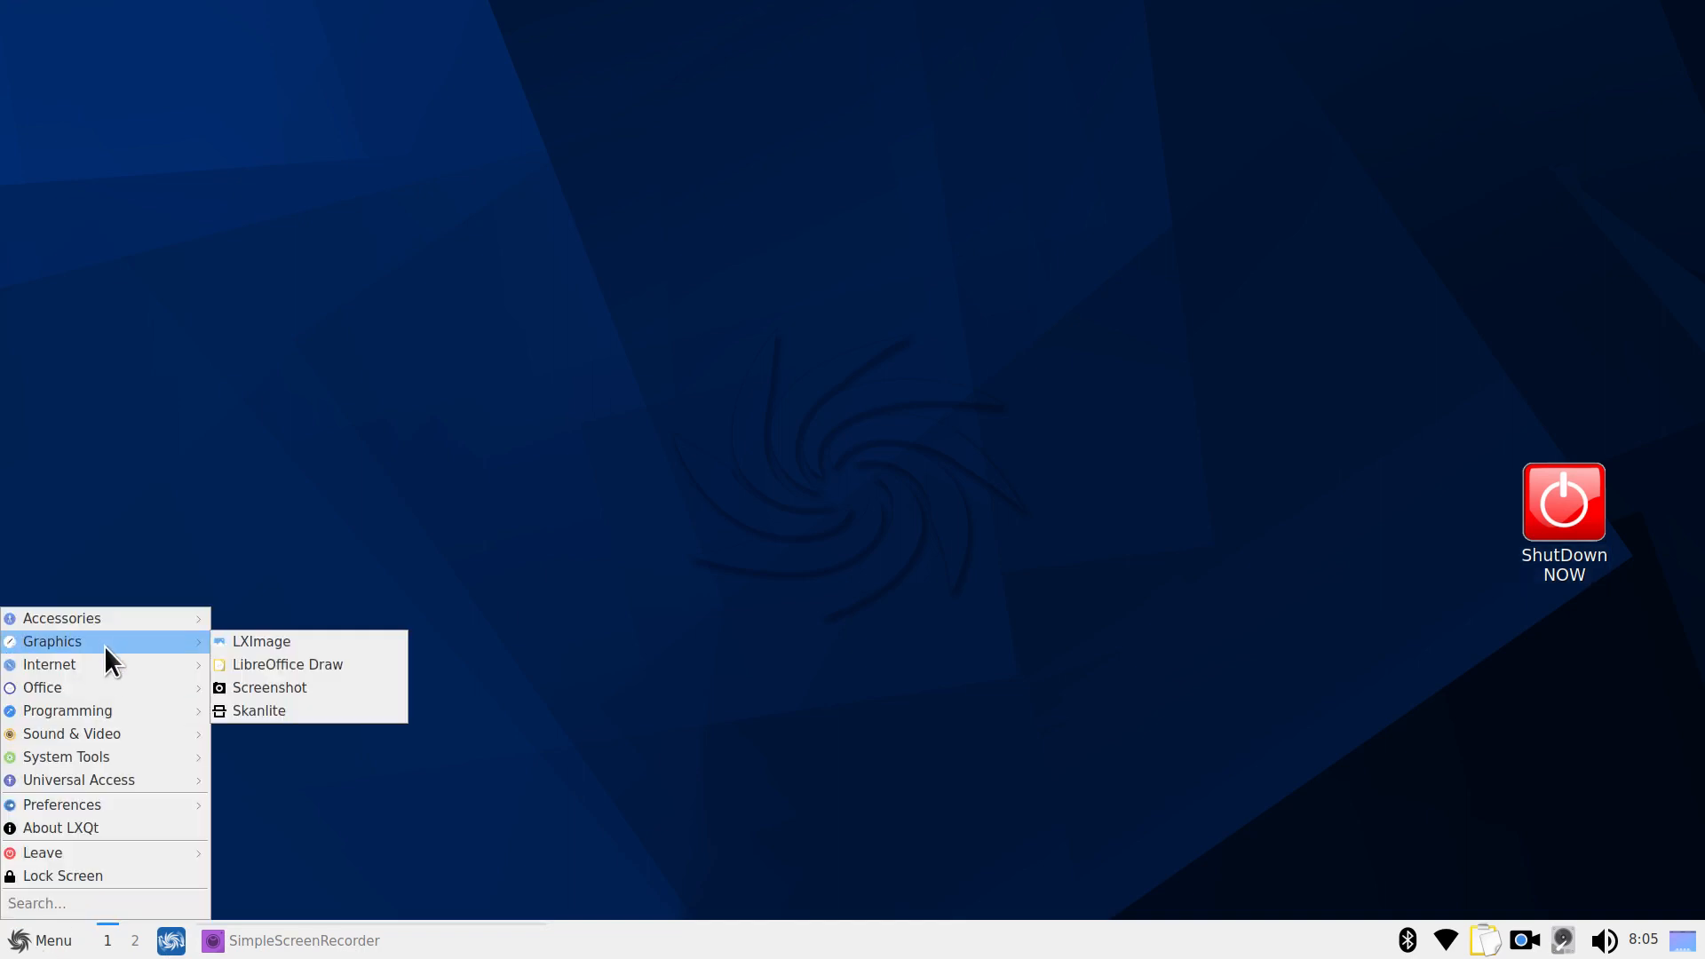
mouse_move(107, 685)
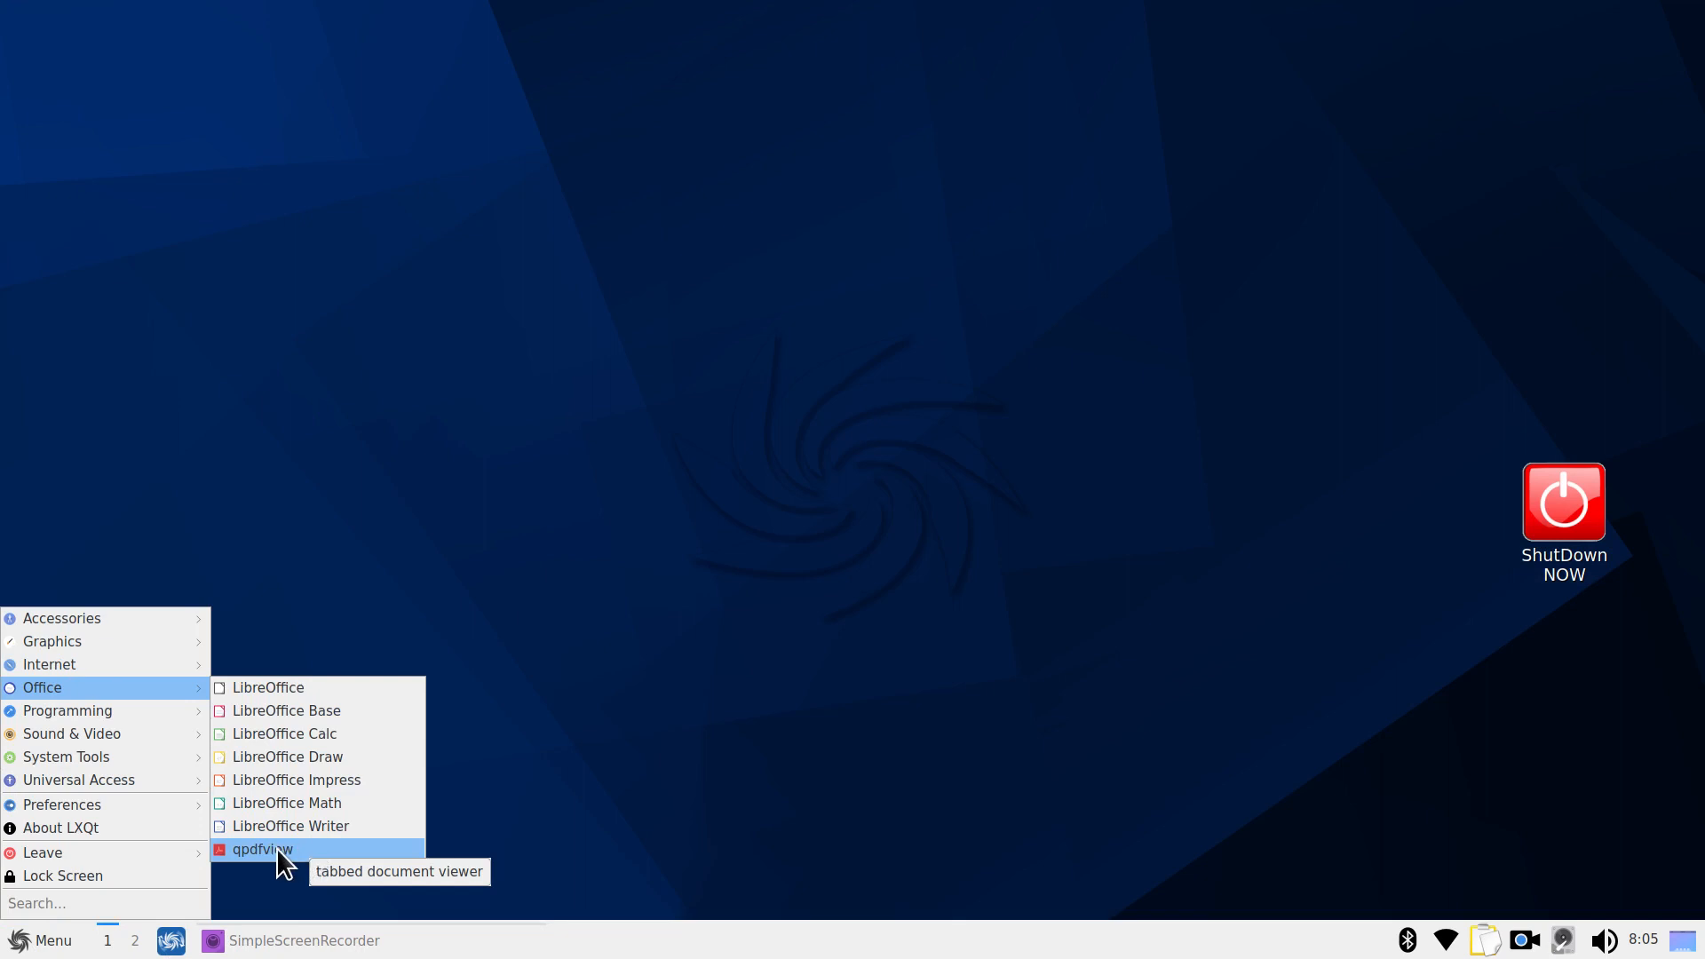
mouse_move(142, 708)
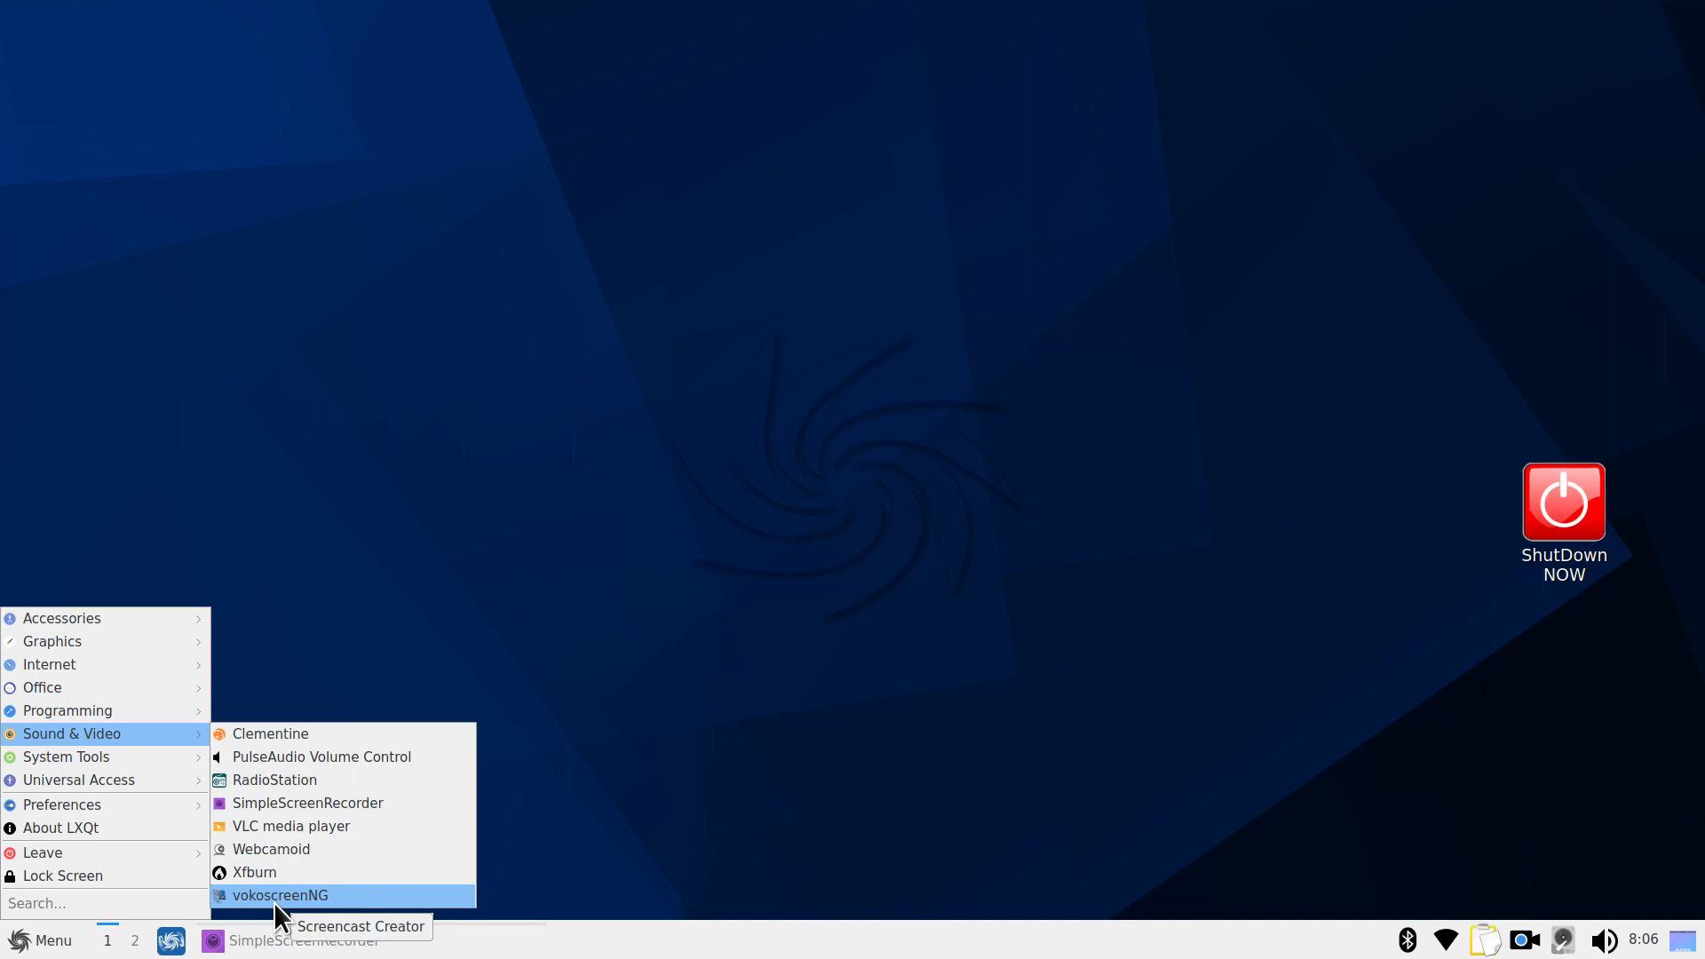
mouse_move(162, 758)
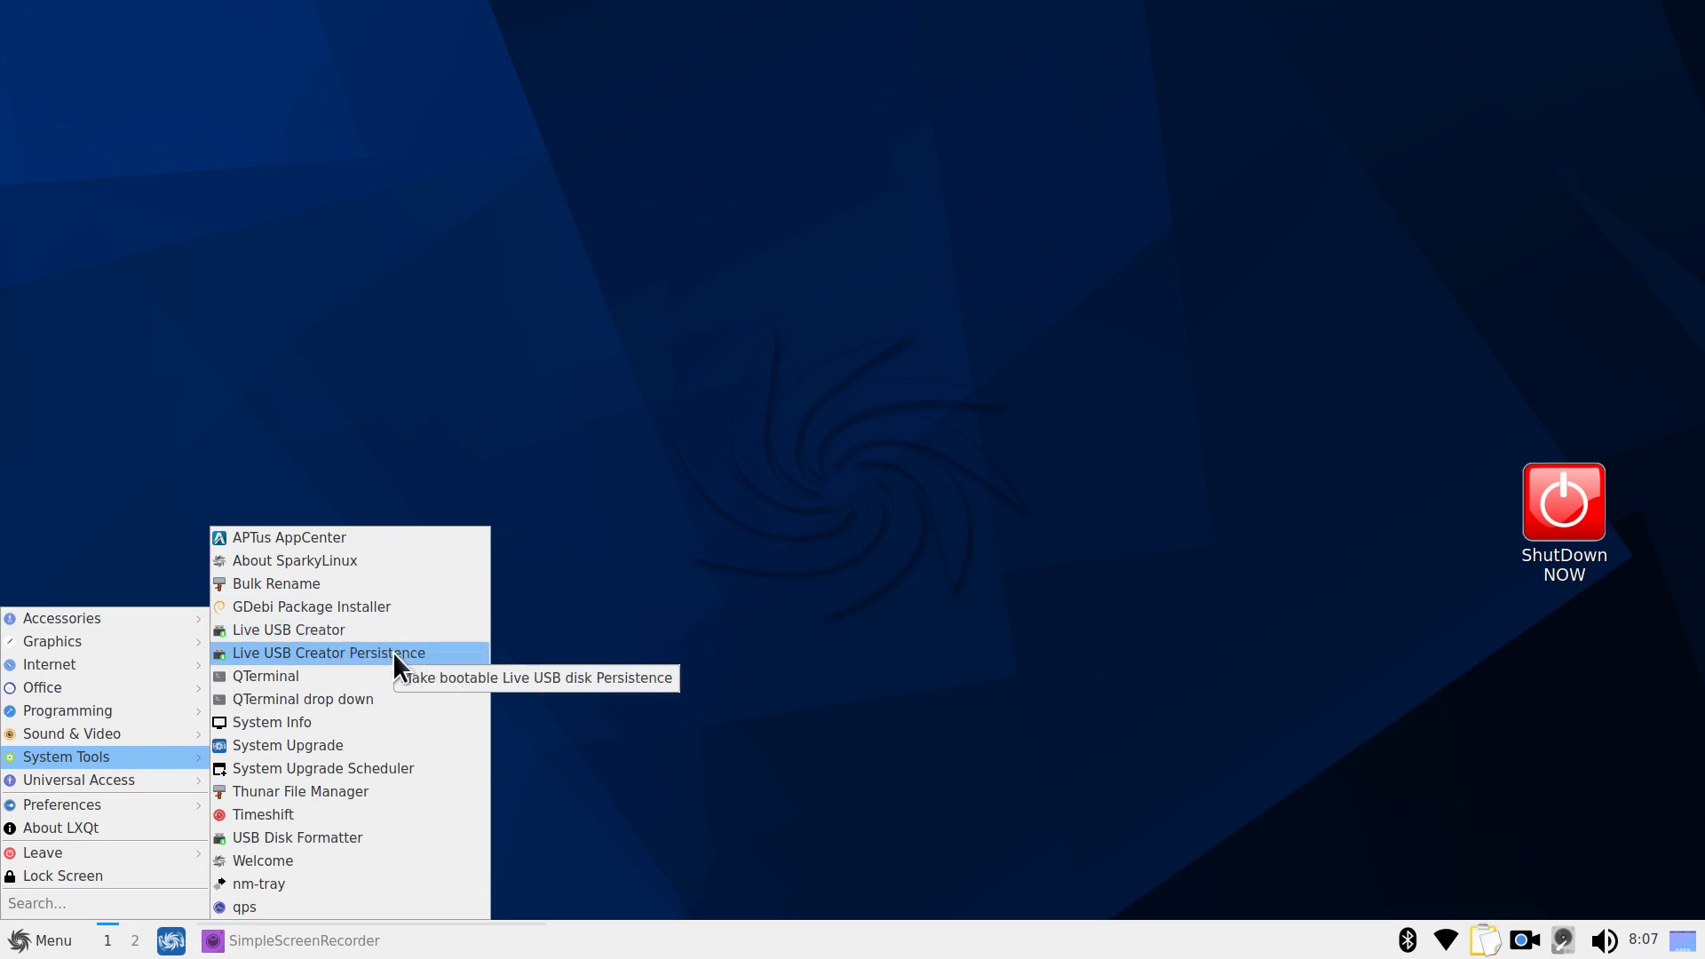
left_click(335, 676)
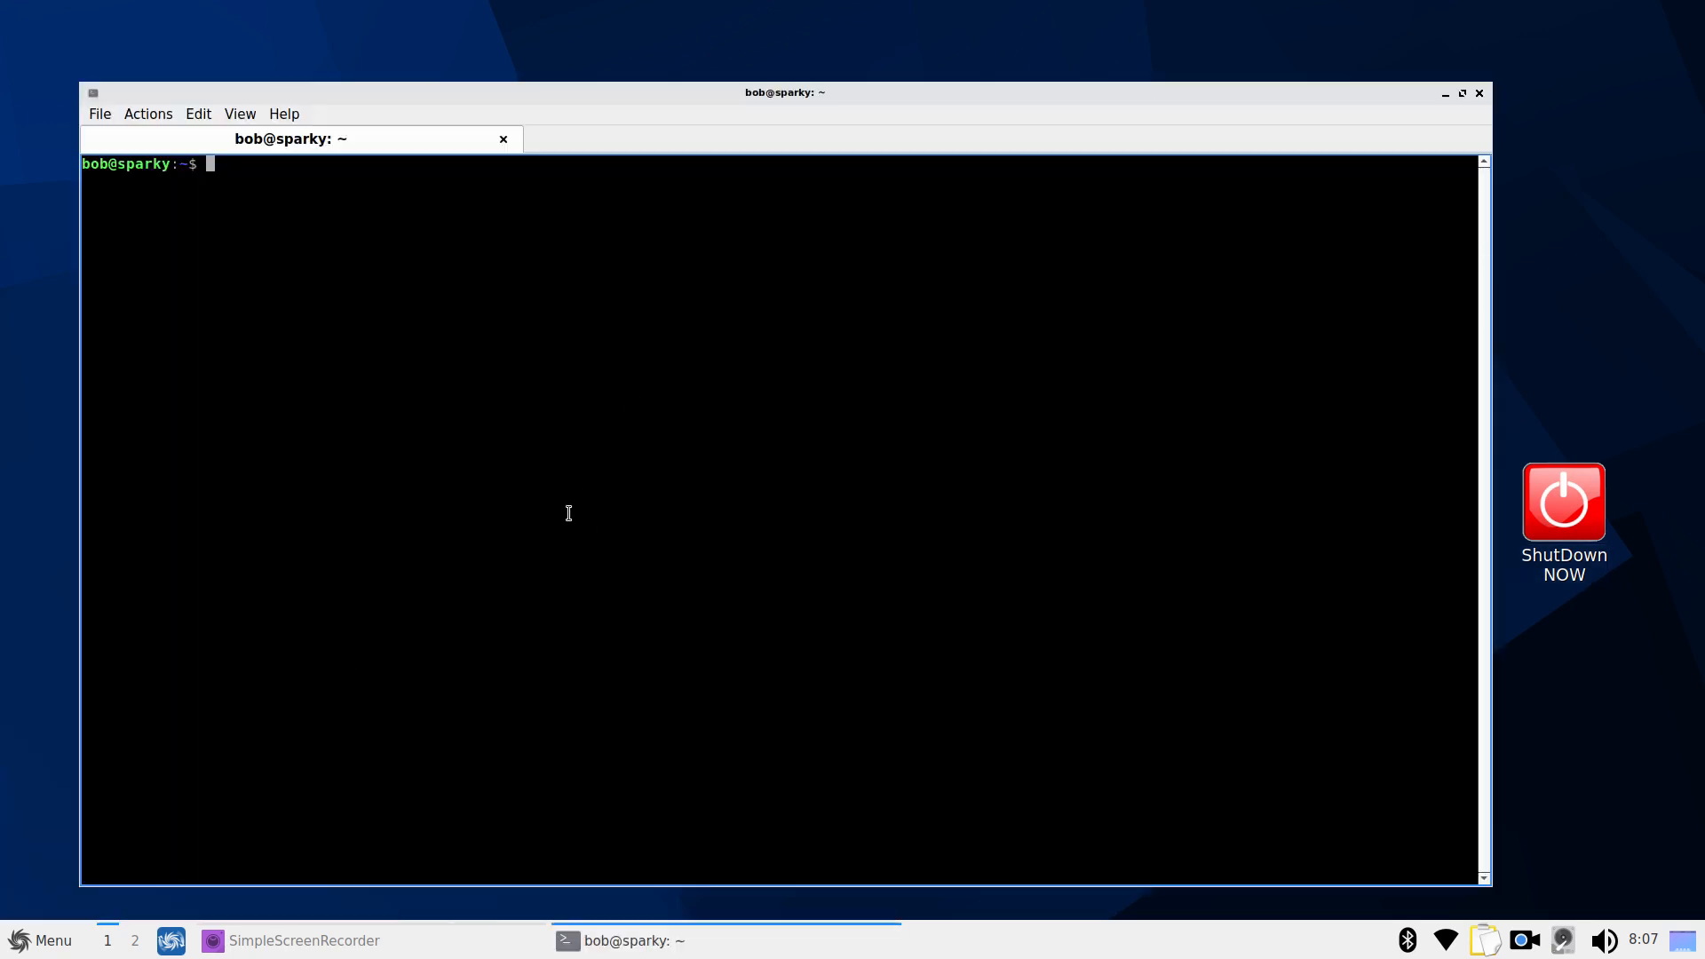
Run the history command and enlarge the terminal text with Ctrl++
type("history")
key("Return")
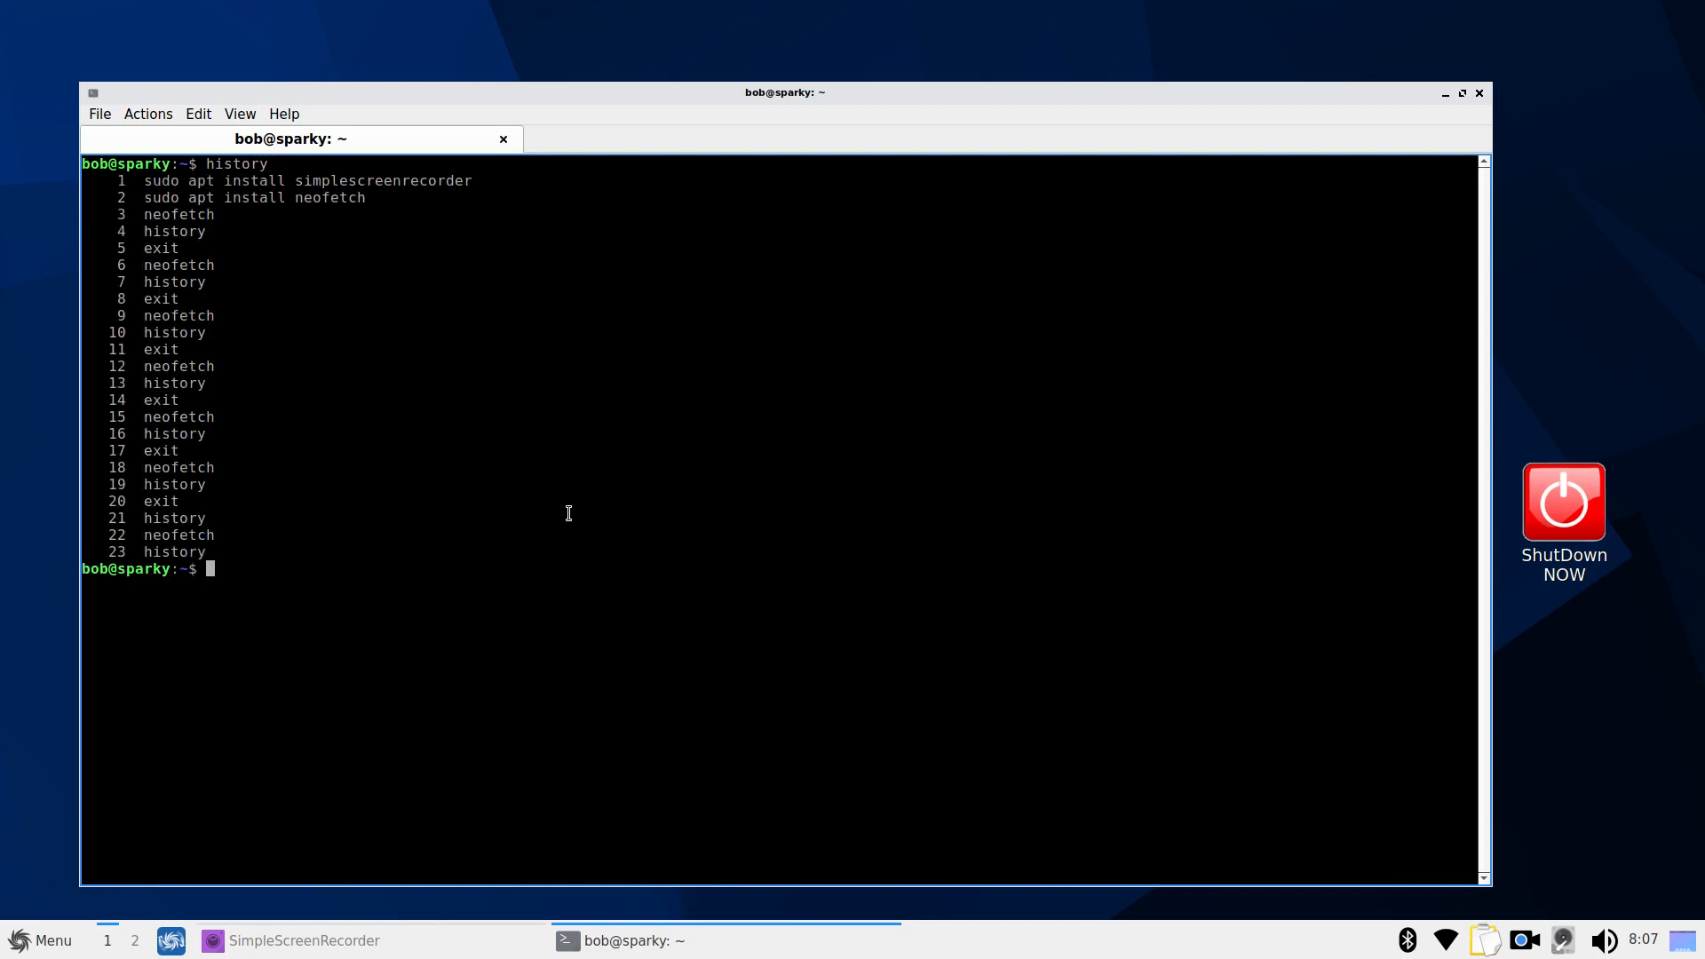
key("ctrl+plus")
key("ctrl+plus")
key("ctrl+plus")
key("ctrl+plus")
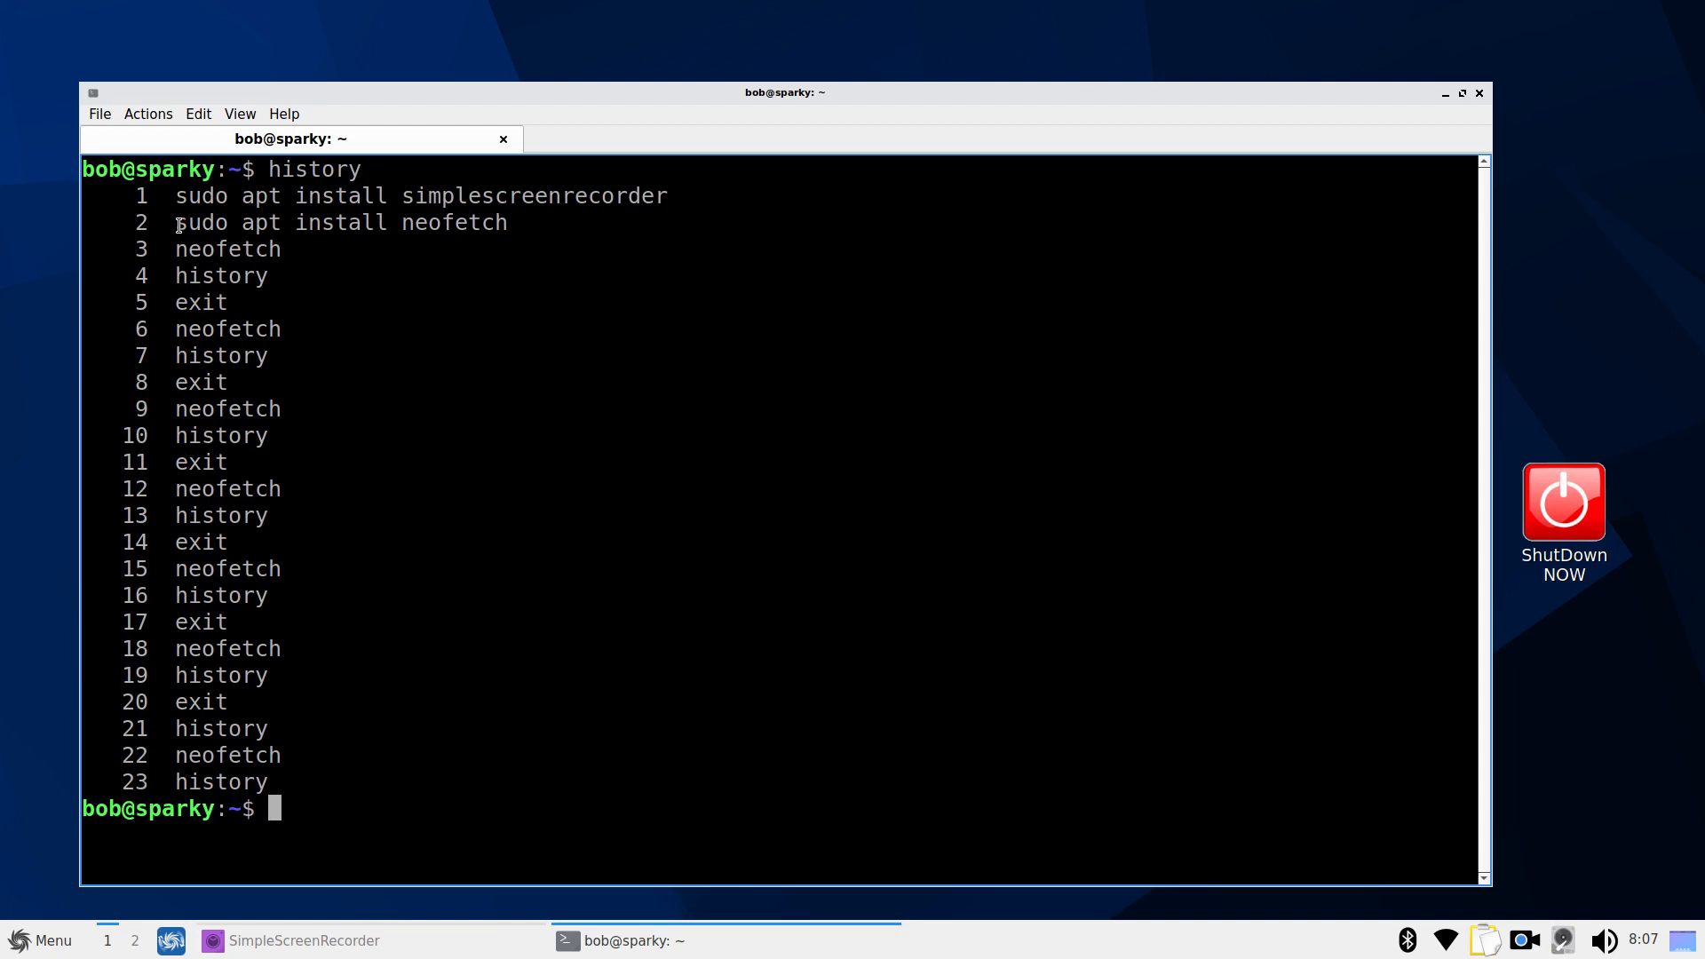
Select text in the history lines, ending on the word neofetch in 'sudo apt install neofetch'
left_click_drag(179, 226, 515, 228)
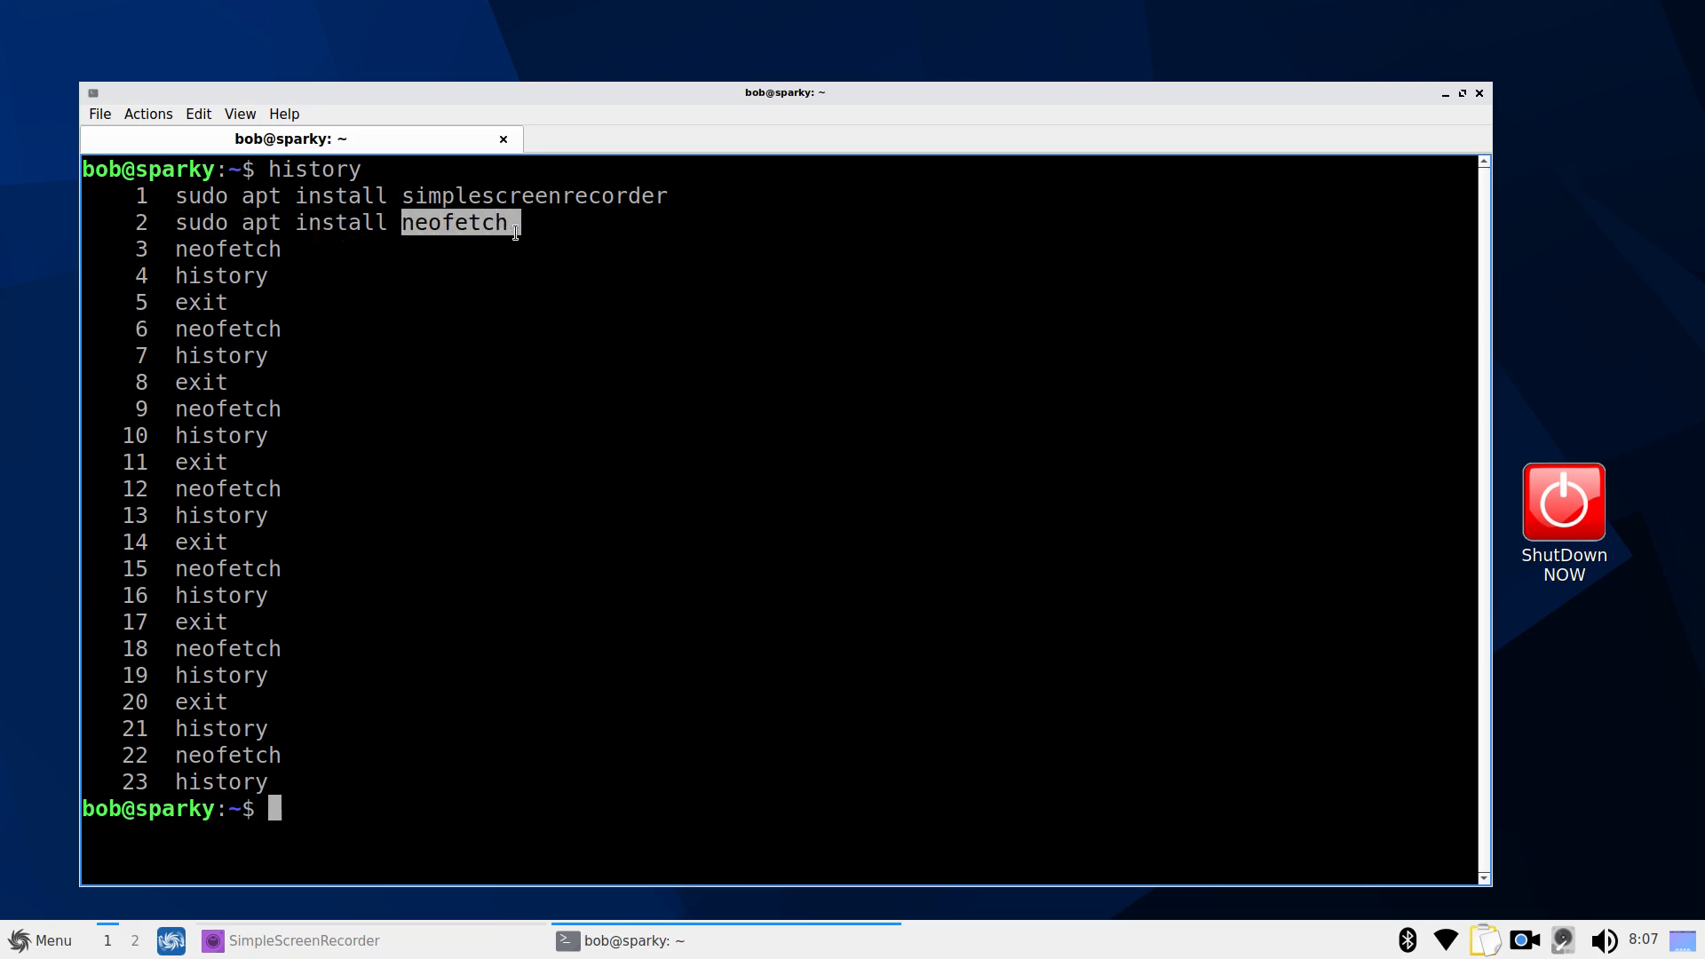
left_click_drag(401, 196, 666, 211)
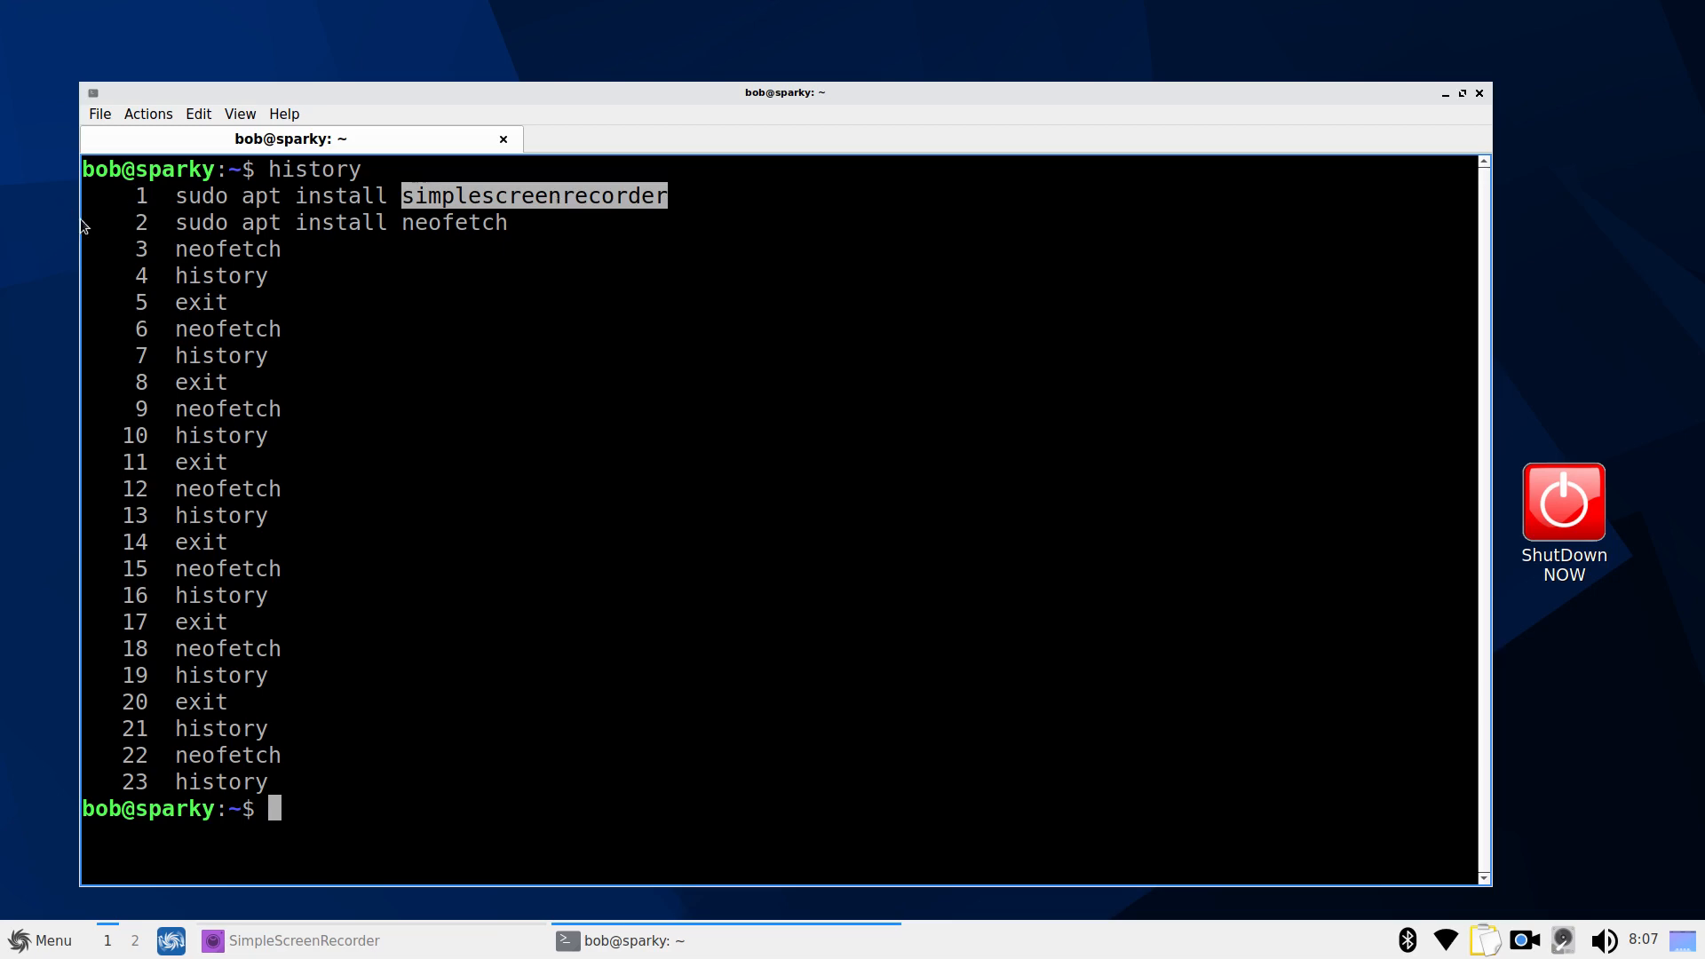
left_click_drag(176, 222, 508, 252)
left_click(278, 245)
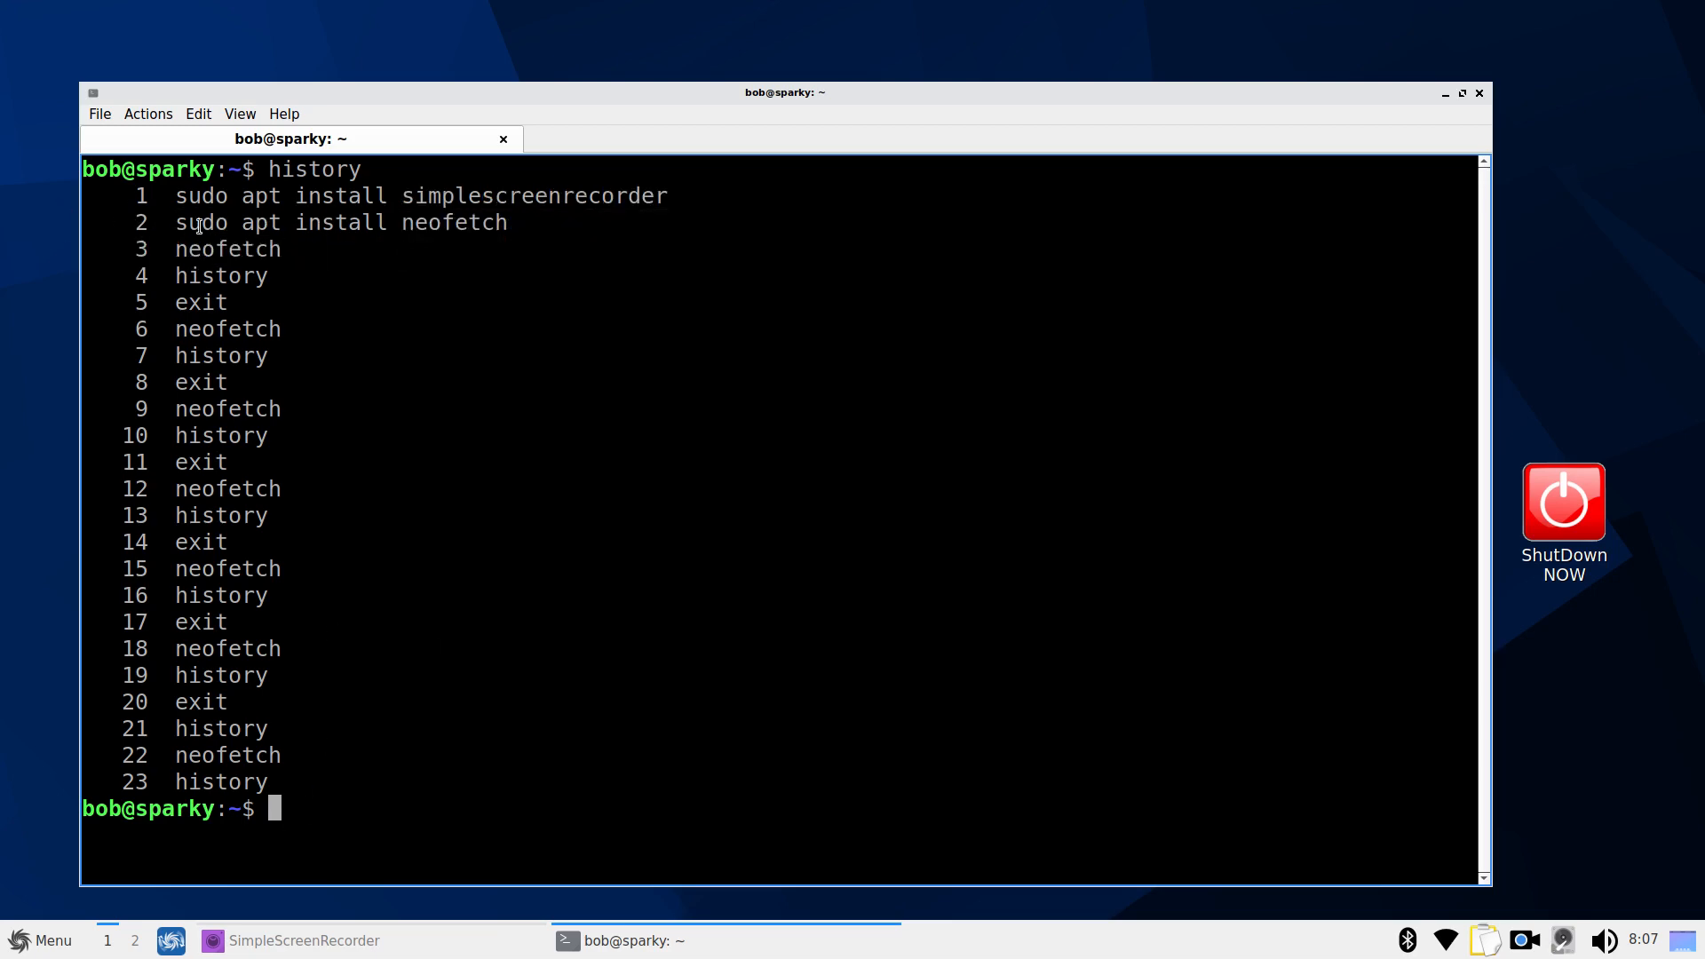
left_click_drag(176, 222, 519, 224)
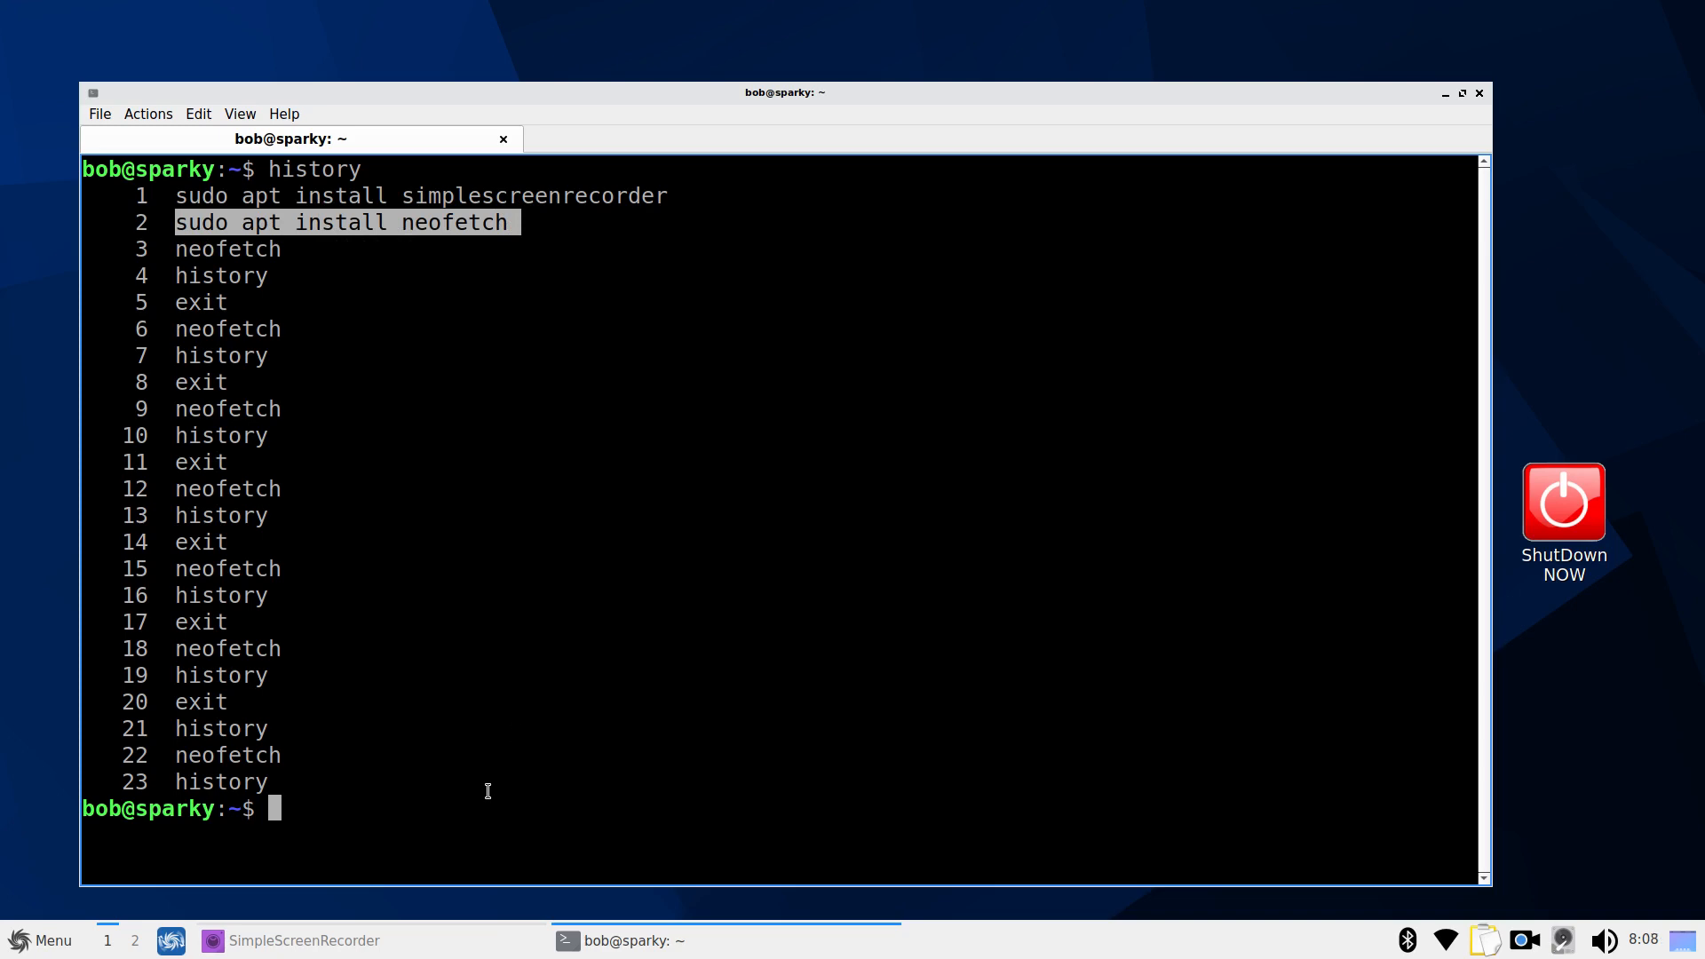
left_click(423, 271)
left_click_drag(404, 229, 523, 226)
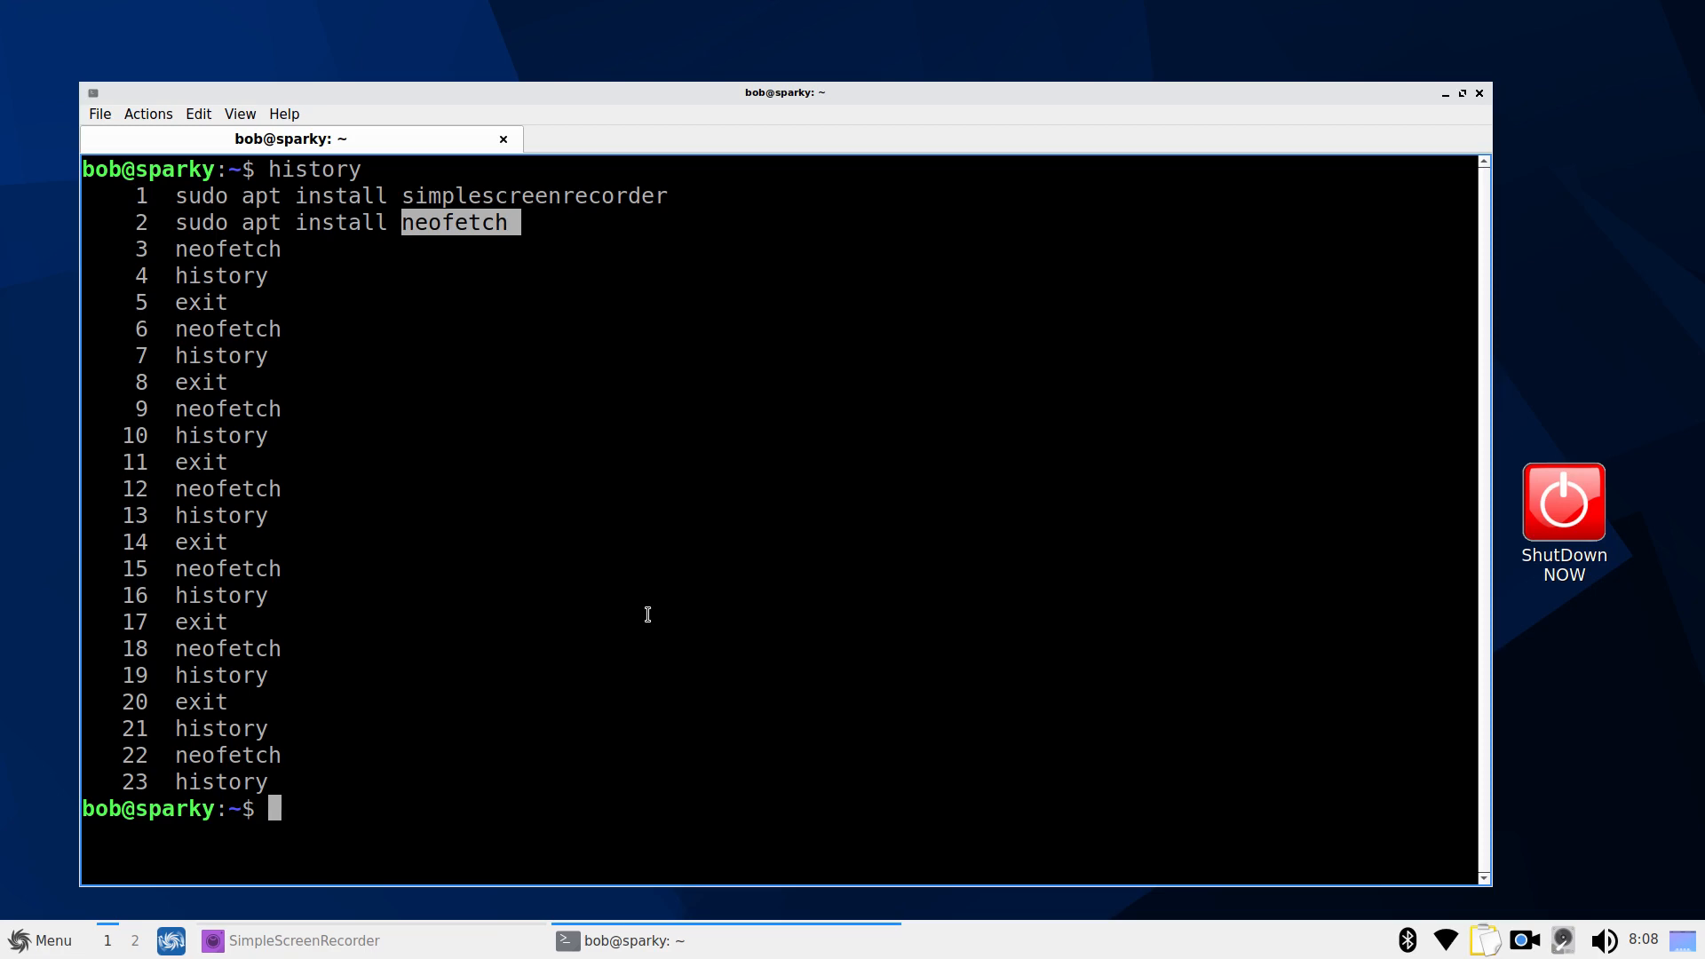
Close the terminal with exit and open the application menu
type("exit")
key("Return")
left_click(19, 940)
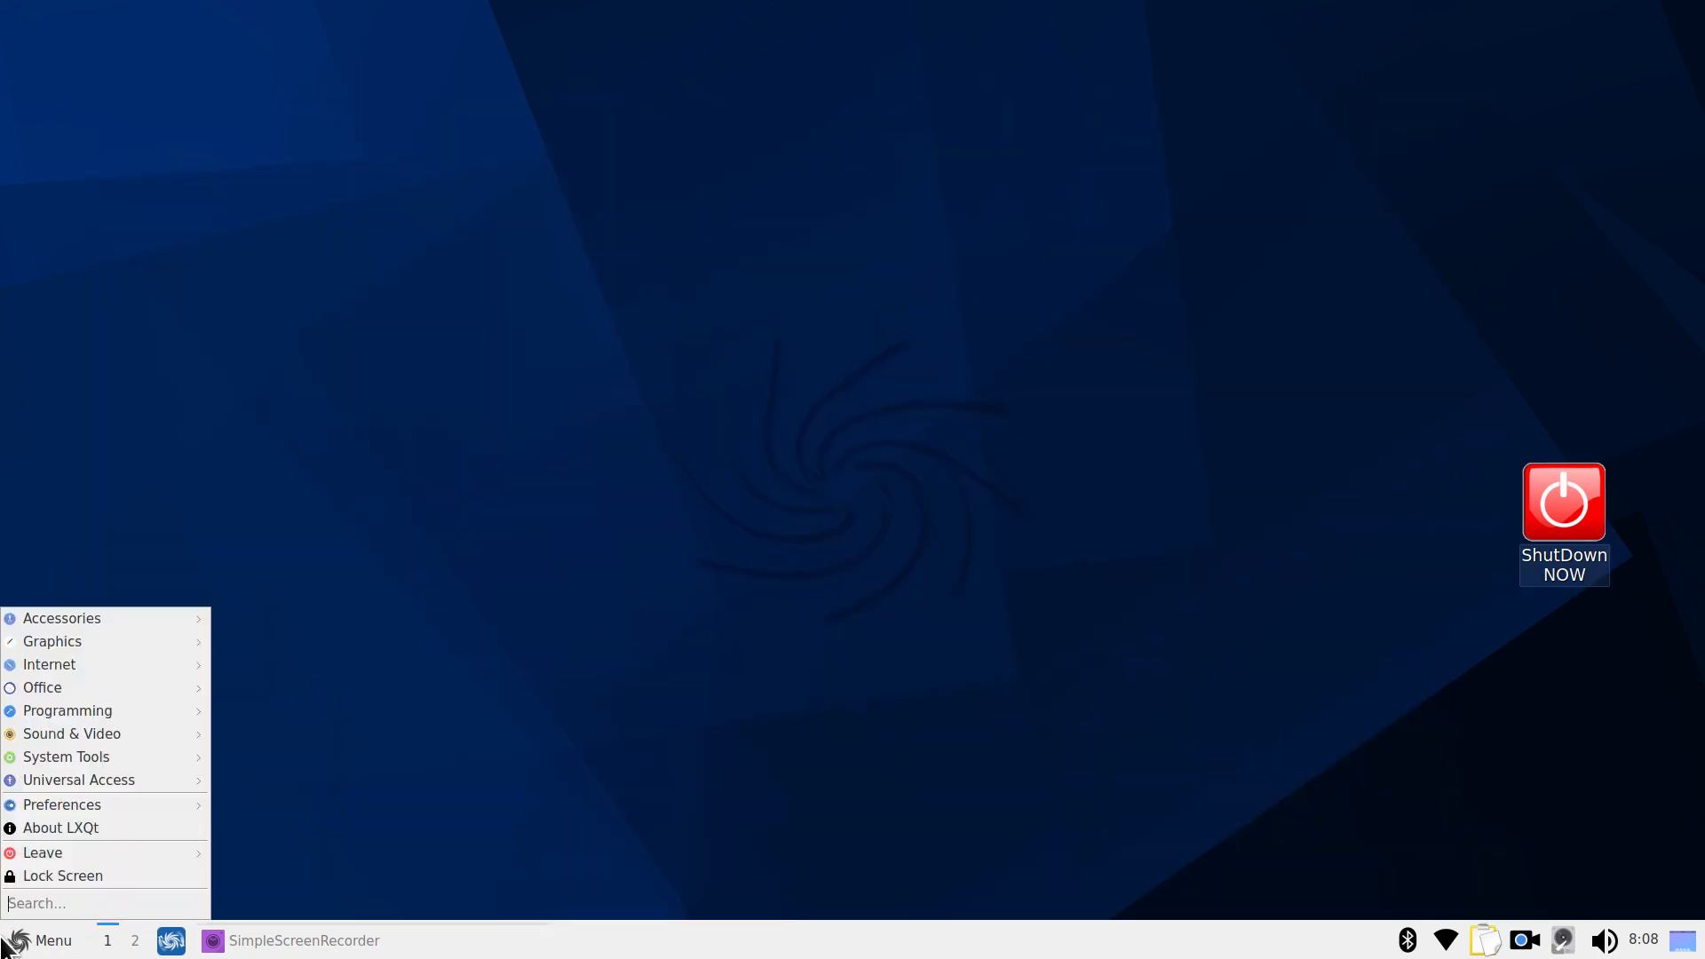
Launch the SparkyLinux Welcome window from the System Tools menu
mouse_move(142, 743)
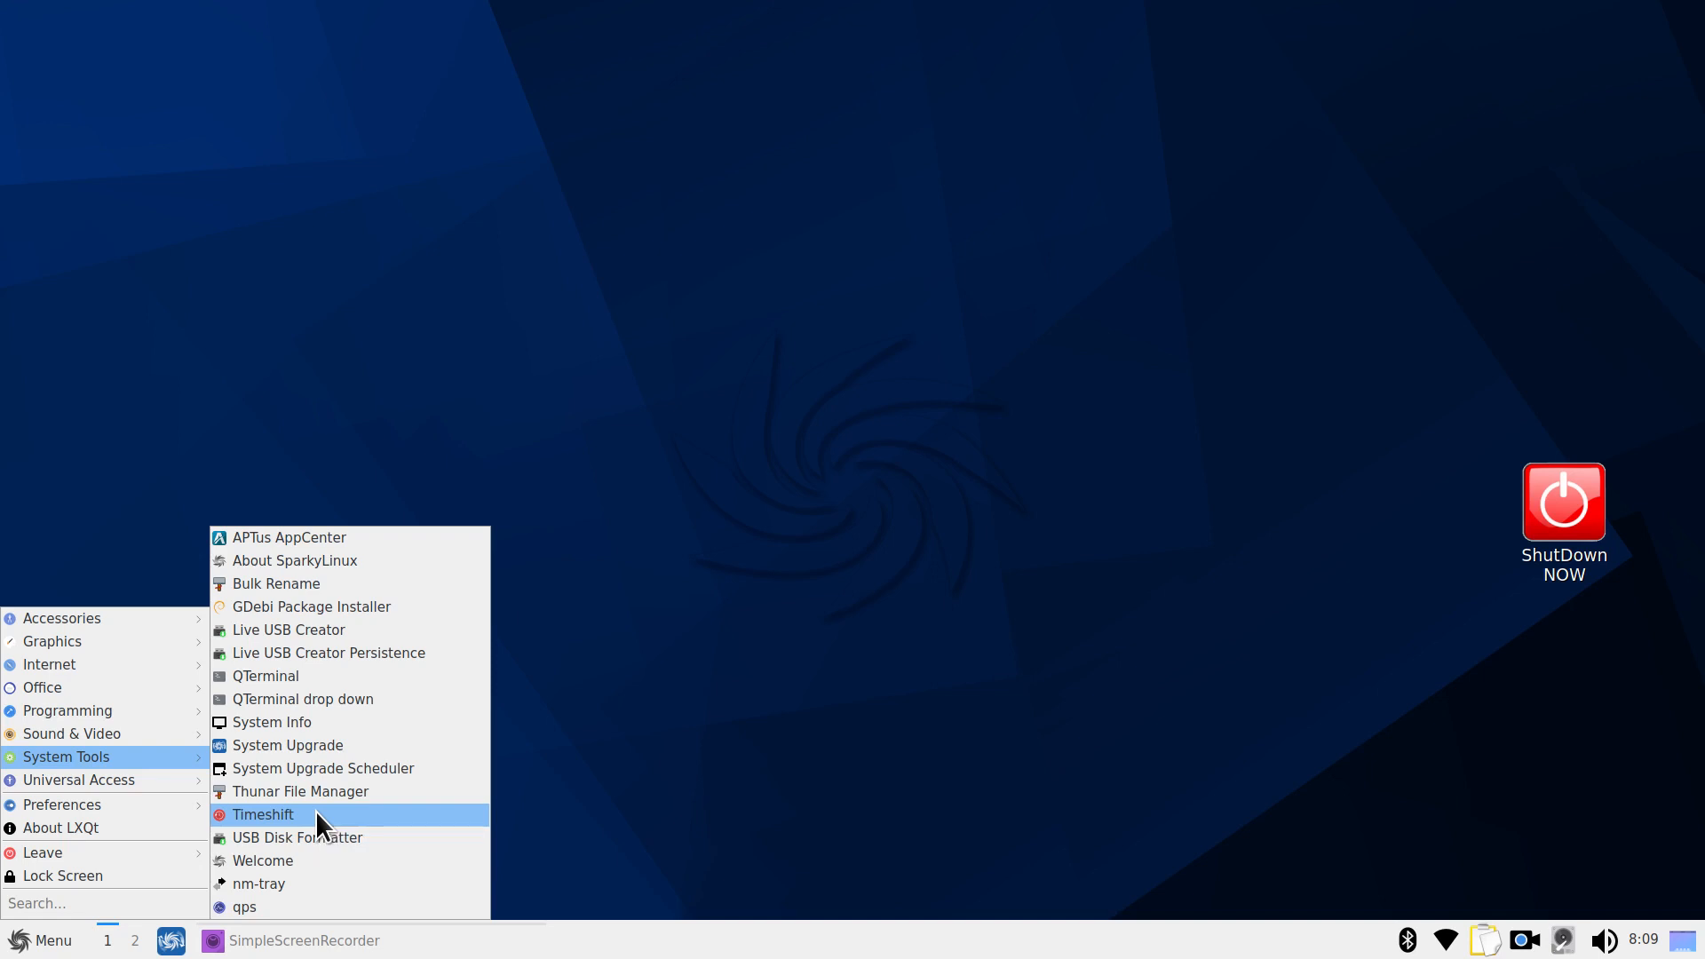
left_click(292, 862)
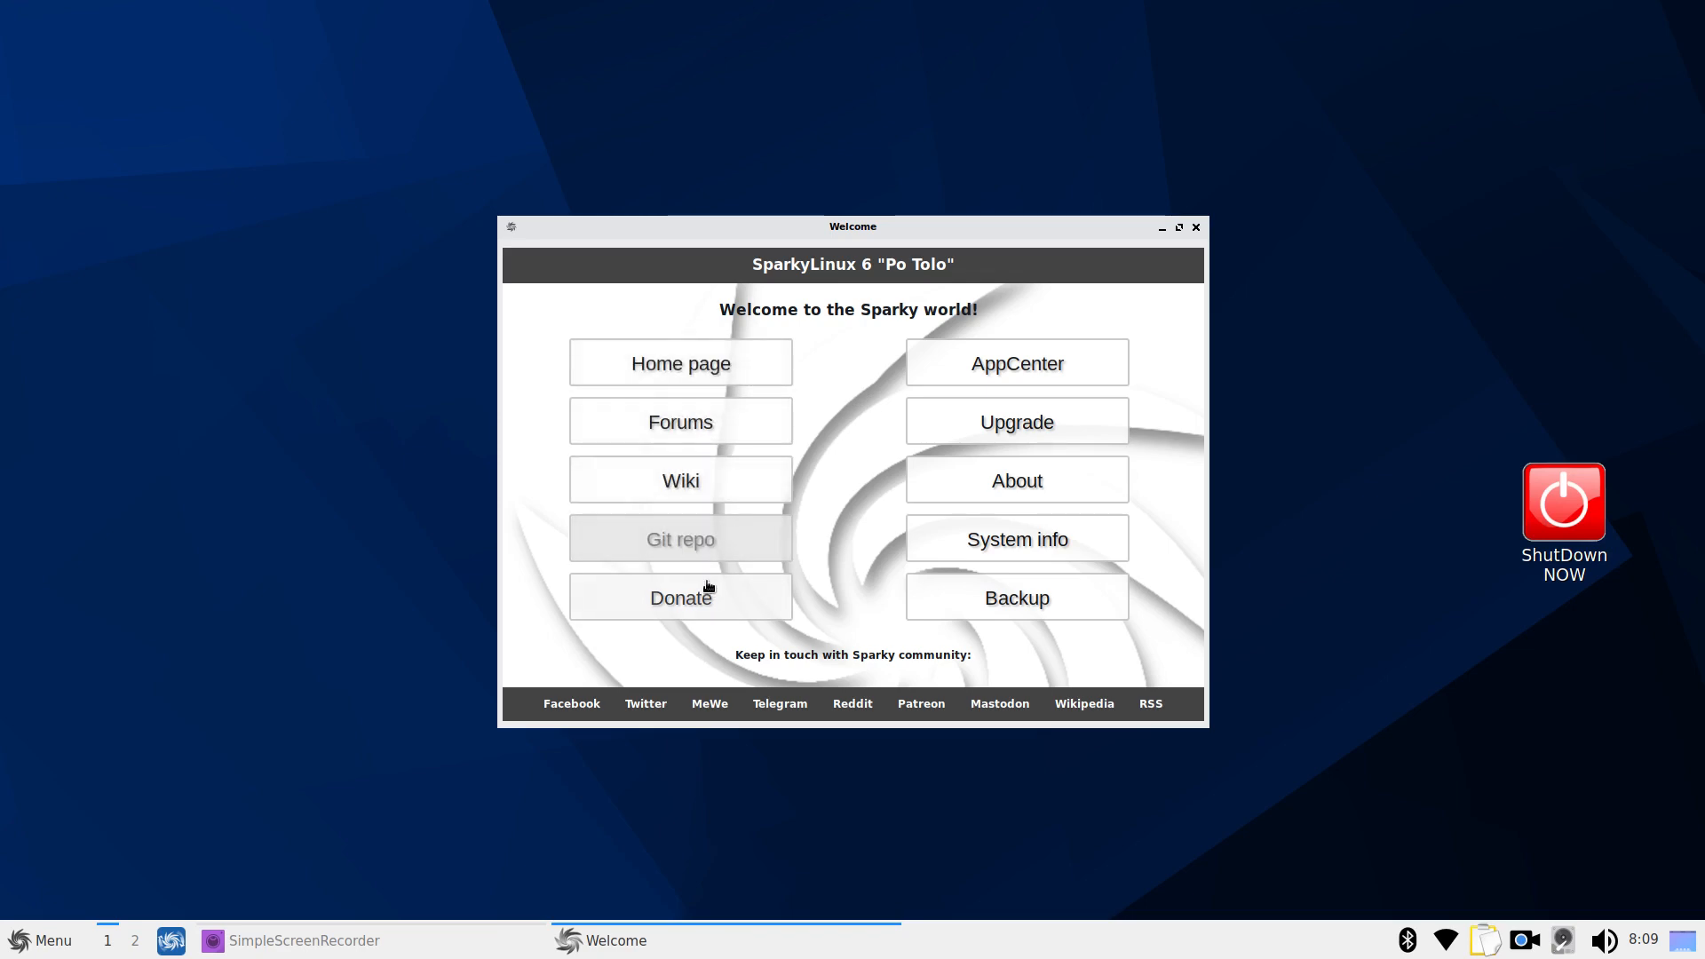
Launch APTus AppCenter from the Welcome screen and authorise it with the user's password
left_click(1018, 367)
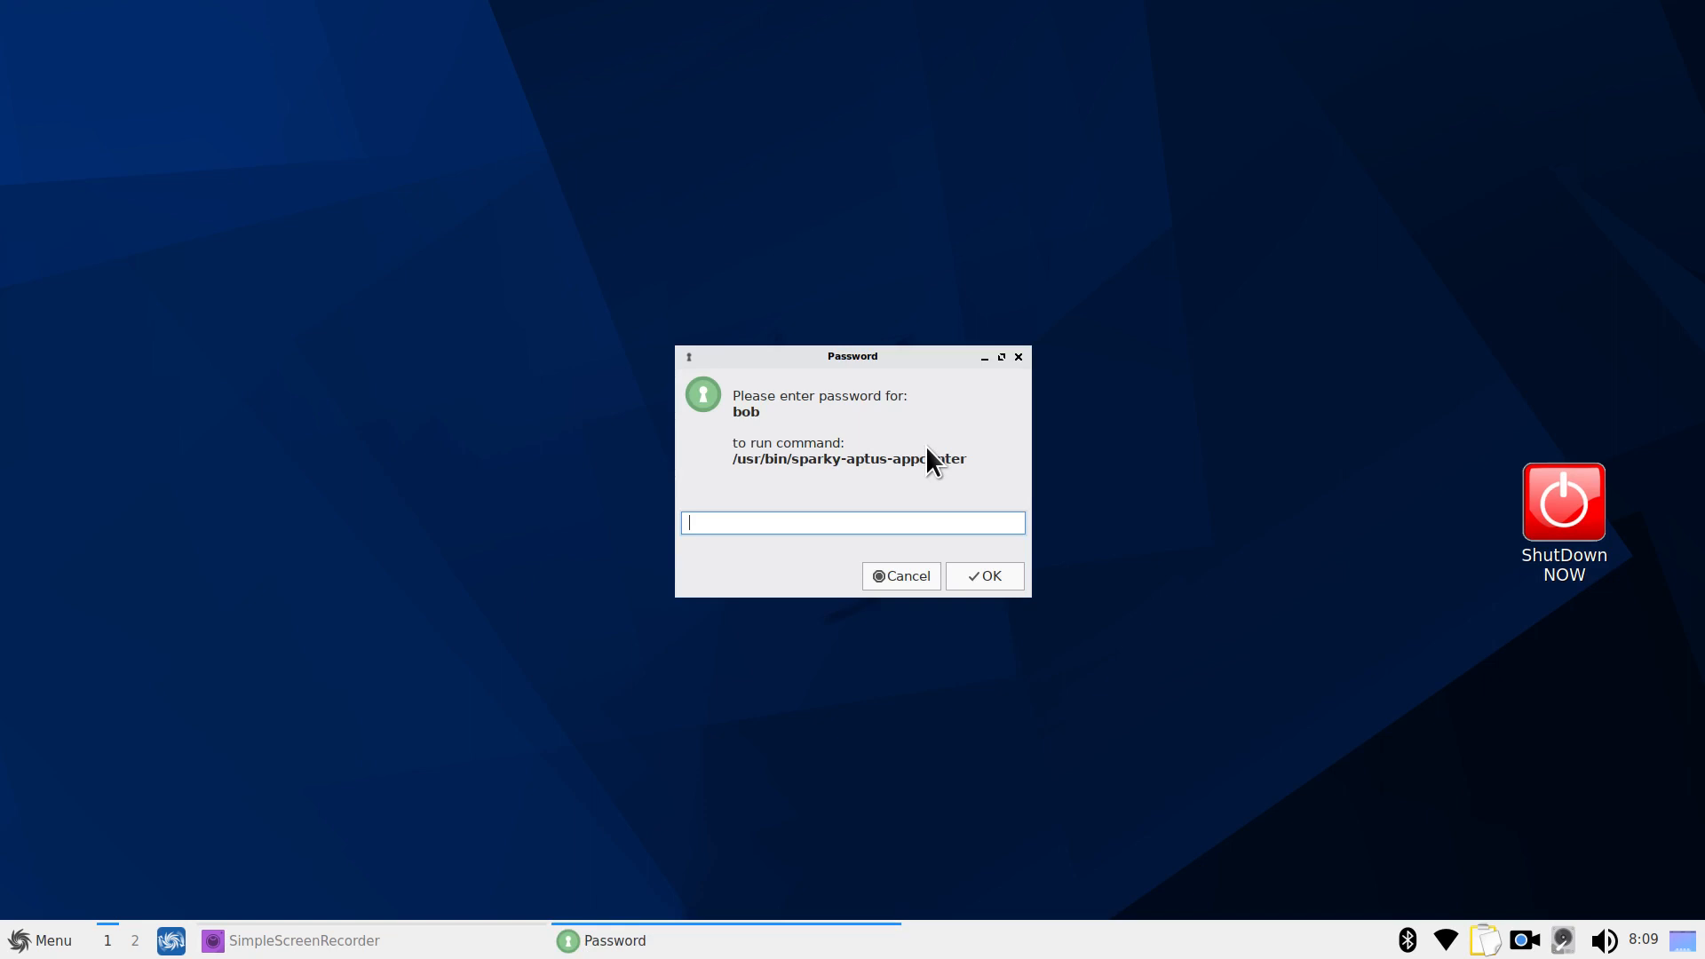
type("*****")
key("Return")
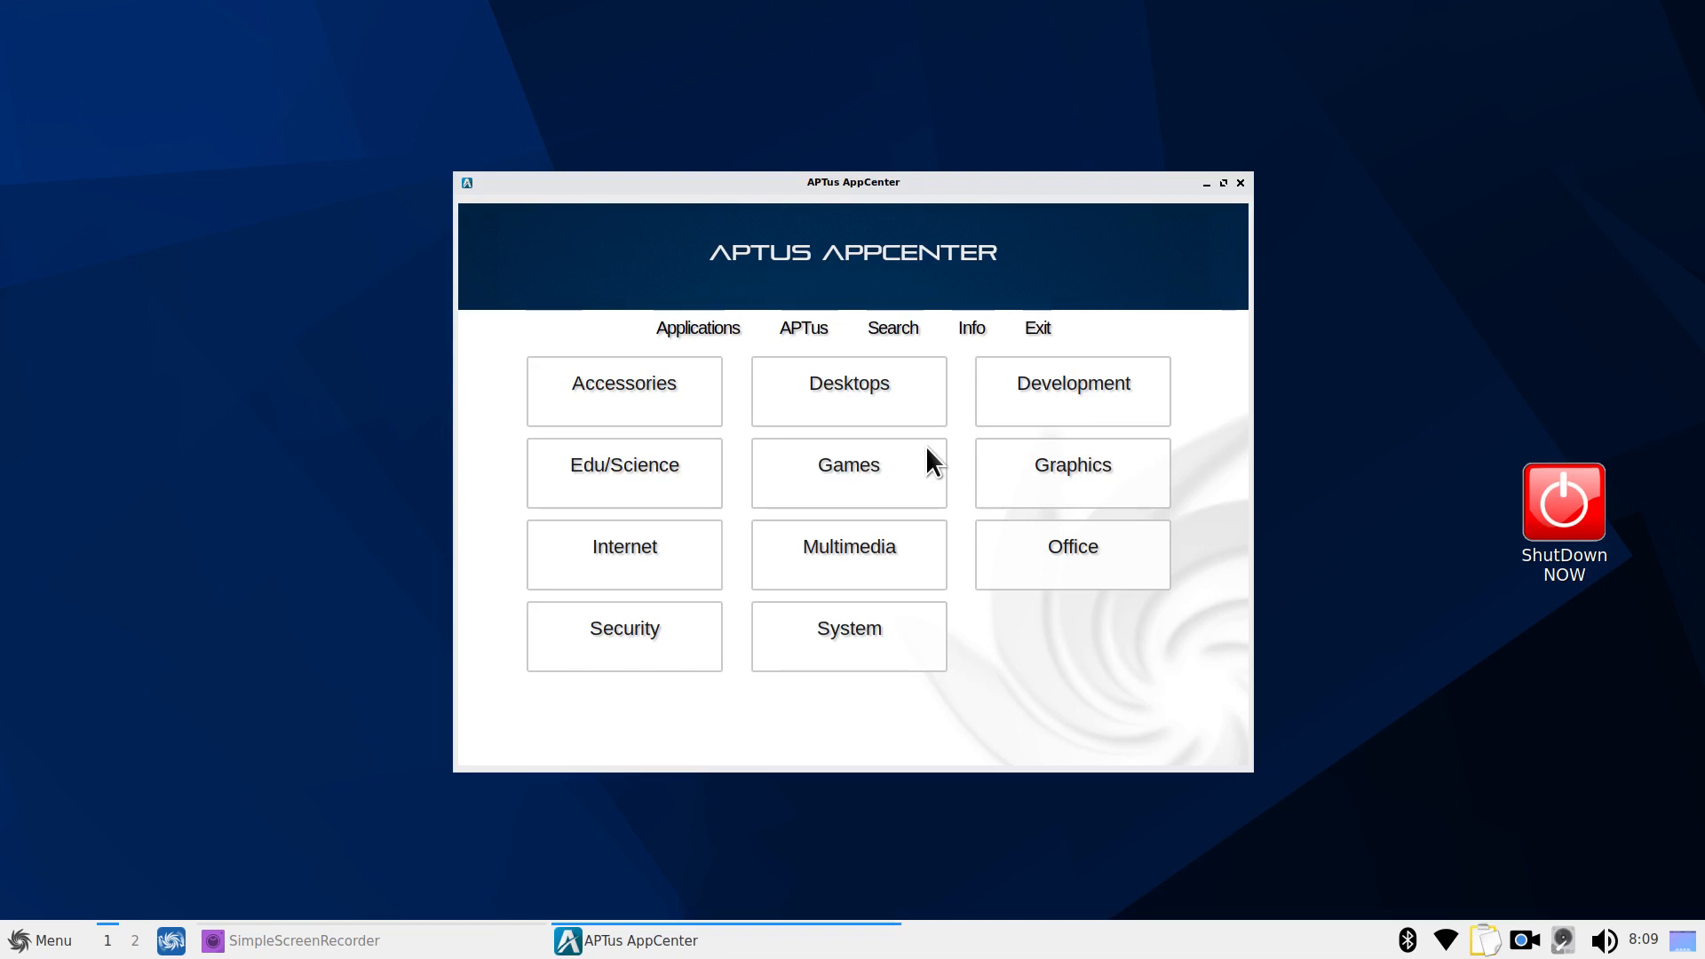
Review the installed thunar package under Accessories > File Managers, then close the AppCenter
left_click(618, 396)
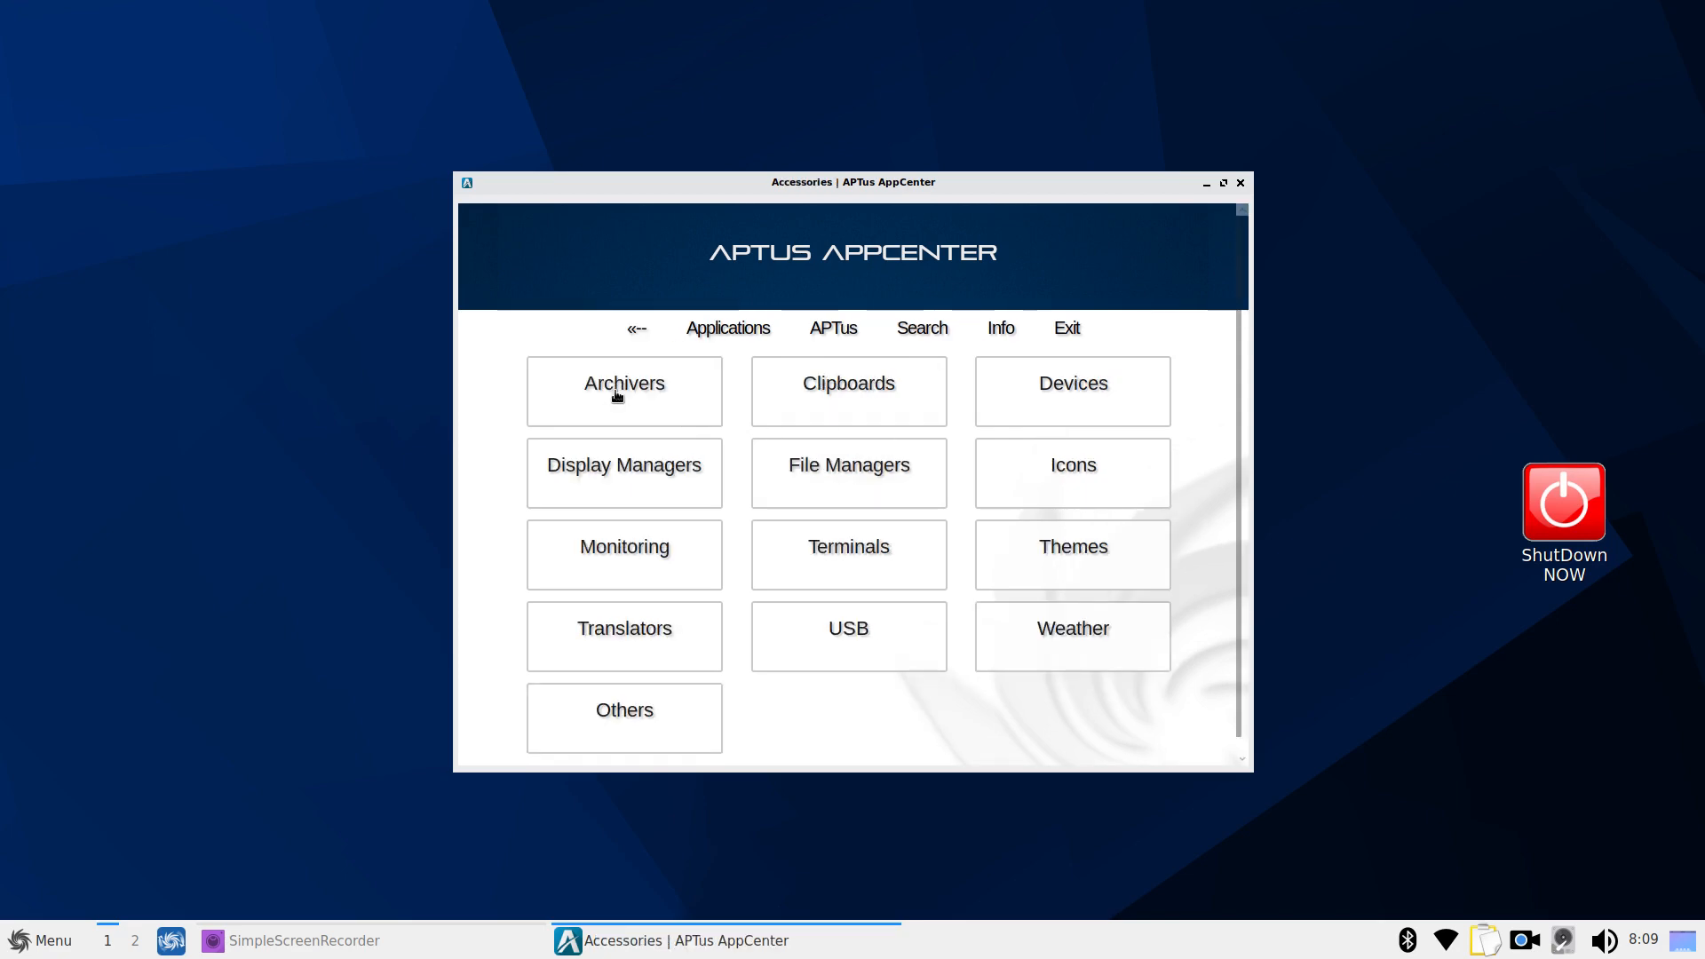
left_click(849, 483)
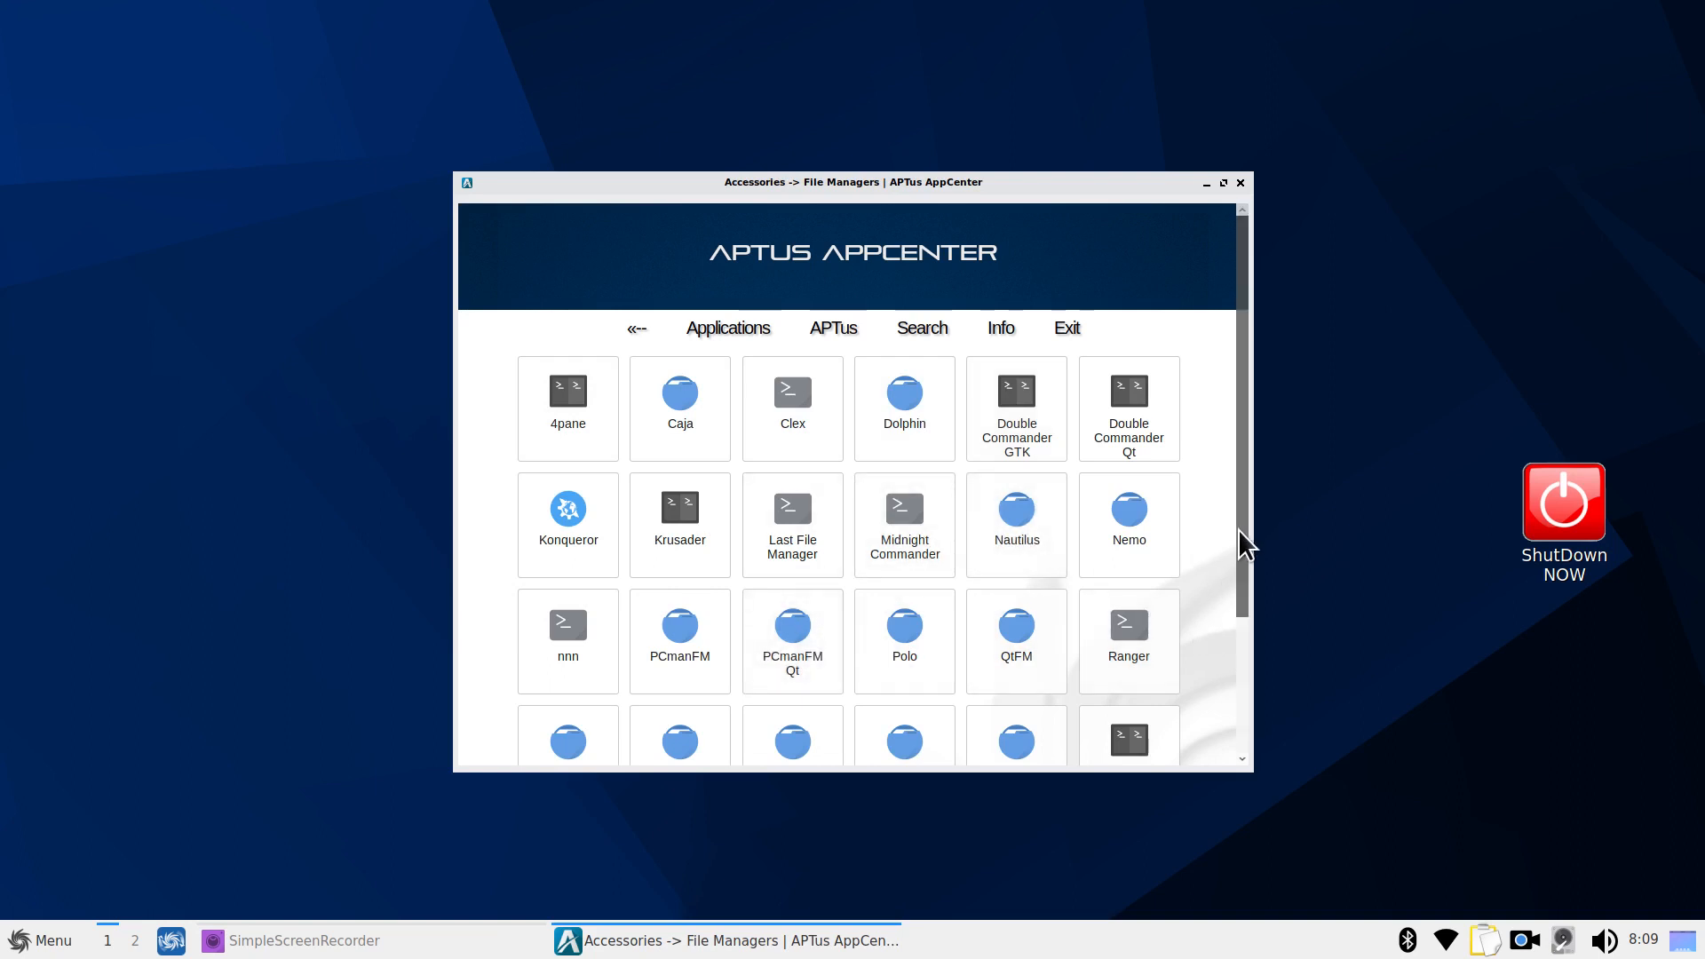
left_click_drag(1238, 529, 1235, 638)
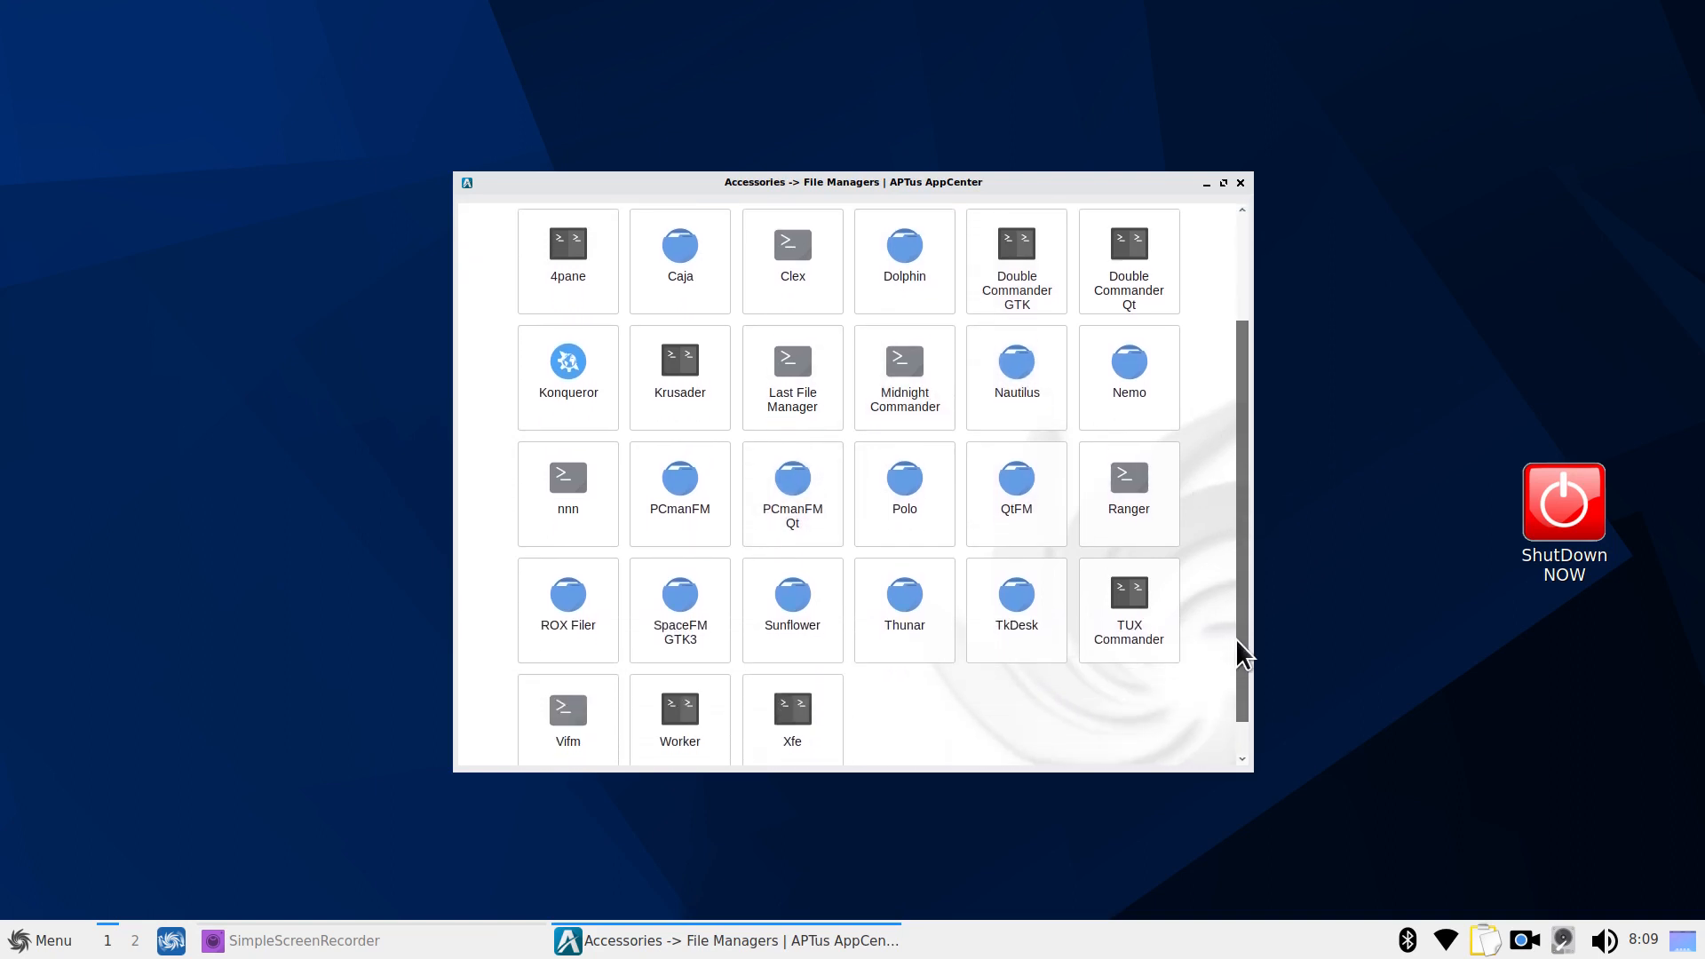
left_click(905, 604)
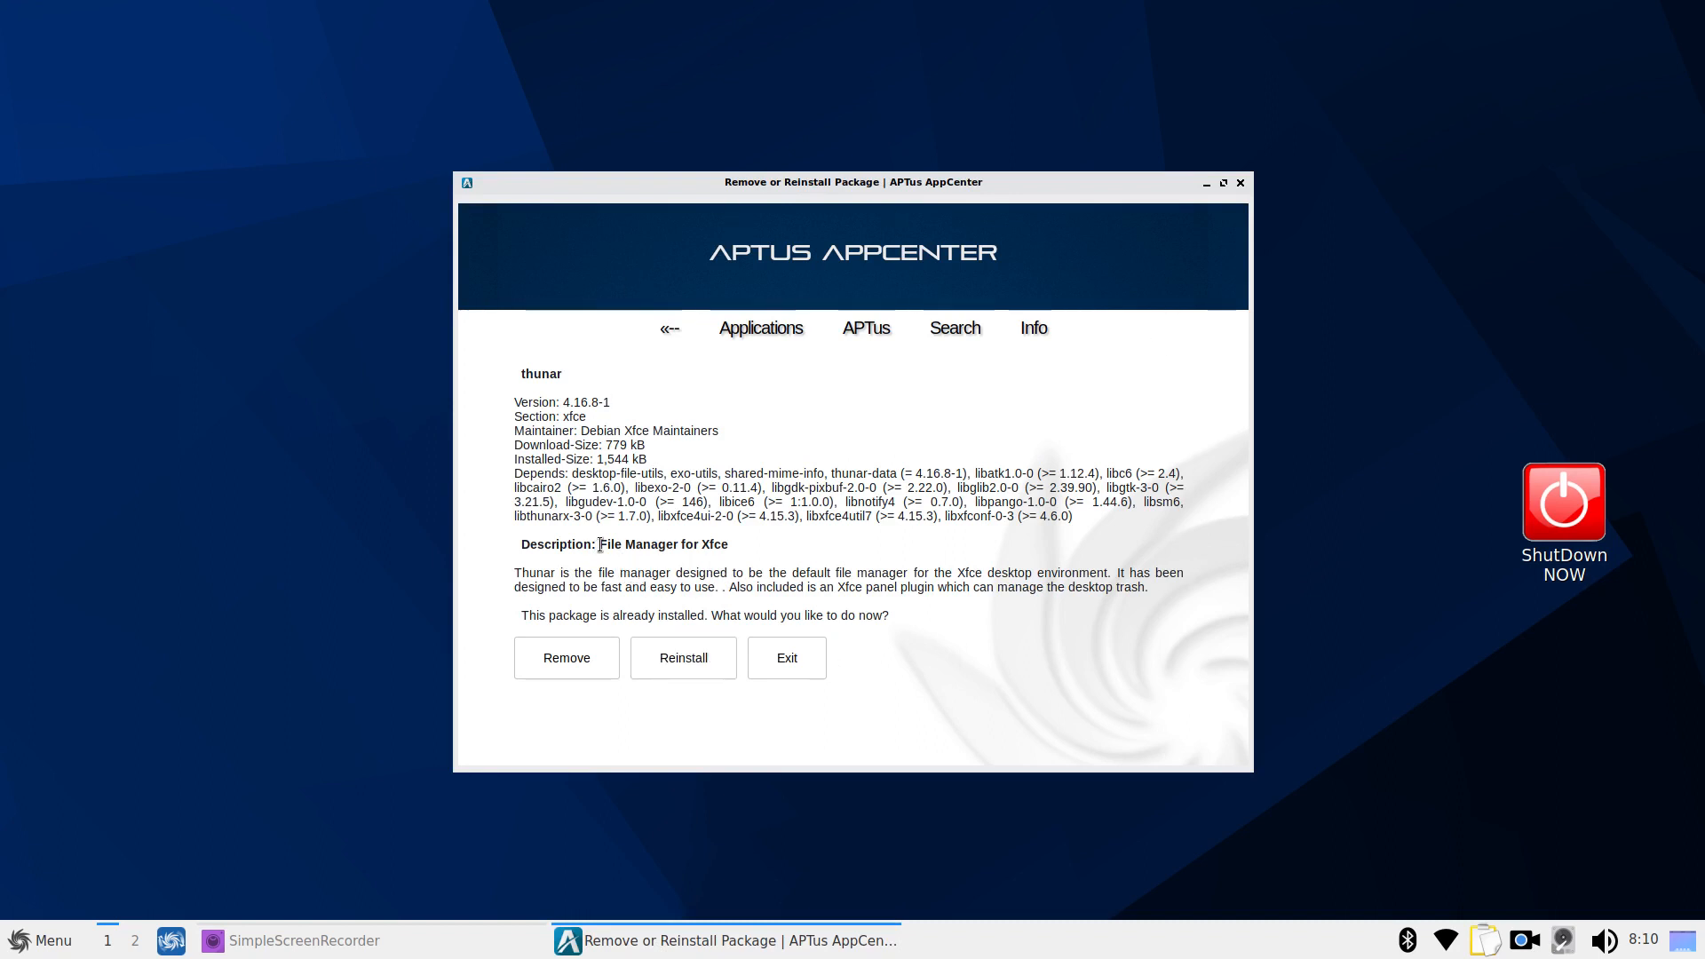
left_click_drag(601, 544, 731, 545)
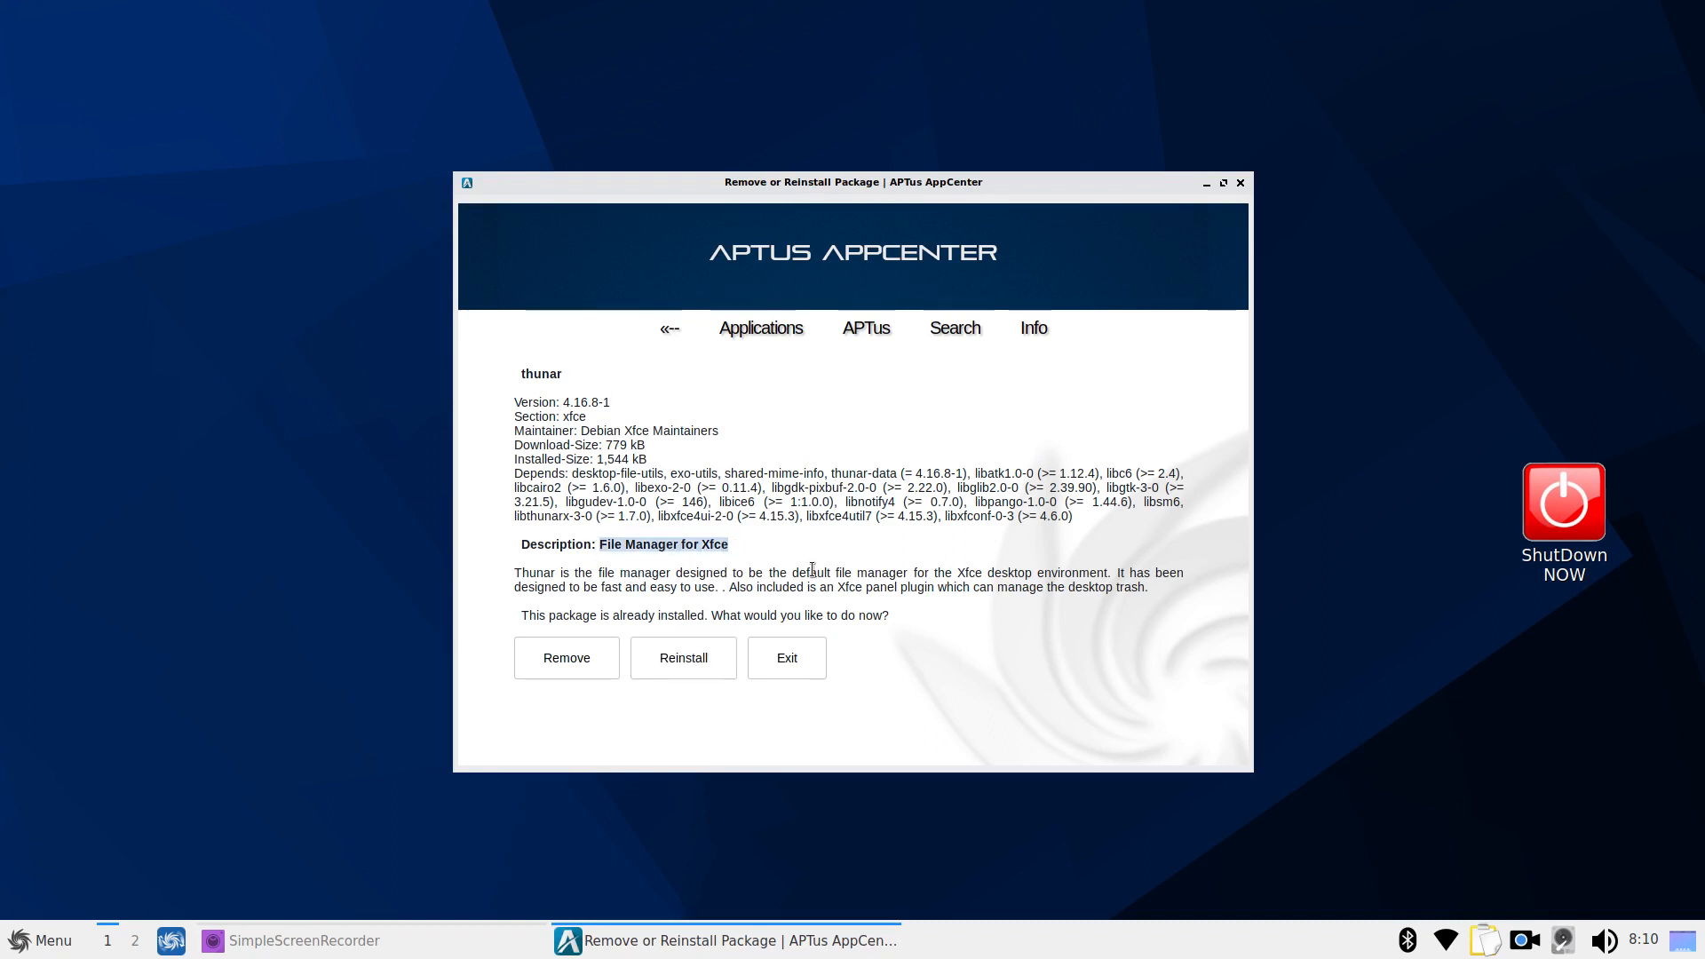
left_click(781, 656)
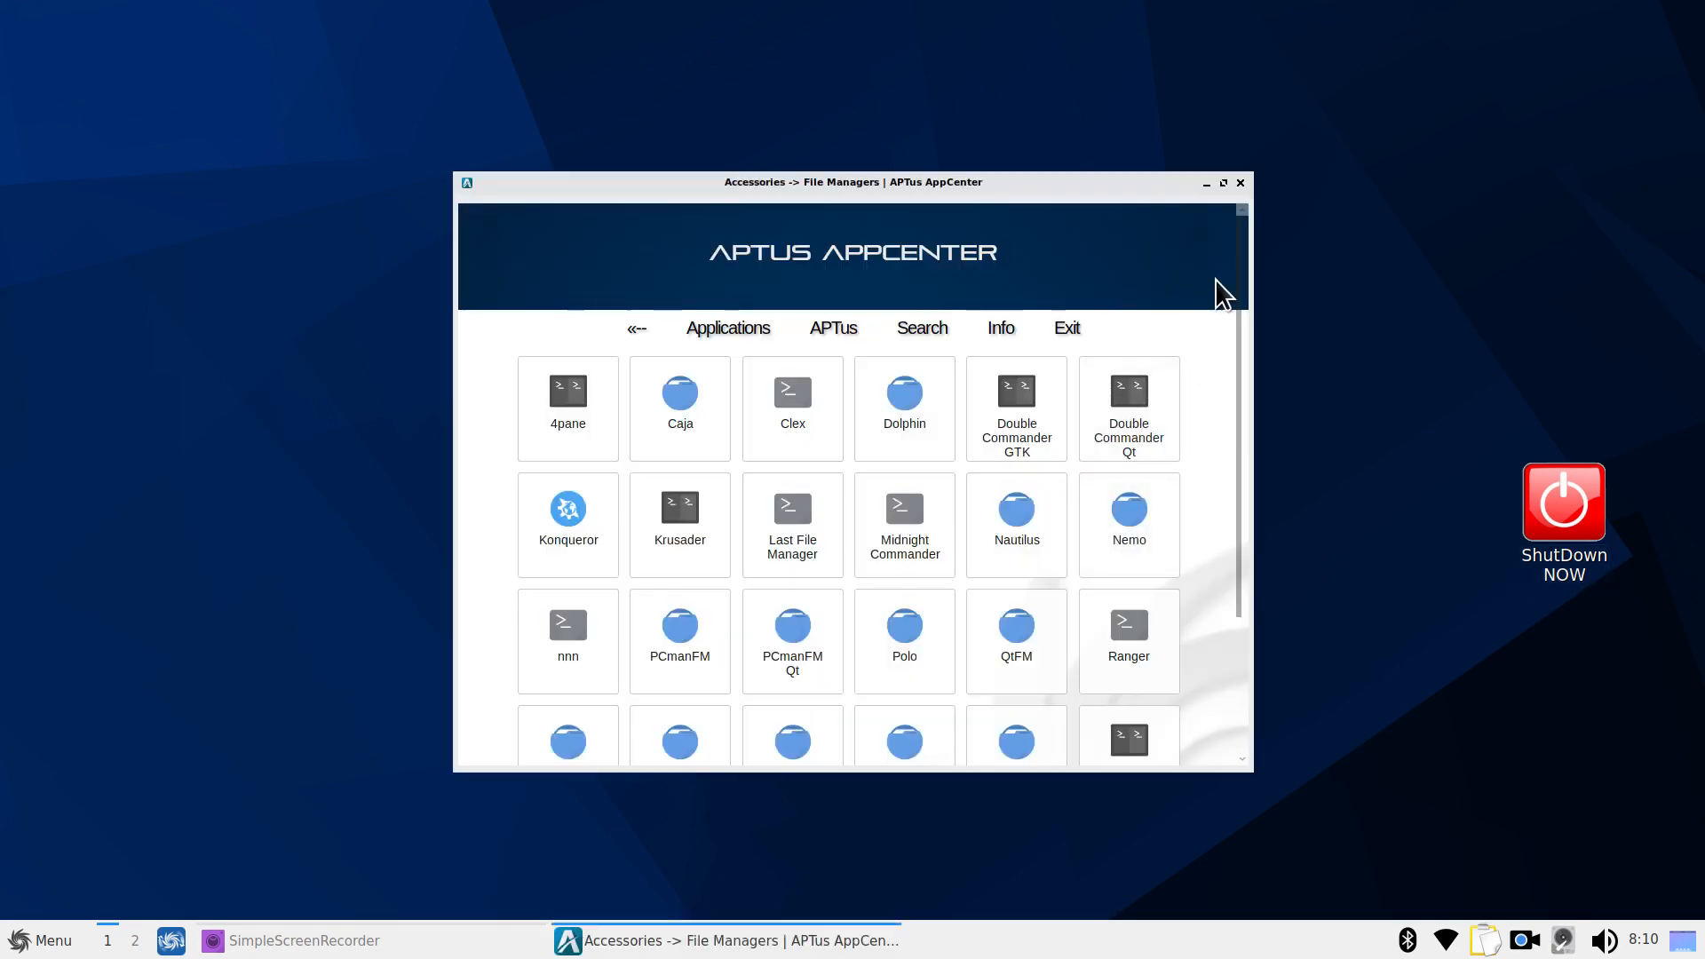
left_click(1240, 182)
left_click(32, 943)
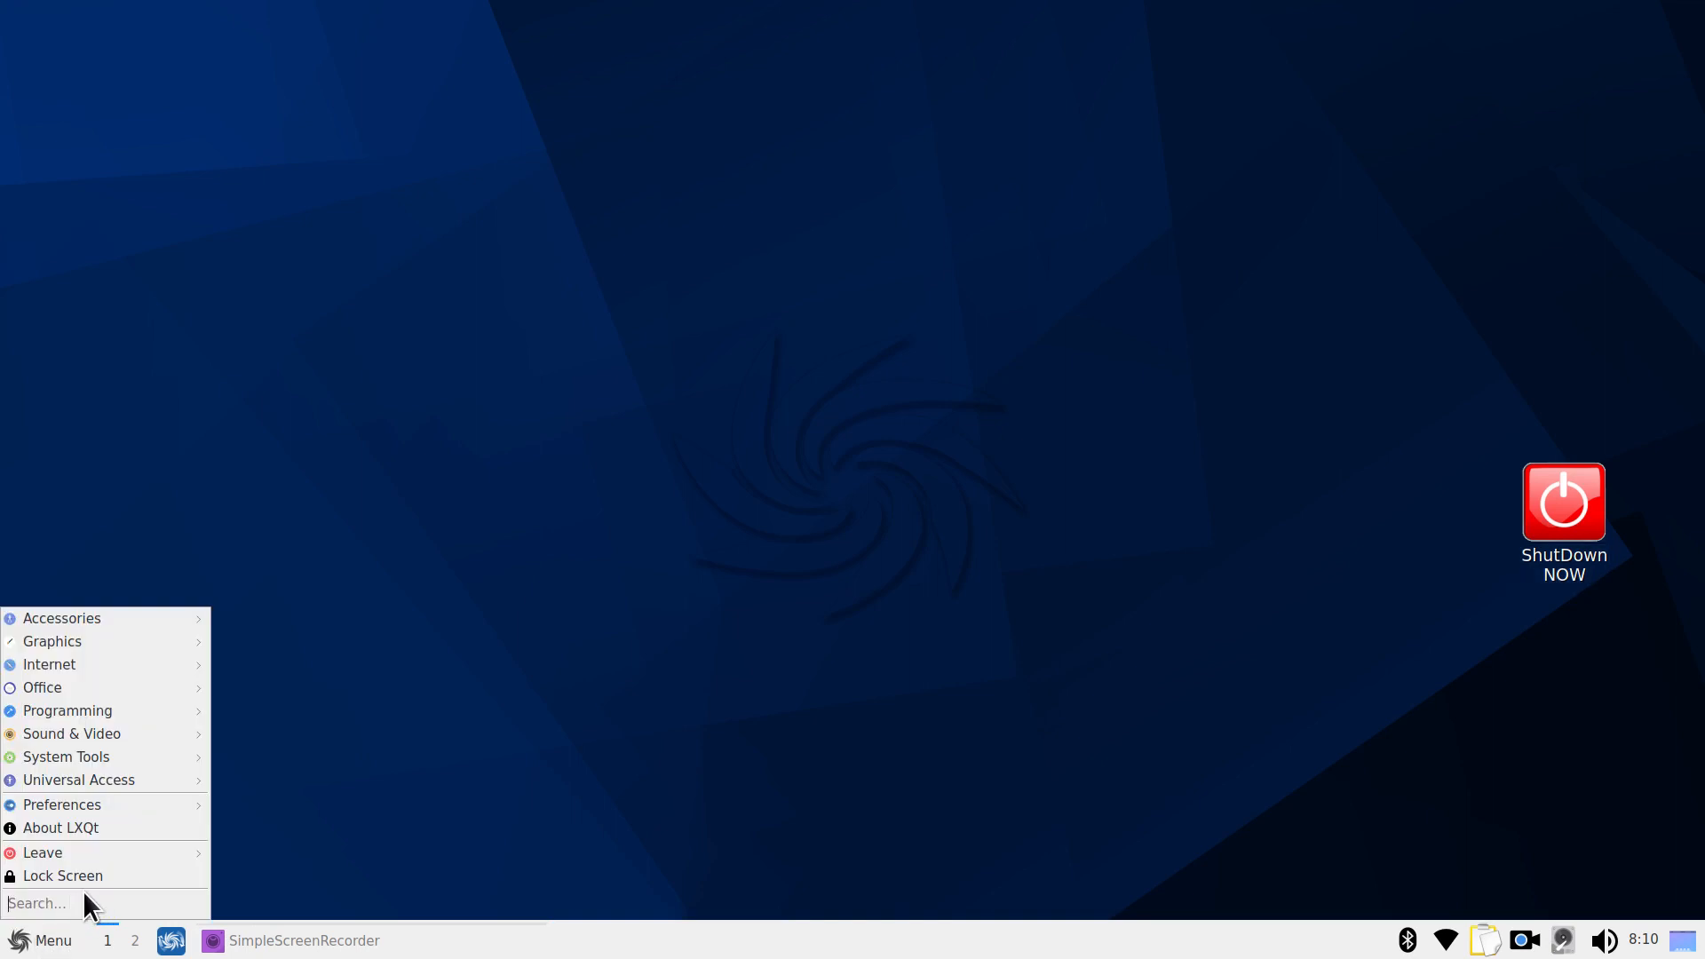
Search 'we' to open Welcome, then view and close the About SparkyLinux window
type("we")
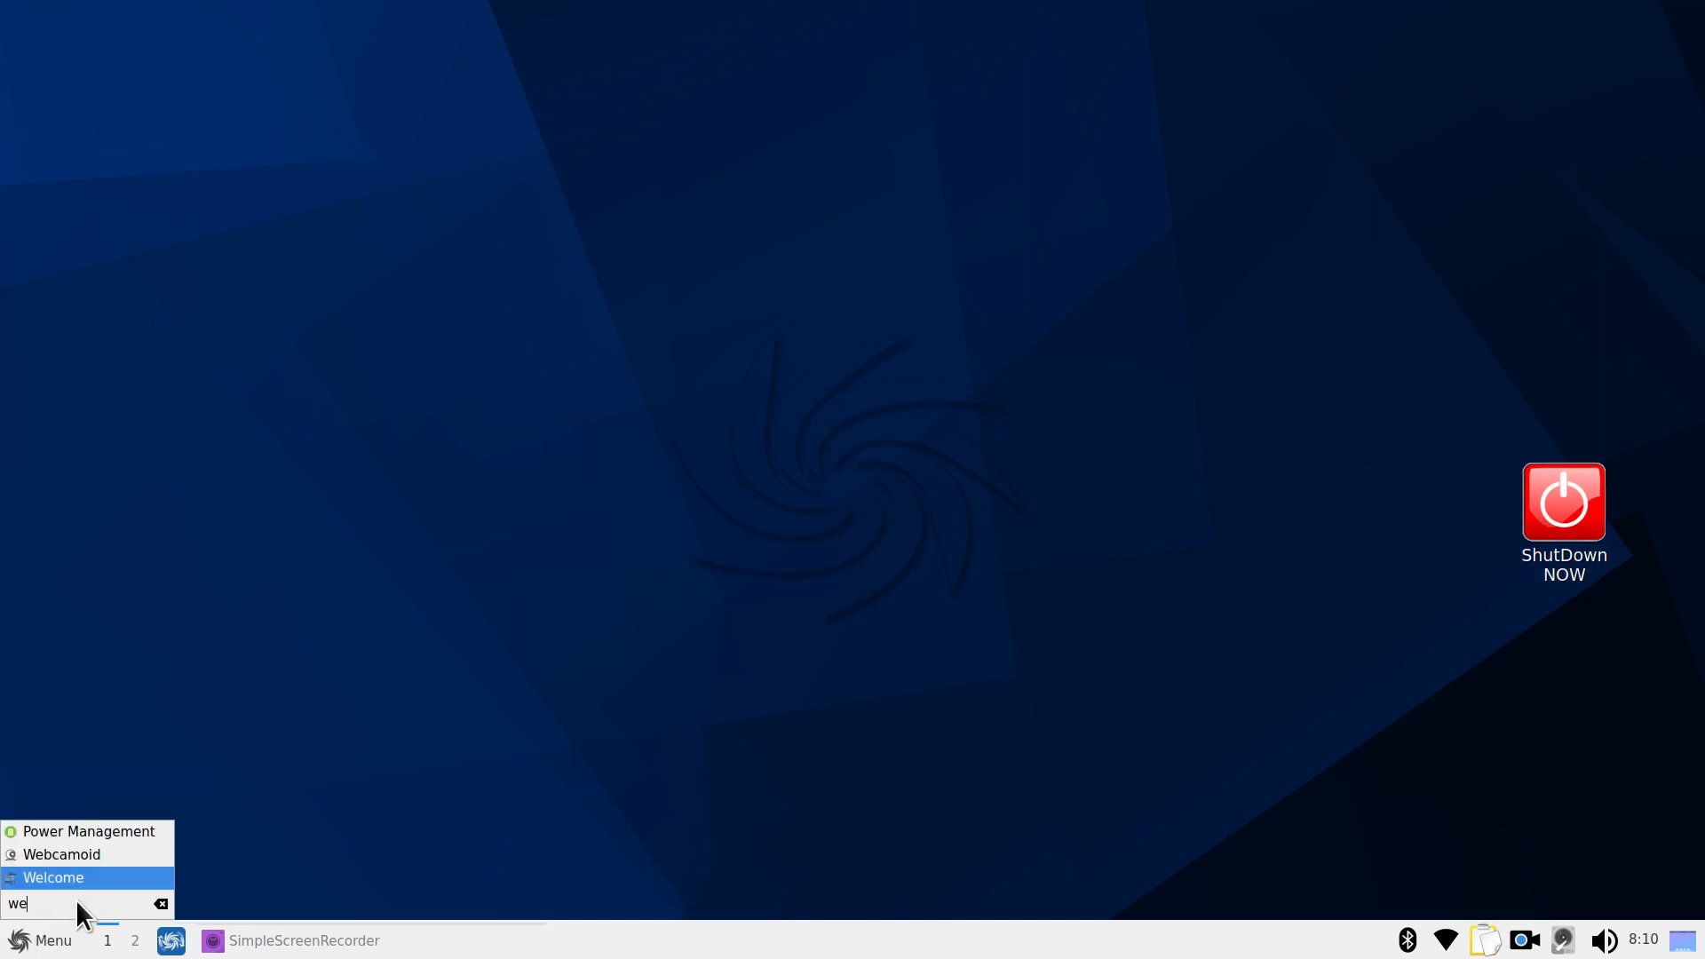
left_click(107, 875)
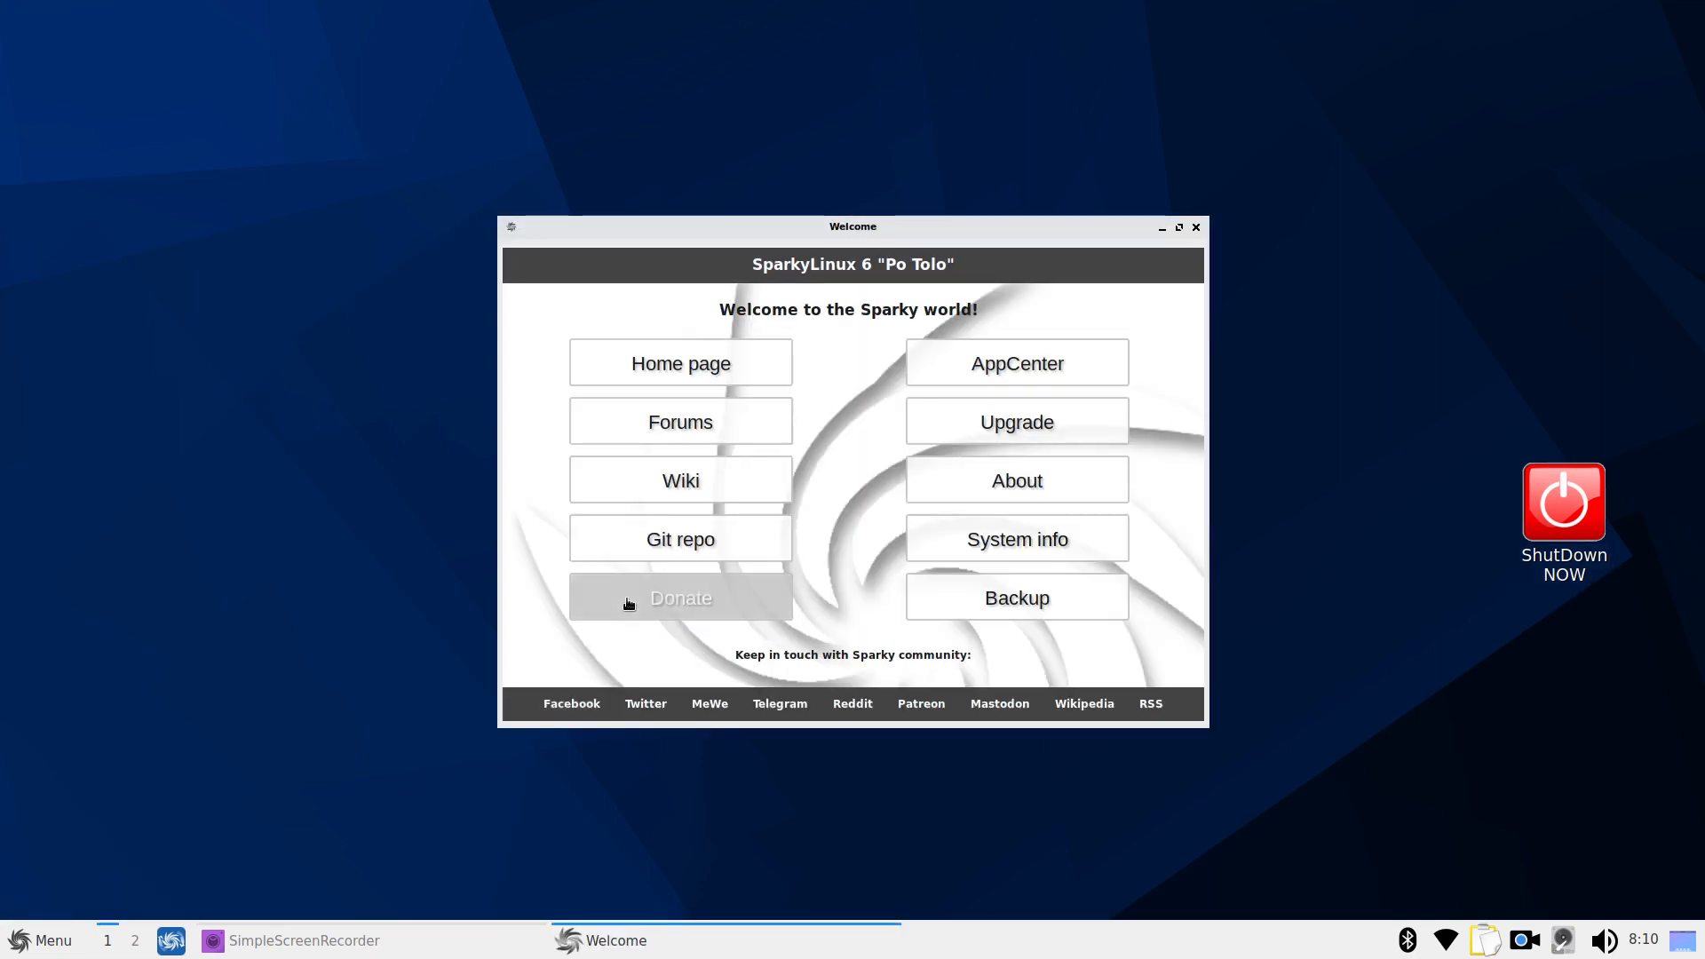
left_click(1030, 485)
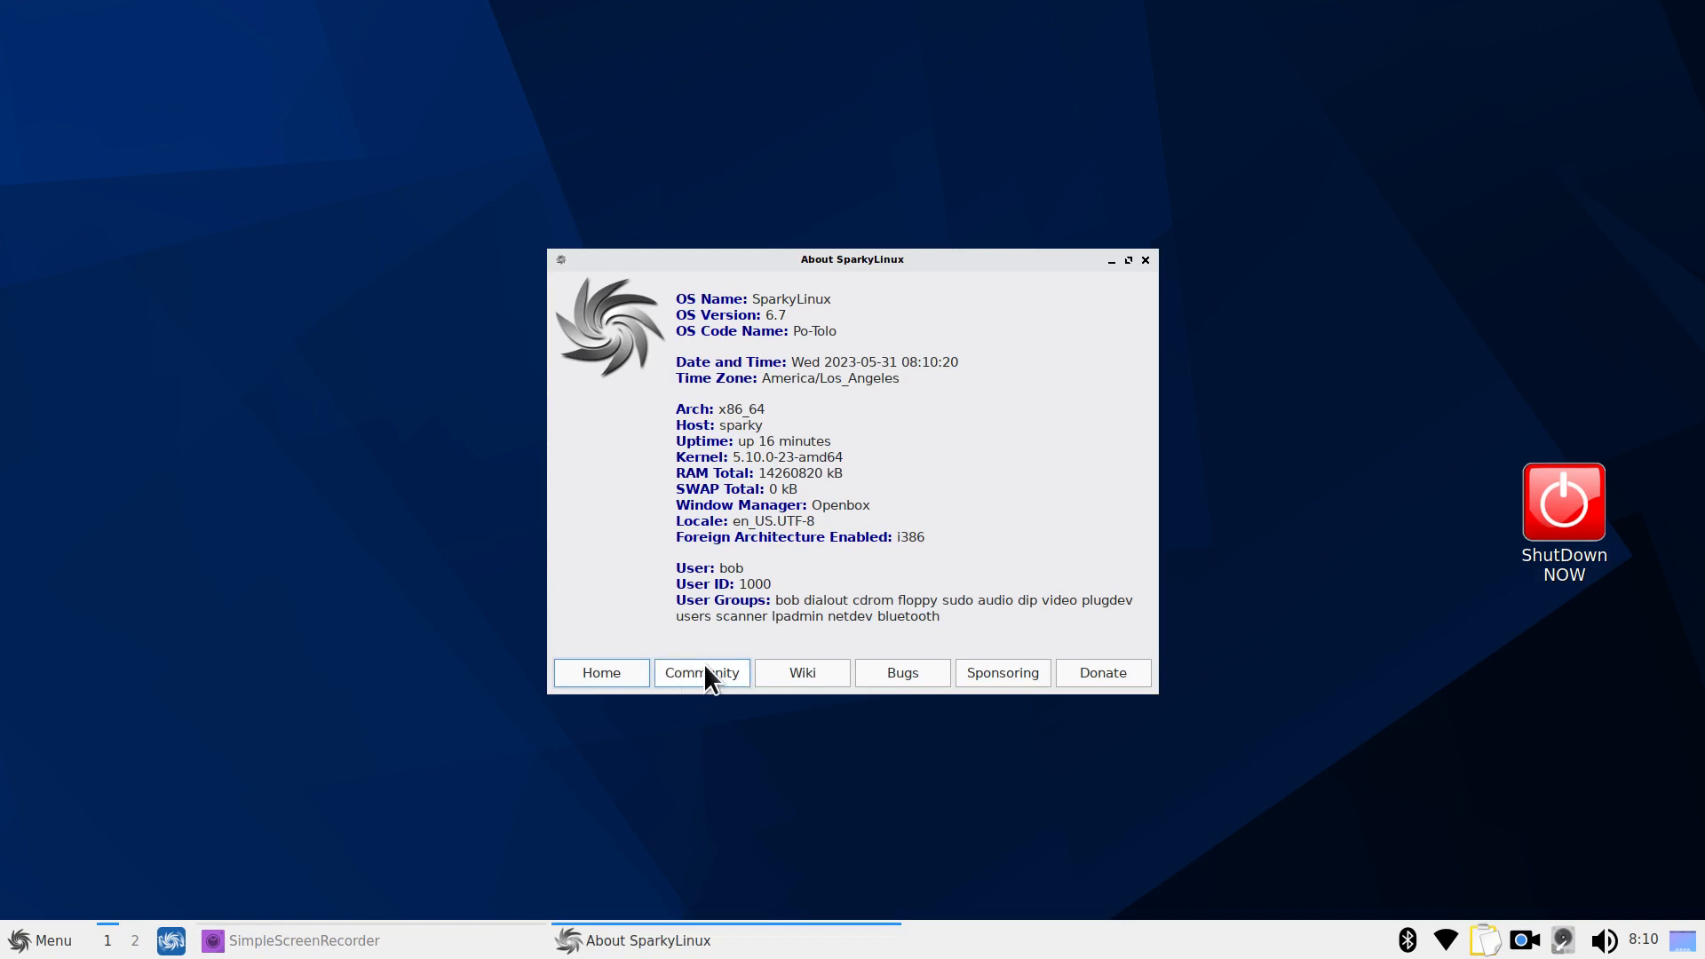
left_click(1145, 259)
Browse System Info's memory, PCI, sensors, disk, battery and CPU tabs, close it, then click Donate
left_click(1008, 540)
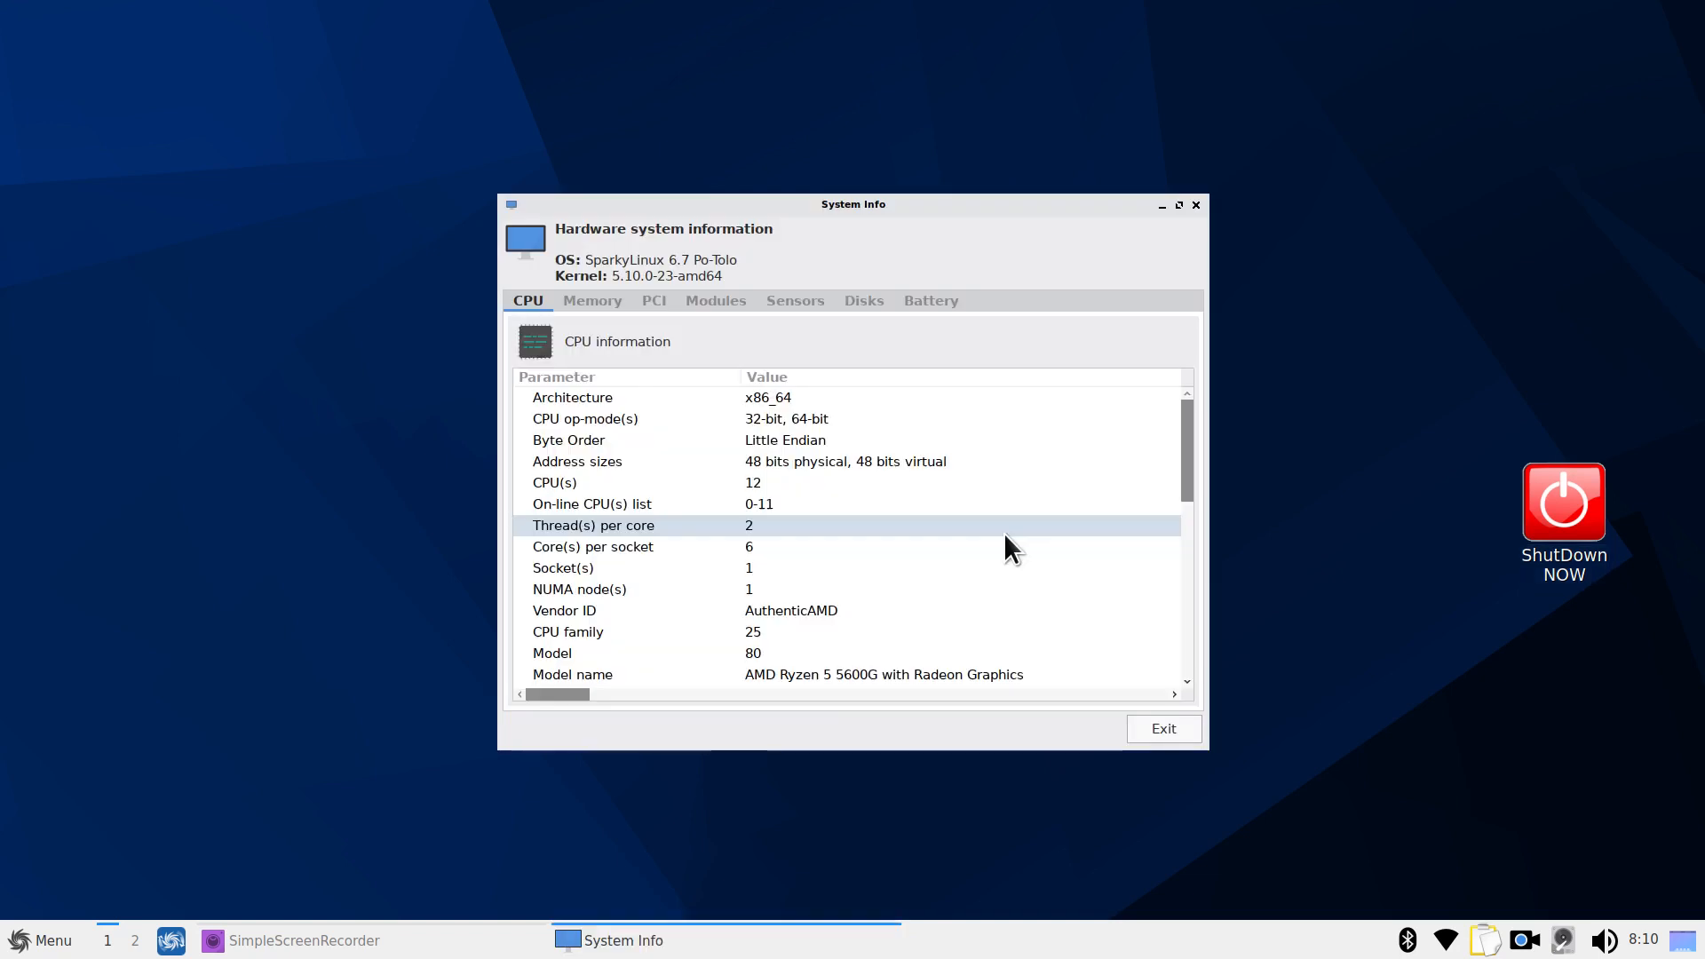
scroll(1009, 520, "down", 8)
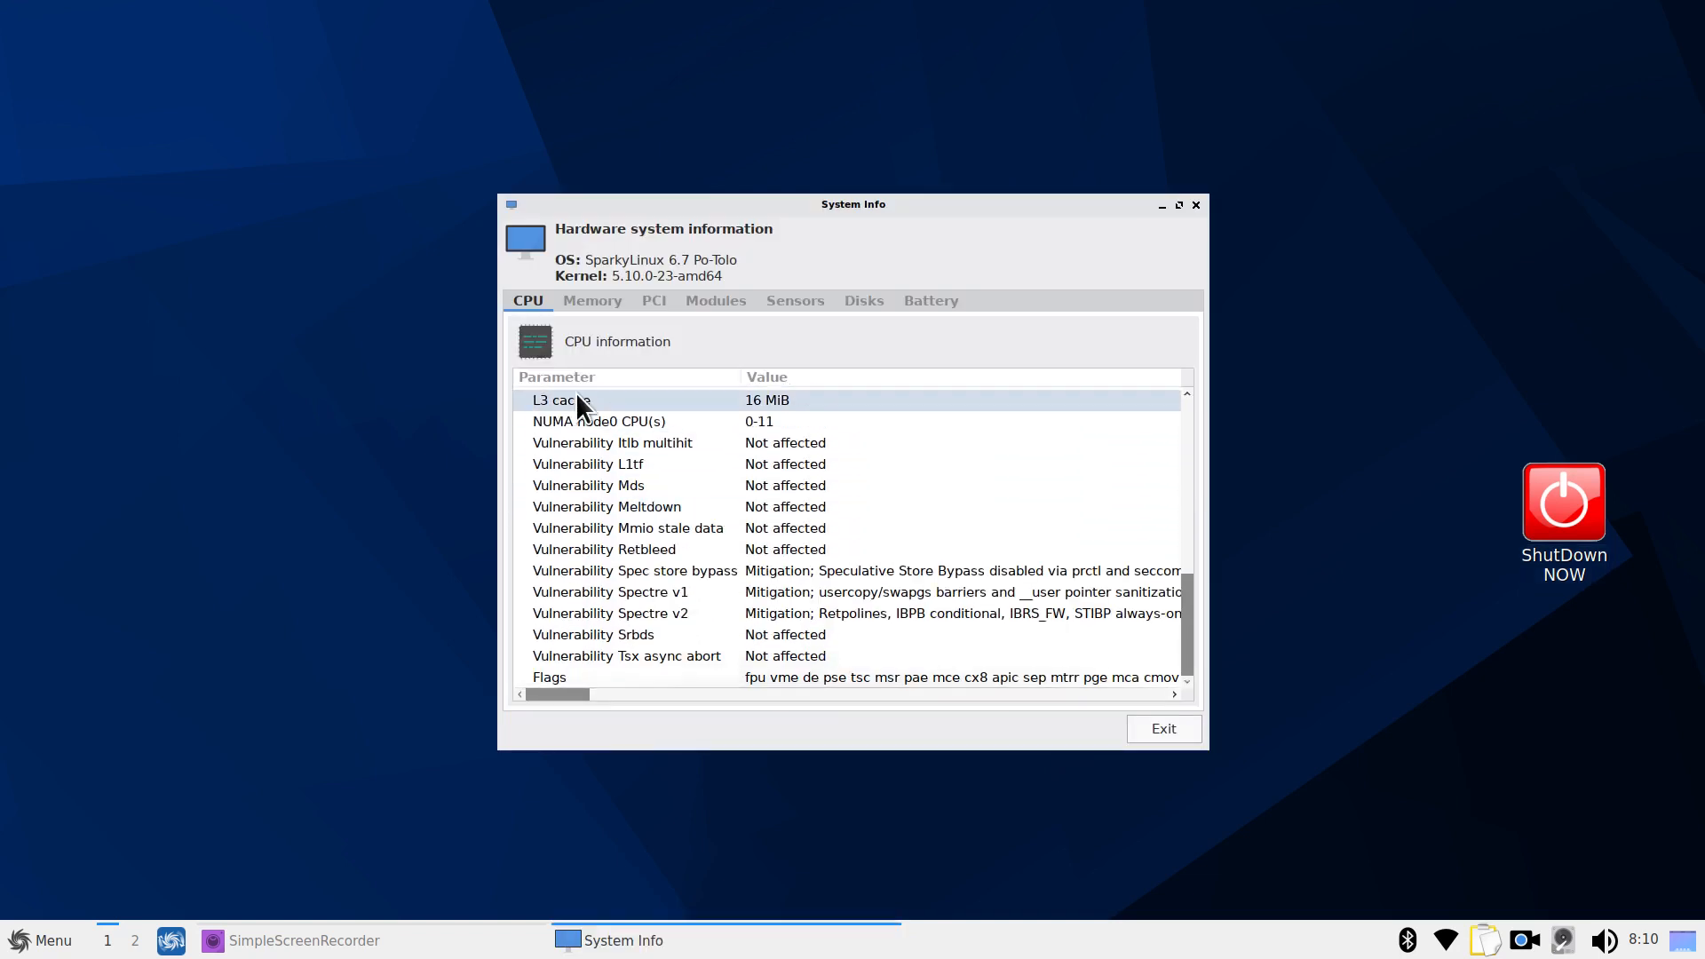
left_click(587, 301)
left_click(659, 296)
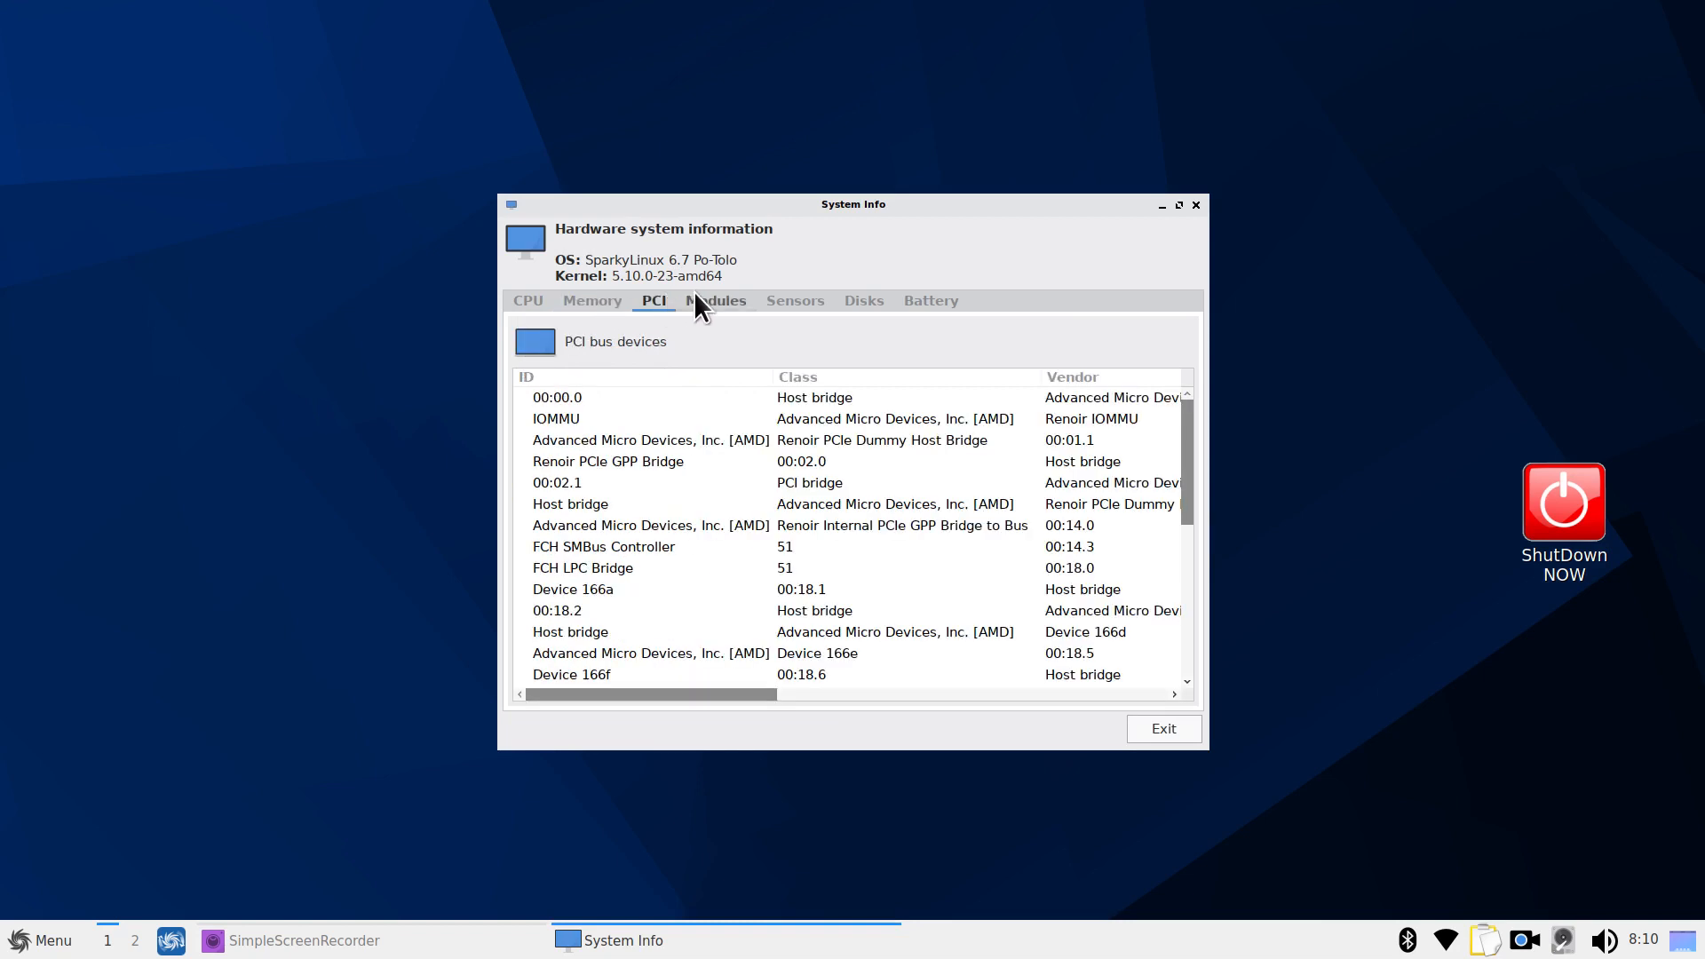
left_click(711, 298)
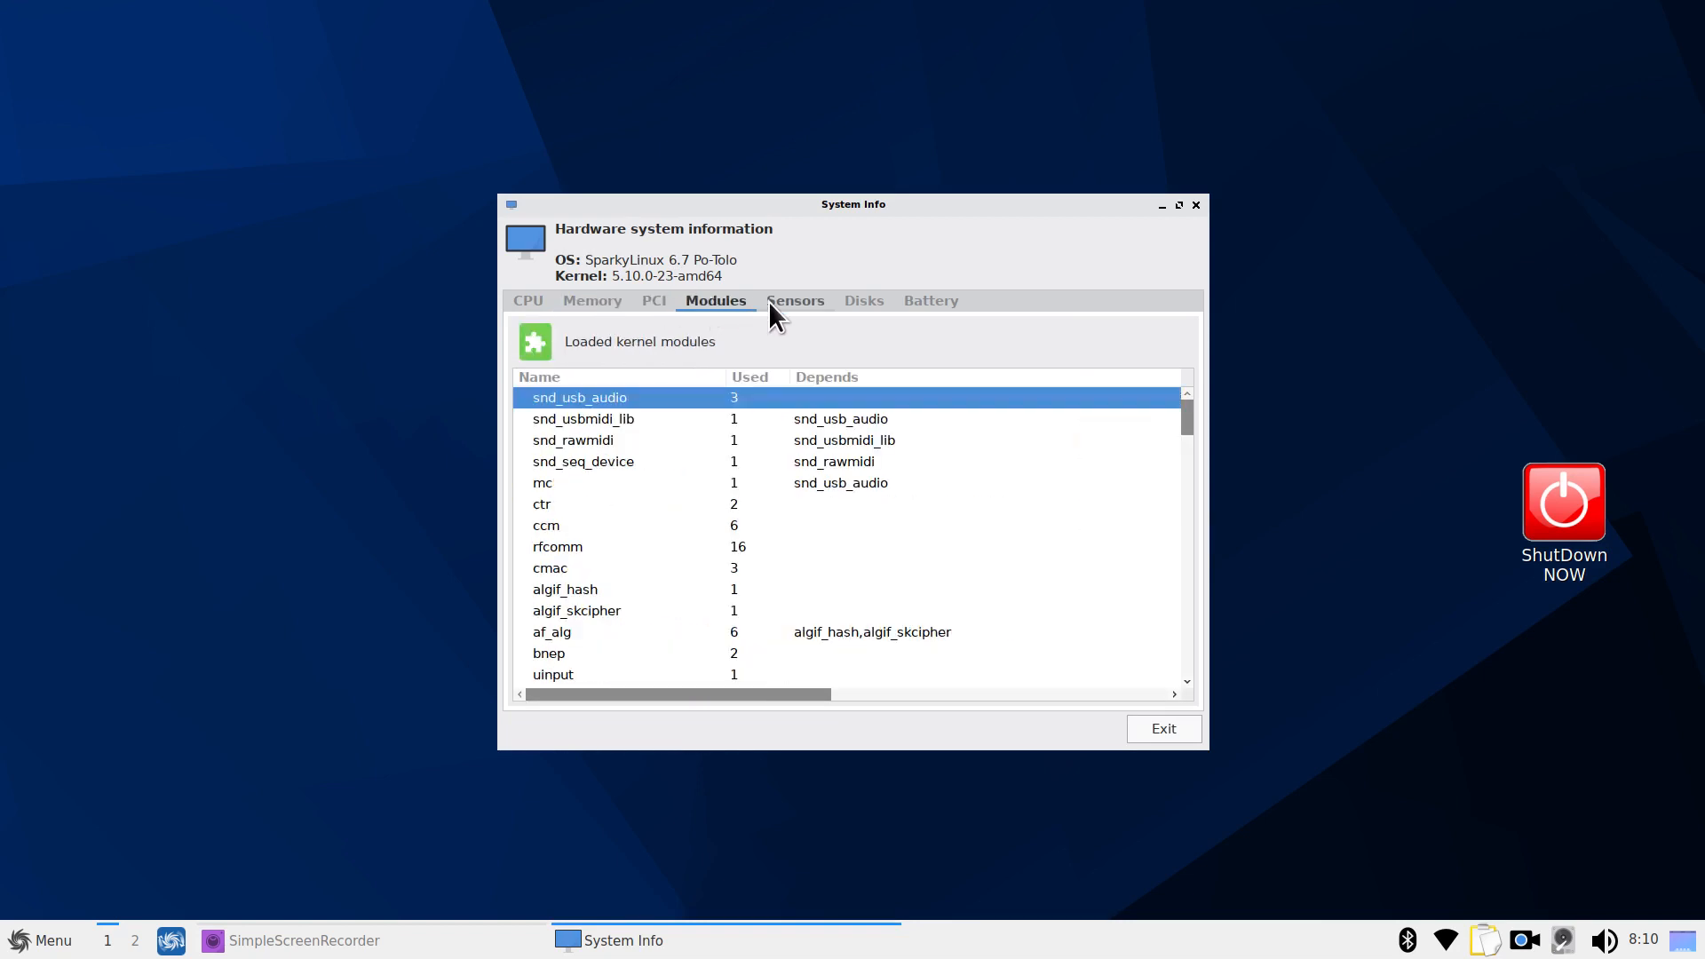
left_click(862, 301)
left_click(922, 308)
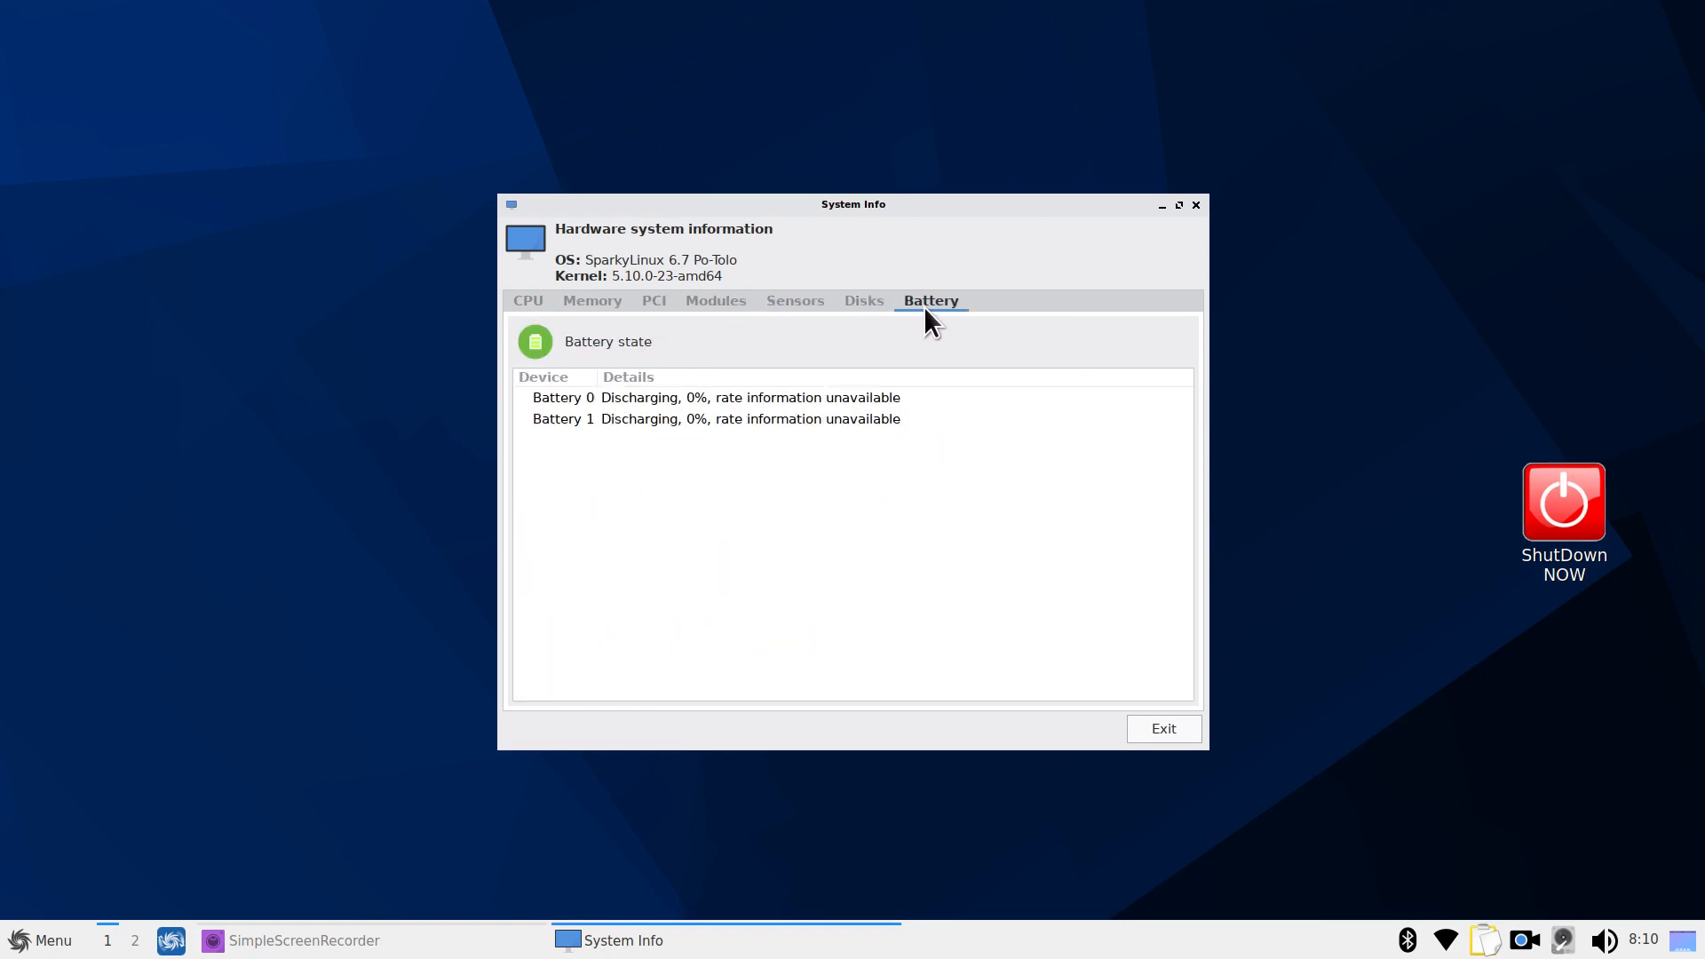
left_click(536, 302)
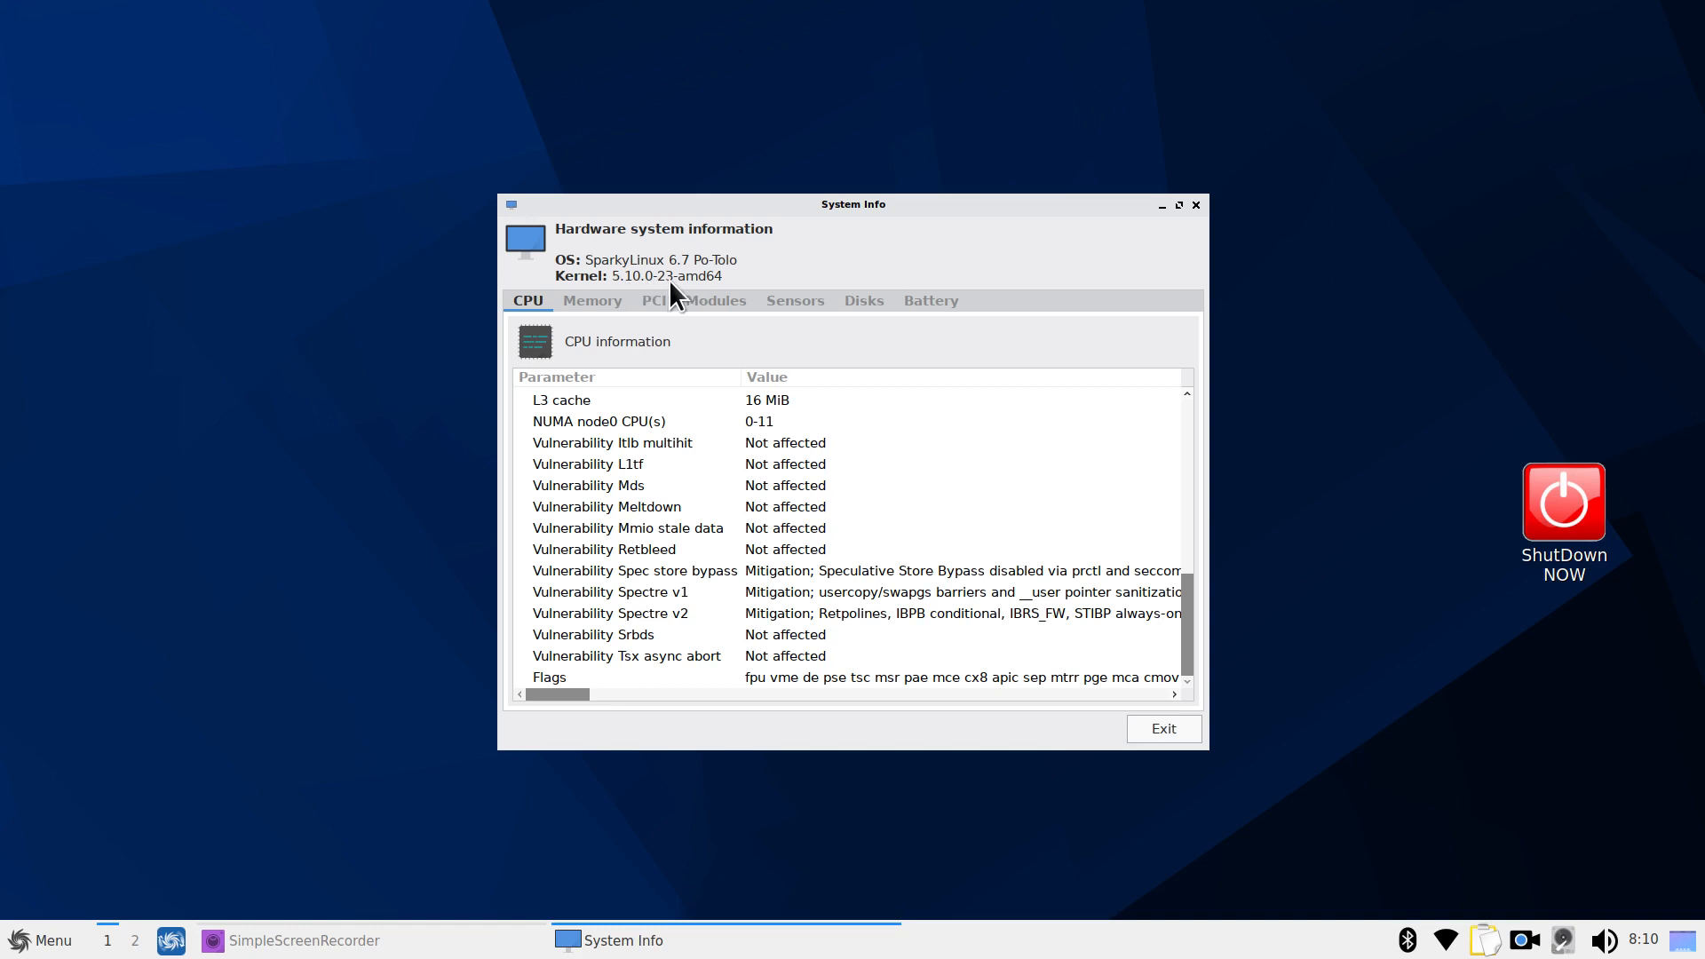
left_click(1150, 726)
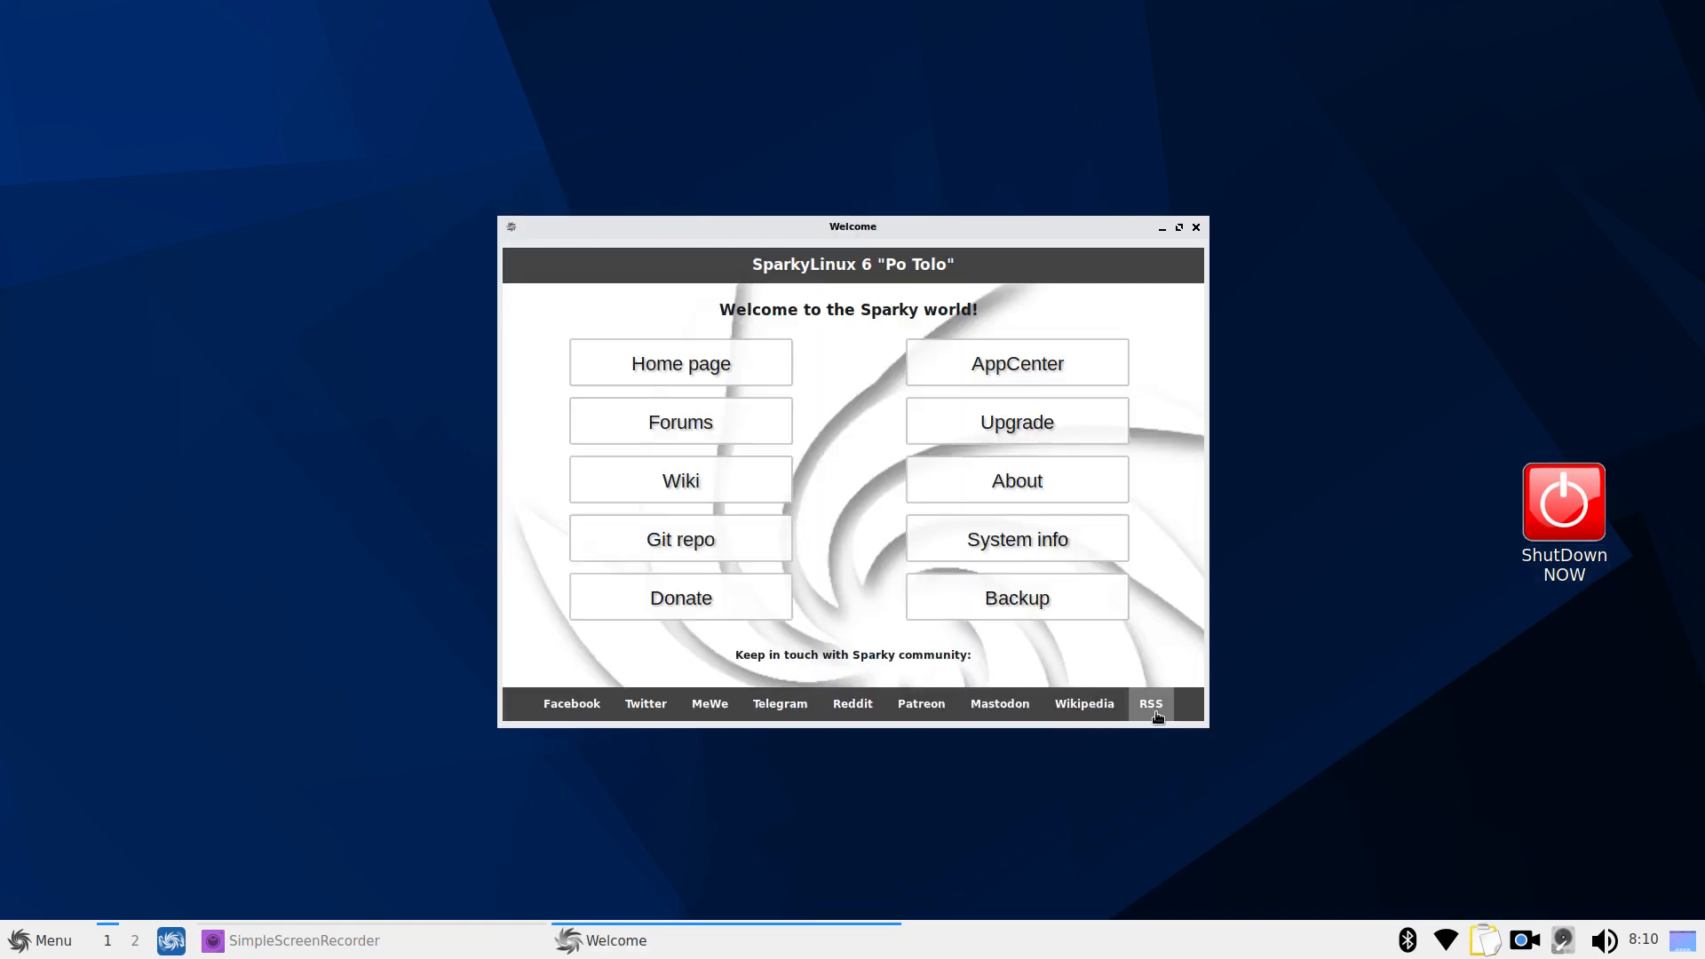
left_click(786, 604)
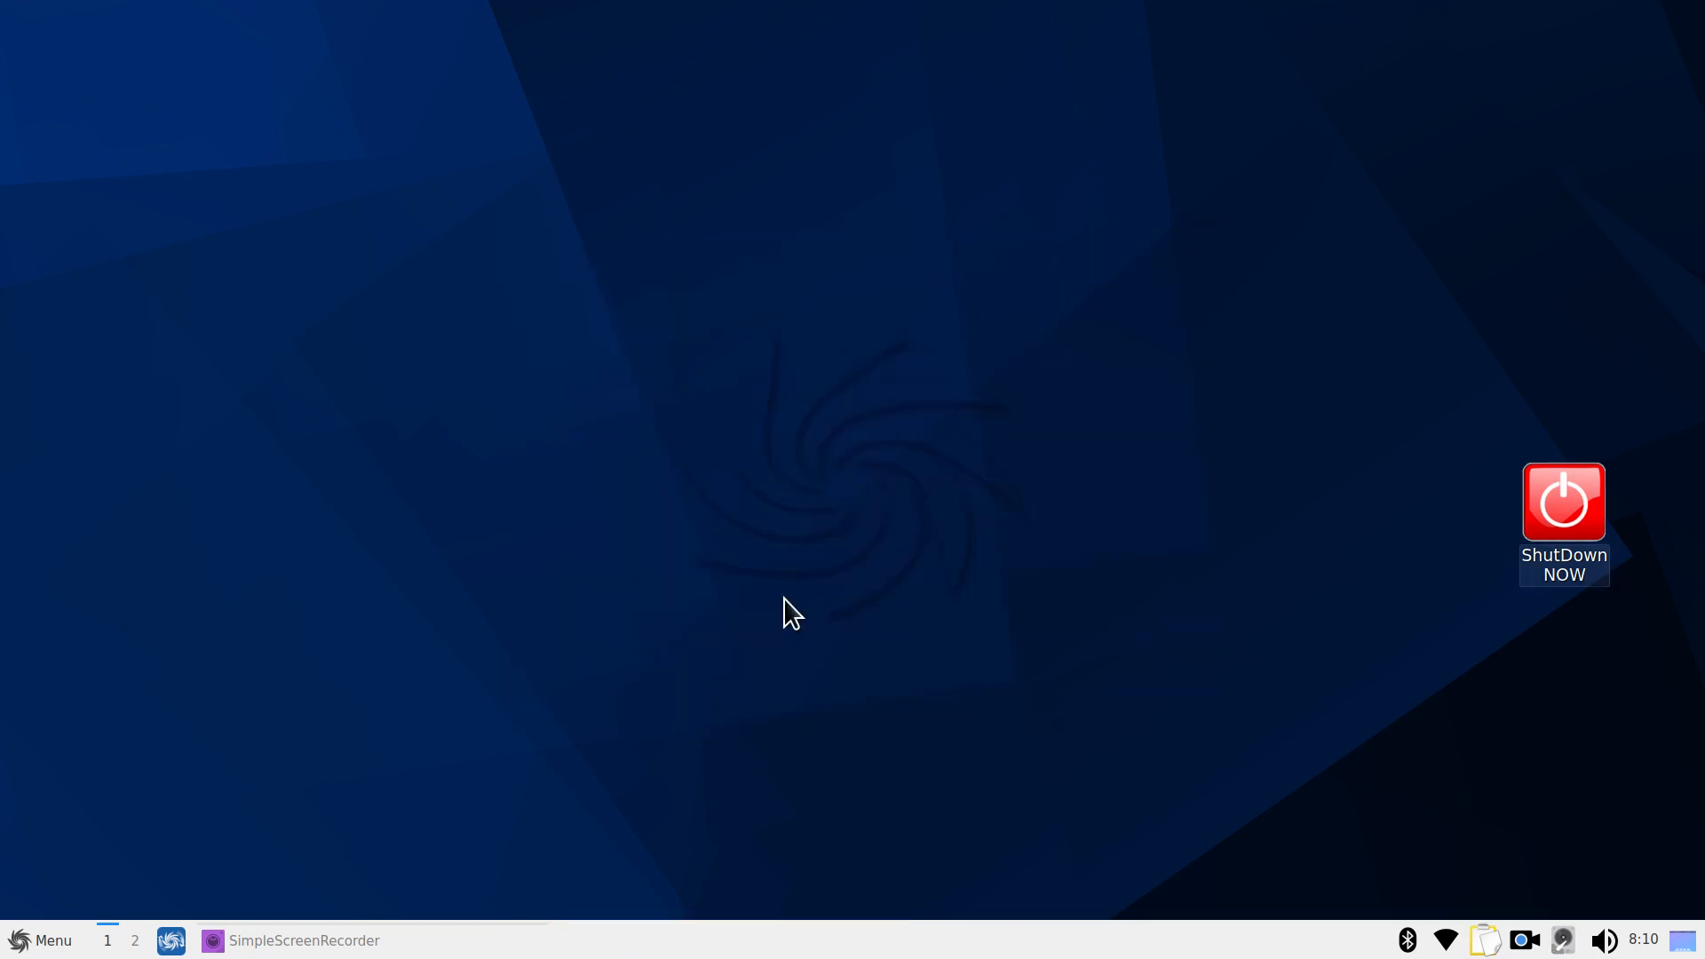
Clear the 'we' menu search and launch LXQt Configuration Center from Preferences > LXQt settings
left_click(42, 943)
type("we")
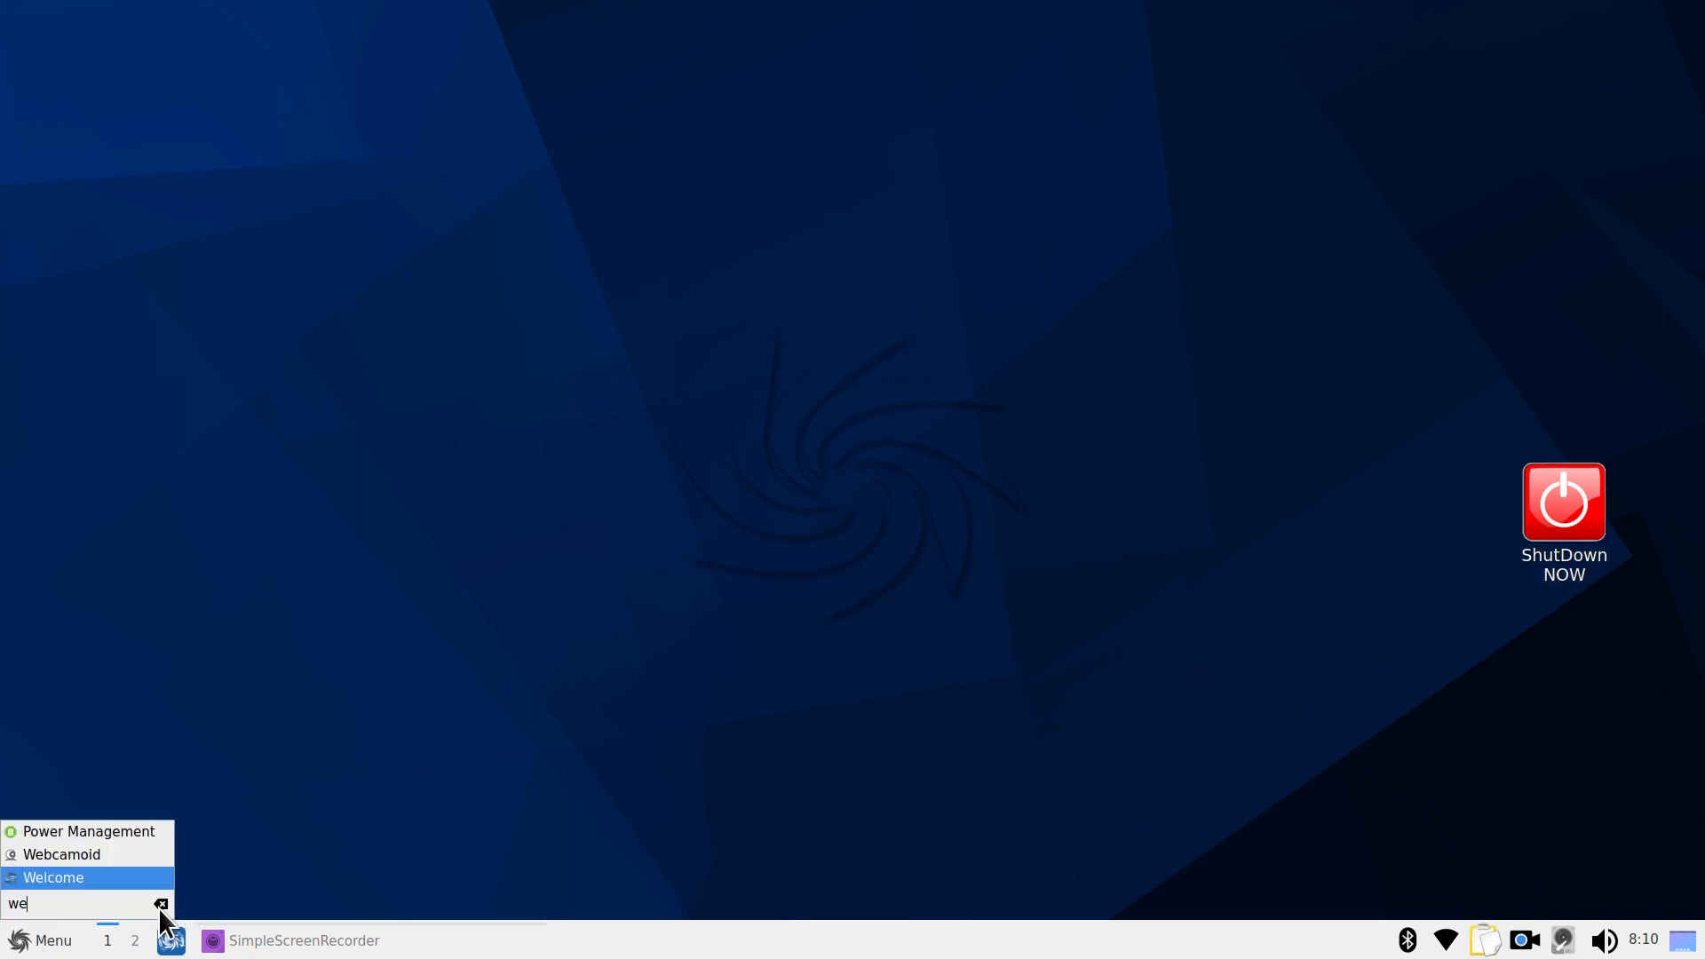
left_click(159, 906)
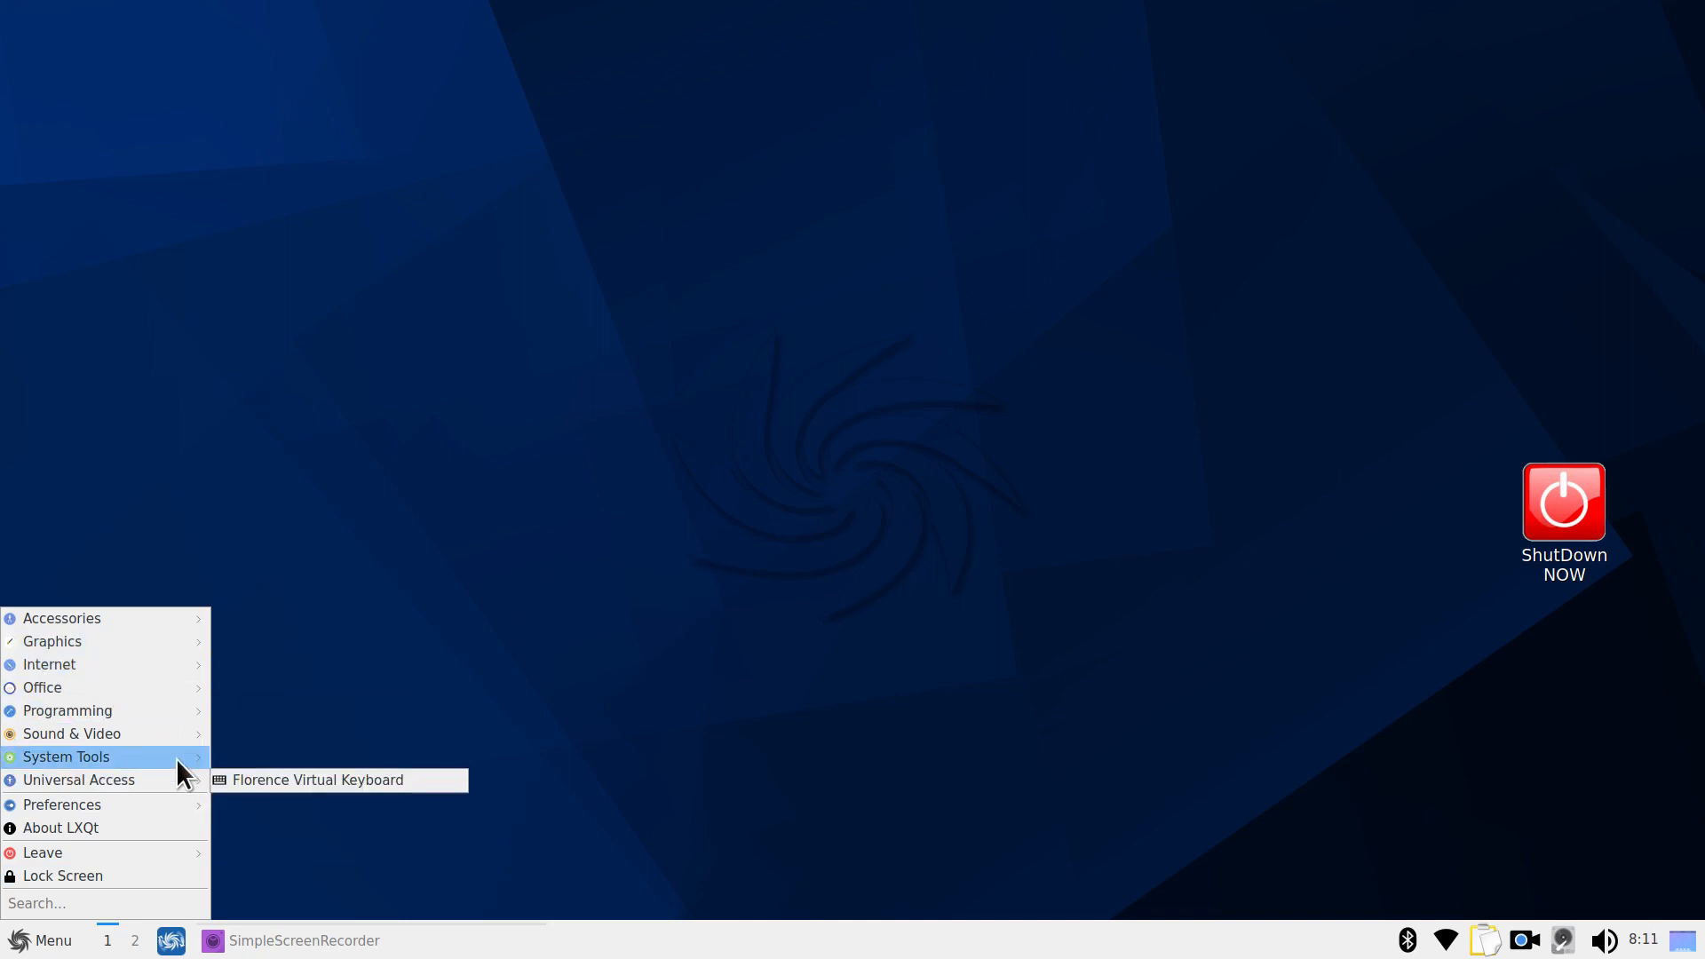
mouse_move(176, 755)
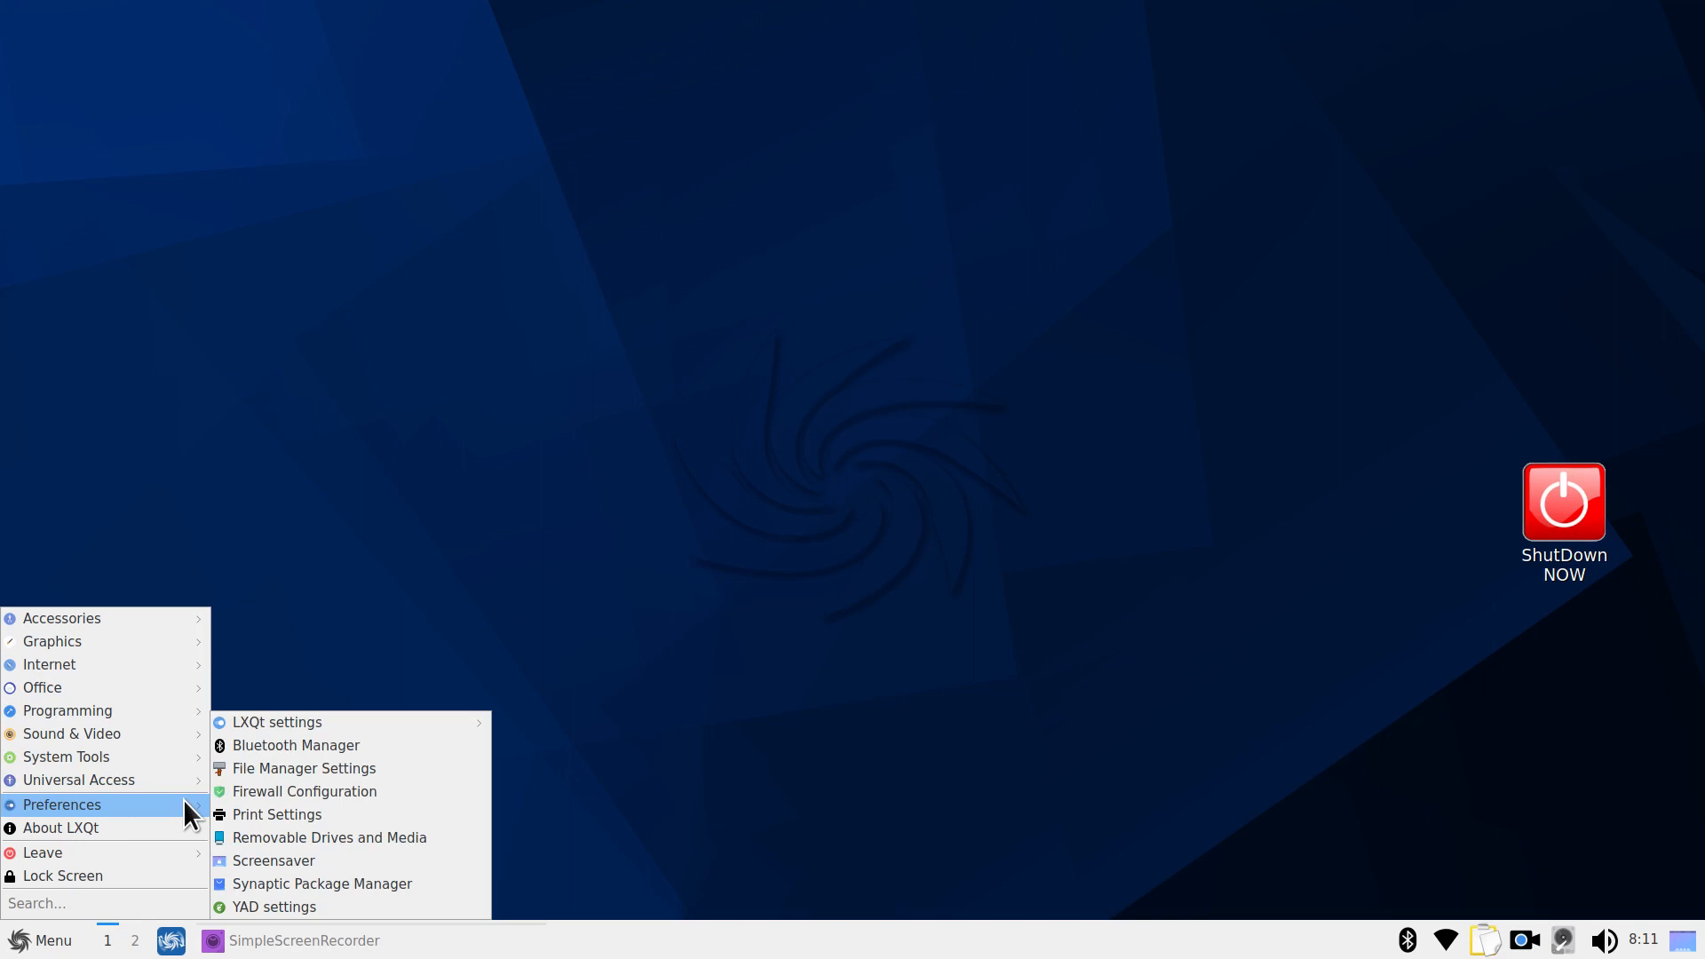
mouse_move(417, 715)
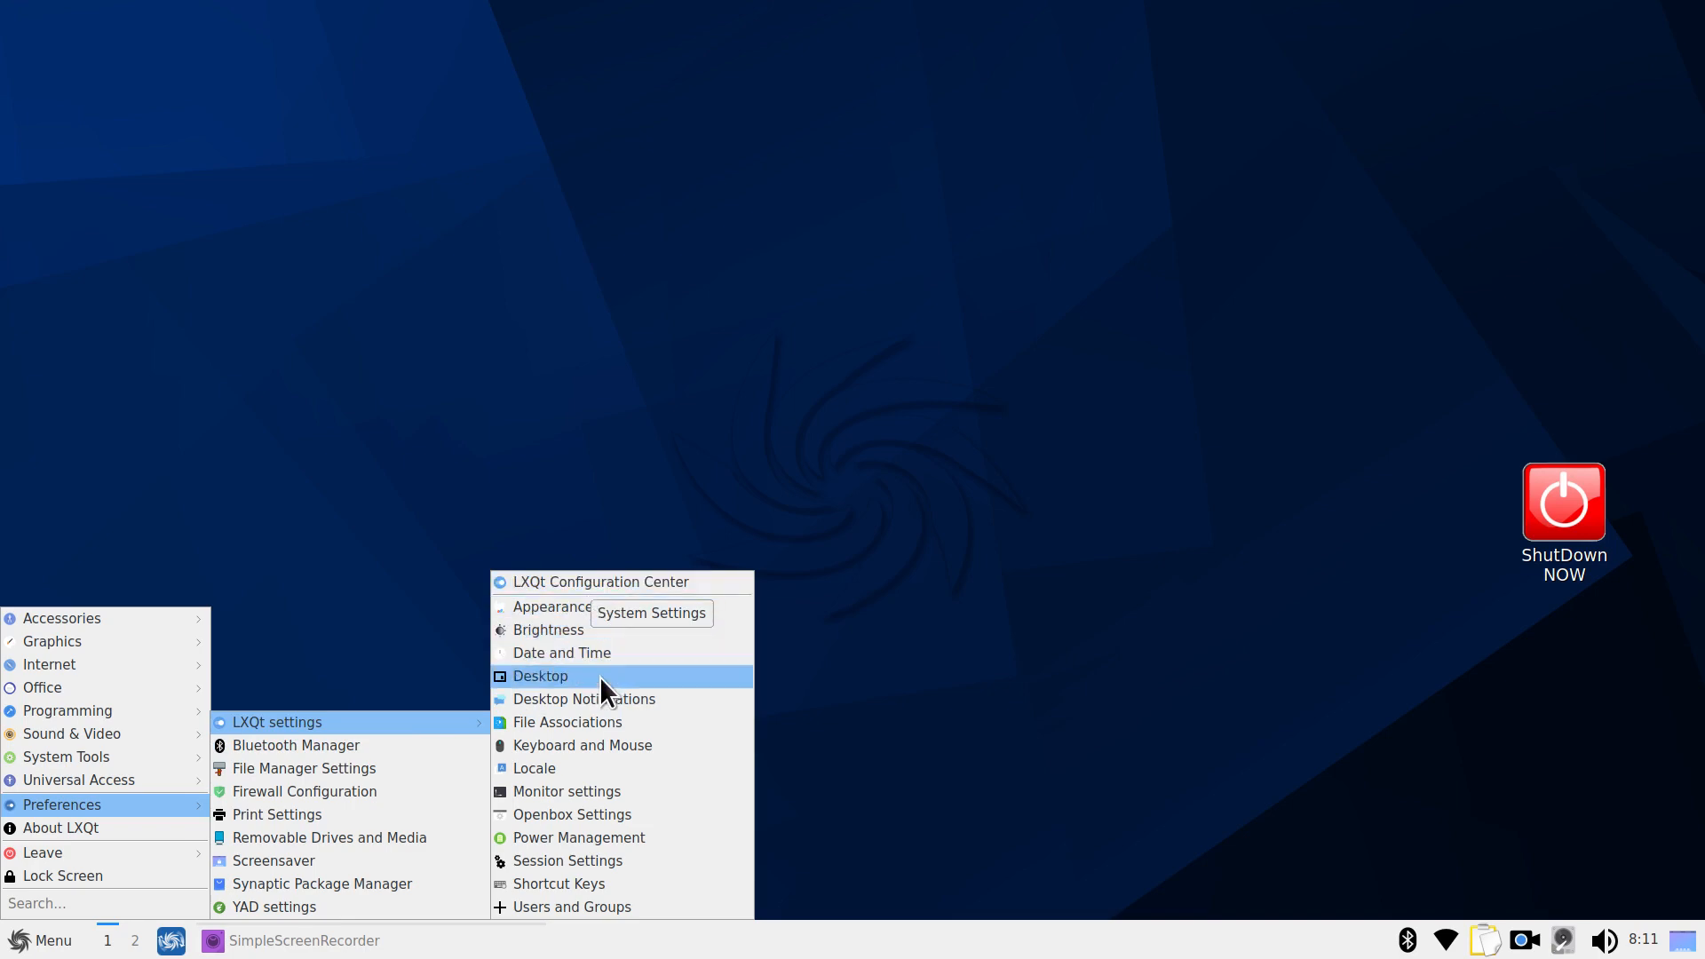
left_click(636, 583)
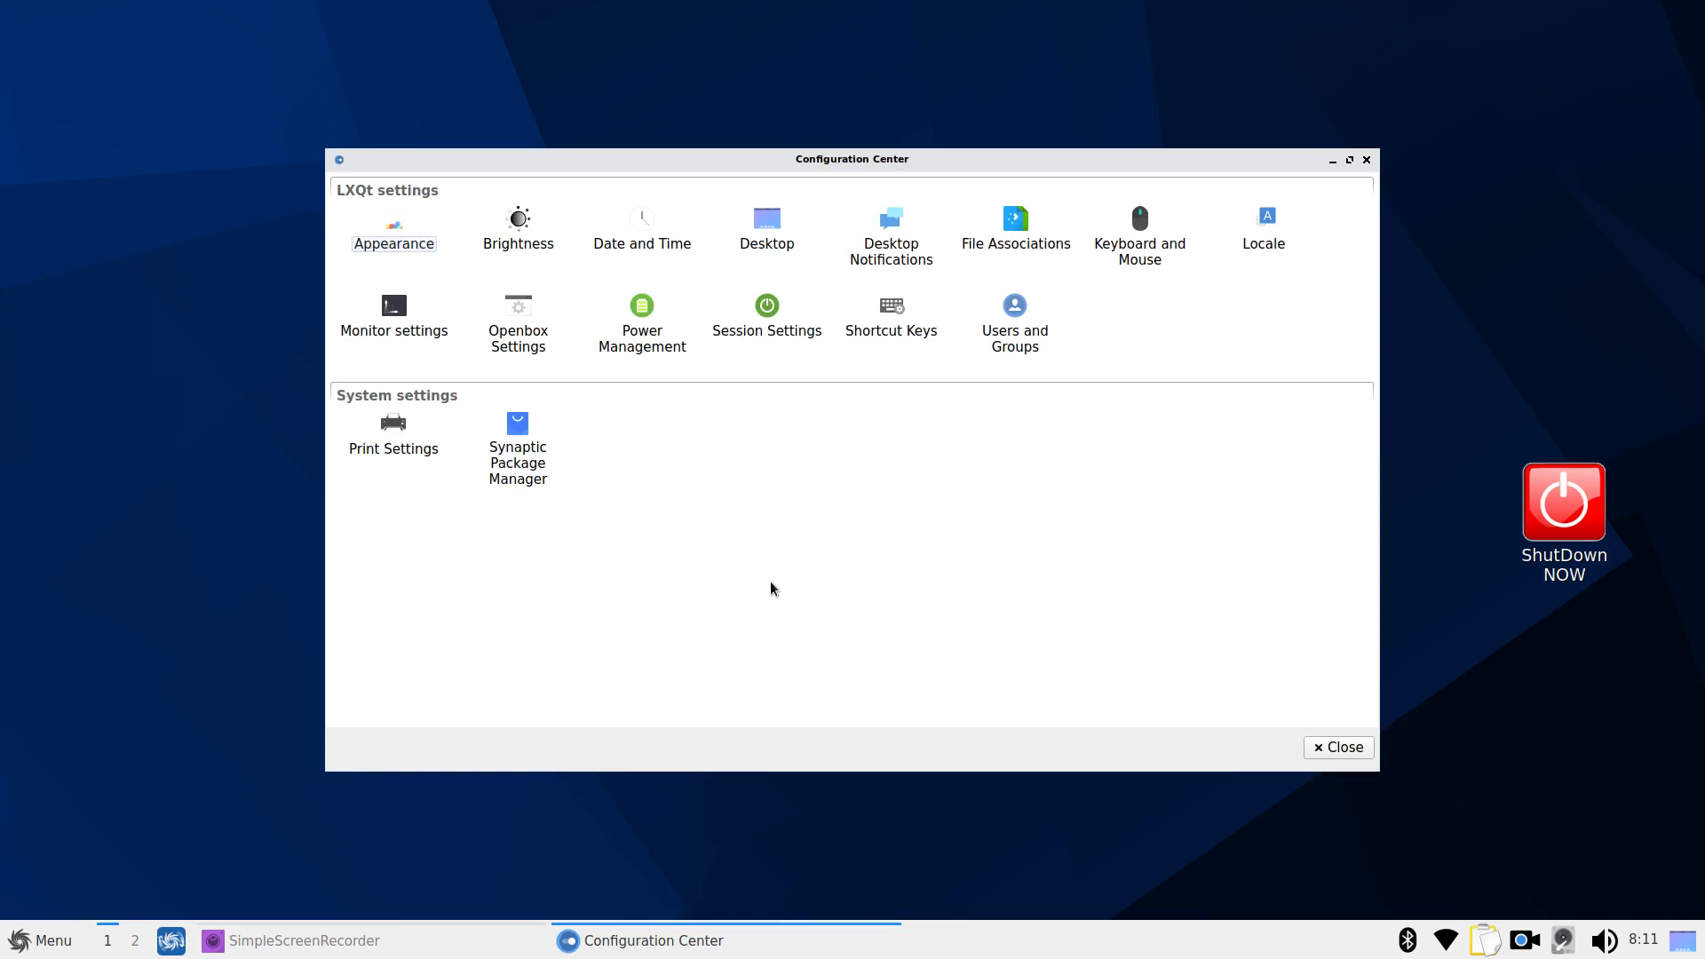
Open Appearance settings and switch between the icon theme and widget style pages
double_click(408, 242)
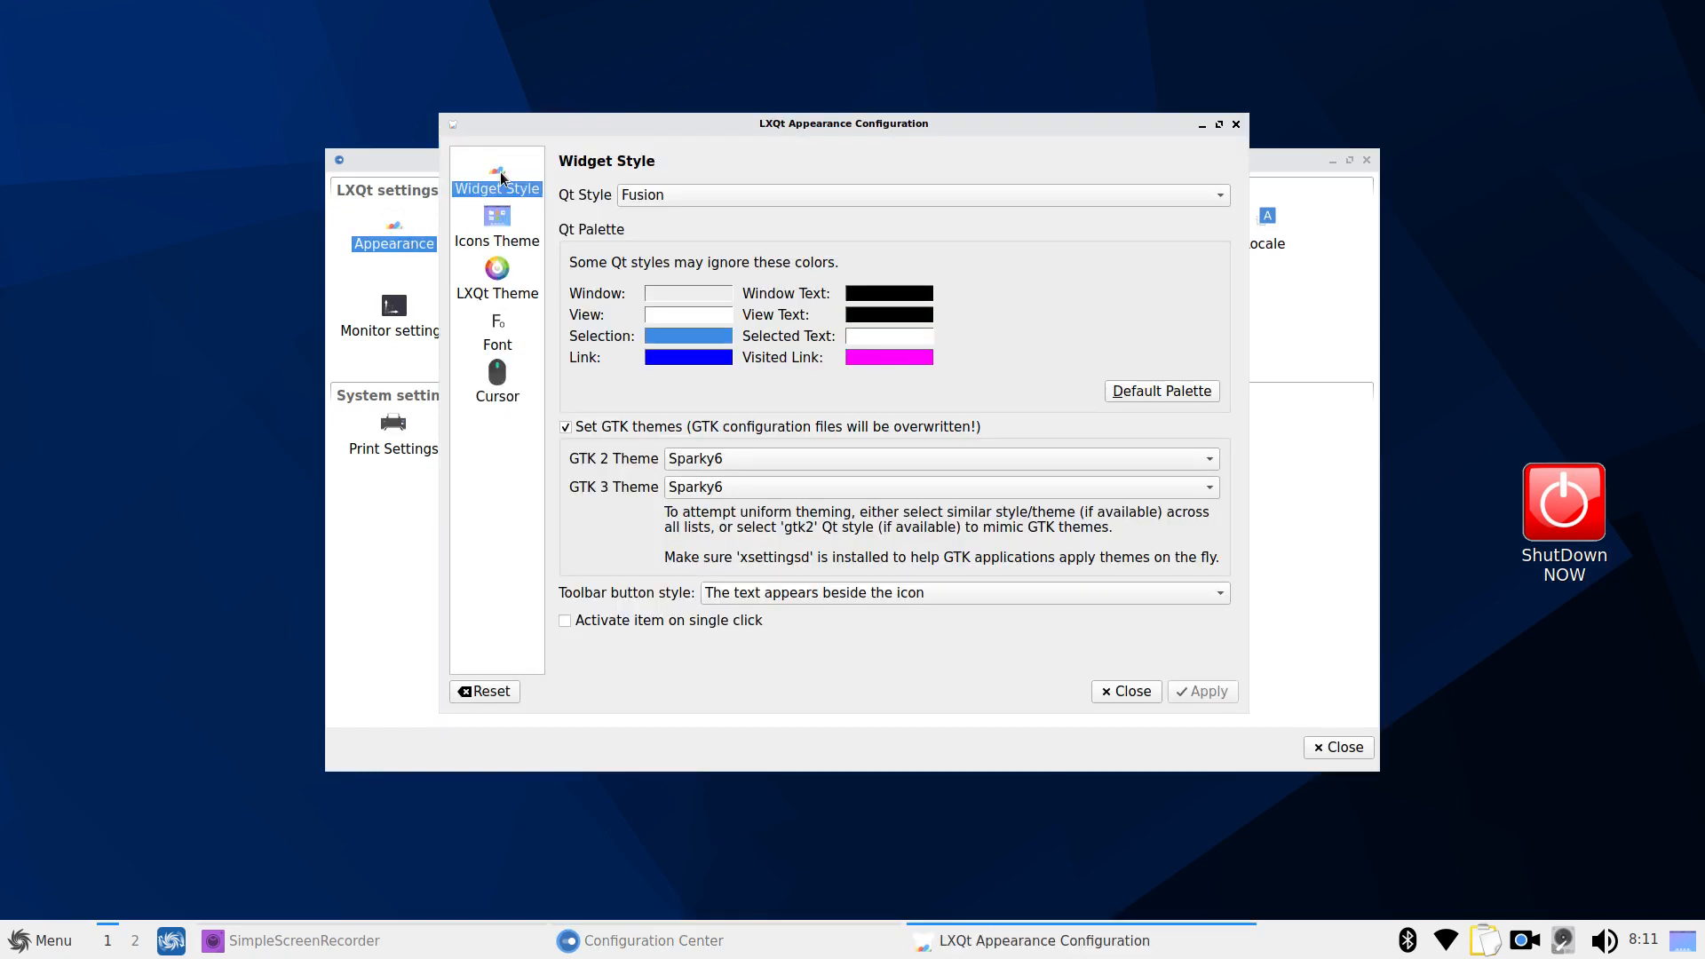
left_click(508, 230)
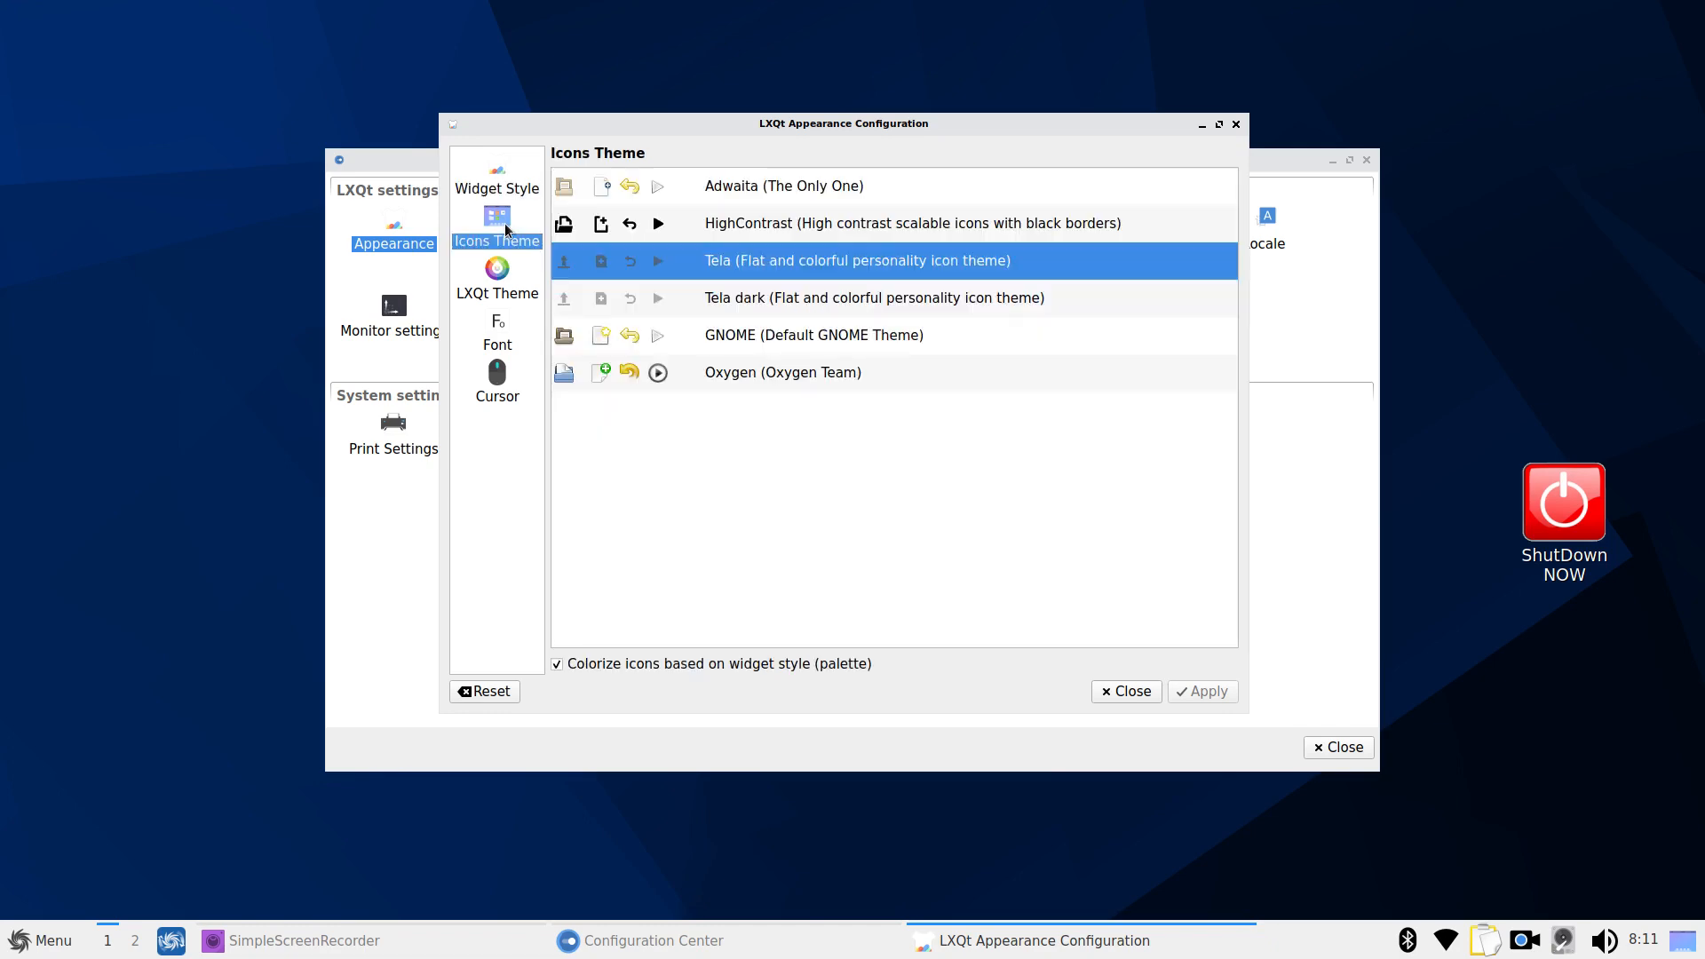
left_click(507, 190)
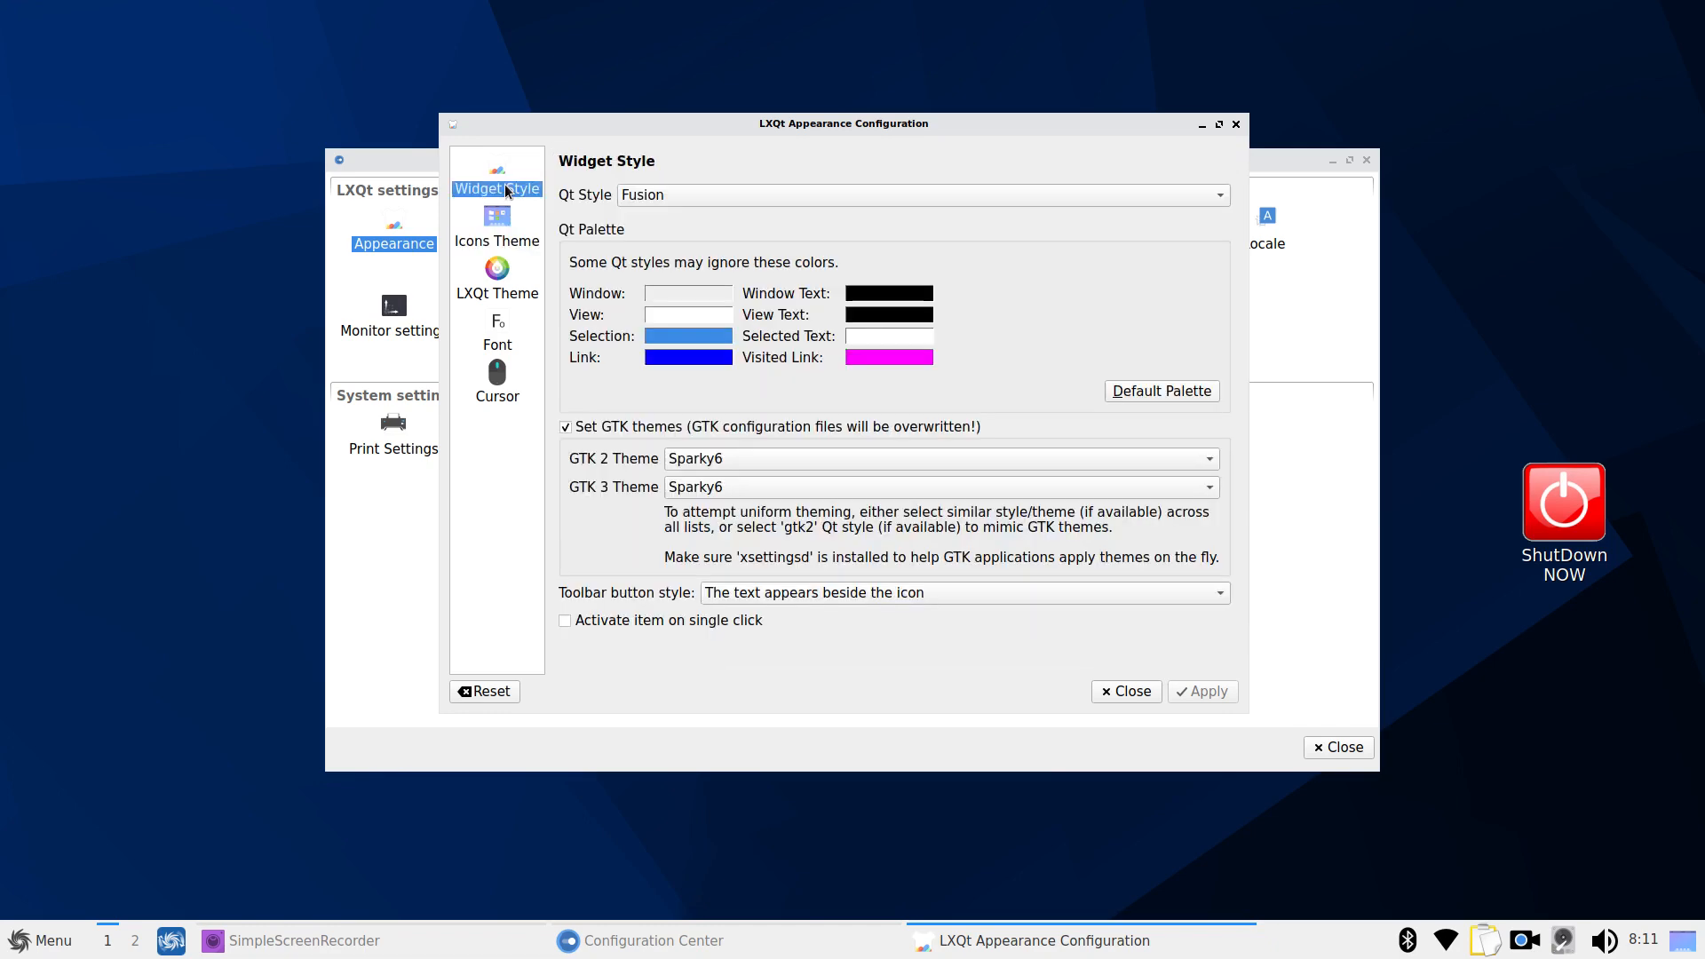
Start a current-window capture in the Screenshot tool, move its dialog left, and cancel it
left_click(45, 941)
mouse_move(135, 644)
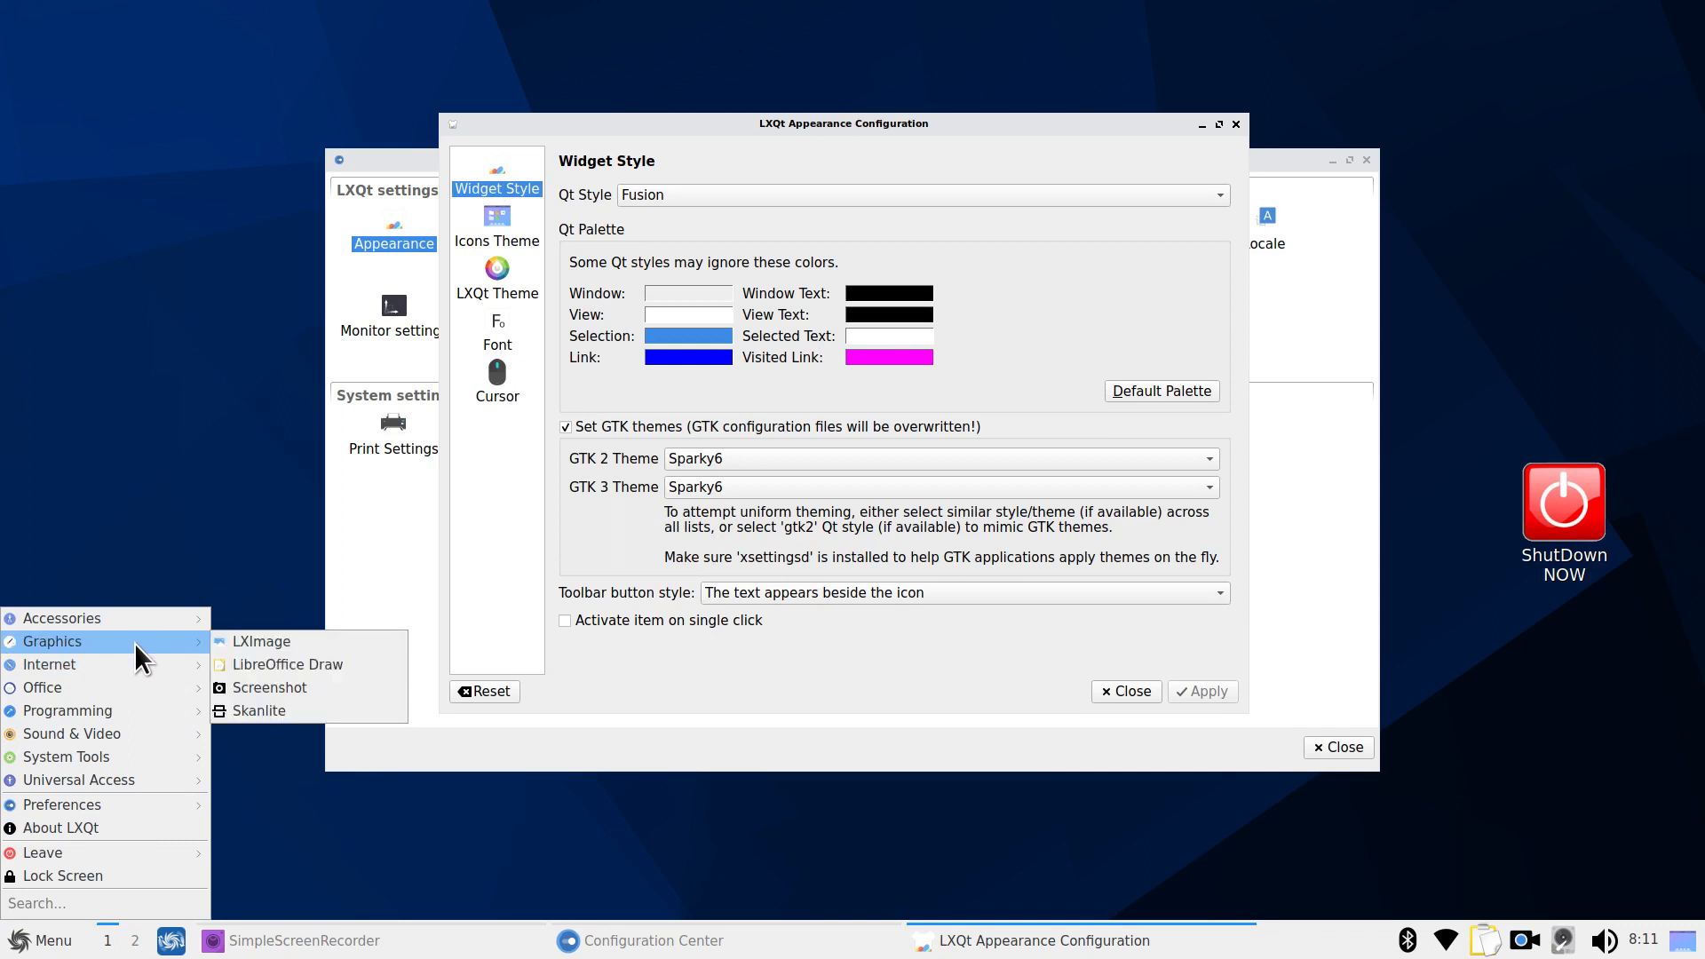
left_click(266, 686)
left_click(737, 393)
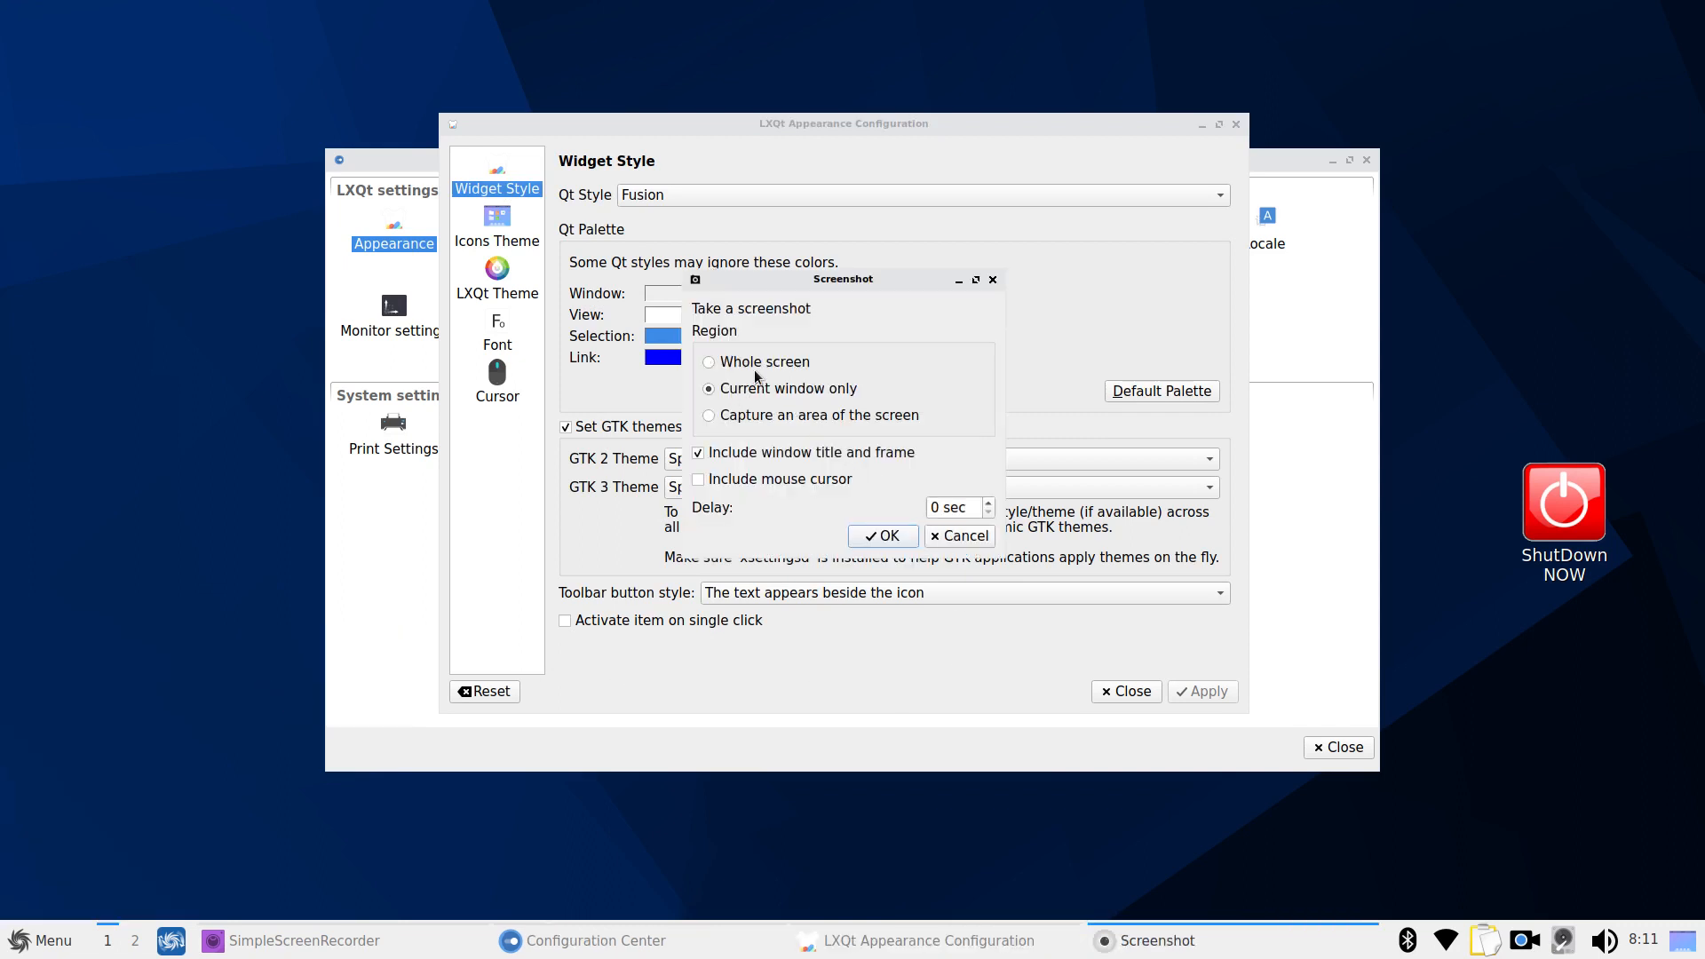
left_click_drag(837, 290, 216, 381)
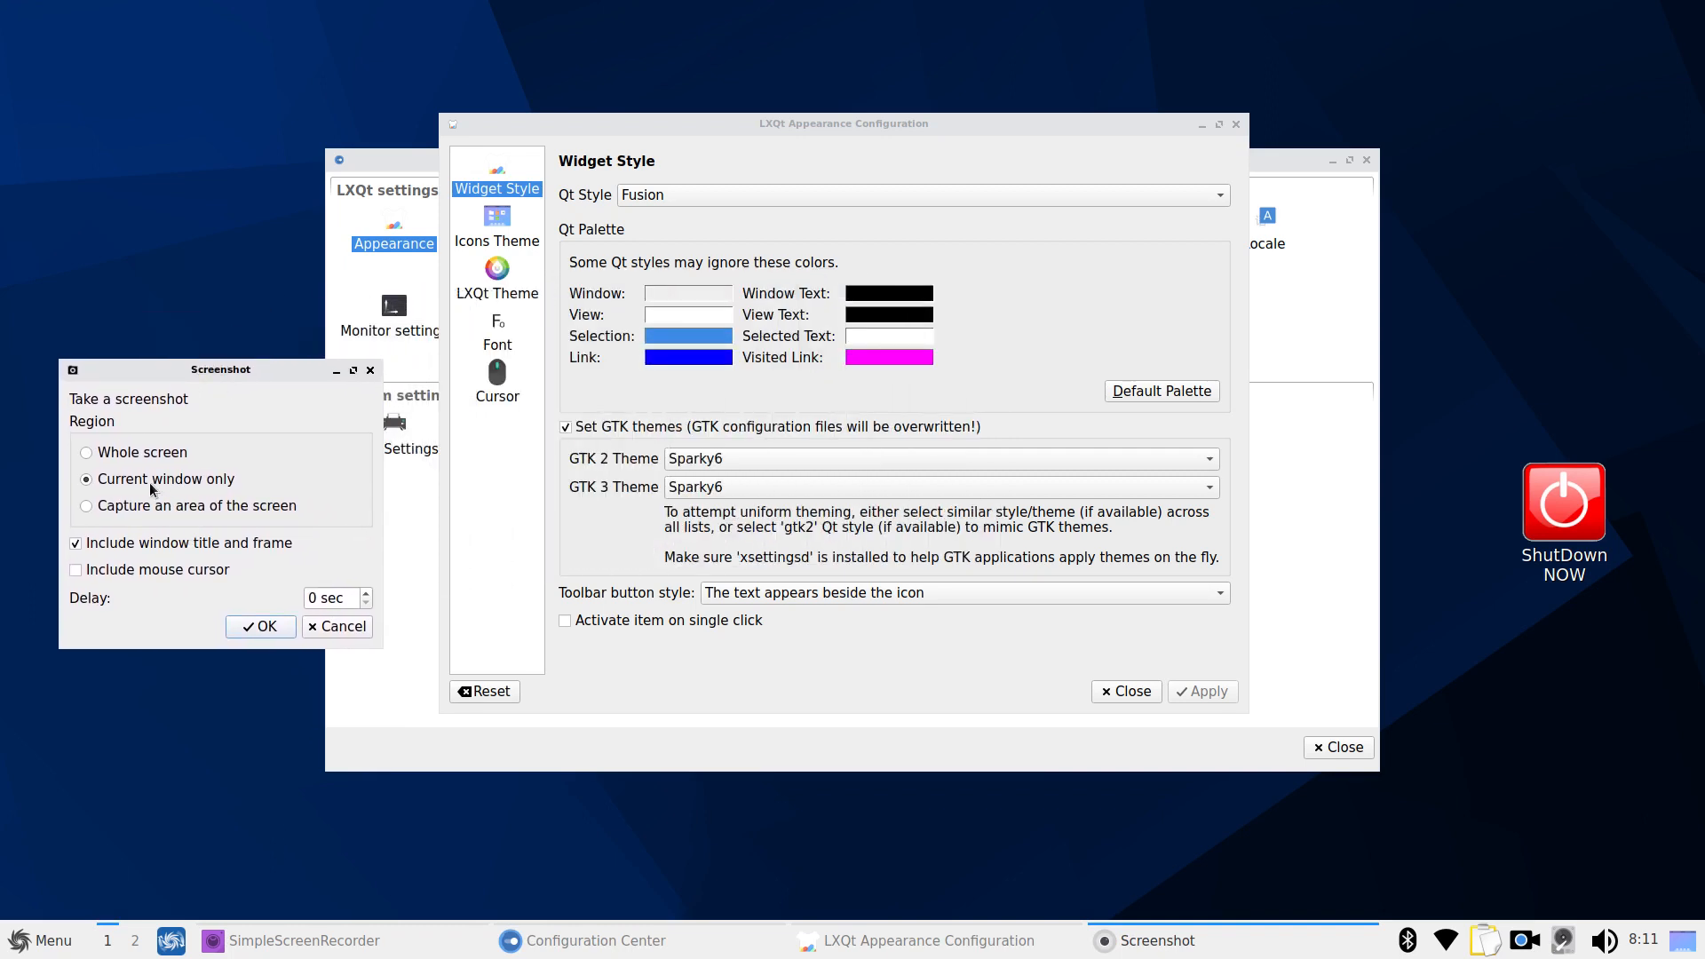
left_click(346, 632)
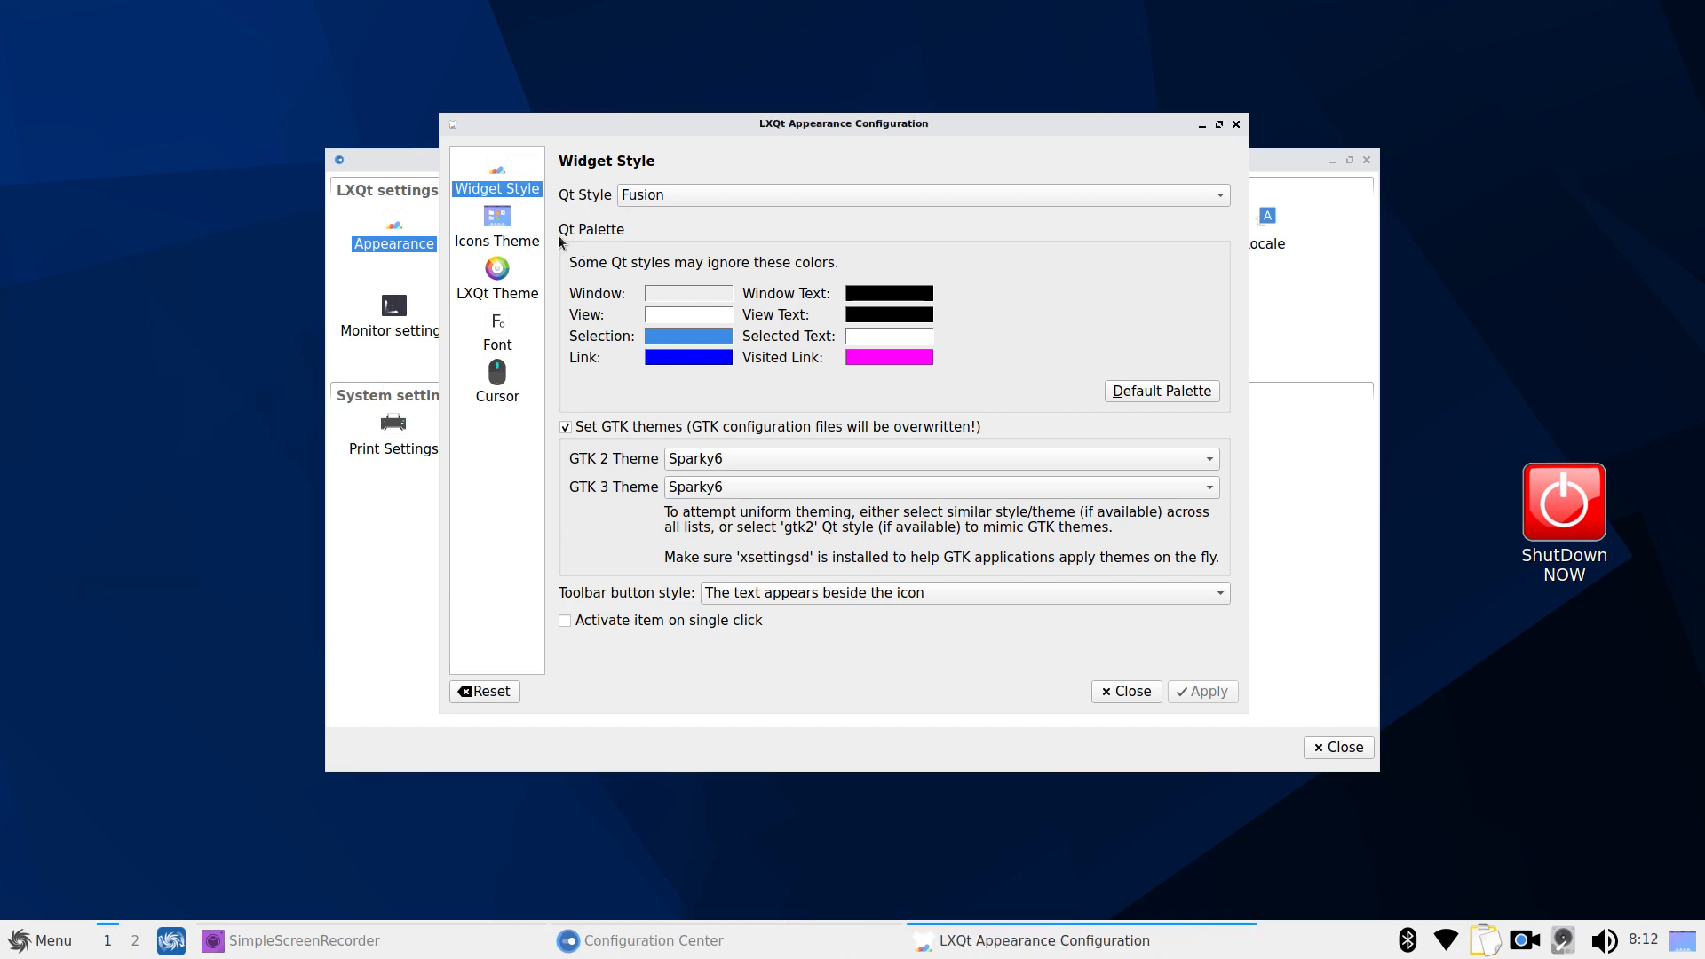
Browse the icon theme, LXQt theme, font and cursor pages, then close Appearance
left_click(491, 225)
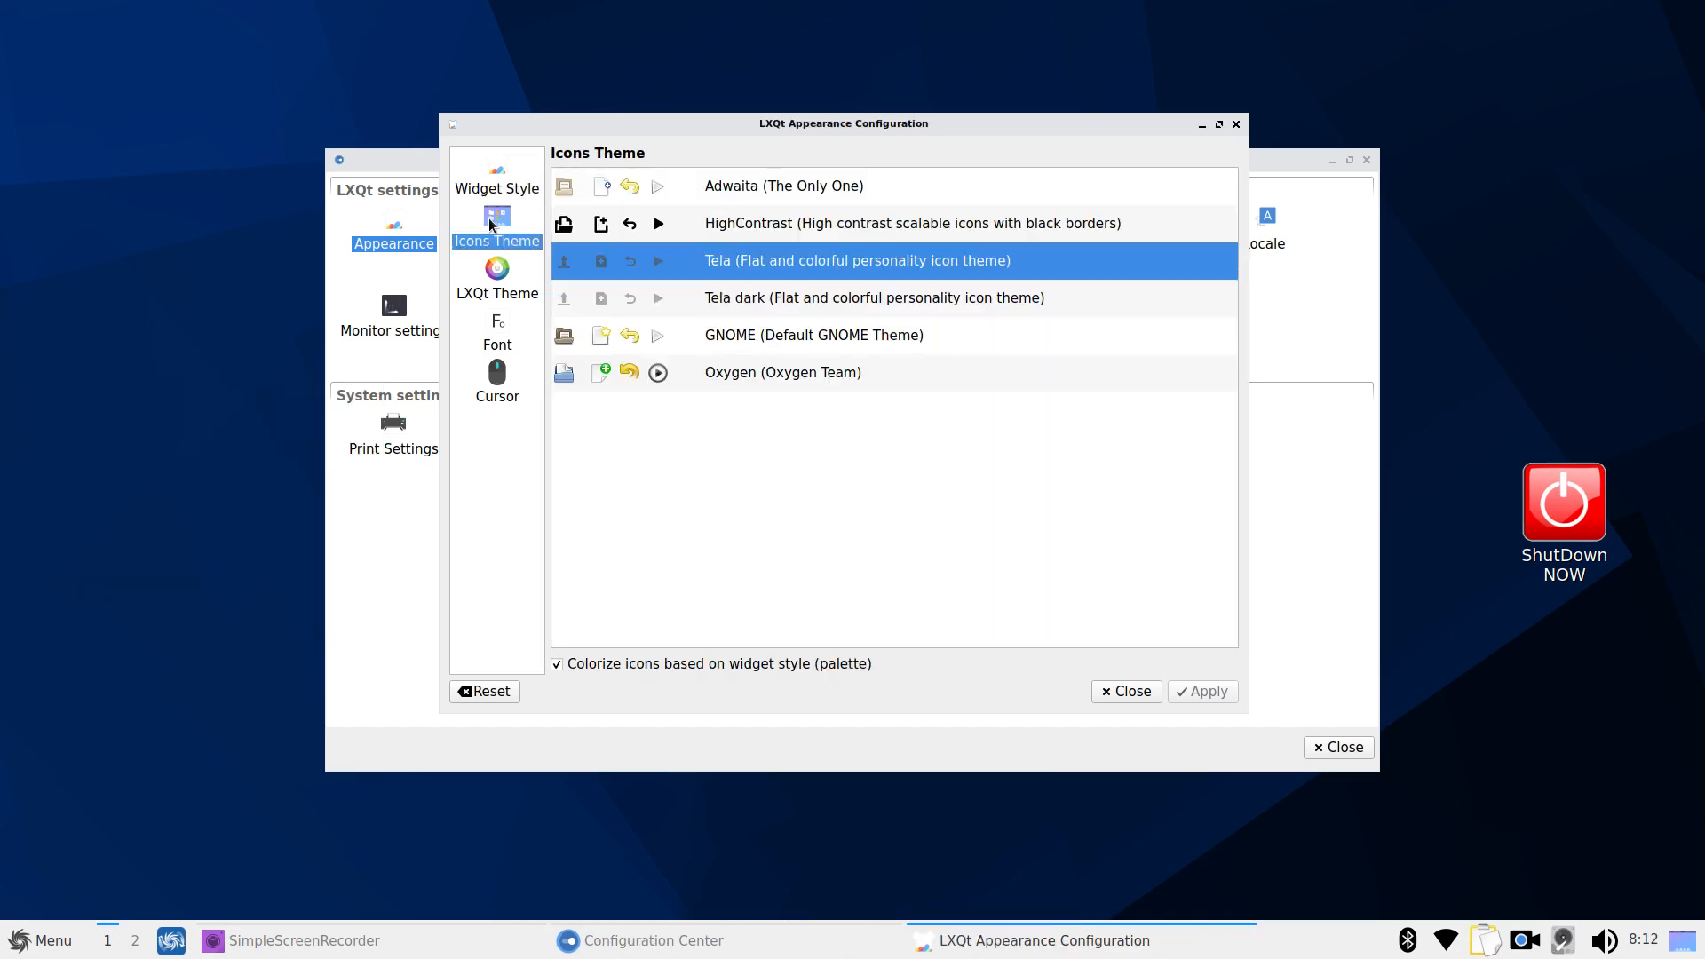
left_click(491, 288)
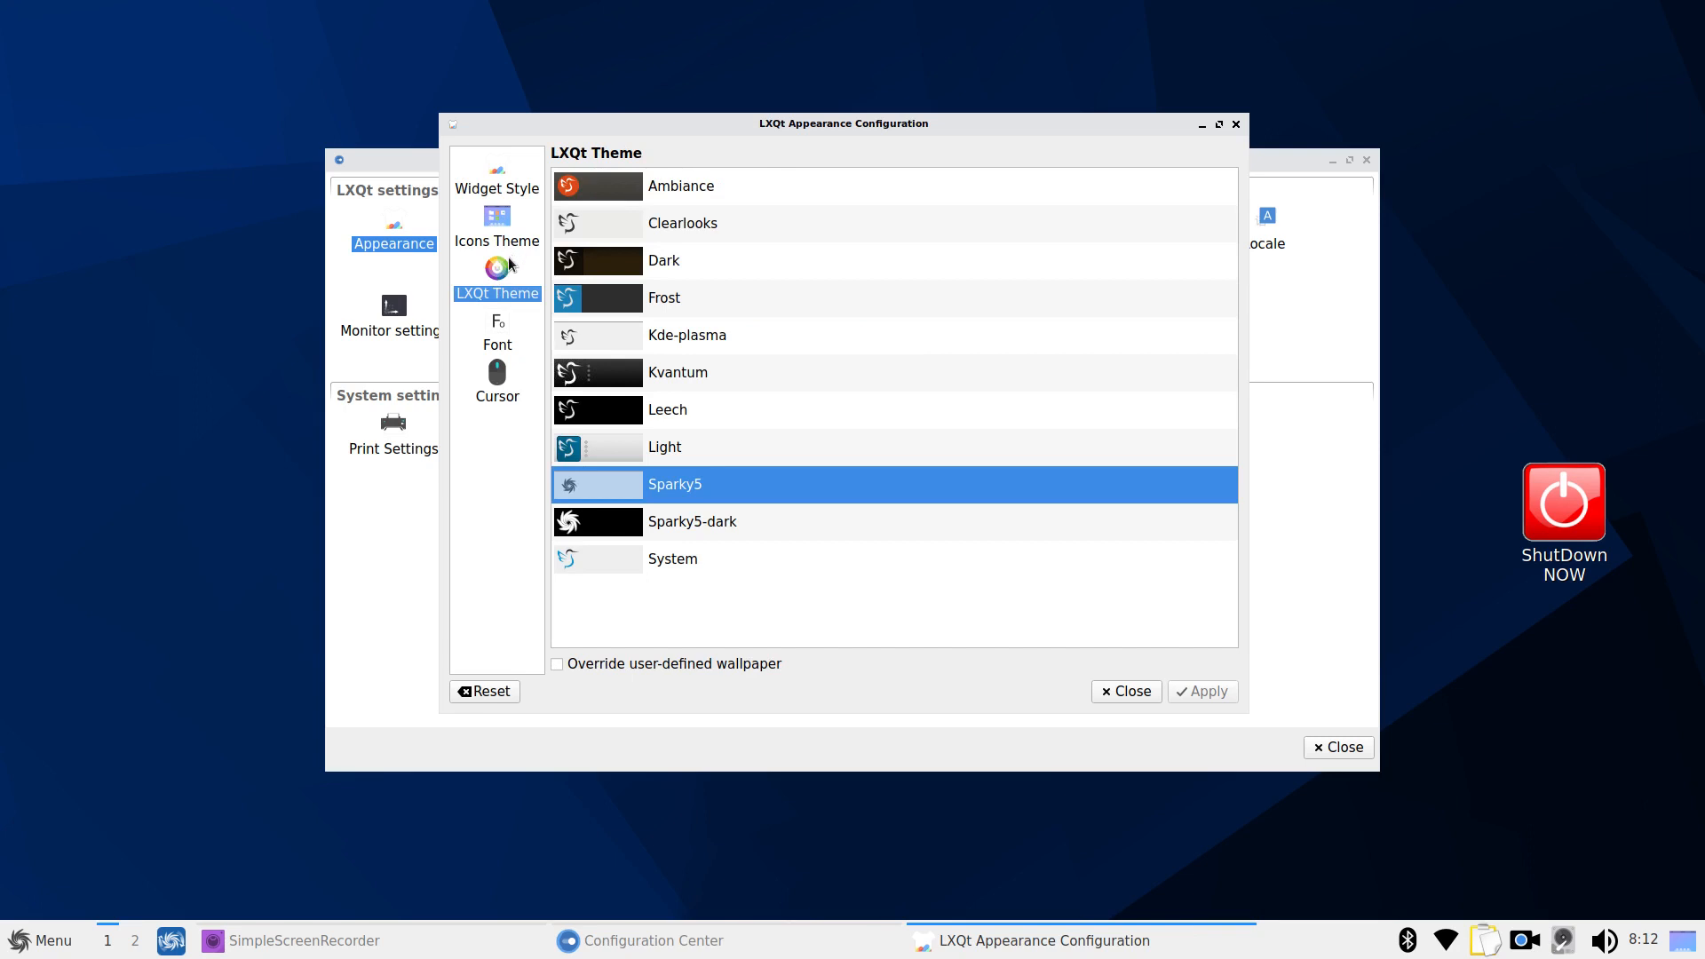
left_click(502, 329)
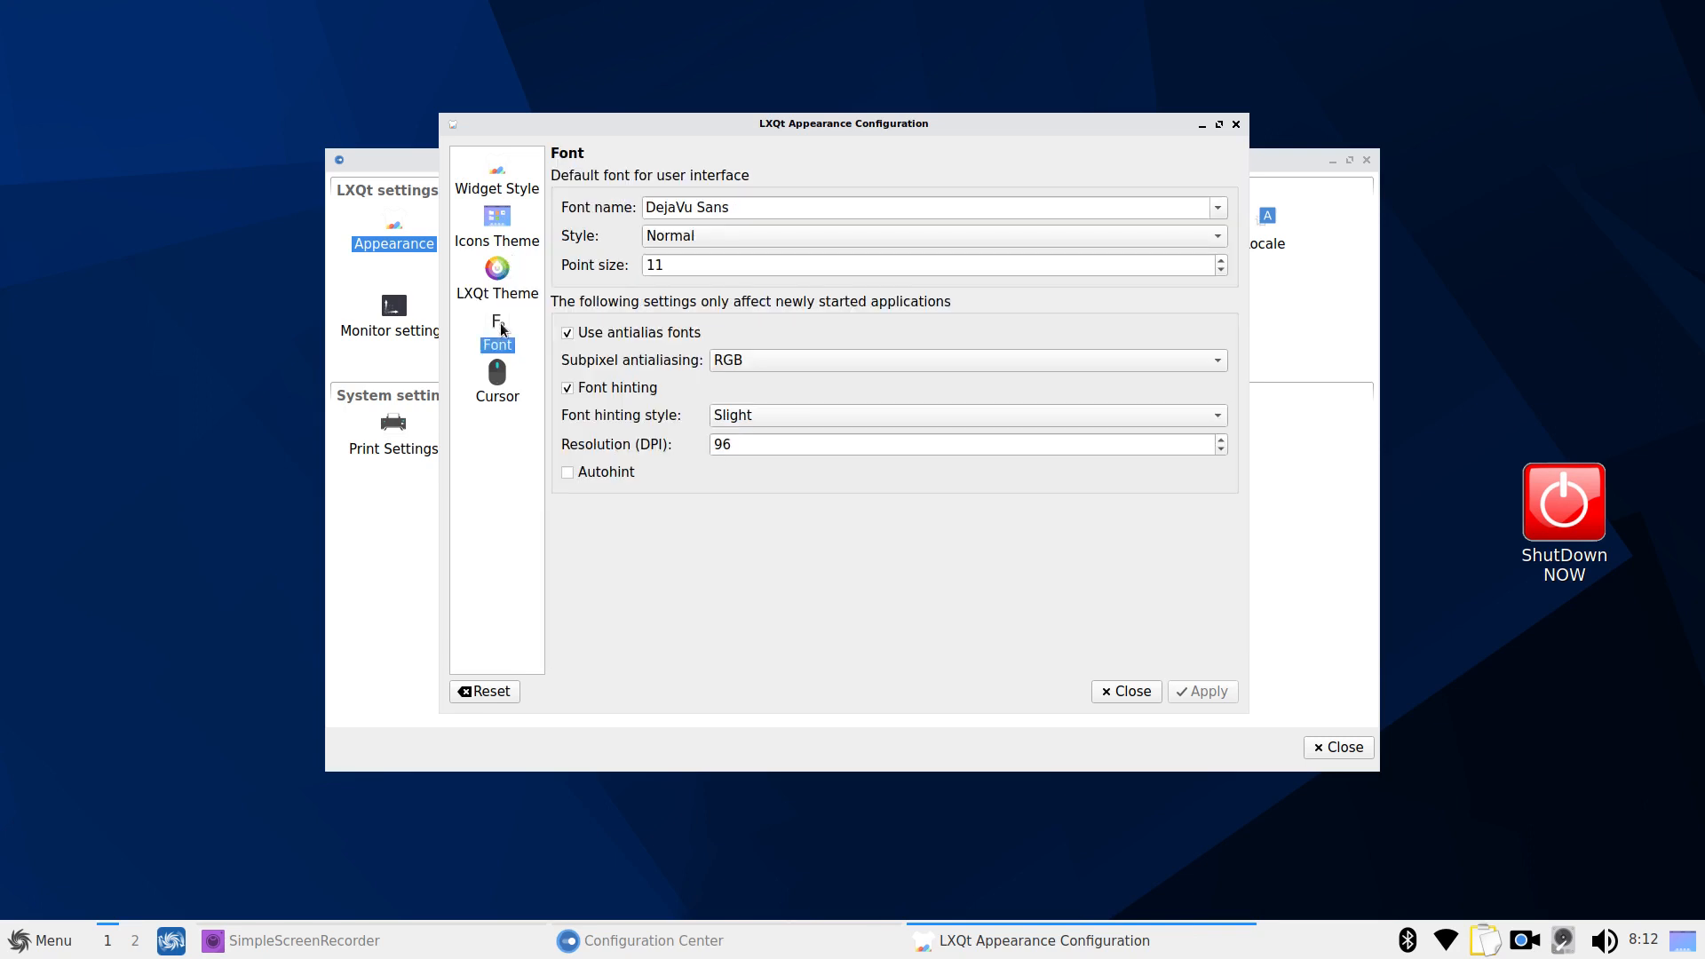
left_click(495, 380)
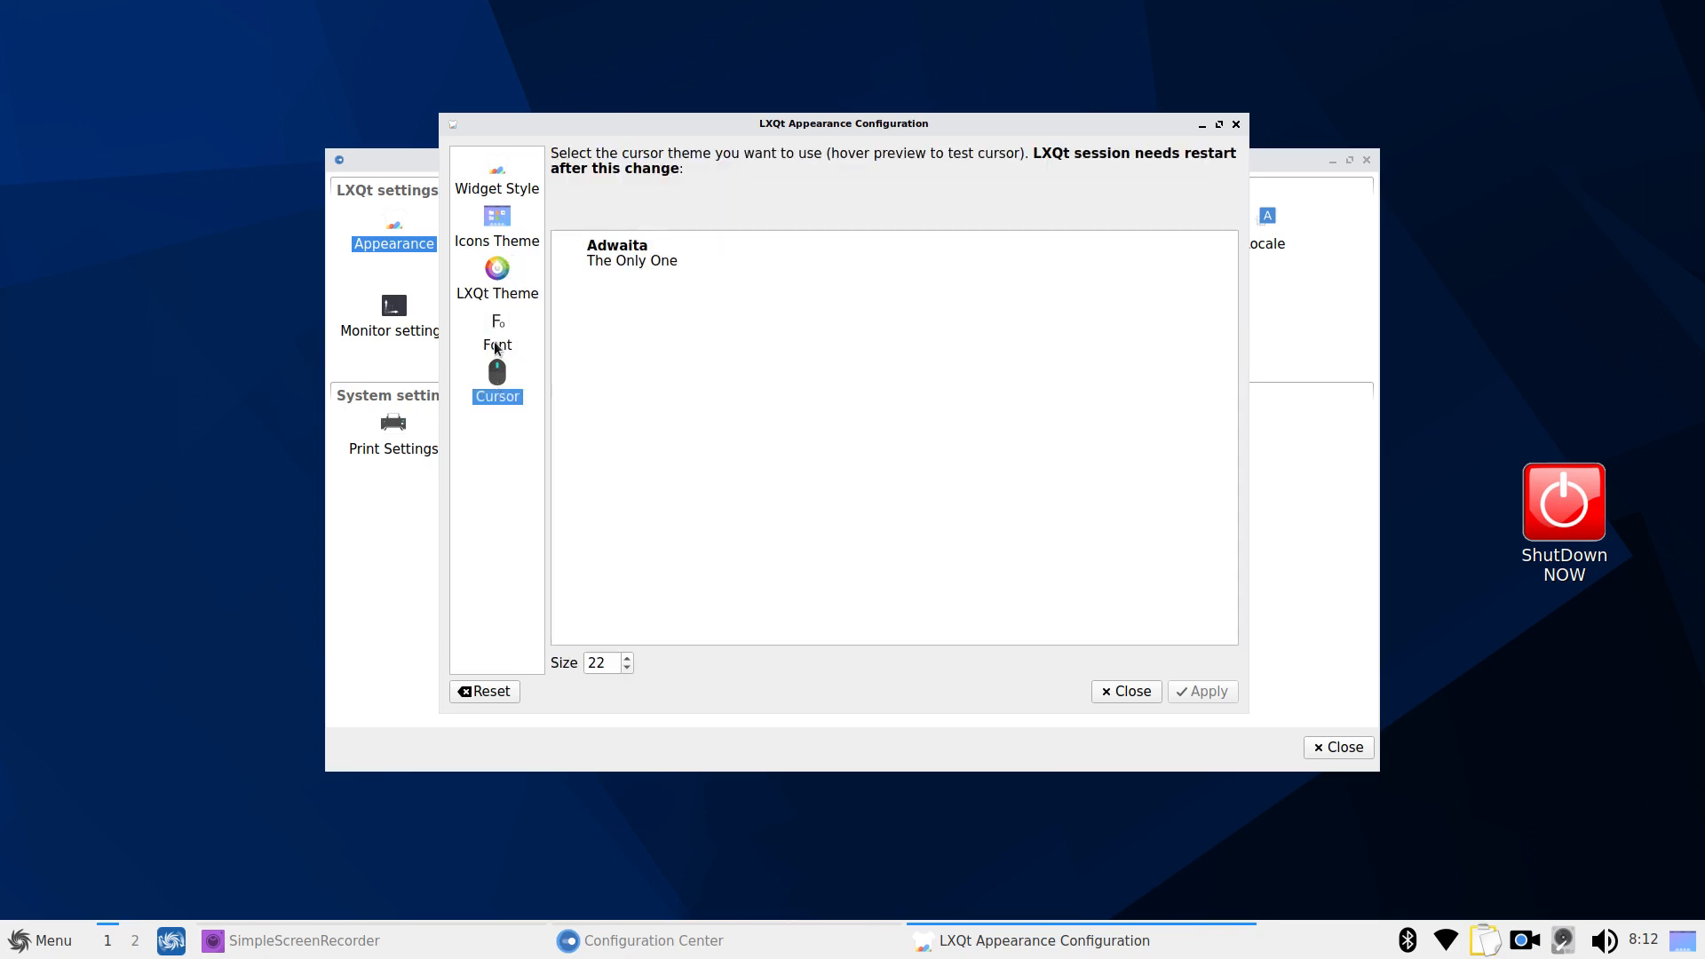
left_click(1235, 125)
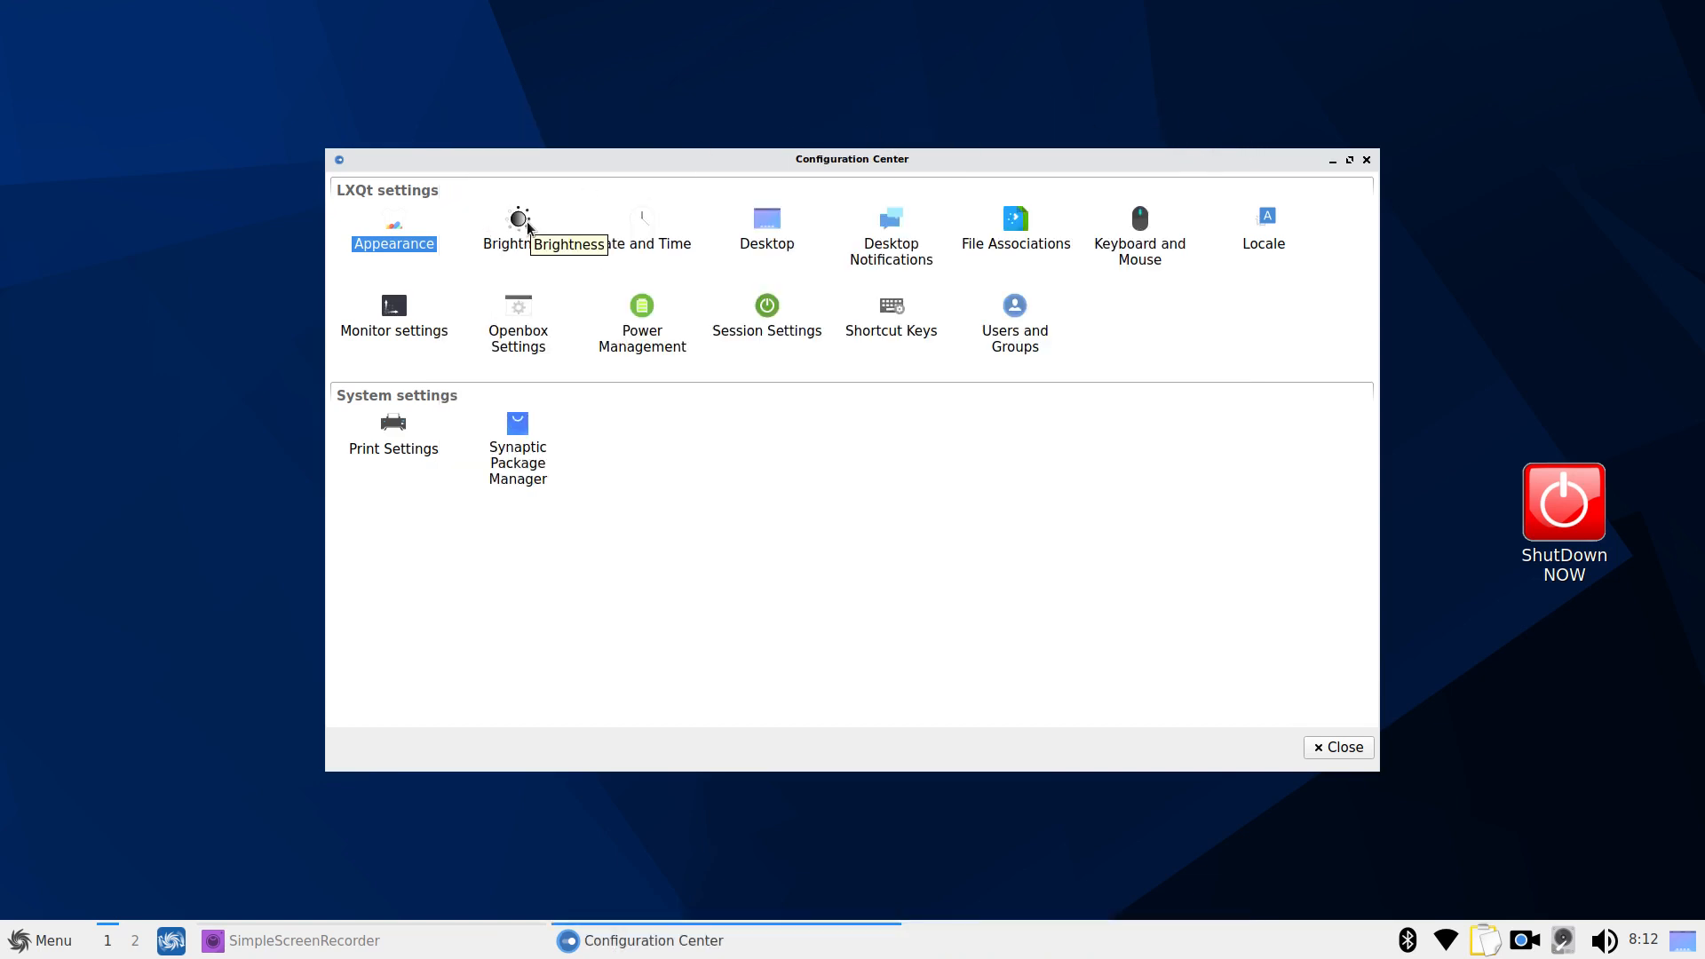
Open the Desktop preferences from the Configuration Center list
left_click(526, 245)
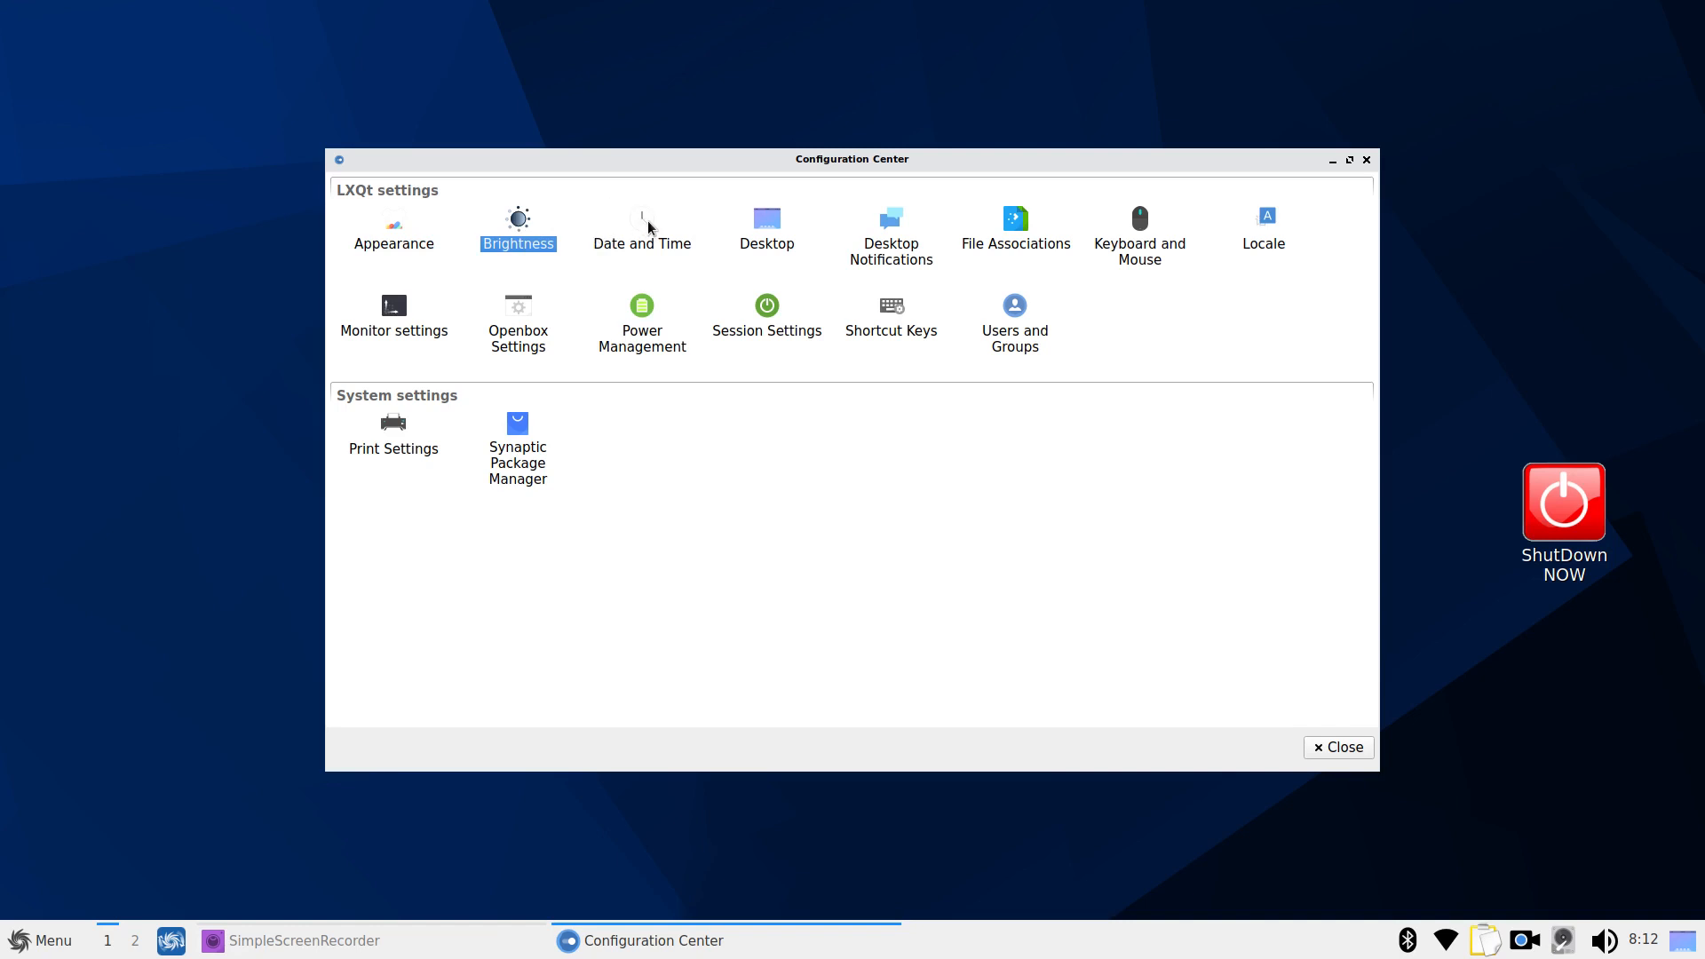
left_click(769, 222)
double_click(771, 223)
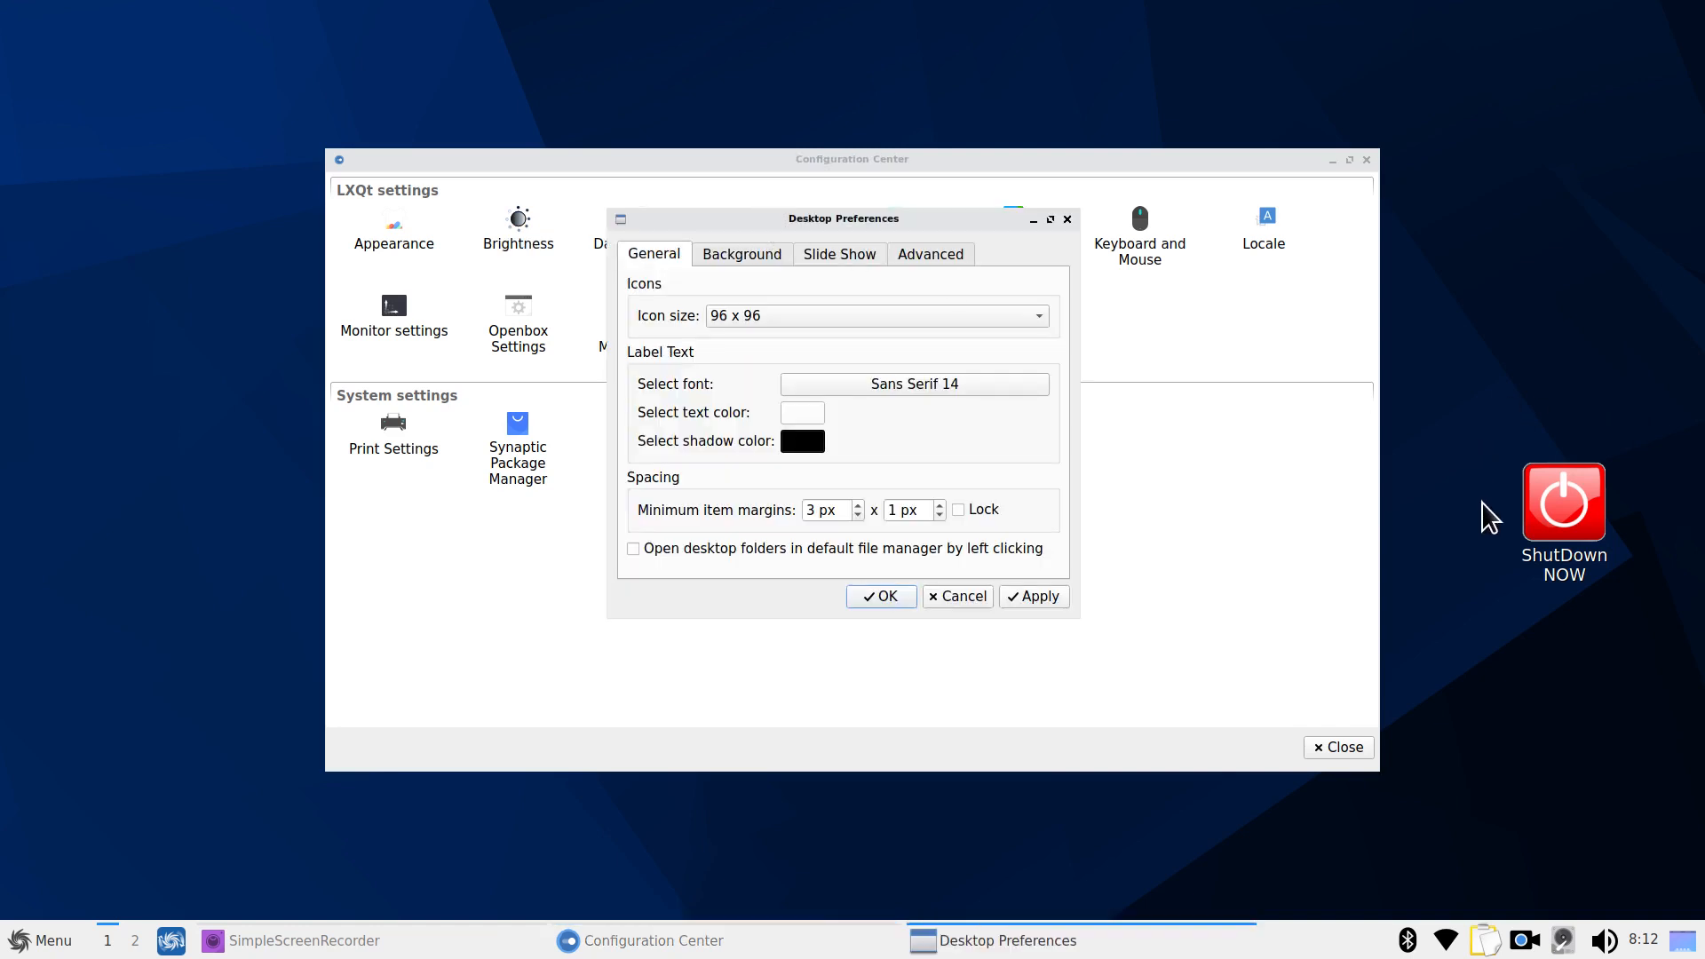
Set desktop icons to 36 x 36 with Sans Serif 10 labels and apply
left_click(793, 318)
left_click(780, 408)
left_click(969, 387)
left_click(1021, 352)
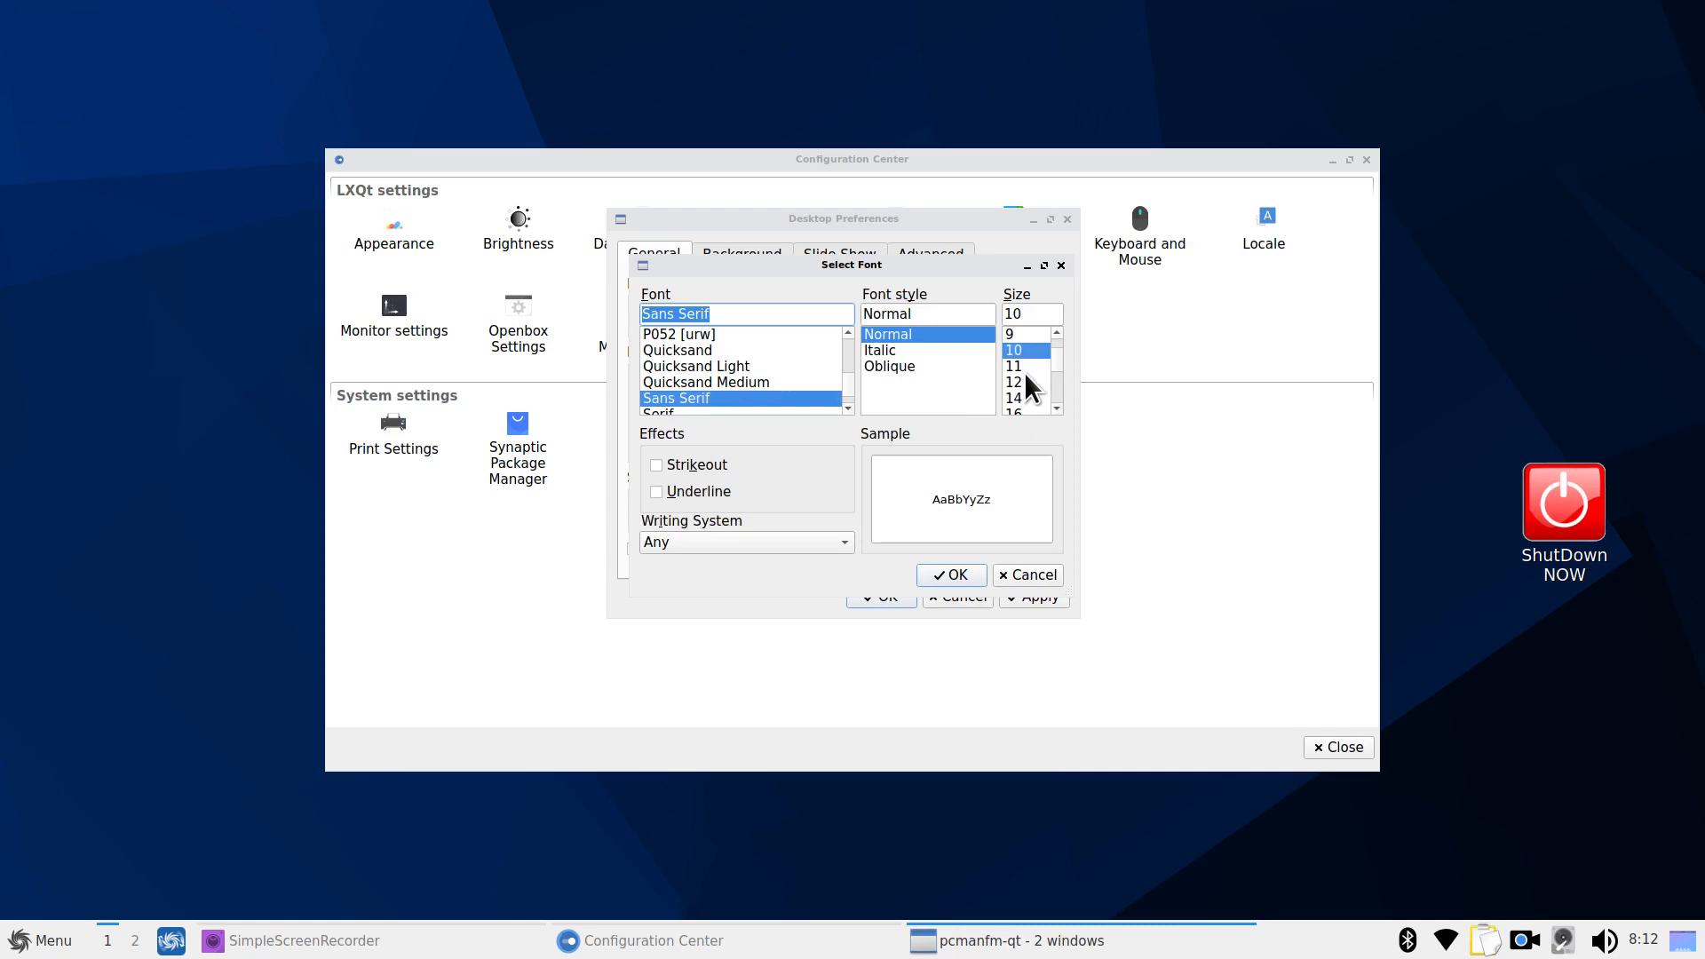
left_click(945, 576)
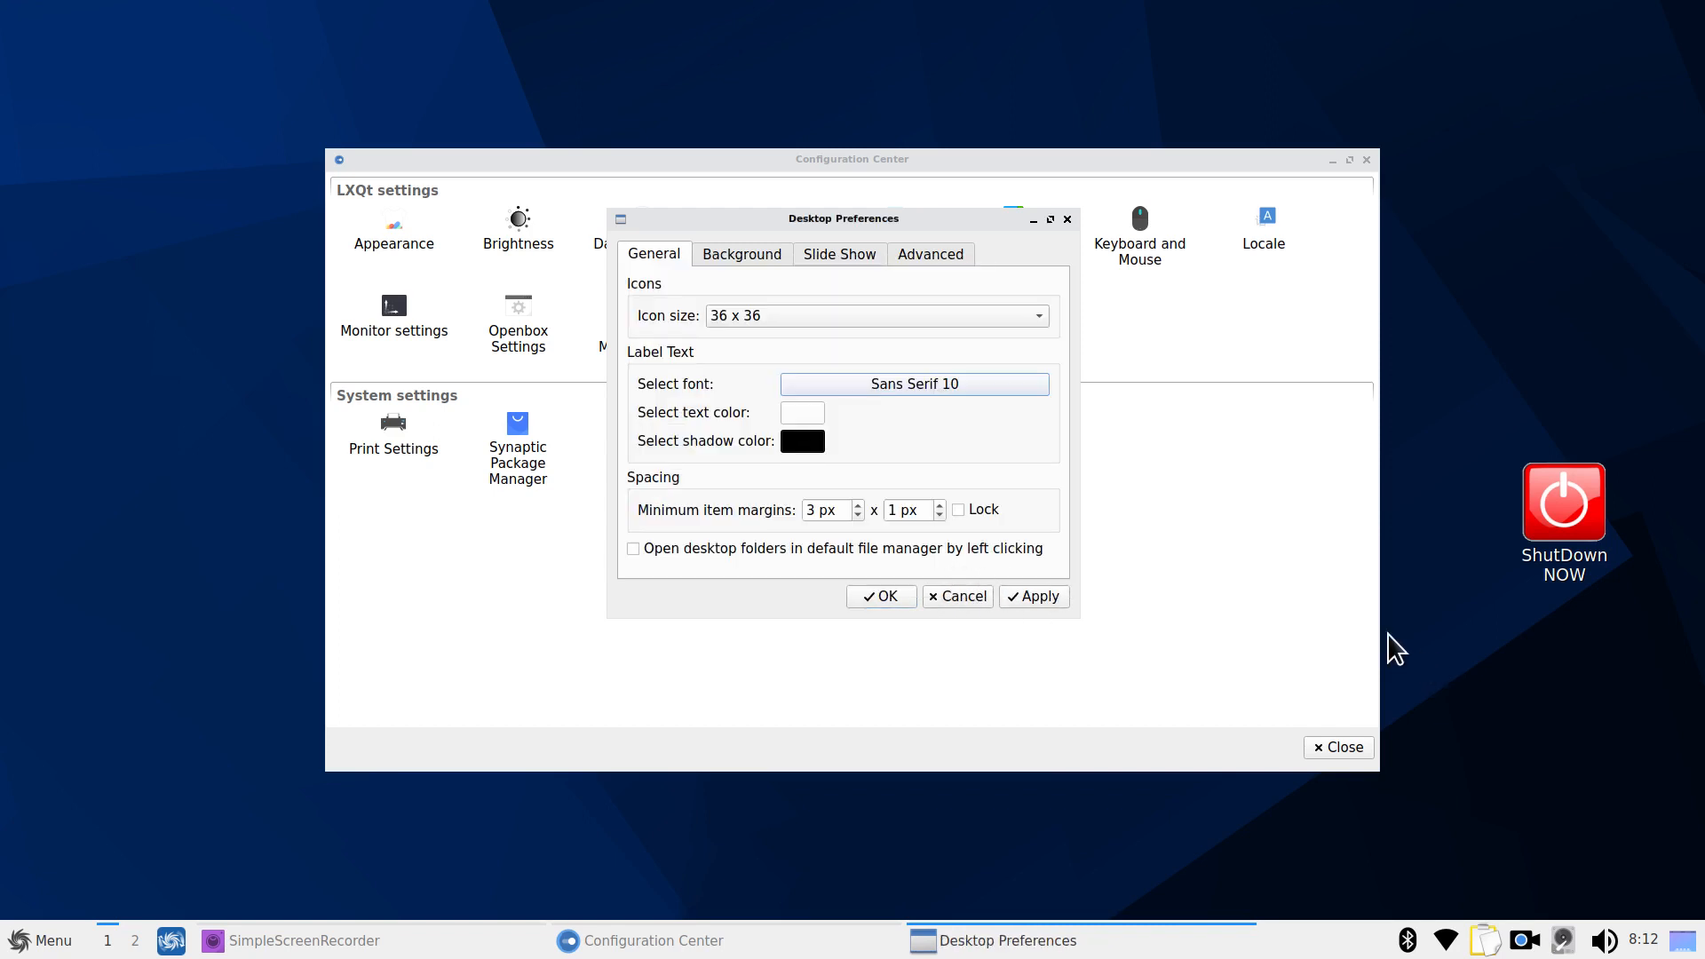
left_click(1025, 595)
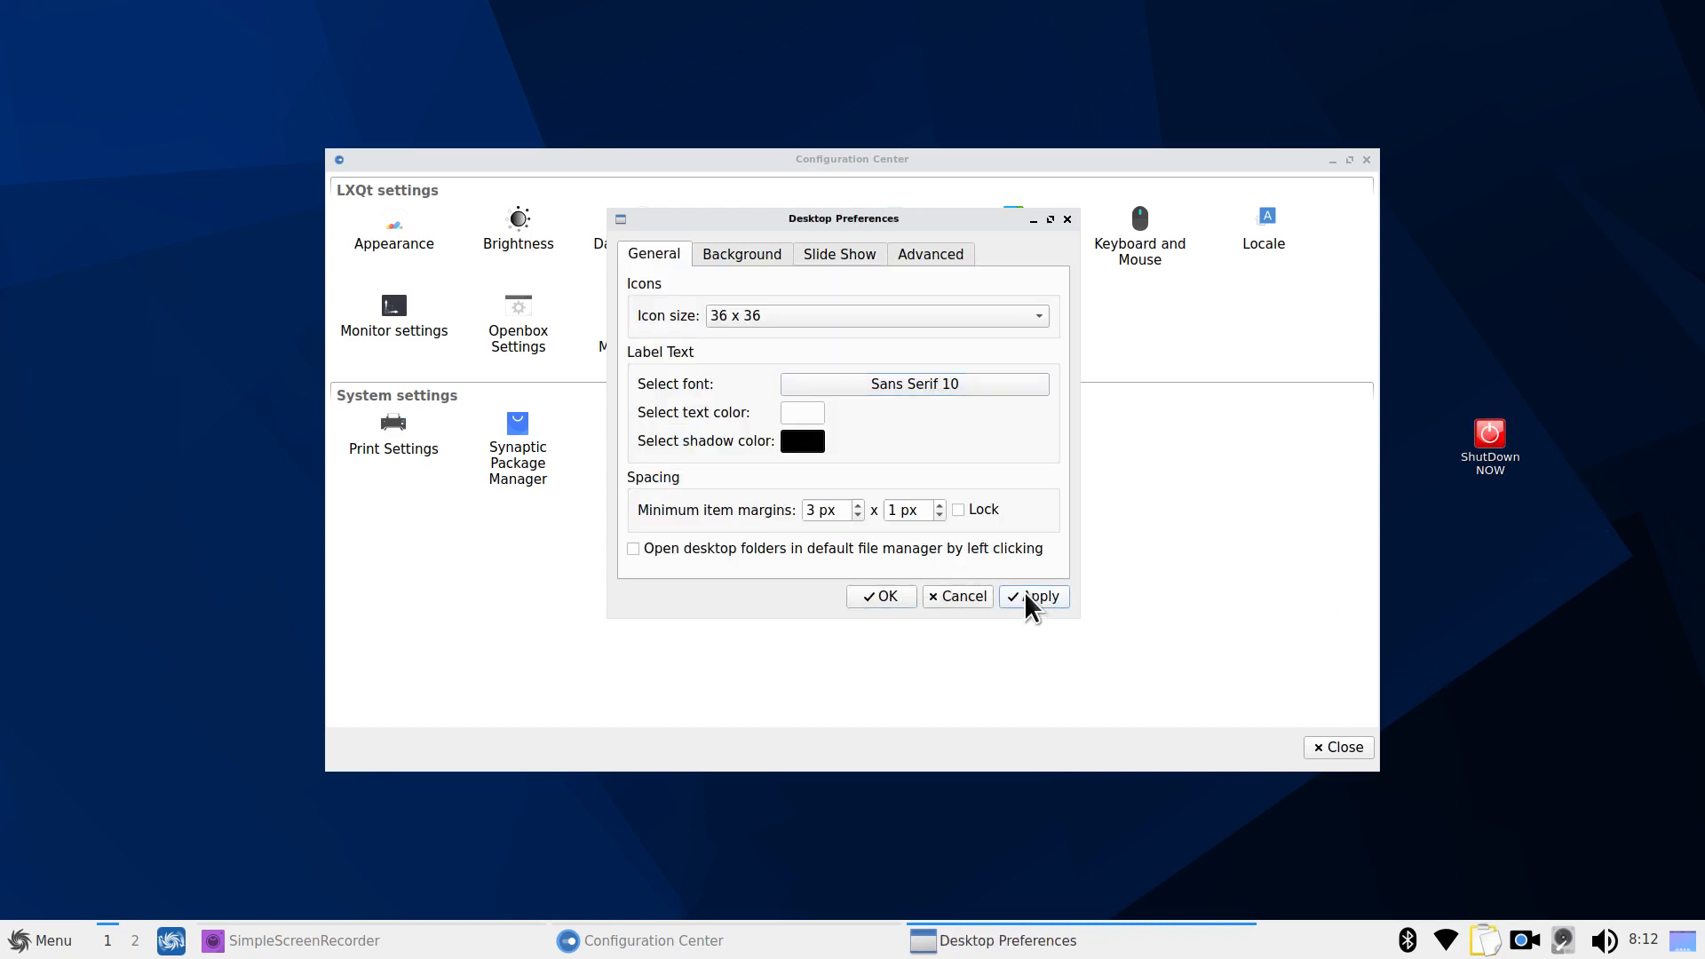
Add Home and Trash shortcuts to the desktop from the Advanced settings
left_click(930, 252)
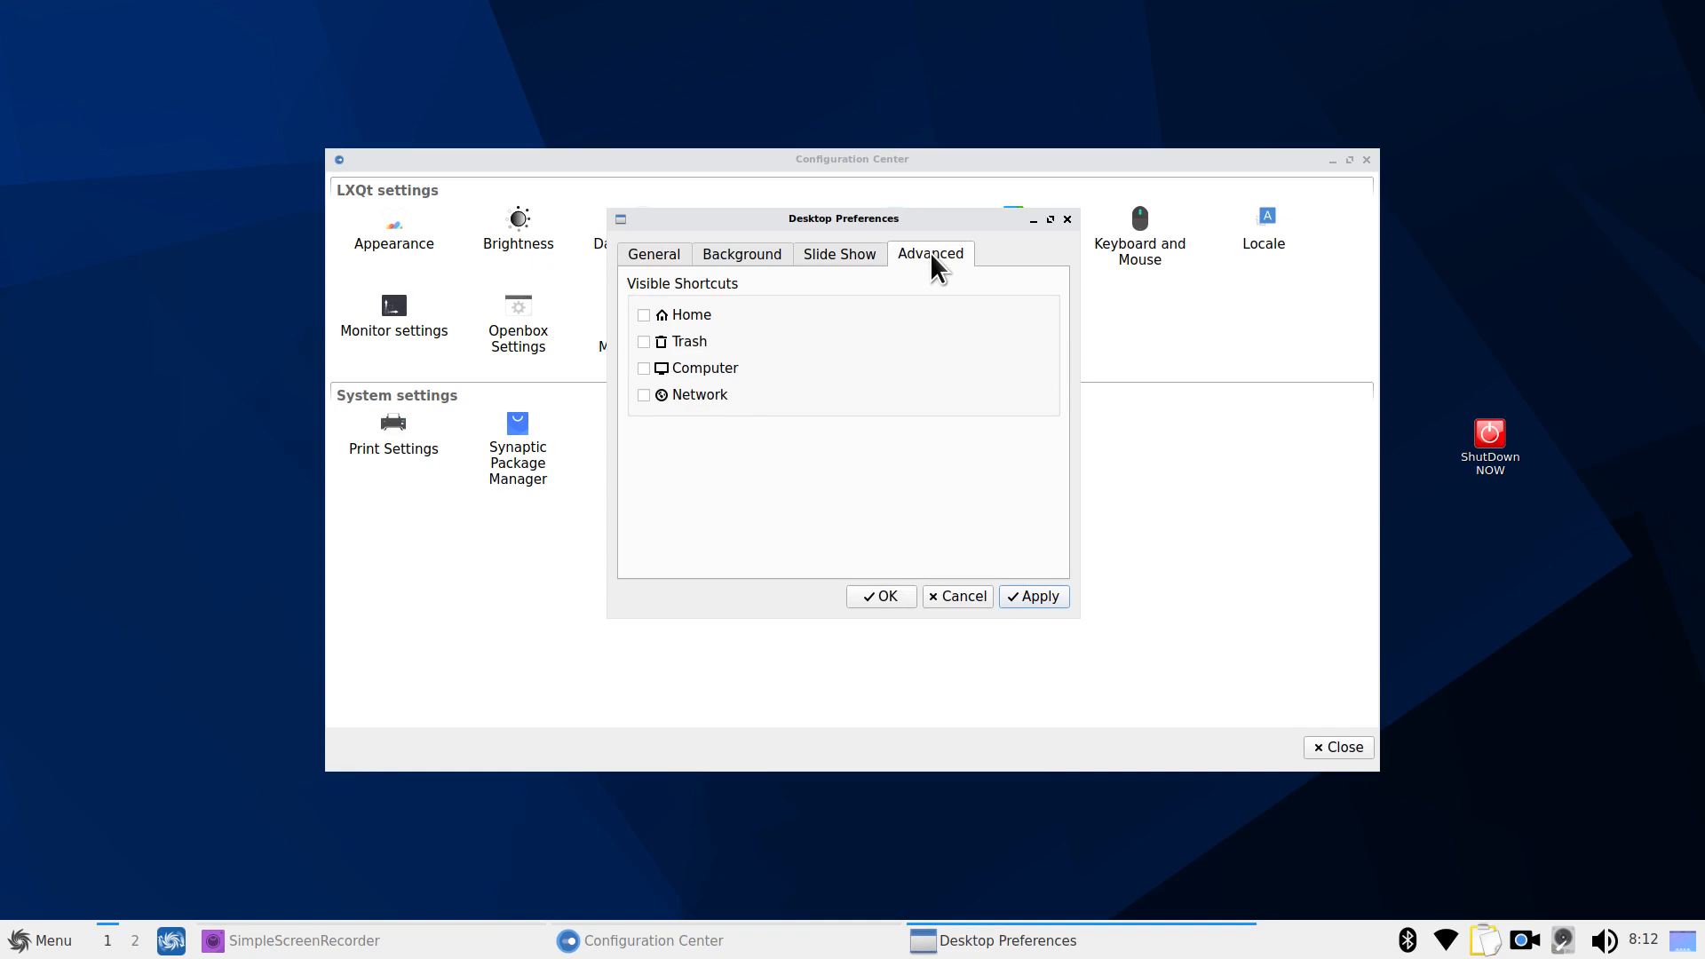
left_click(645, 342)
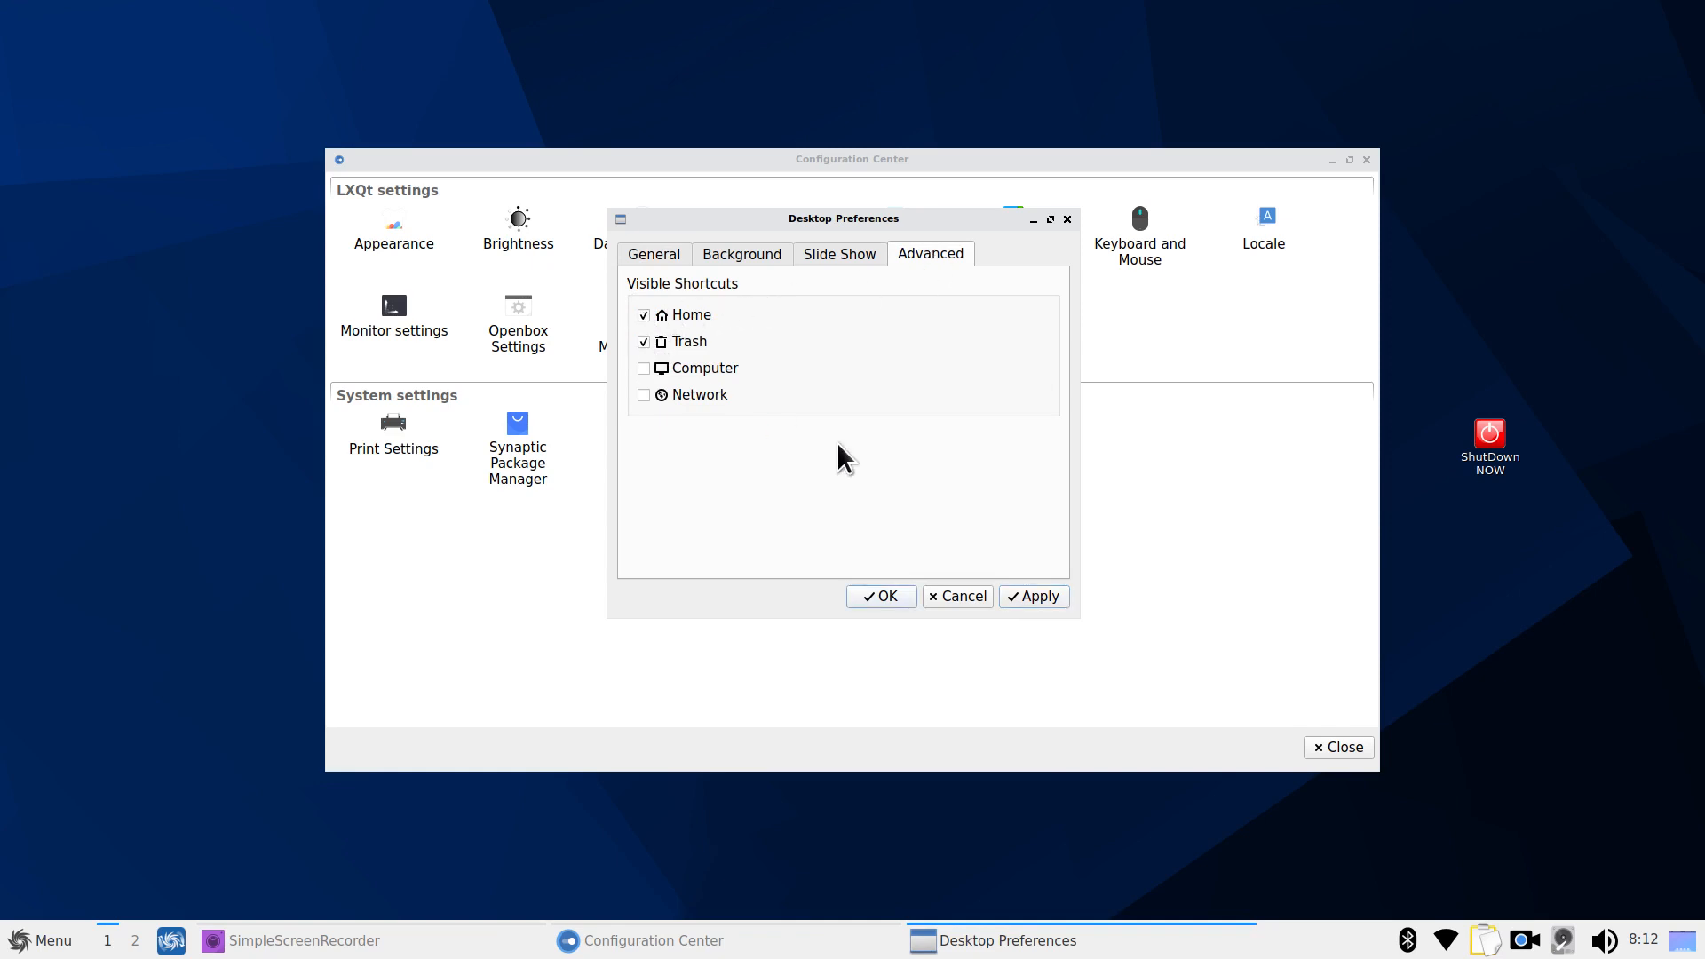
left_click(1040, 597)
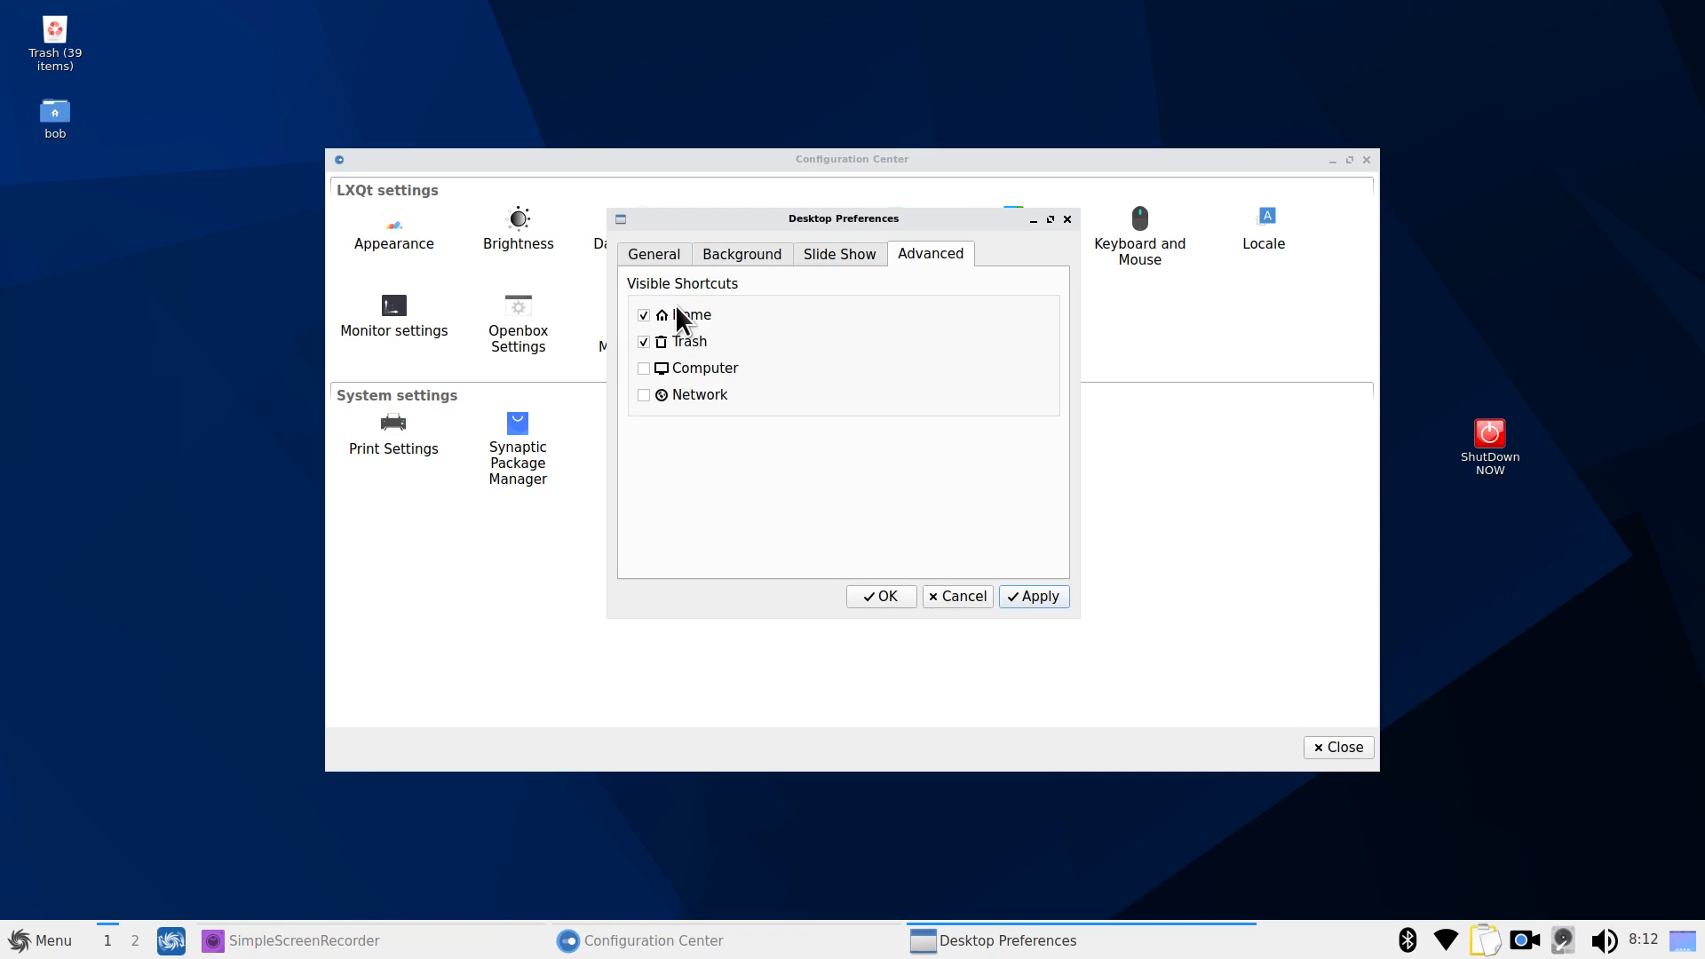
Restore 96 x 96 desktop icons with Sans Serif 14 labels, applying both changes
left_click(653, 254)
left_click(906, 320)
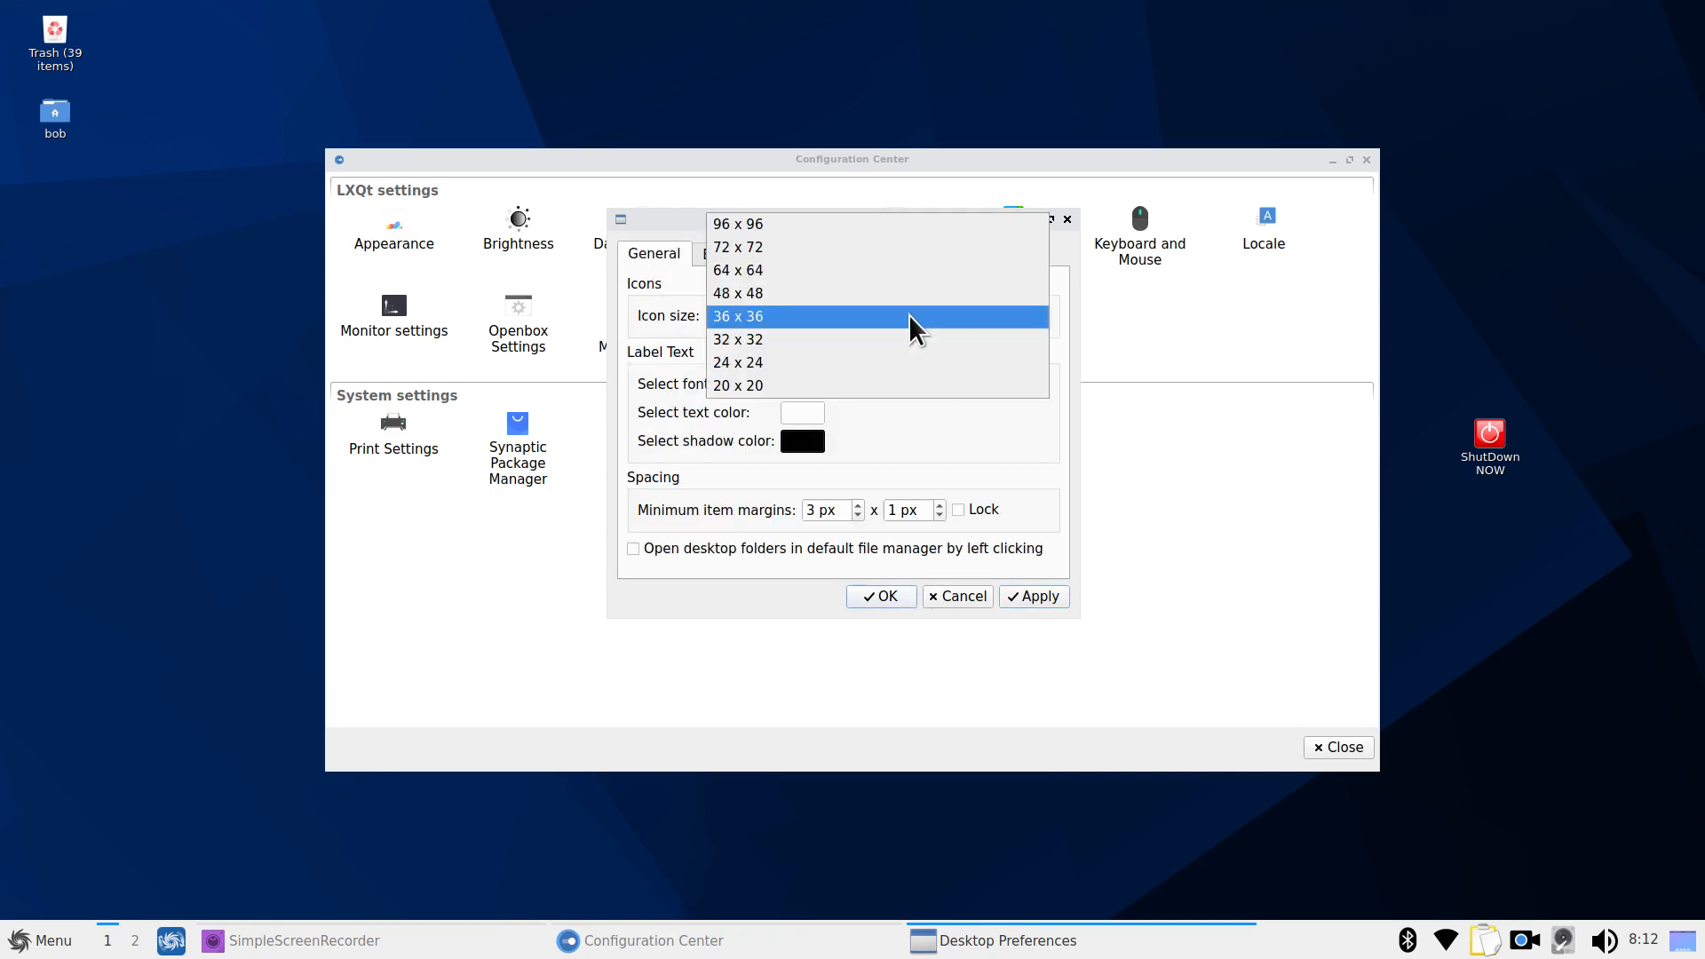
left_click(875, 223)
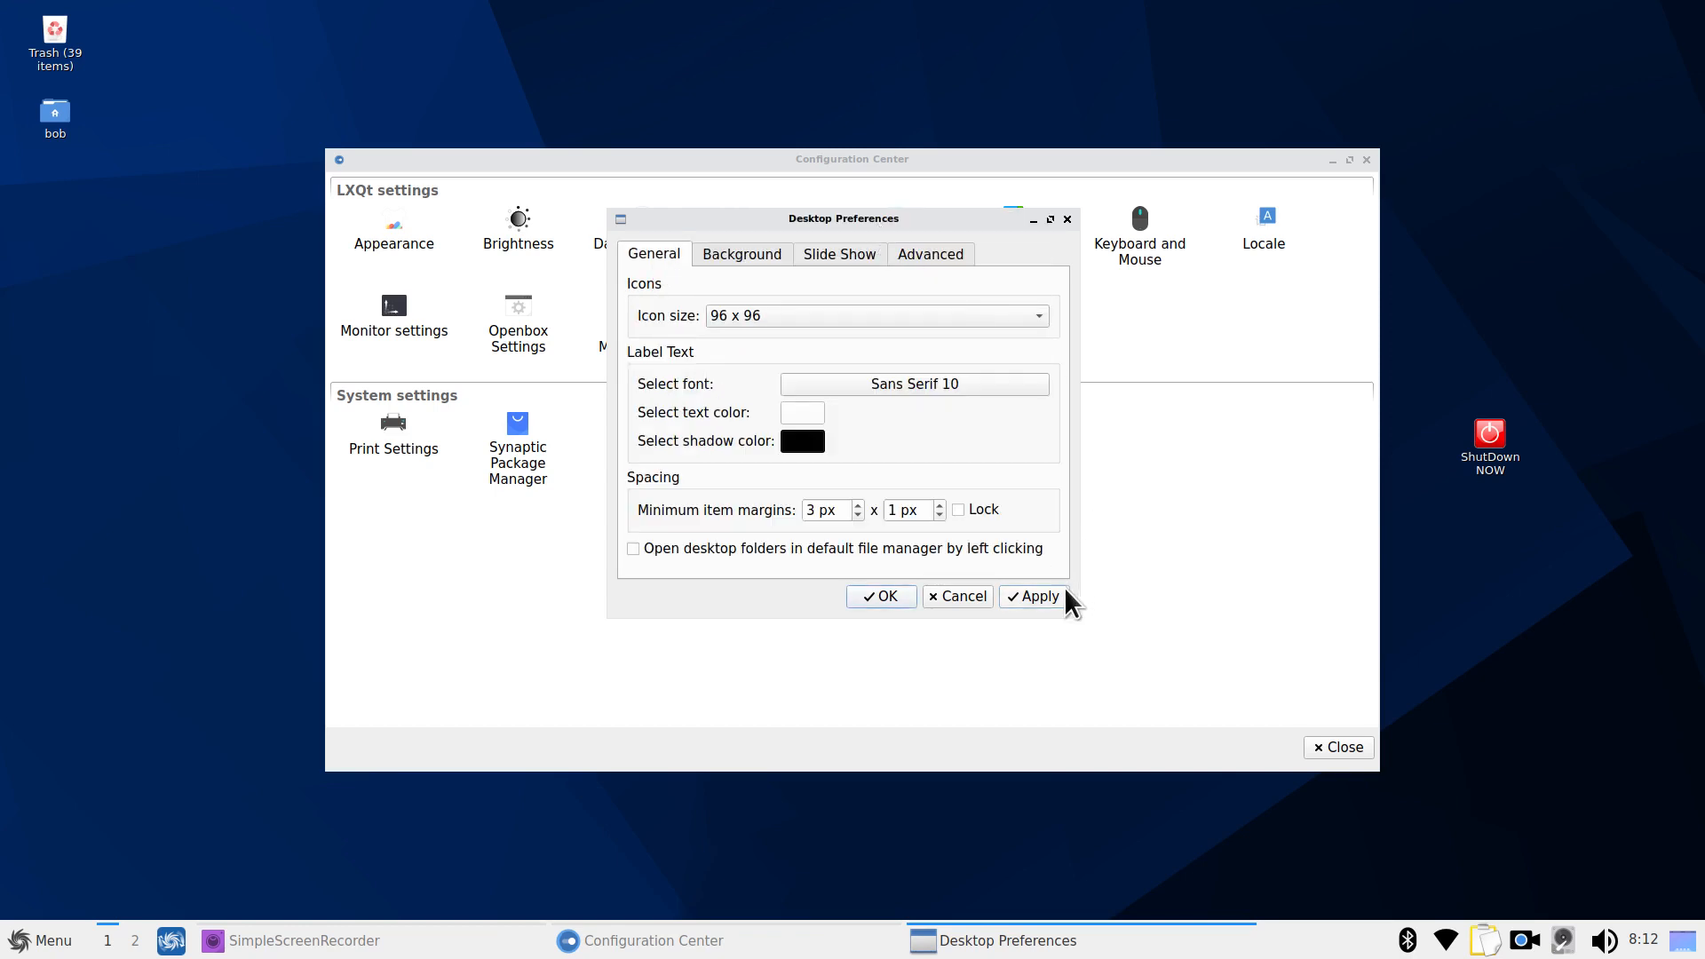
left_click(1033, 596)
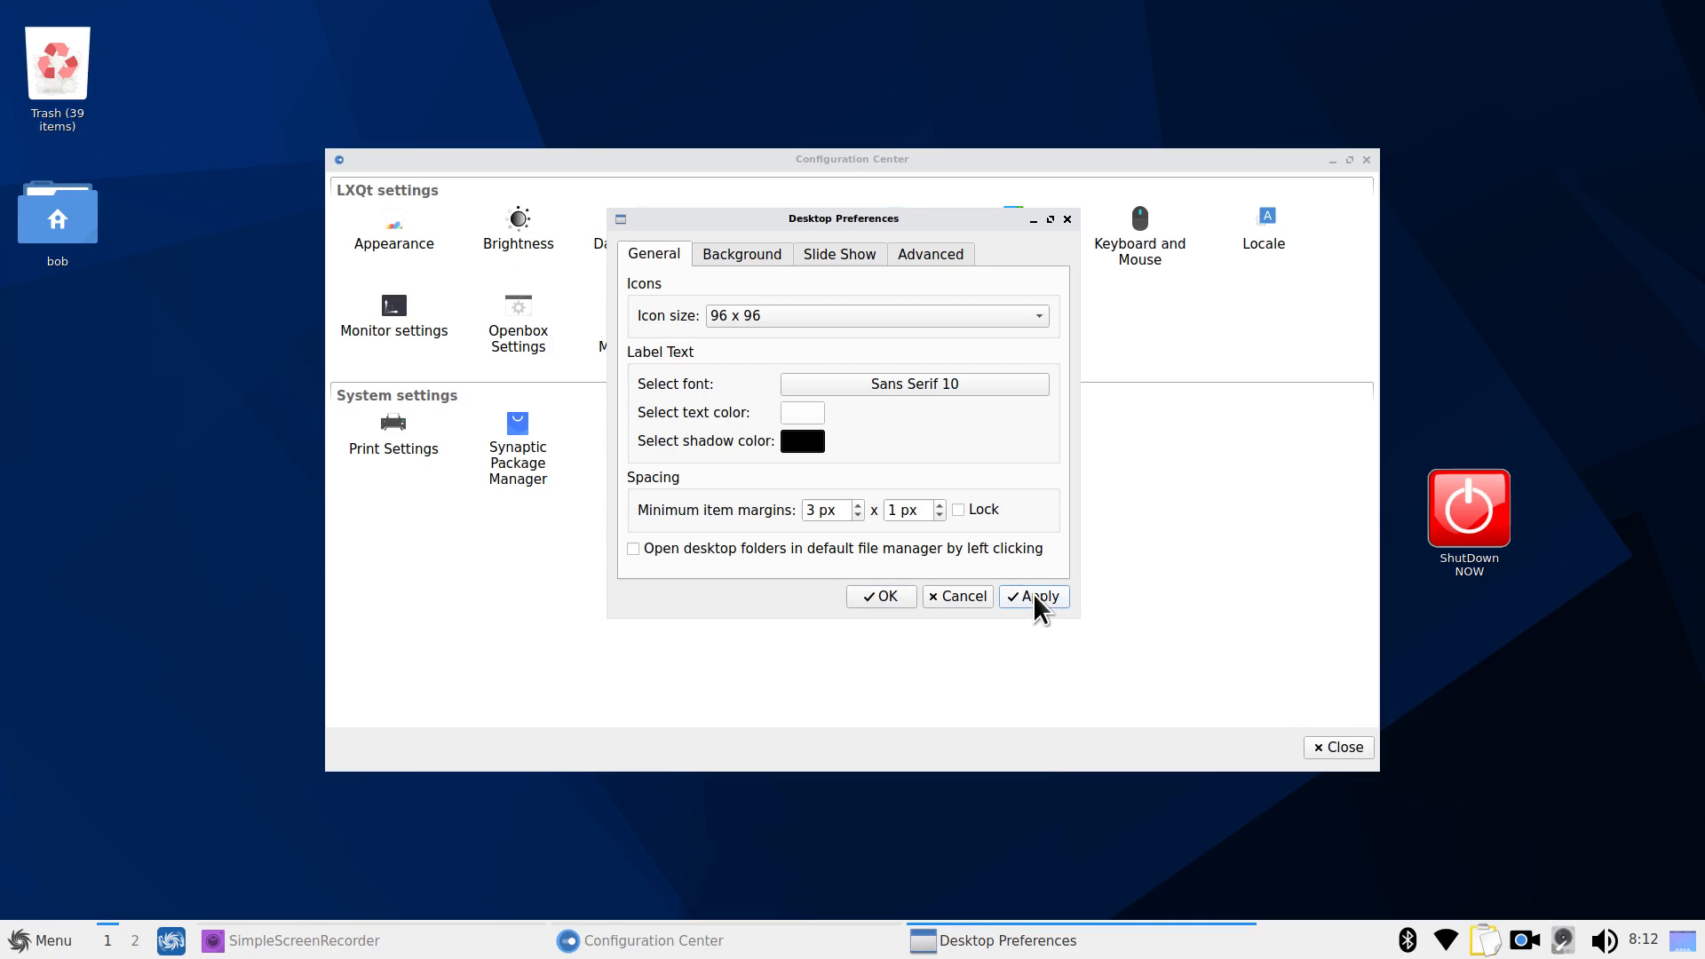
left_click(937, 388)
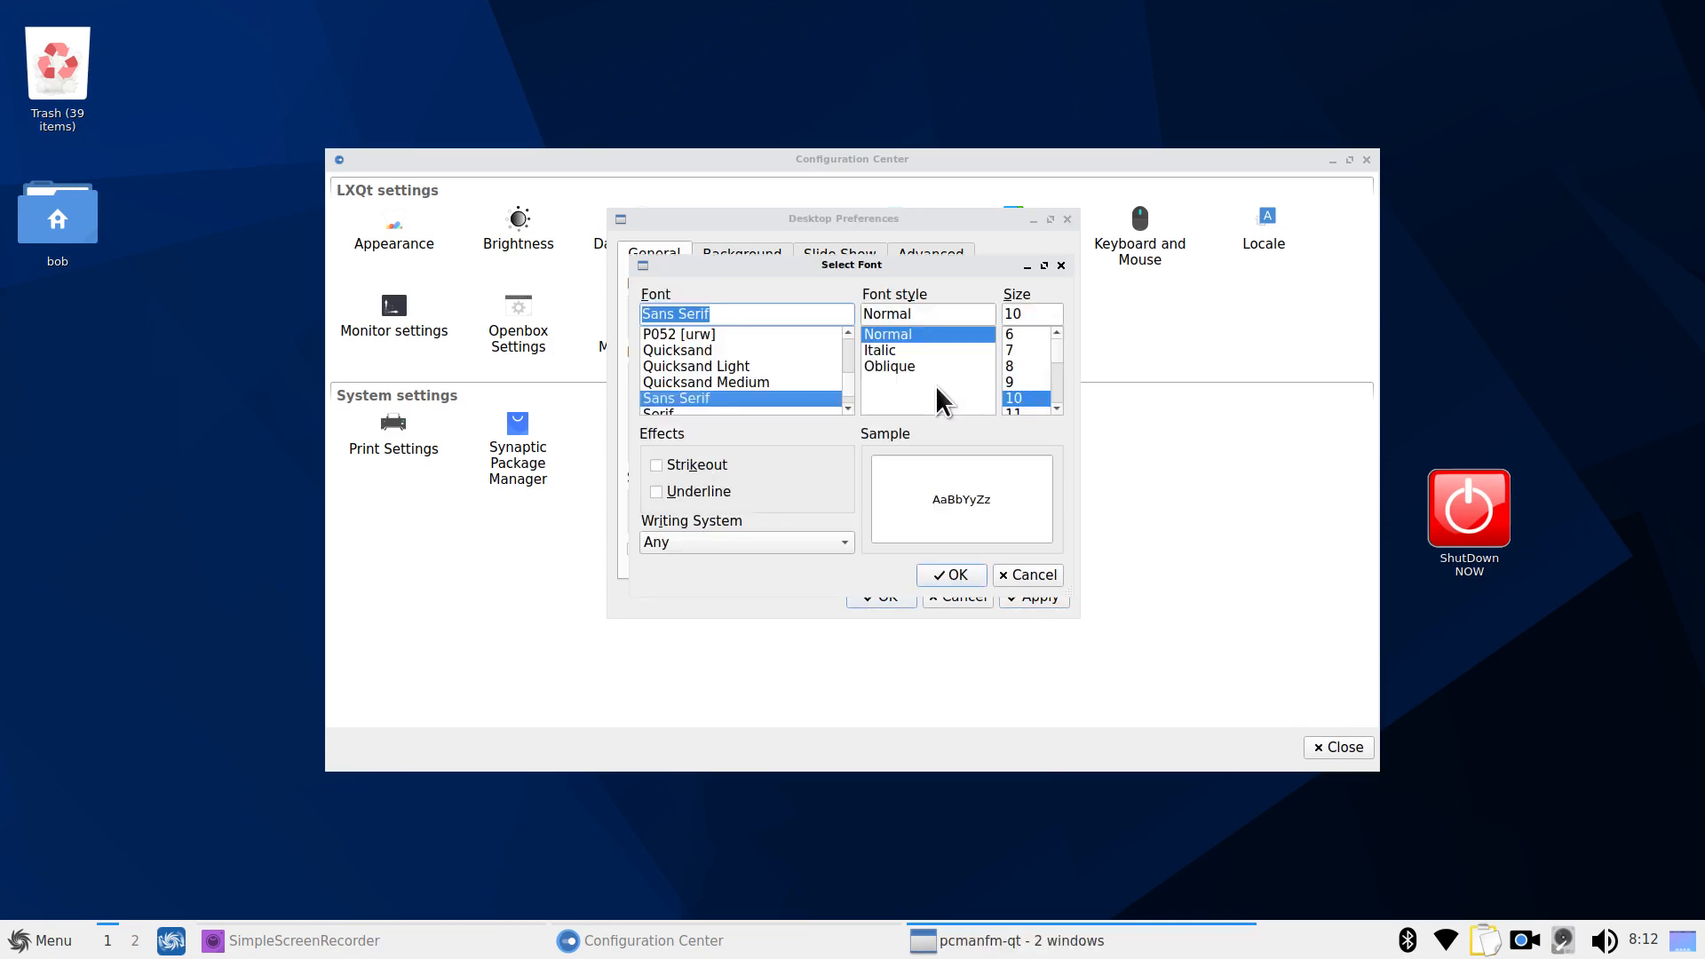
left_click(1058, 407)
left_click(1058, 407)
left_click(1058, 407)
left_click(1058, 407)
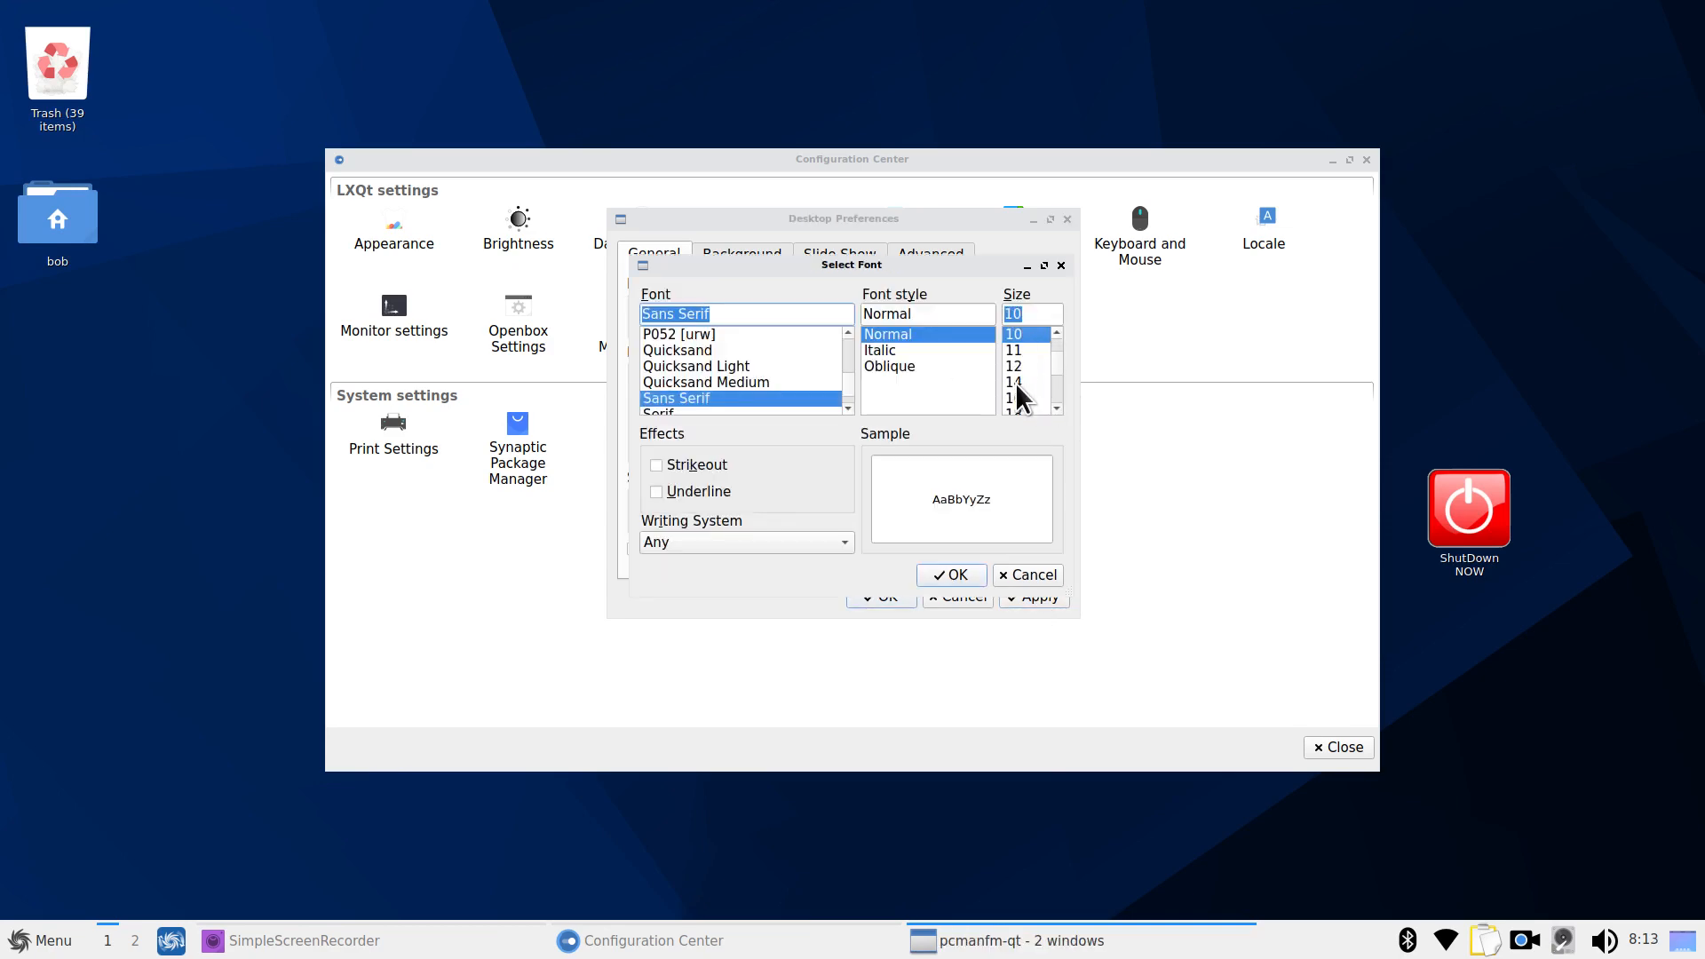
left_click(1017, 384)
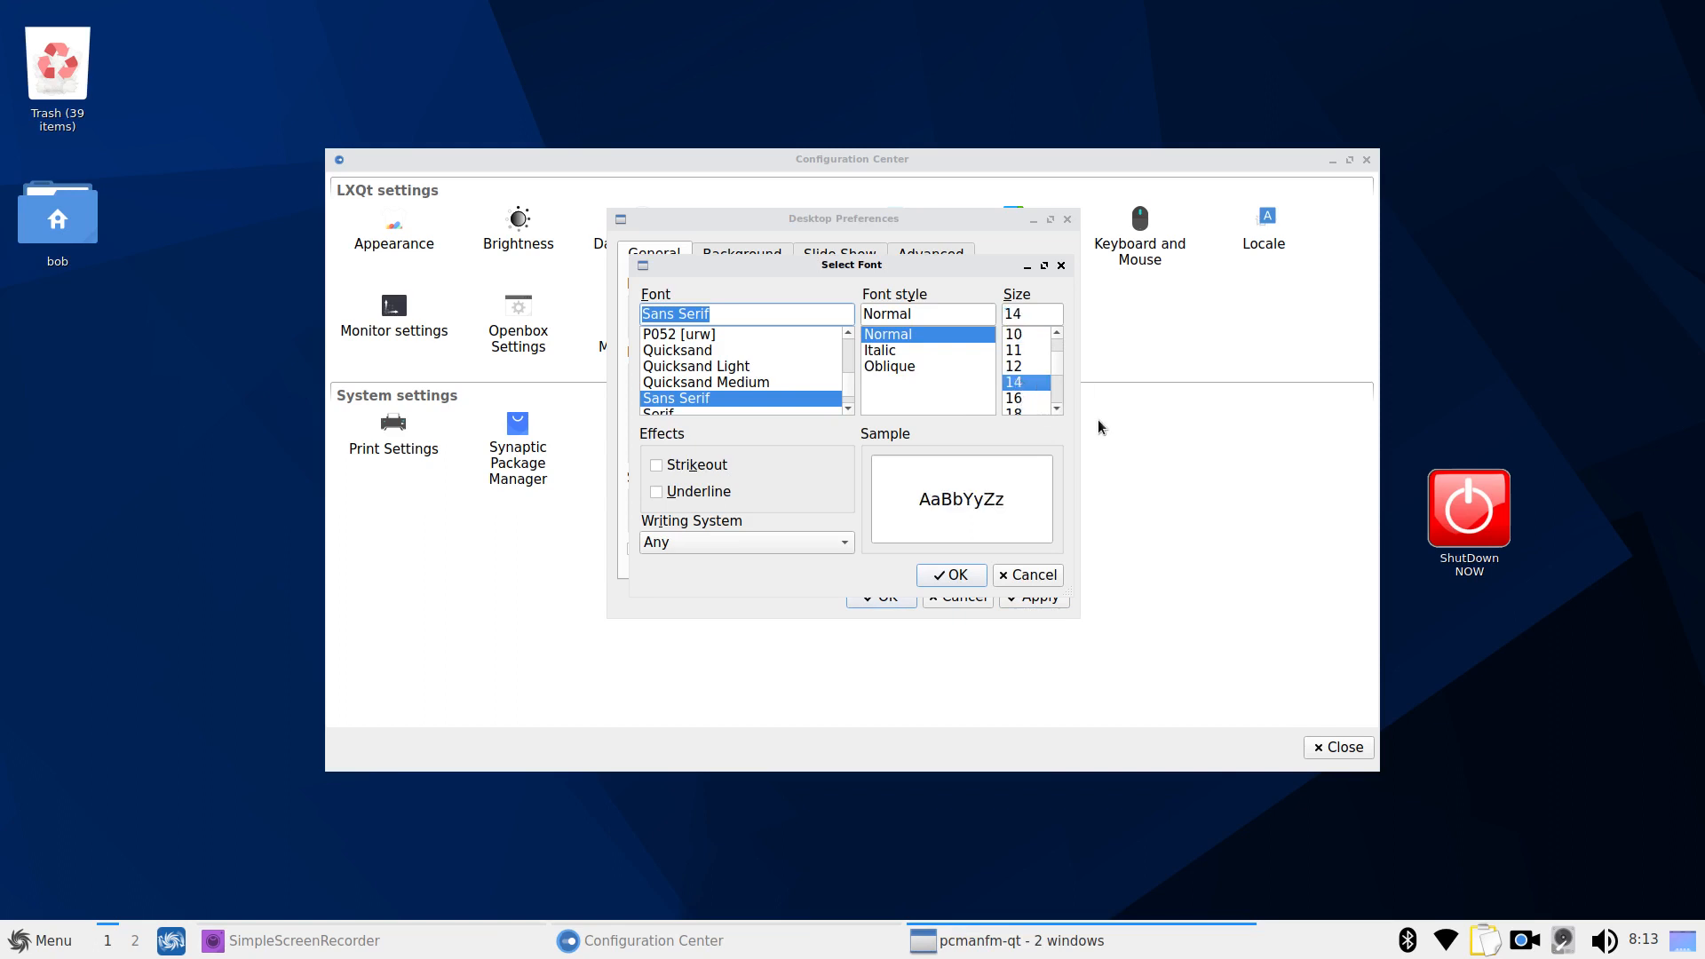
left_click(944, 573)
left_click(1026, 593)
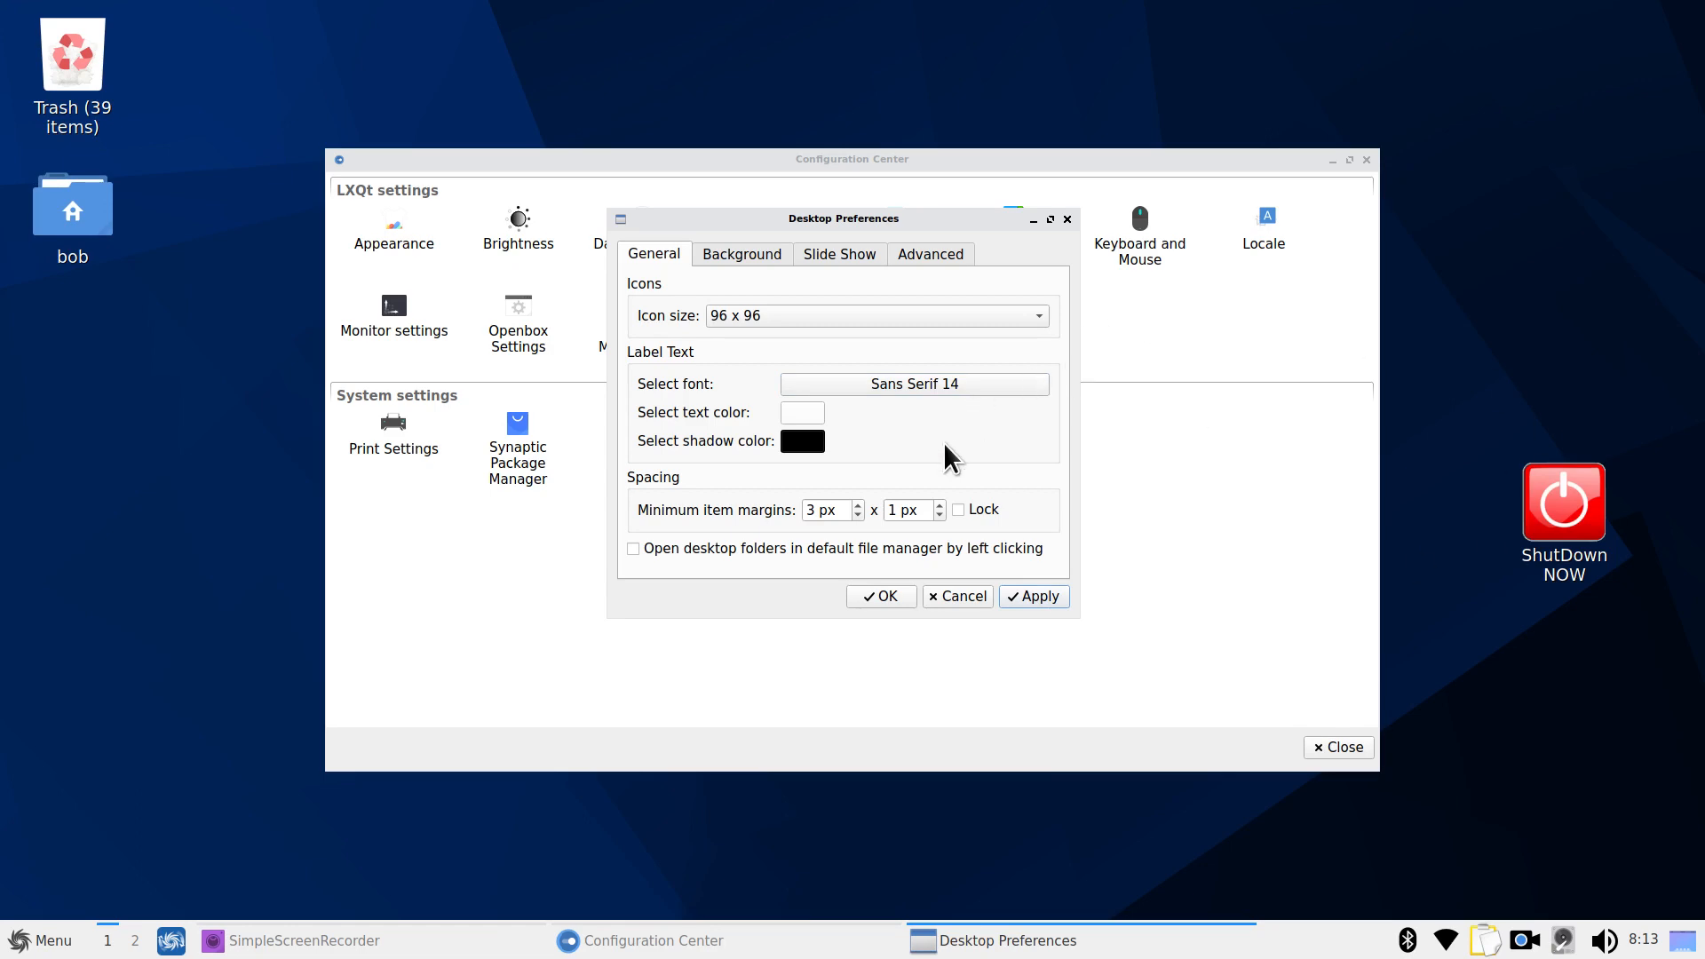
Browse the Background and Slide Show tabs, then remove the Home and Trash desktop shortcuts
left_click(755, 253)
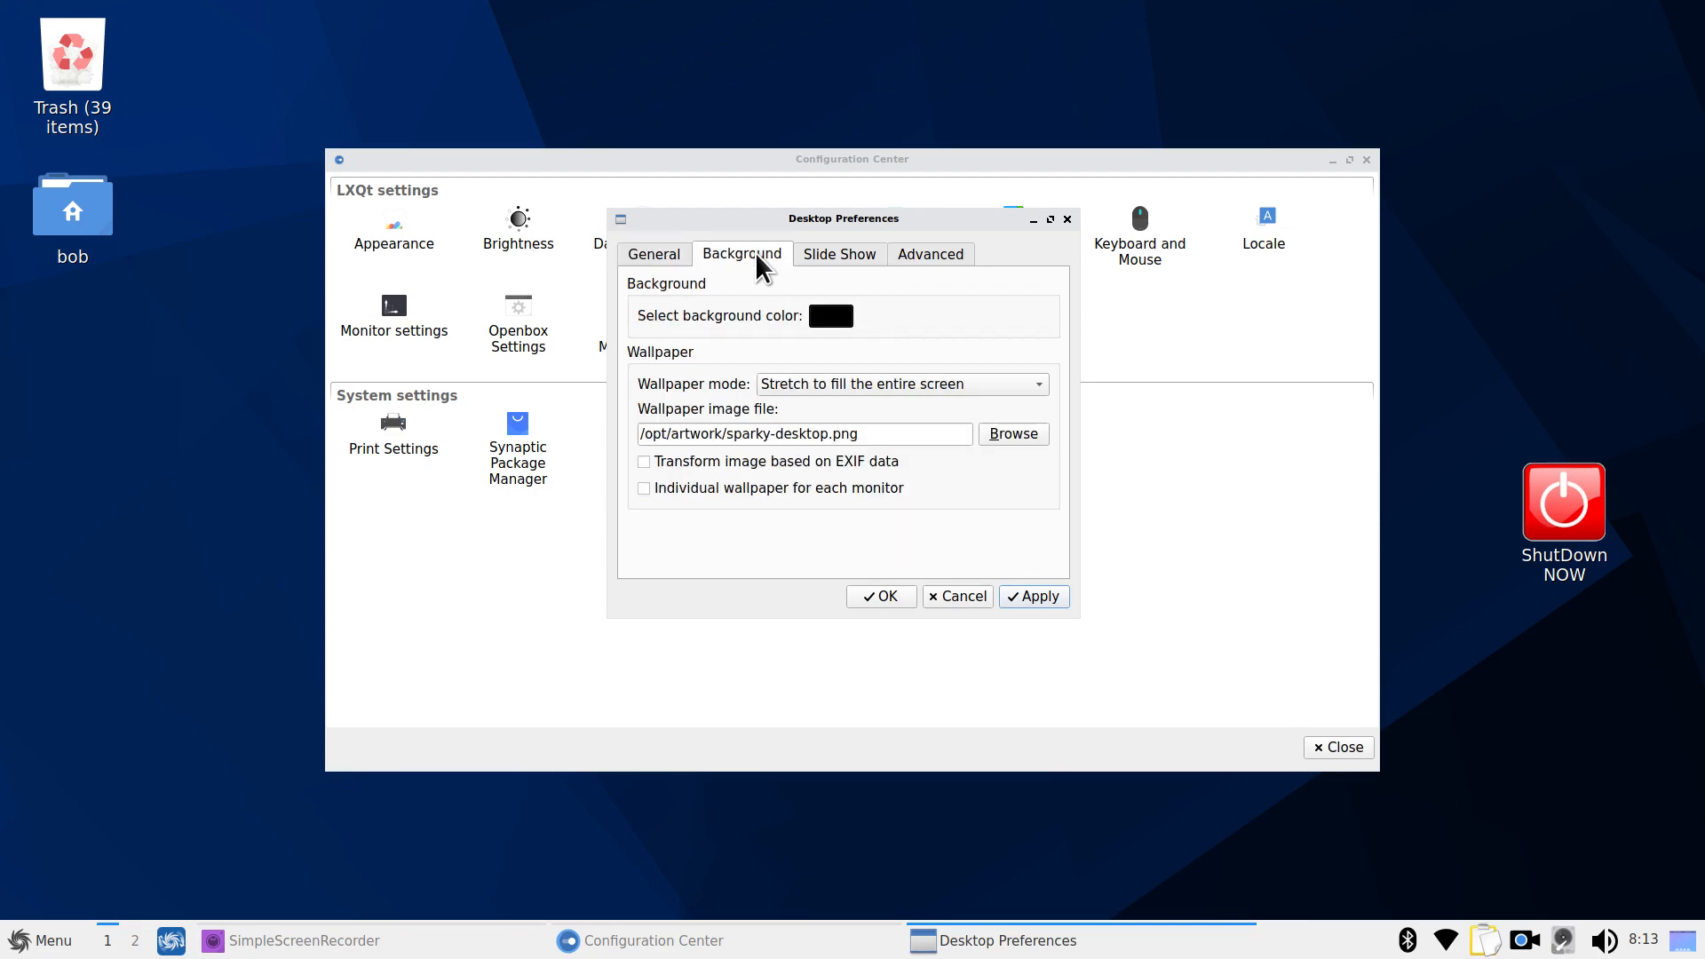
left_click(837, 257)
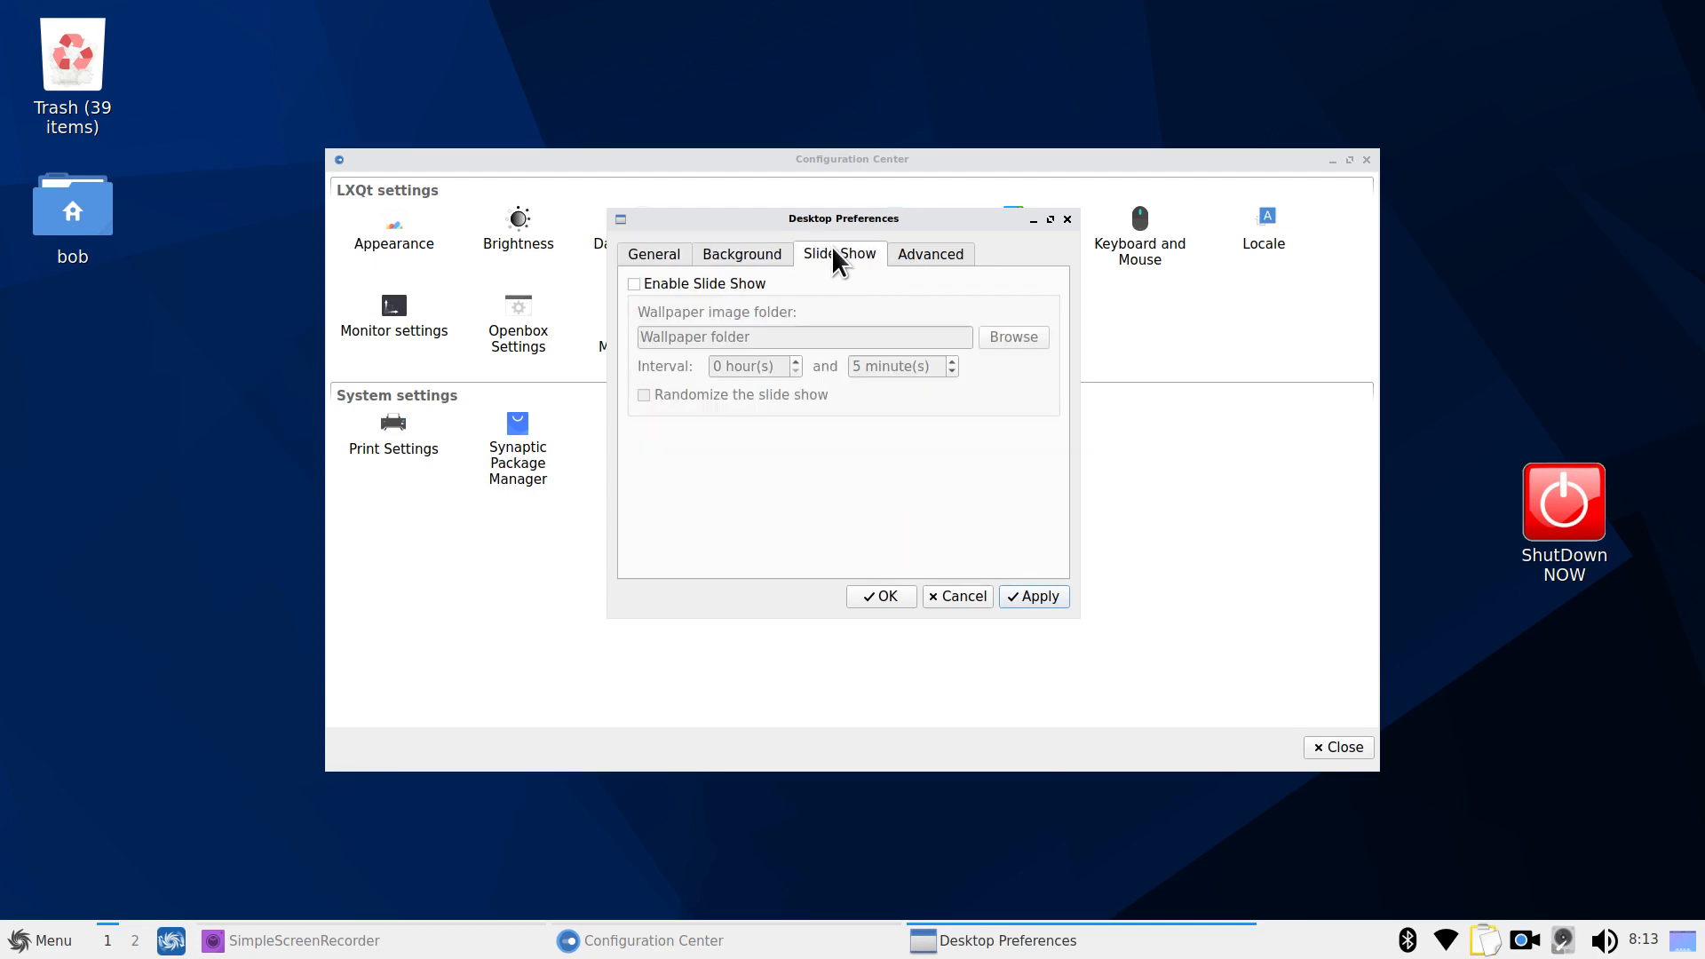
left_click(919, 256)
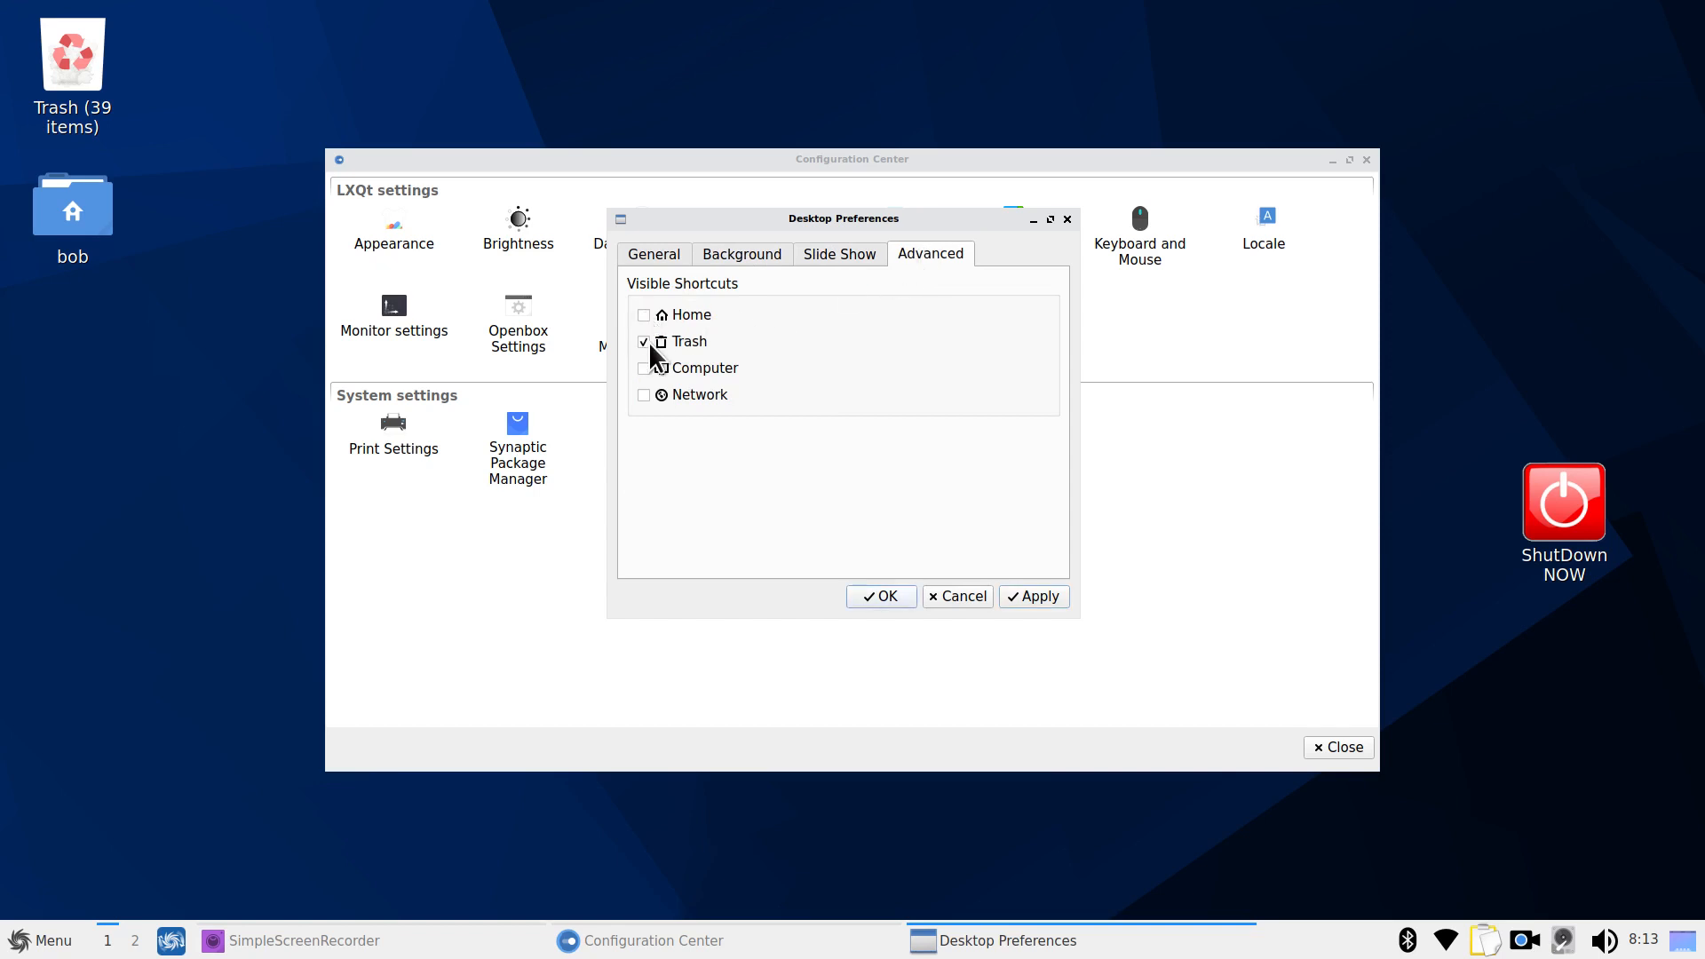
left_click(1034, 597)
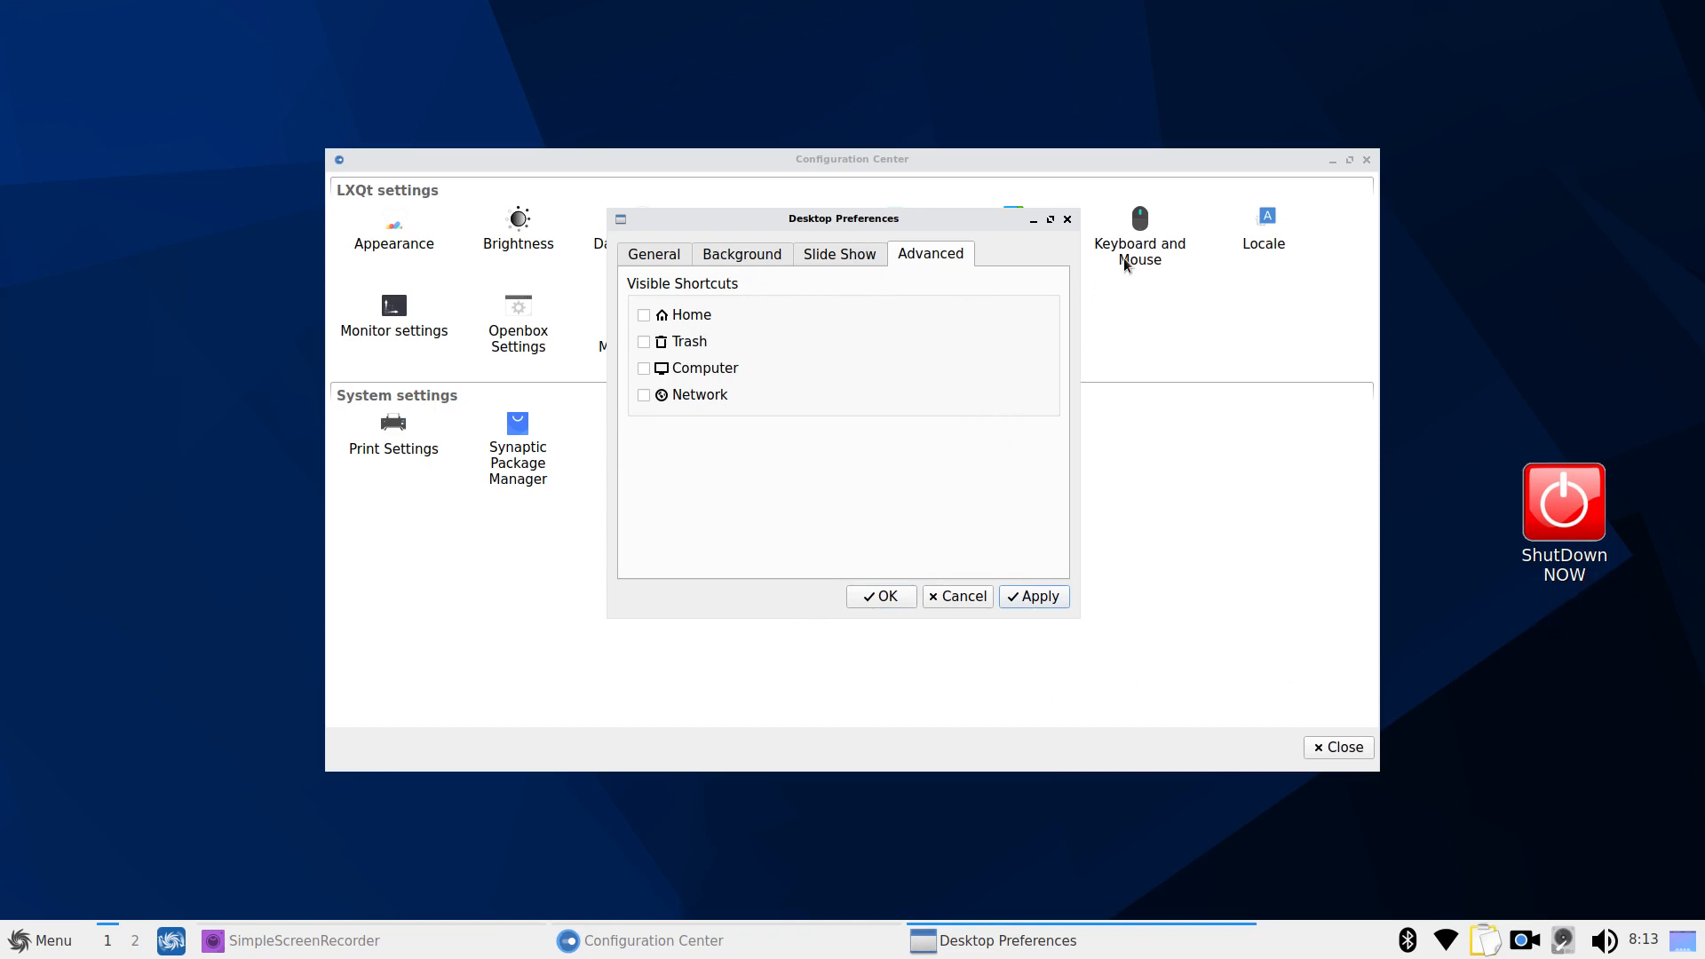
left_click(653, 257)
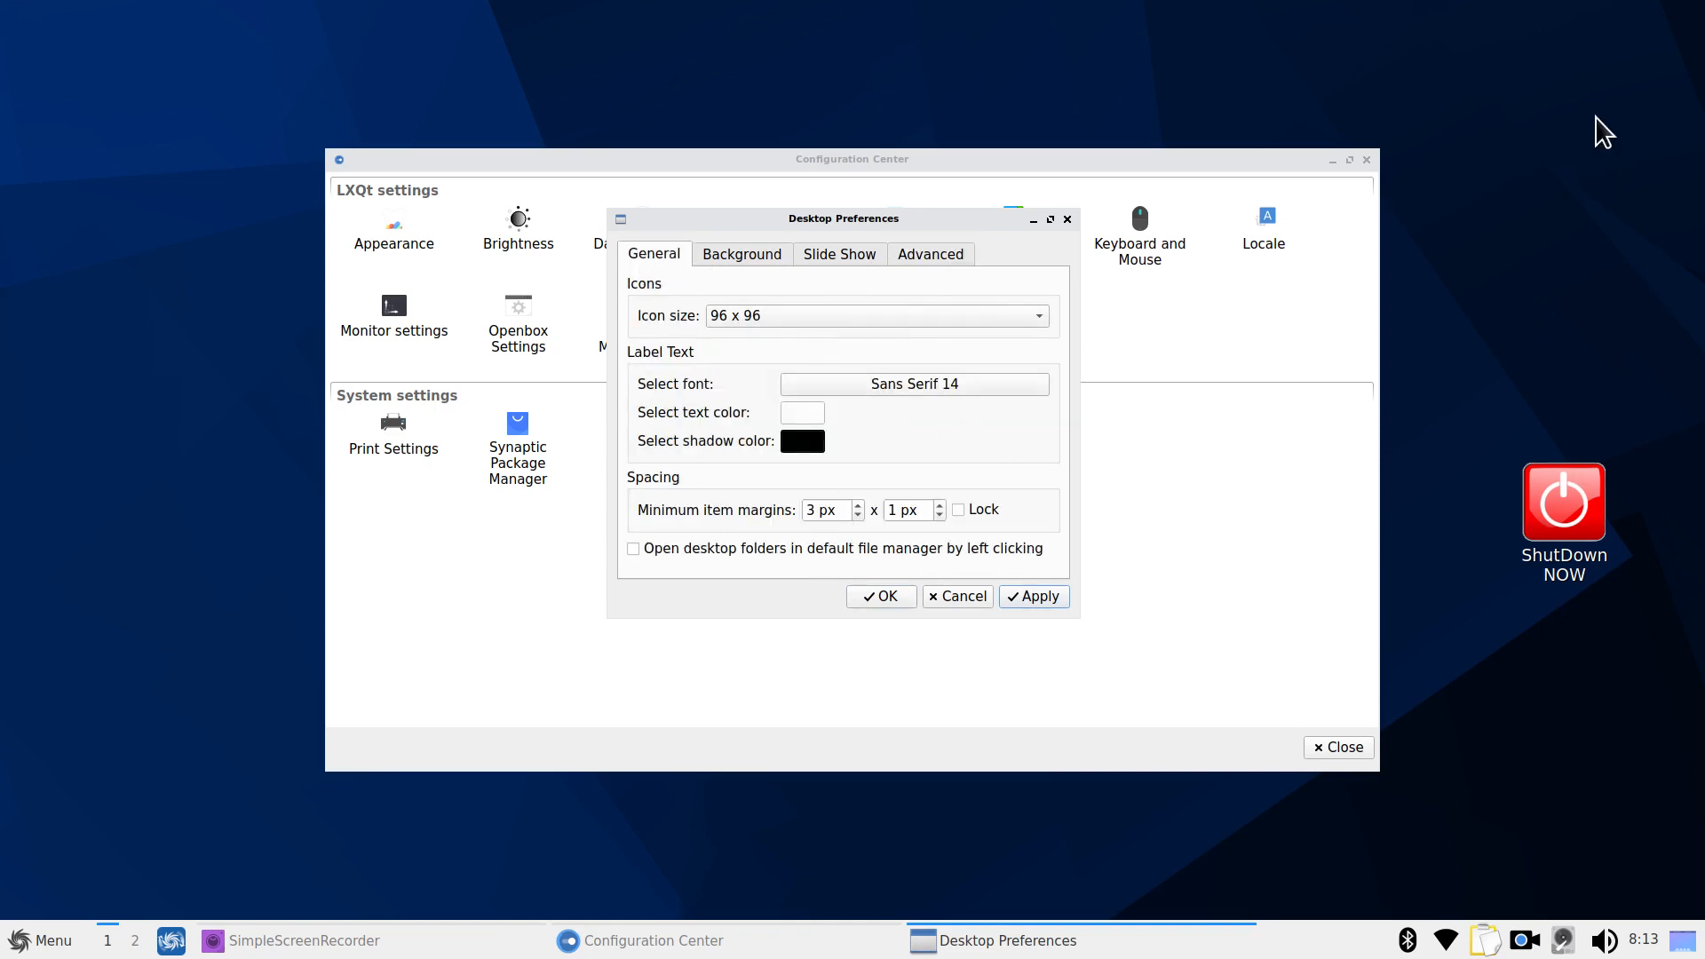
Close Desktop Preferences, look over the Configuration Center tools, and launch Print Settings
left_click(1066, 220)
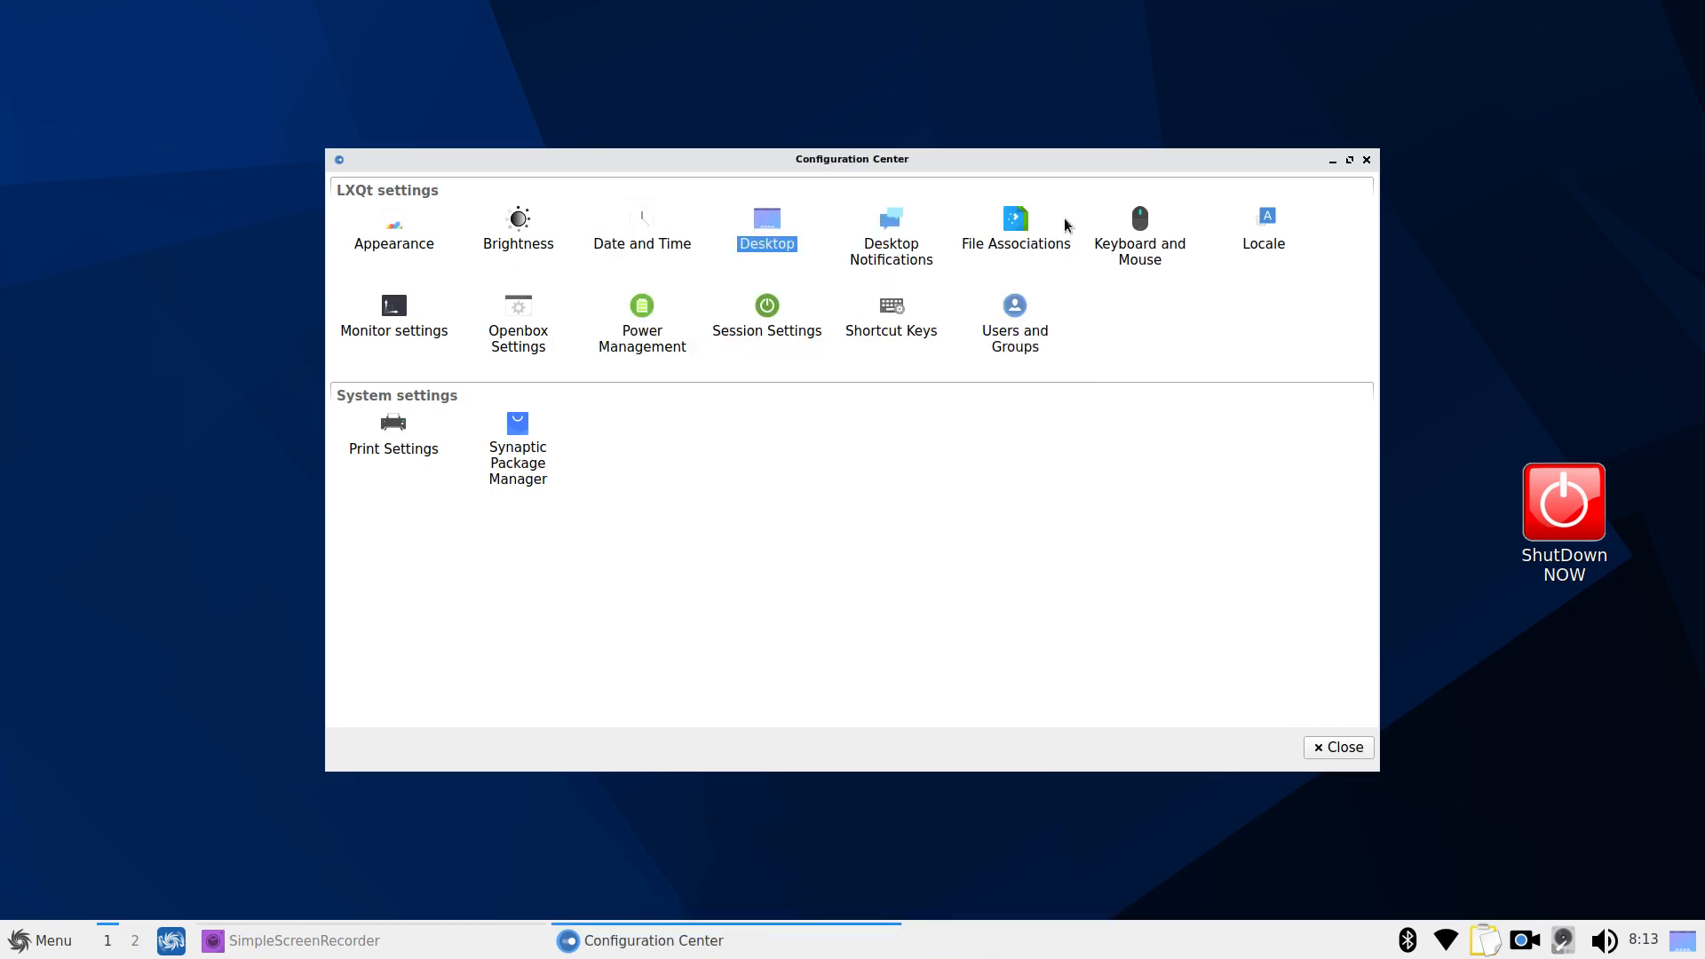
left_click(889, 242)
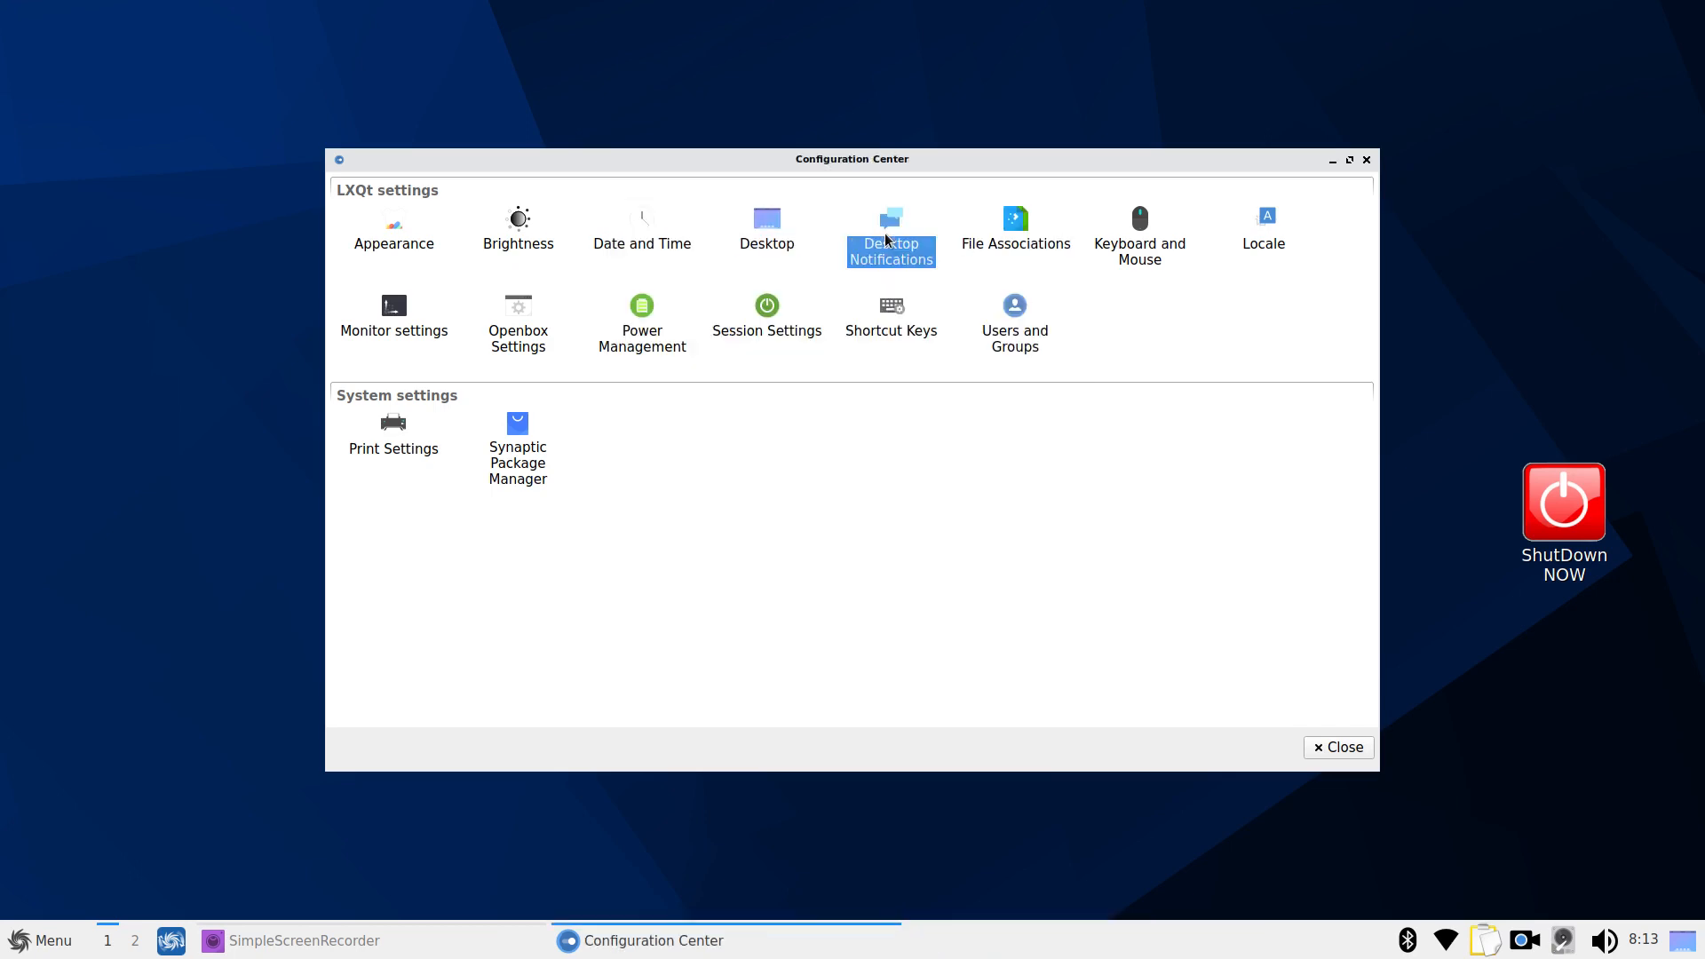
left_click(1019, 236)
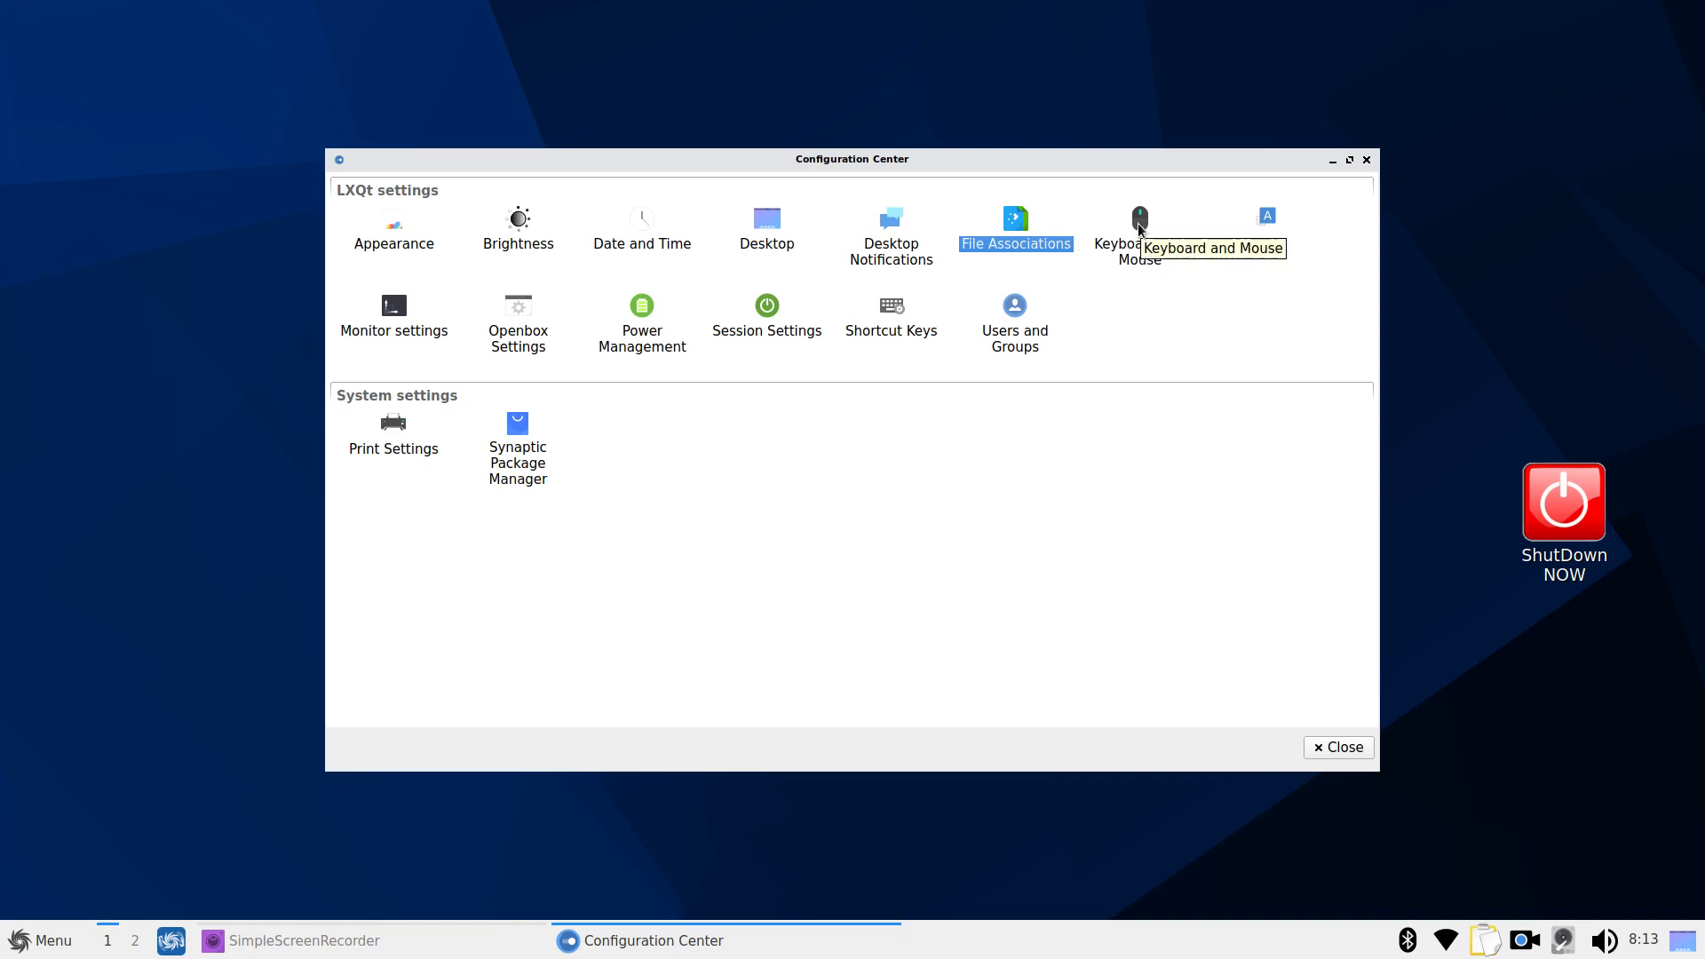
left_click(1268, 224)
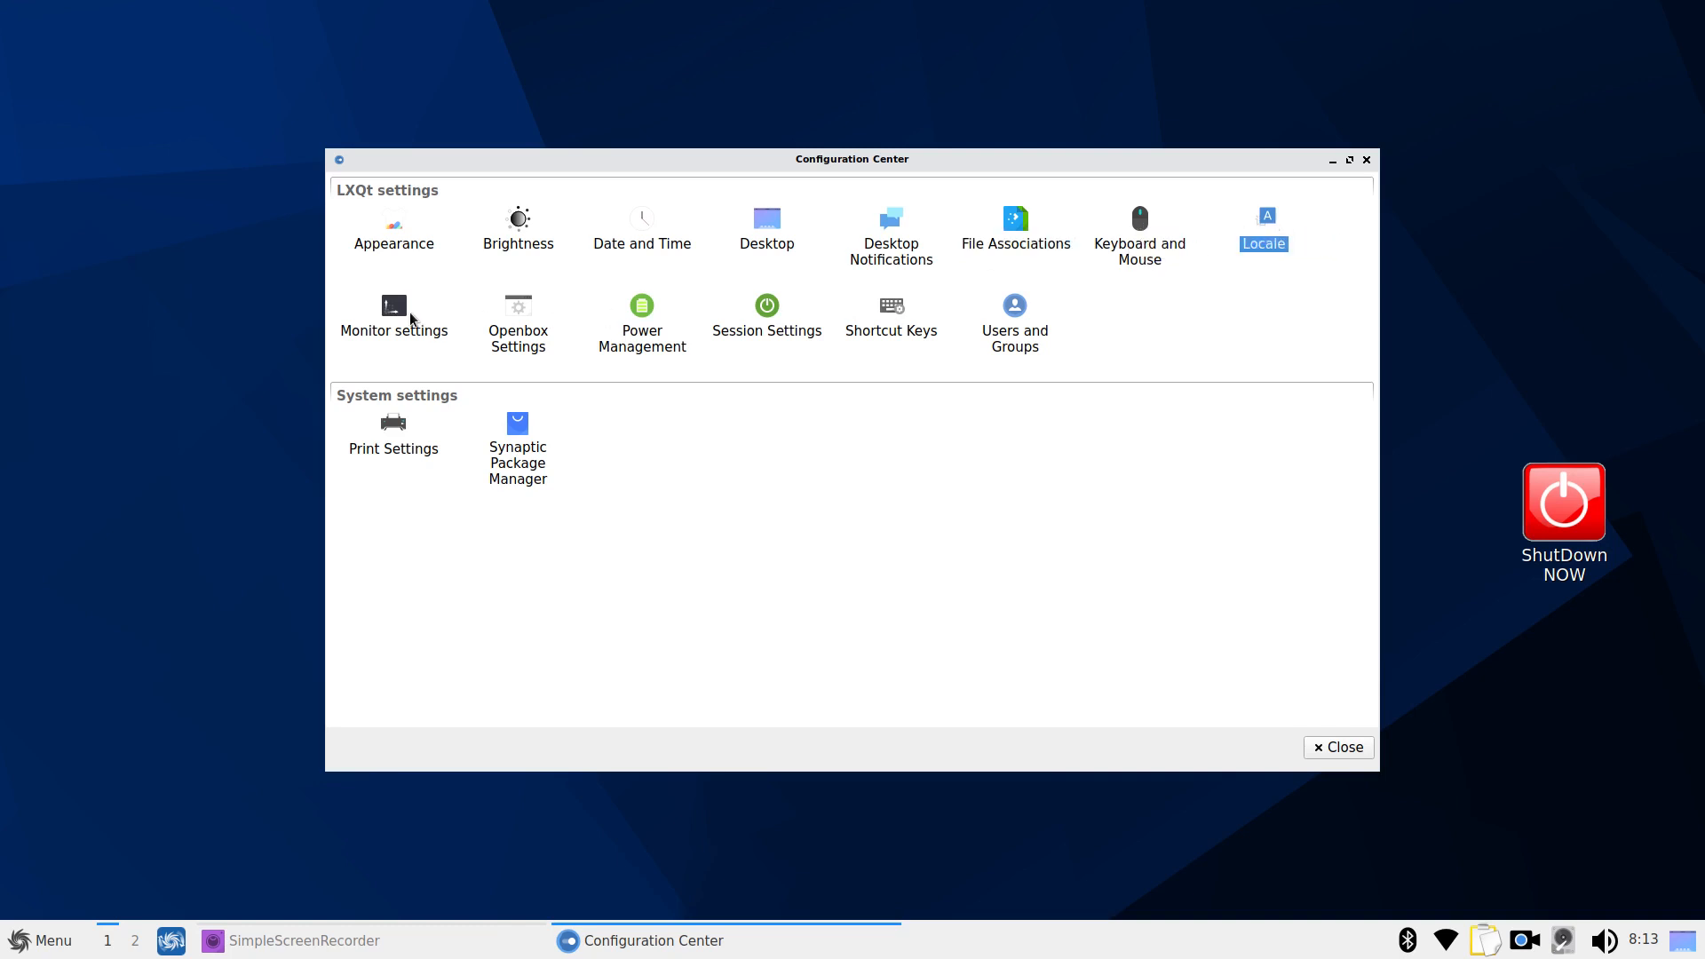
left_click(409, 313)
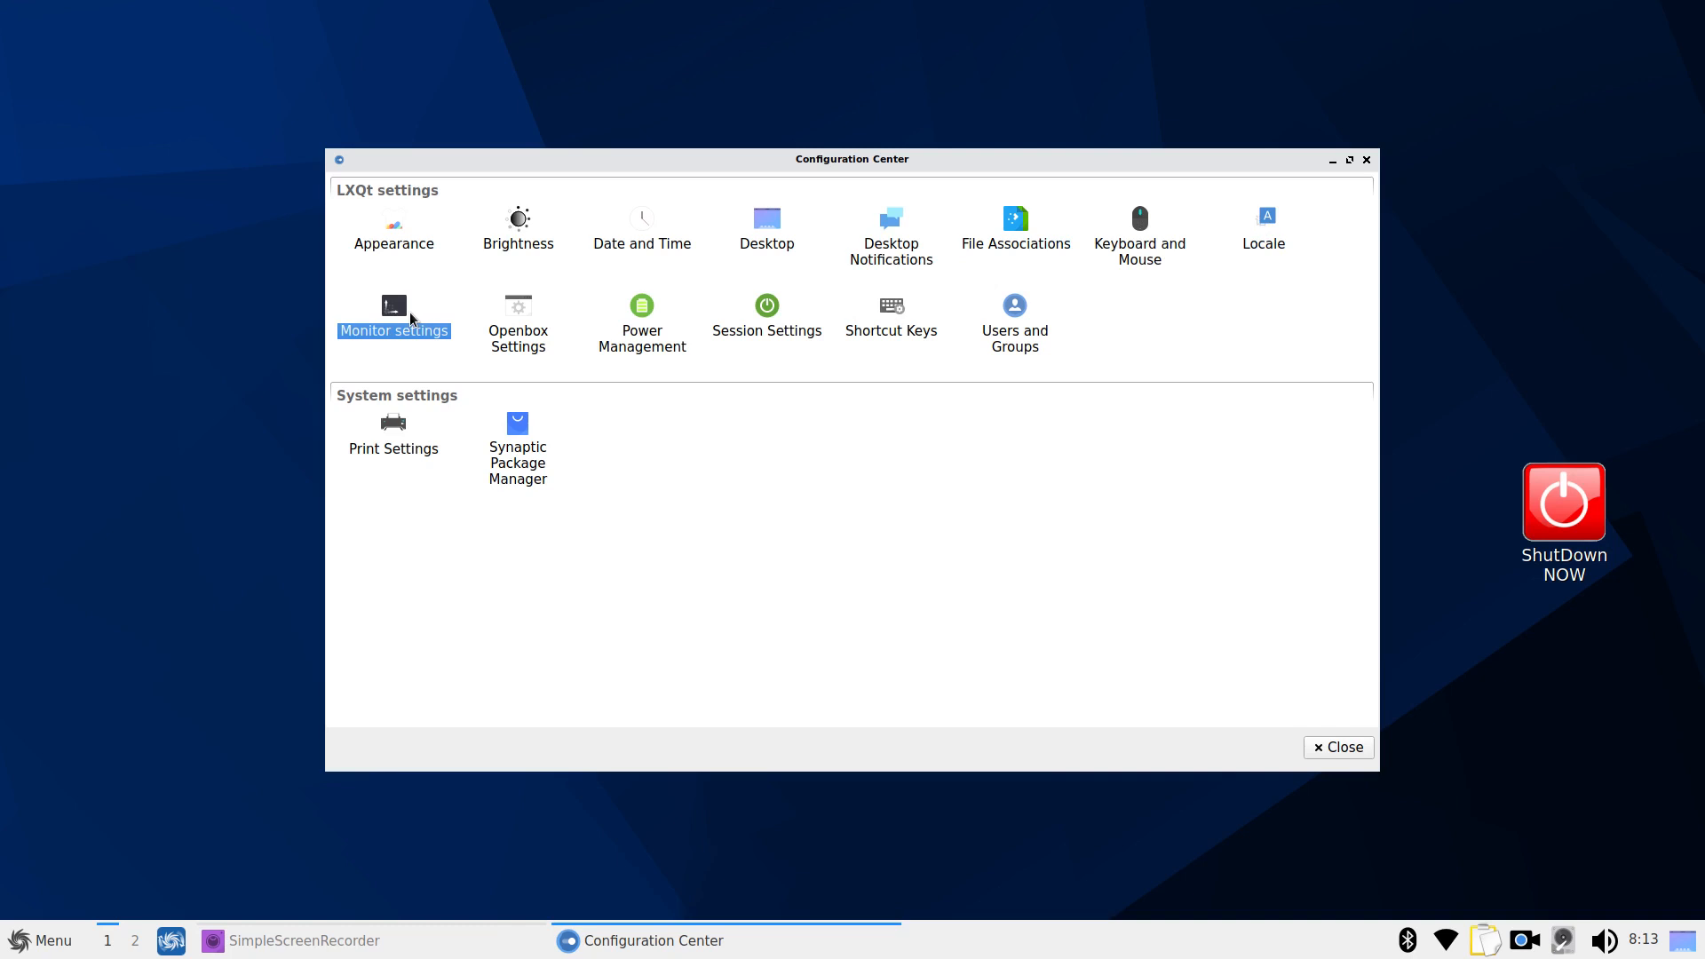
left_click(515, 326)
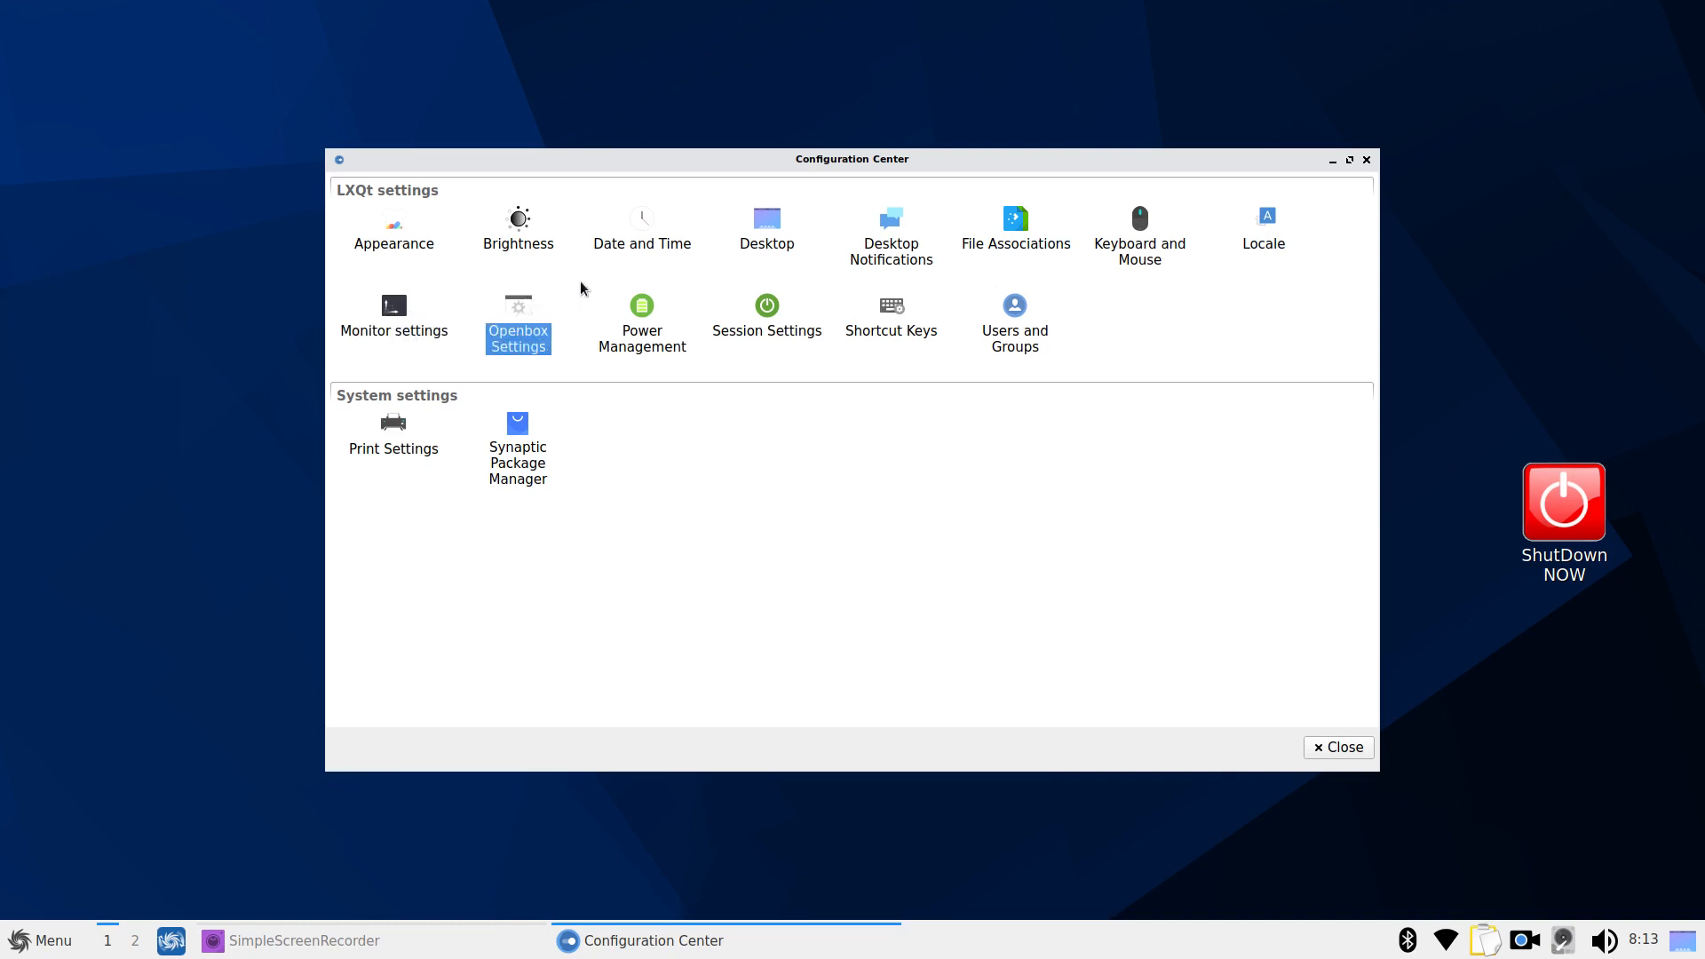
left_click(643, 324)
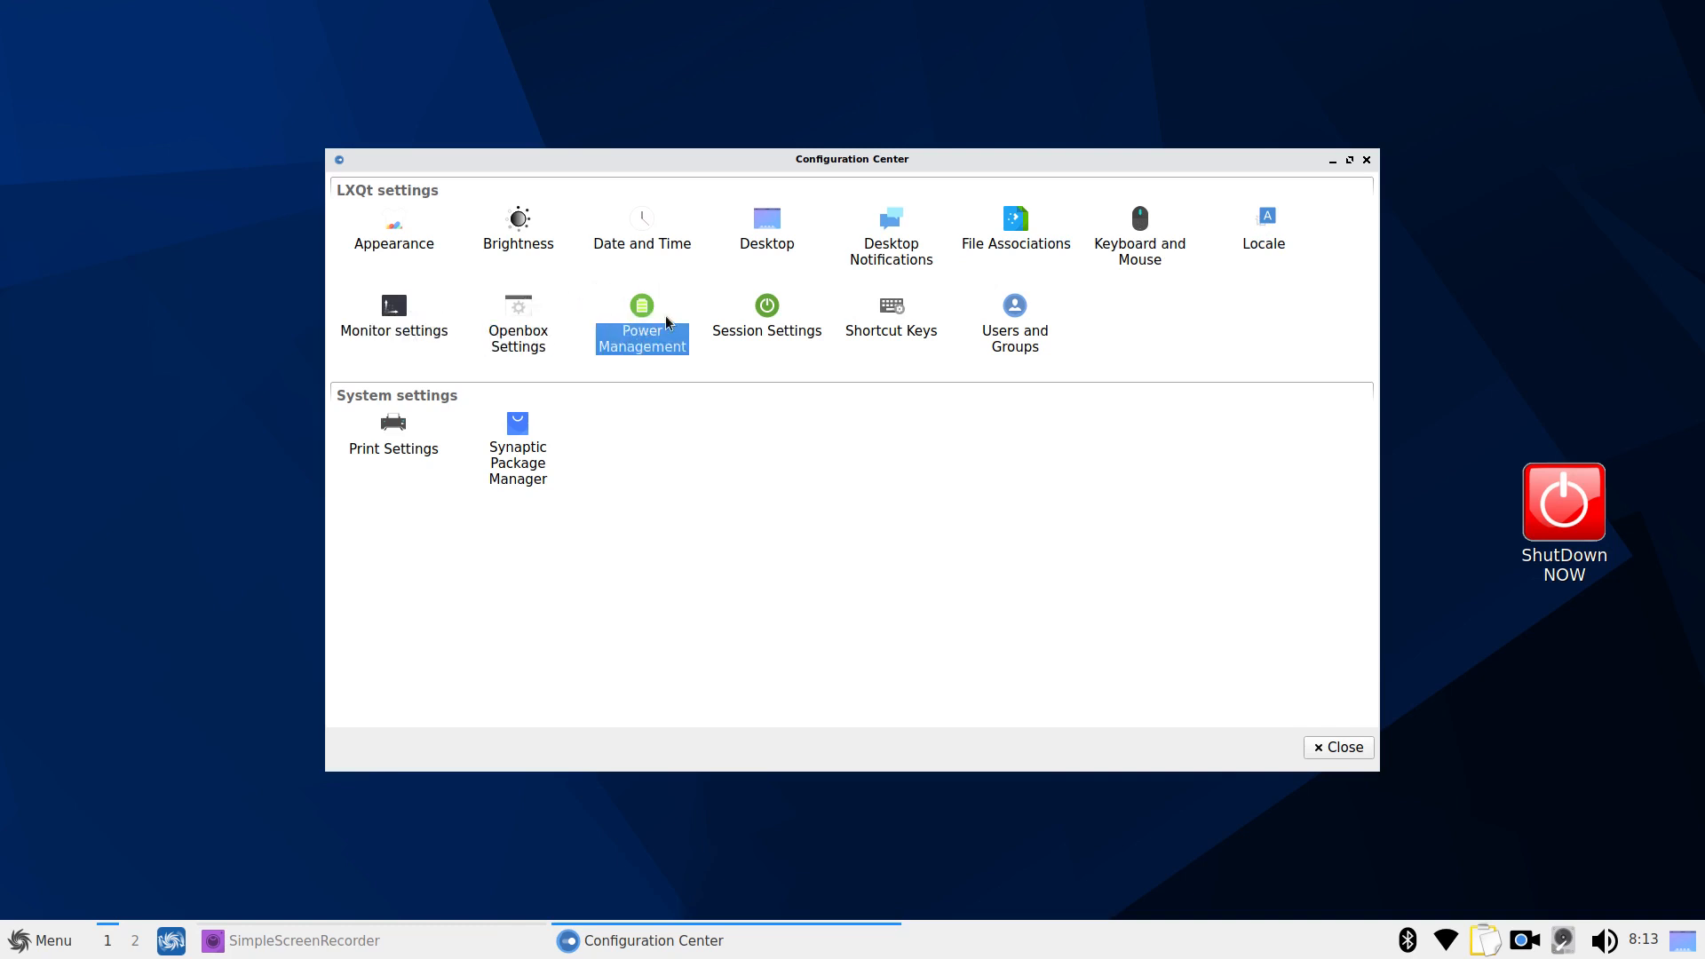
left_click(757, 311)
left_click(891, 312)
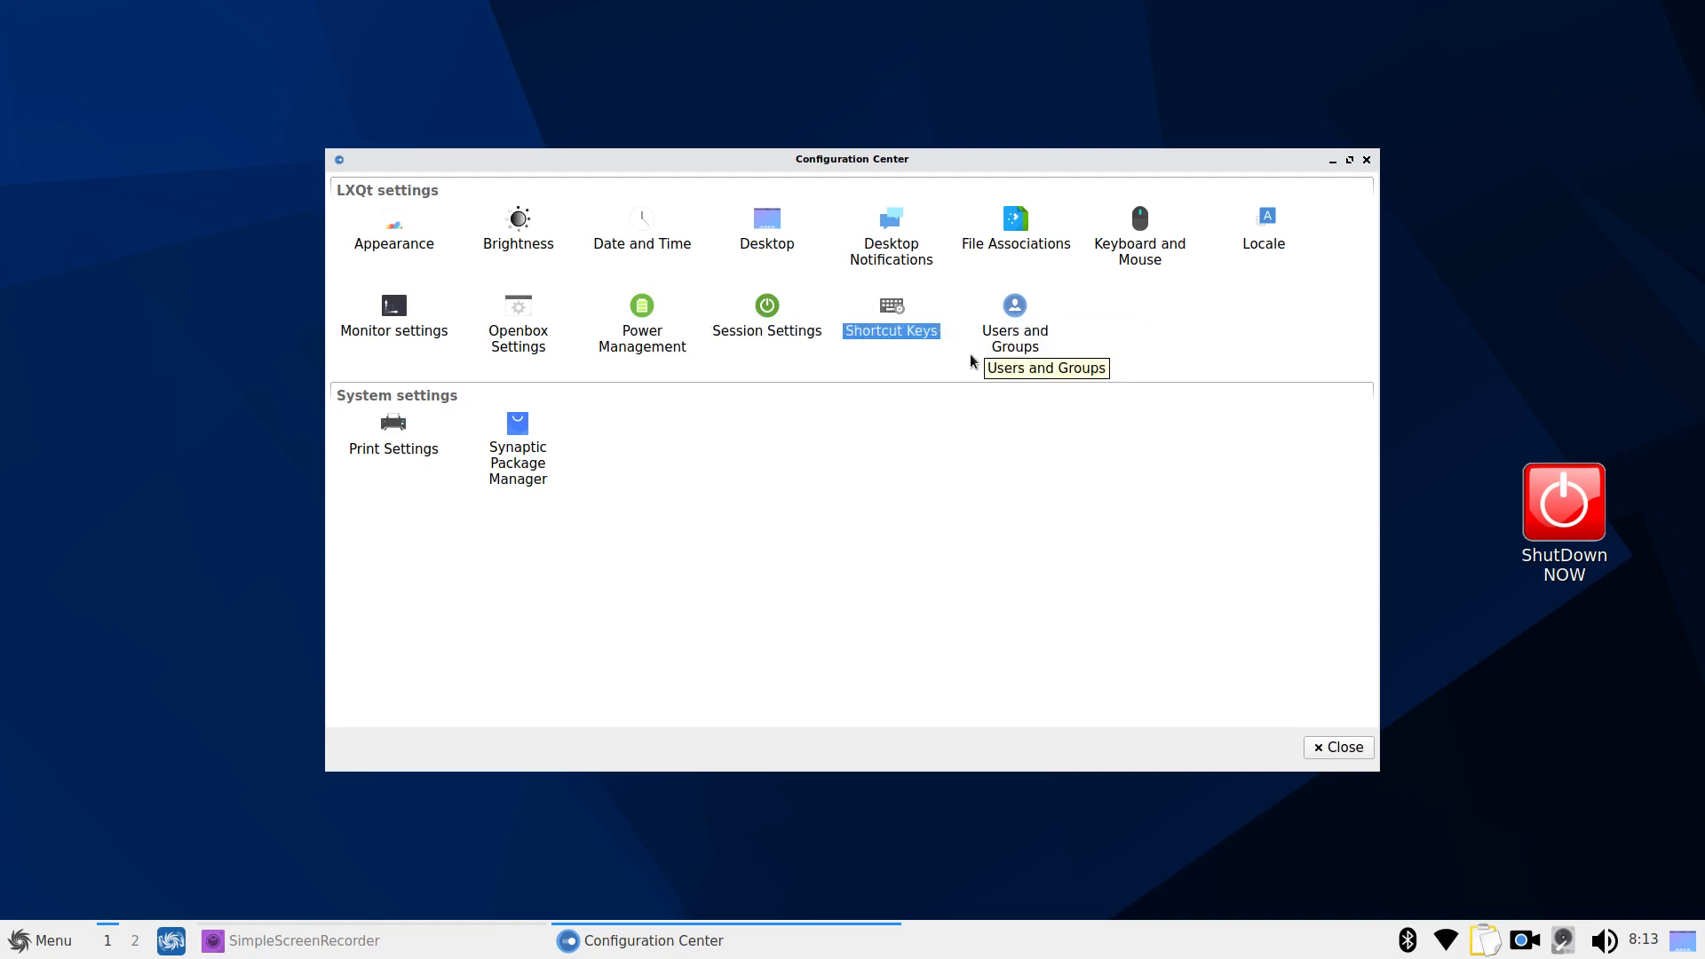
double_click(396, 428)
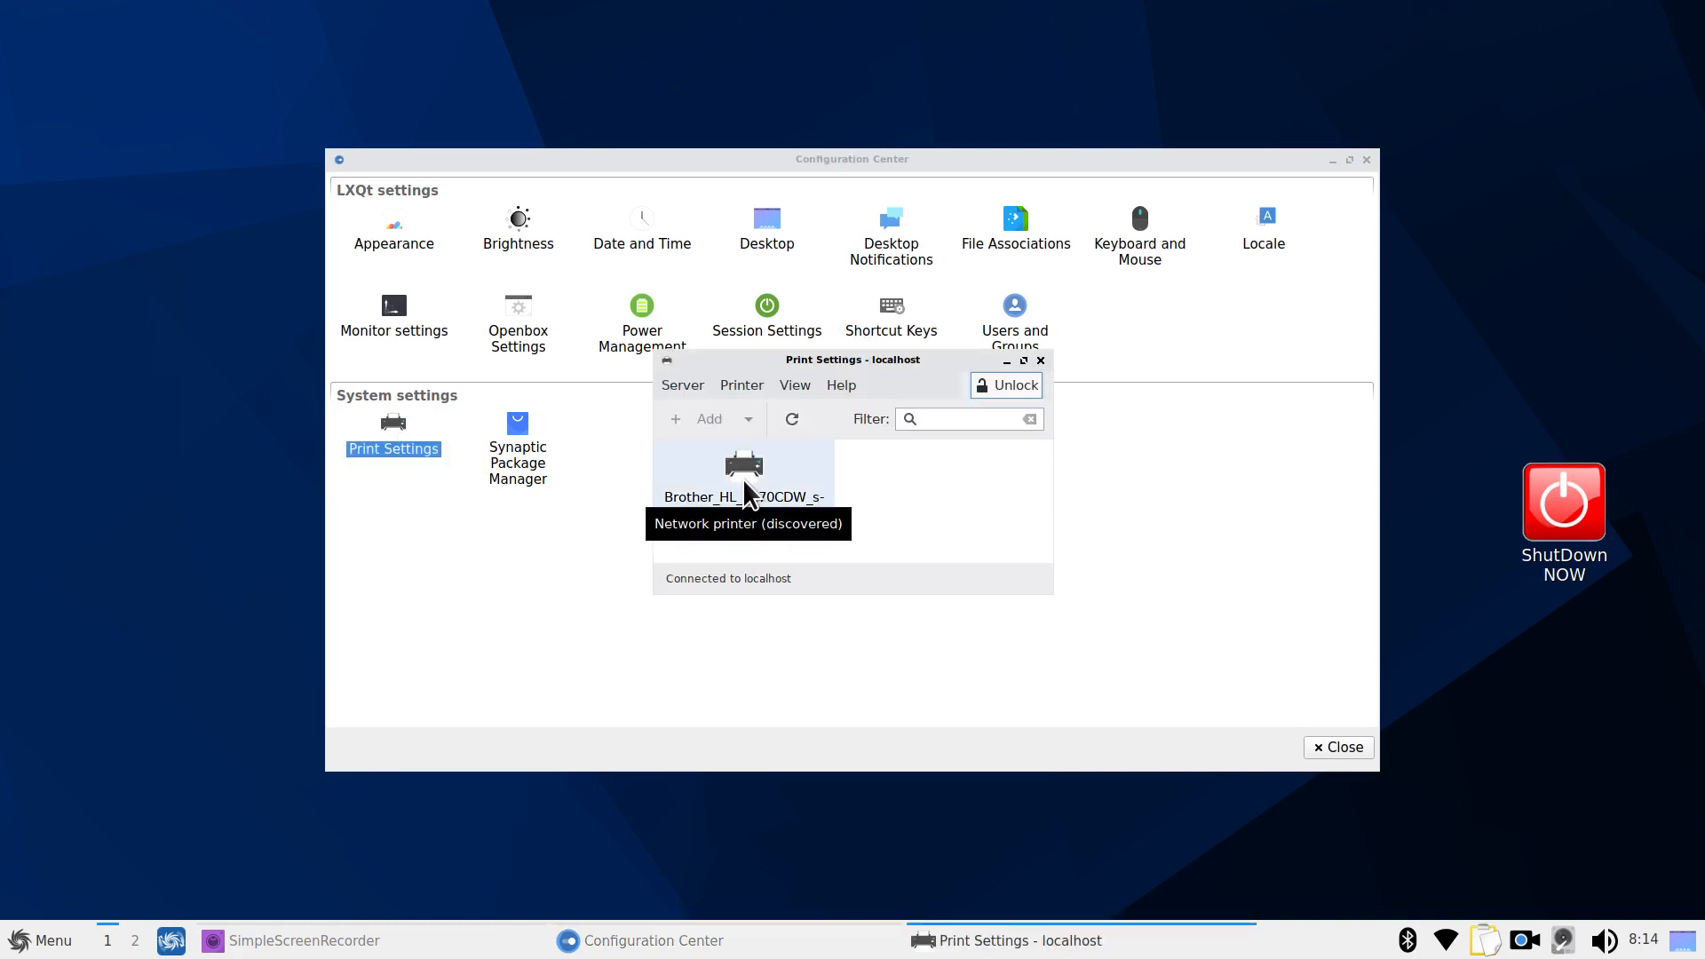
Review the Brother_HL_3170CDW_series printer properties, then close both printer windows
double_click(746, 500)
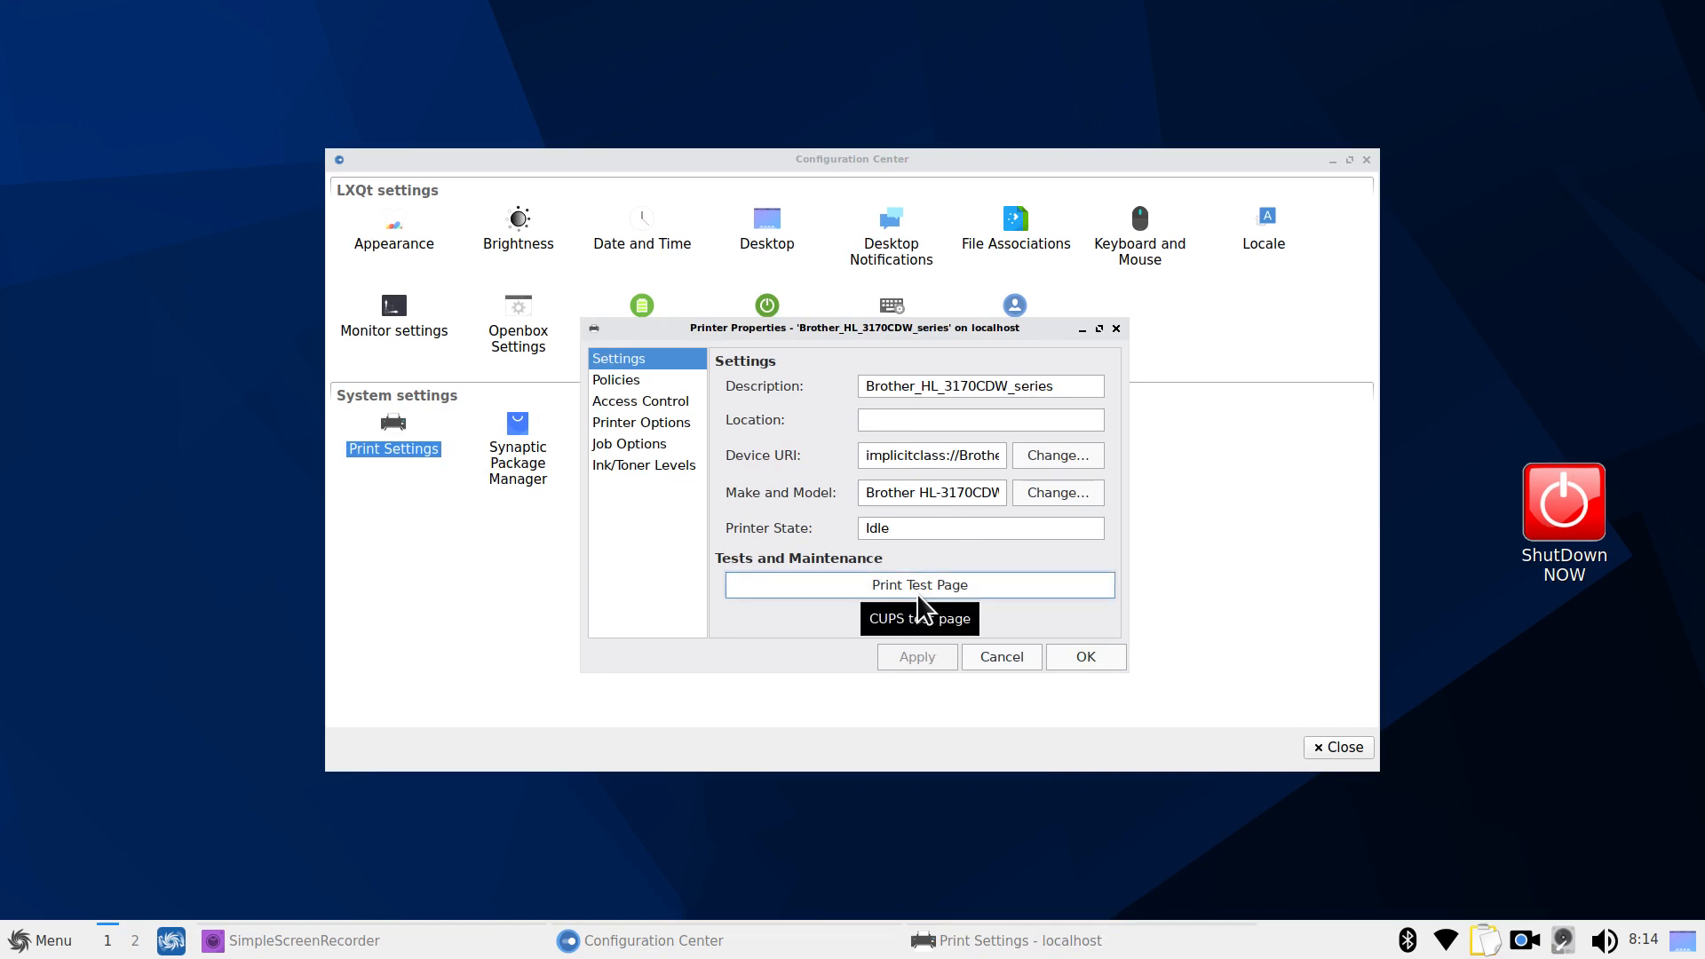
left_click(1114, 333)
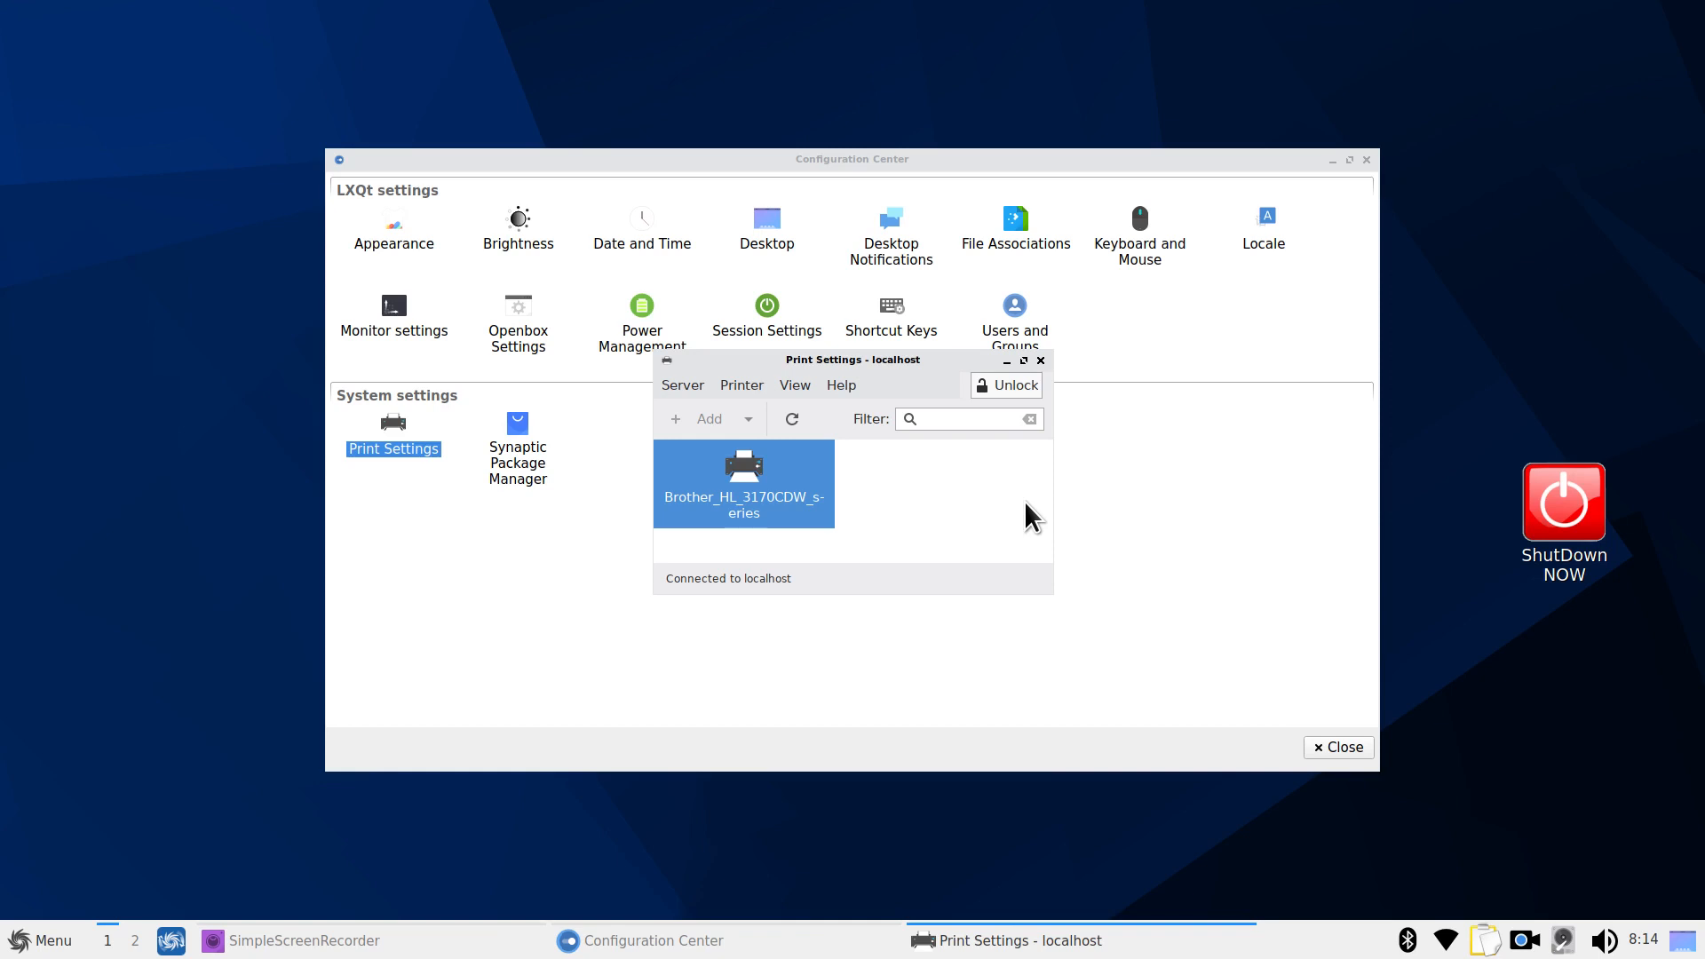
left_click(1041, 361)
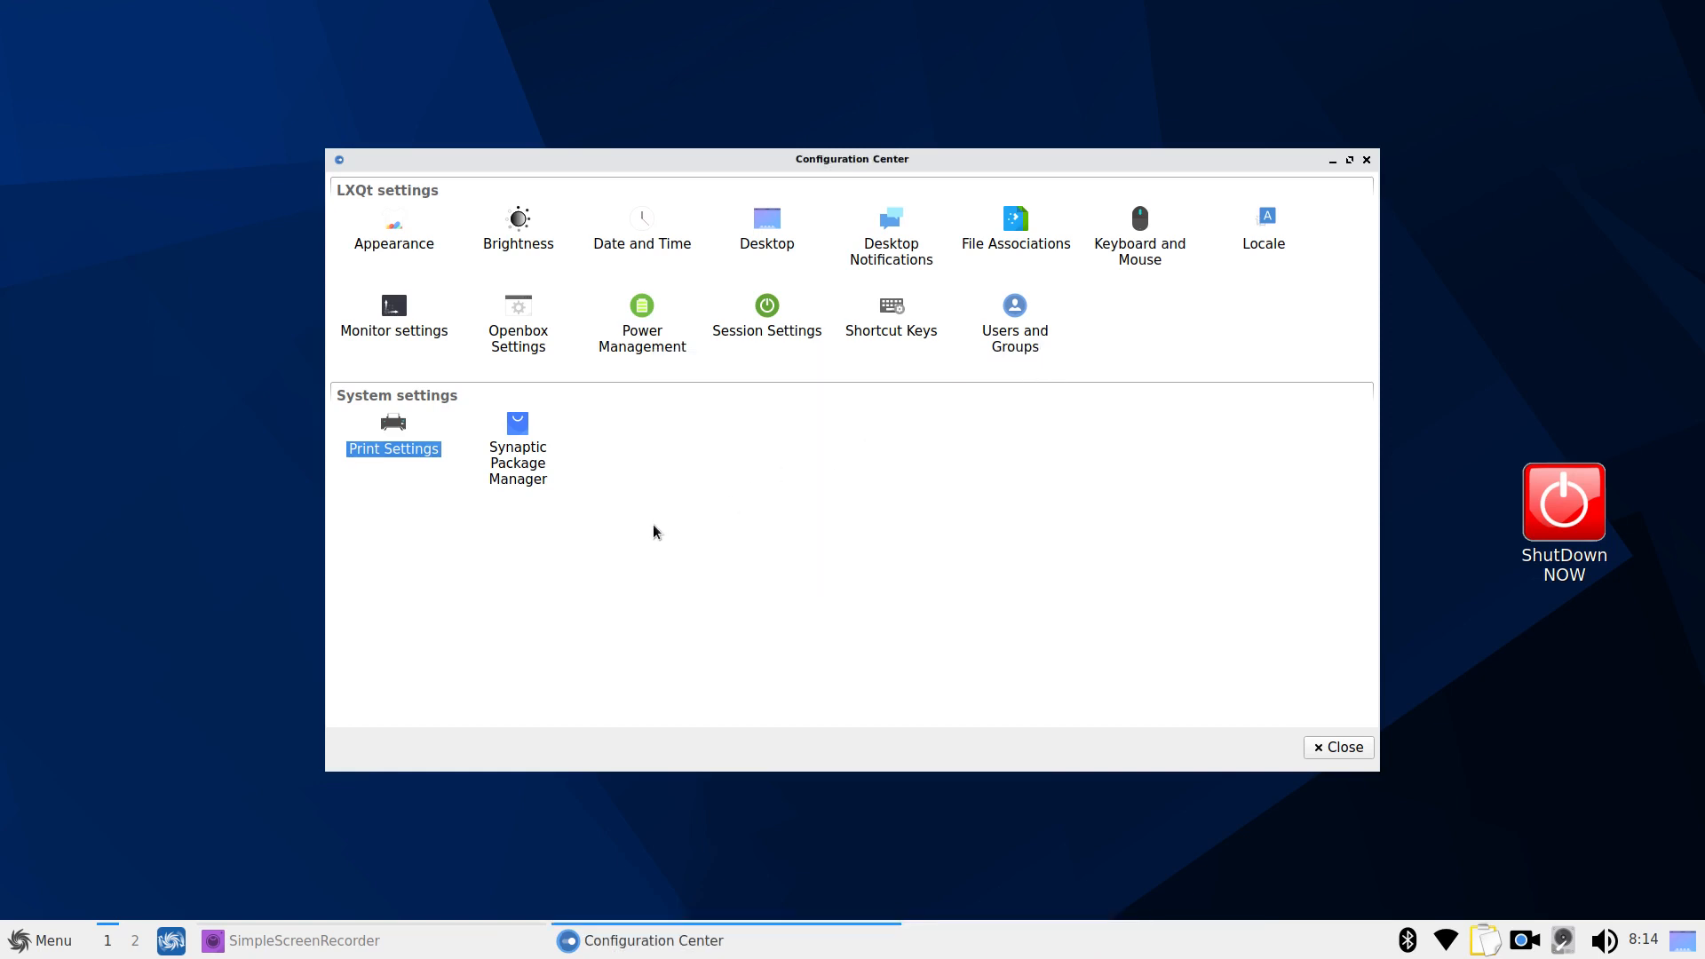
Close the Configuration Center and browse the application menu through System Tools to Preferences
left_click(1366, 160)
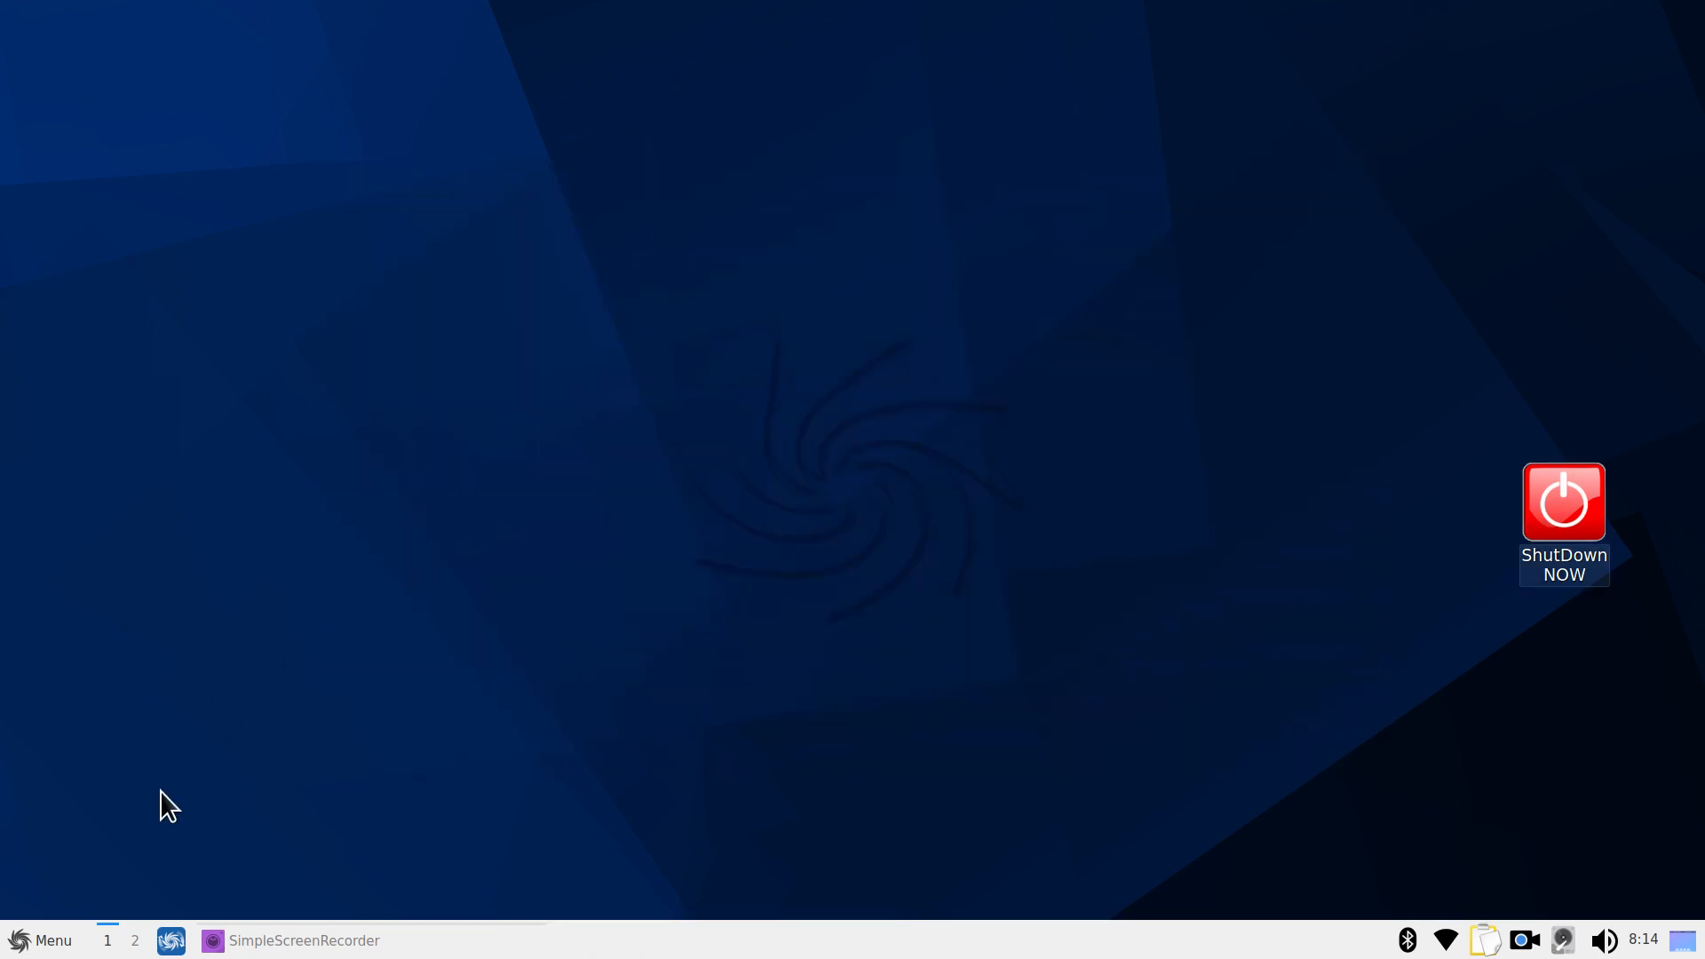
left_click(29, 942)
mouse_move(99, 762)
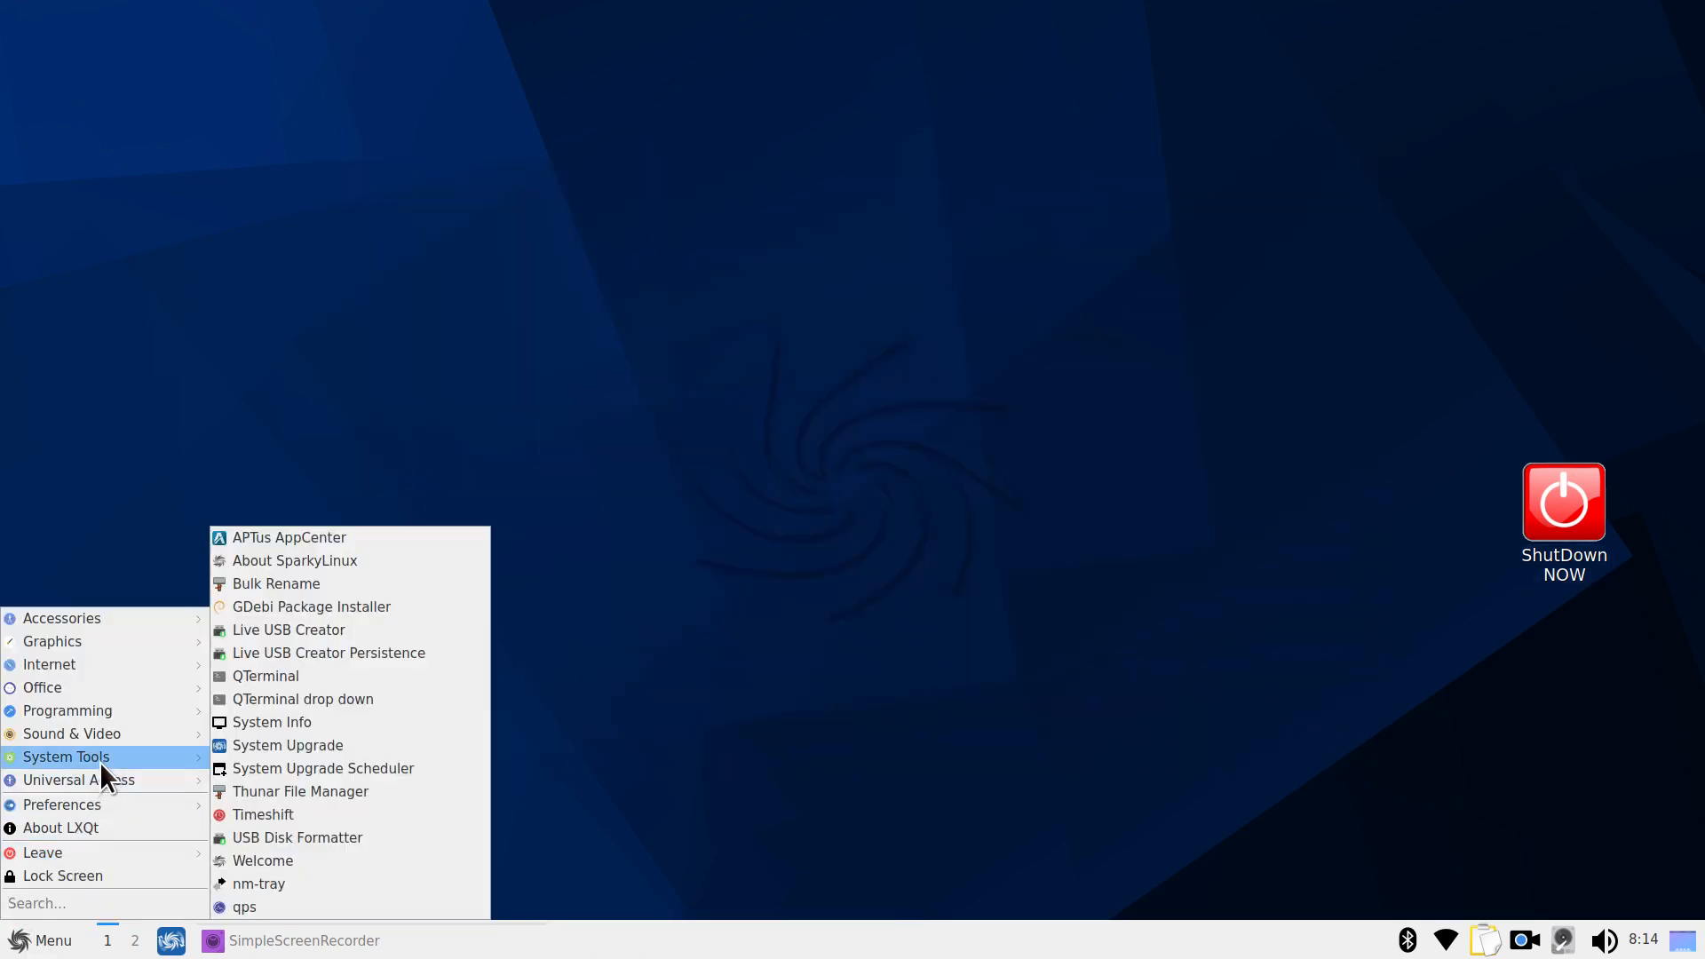
mouse_move(99, 803)
mouse_move(400, 721)
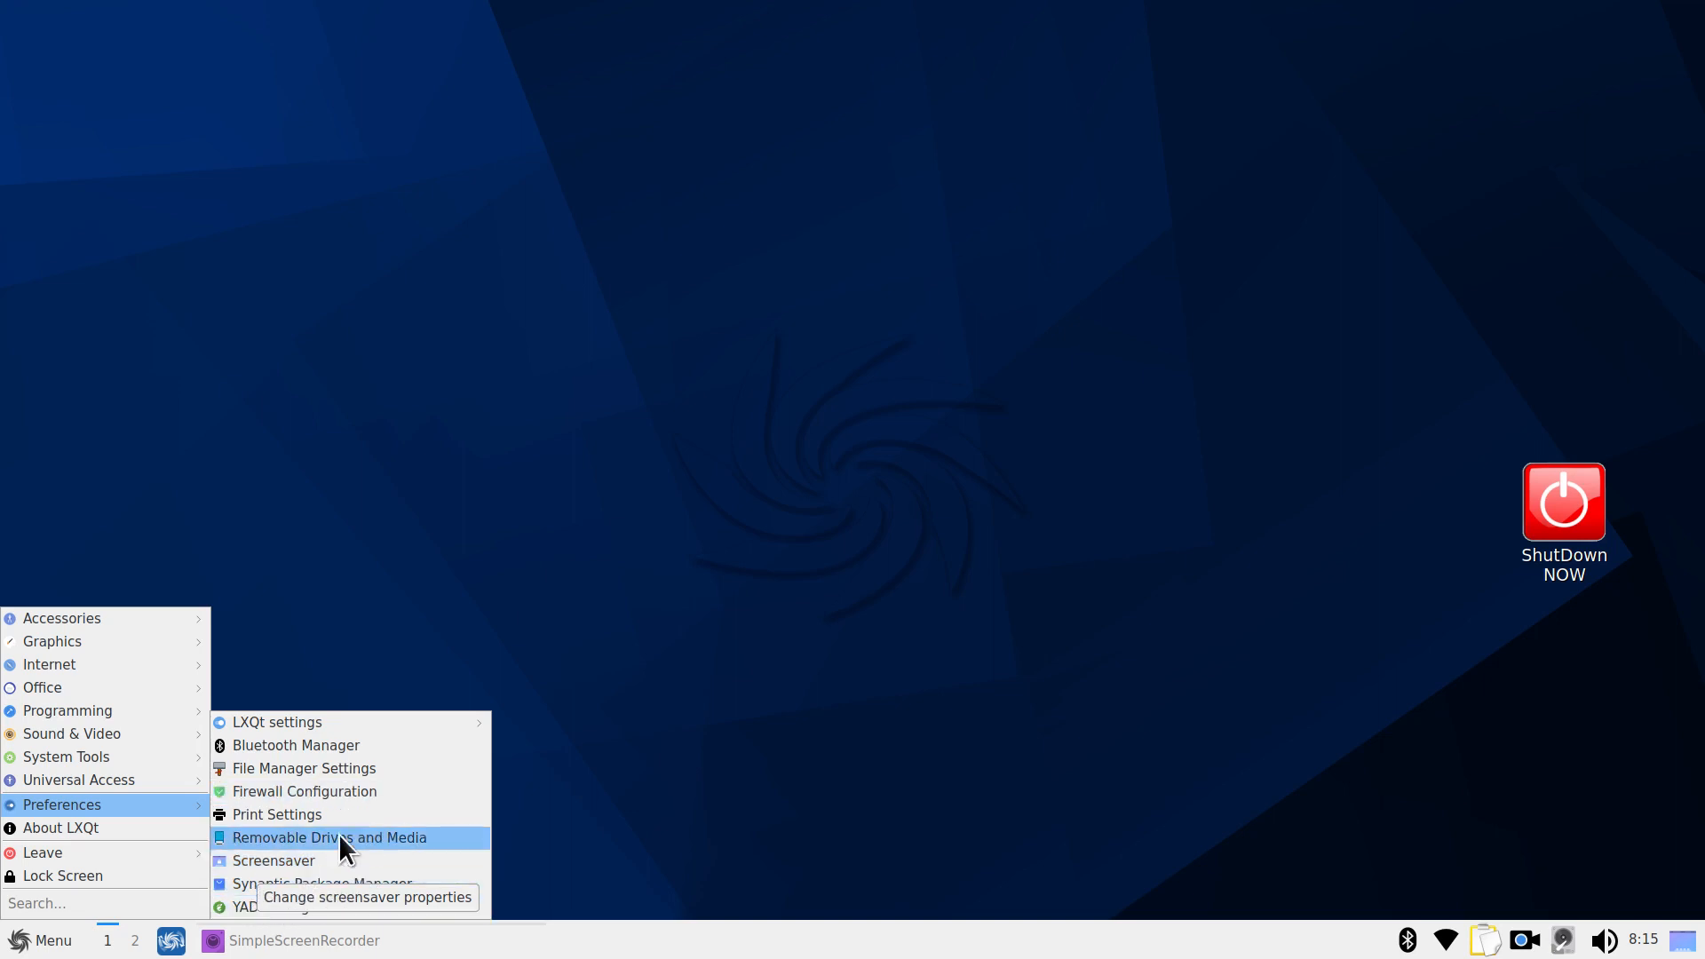
Launch Synaptic Package Manager, authenticating with the account password
left_click(317, 883)
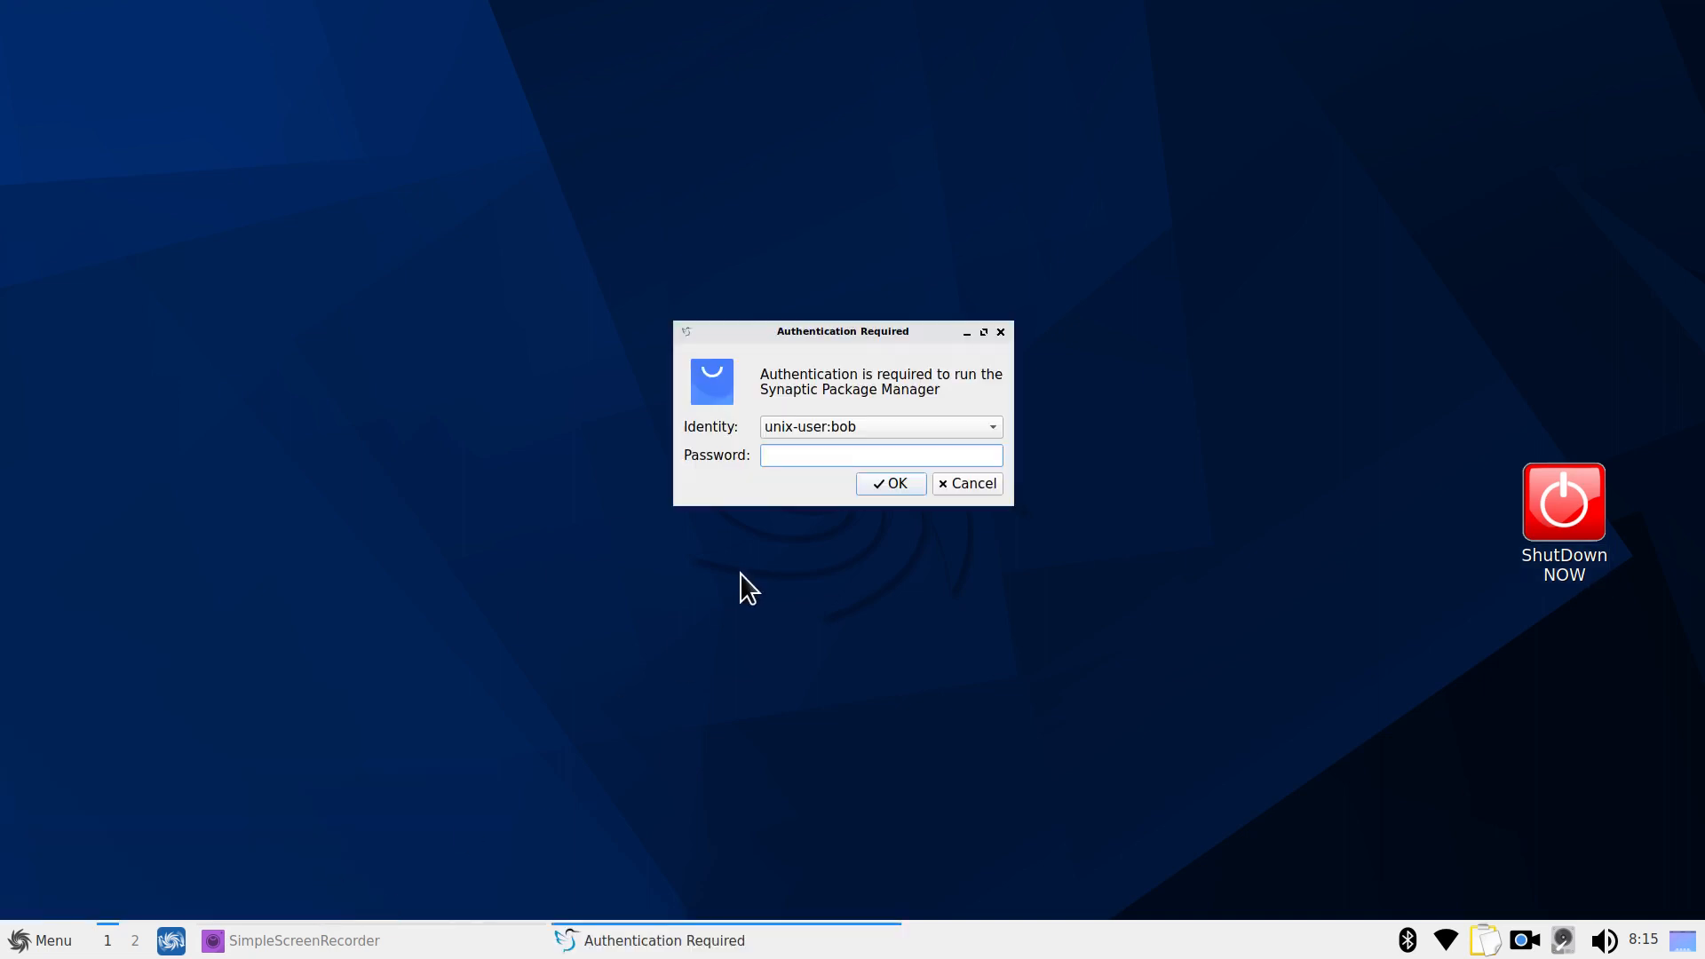
type("password")
key("Return")
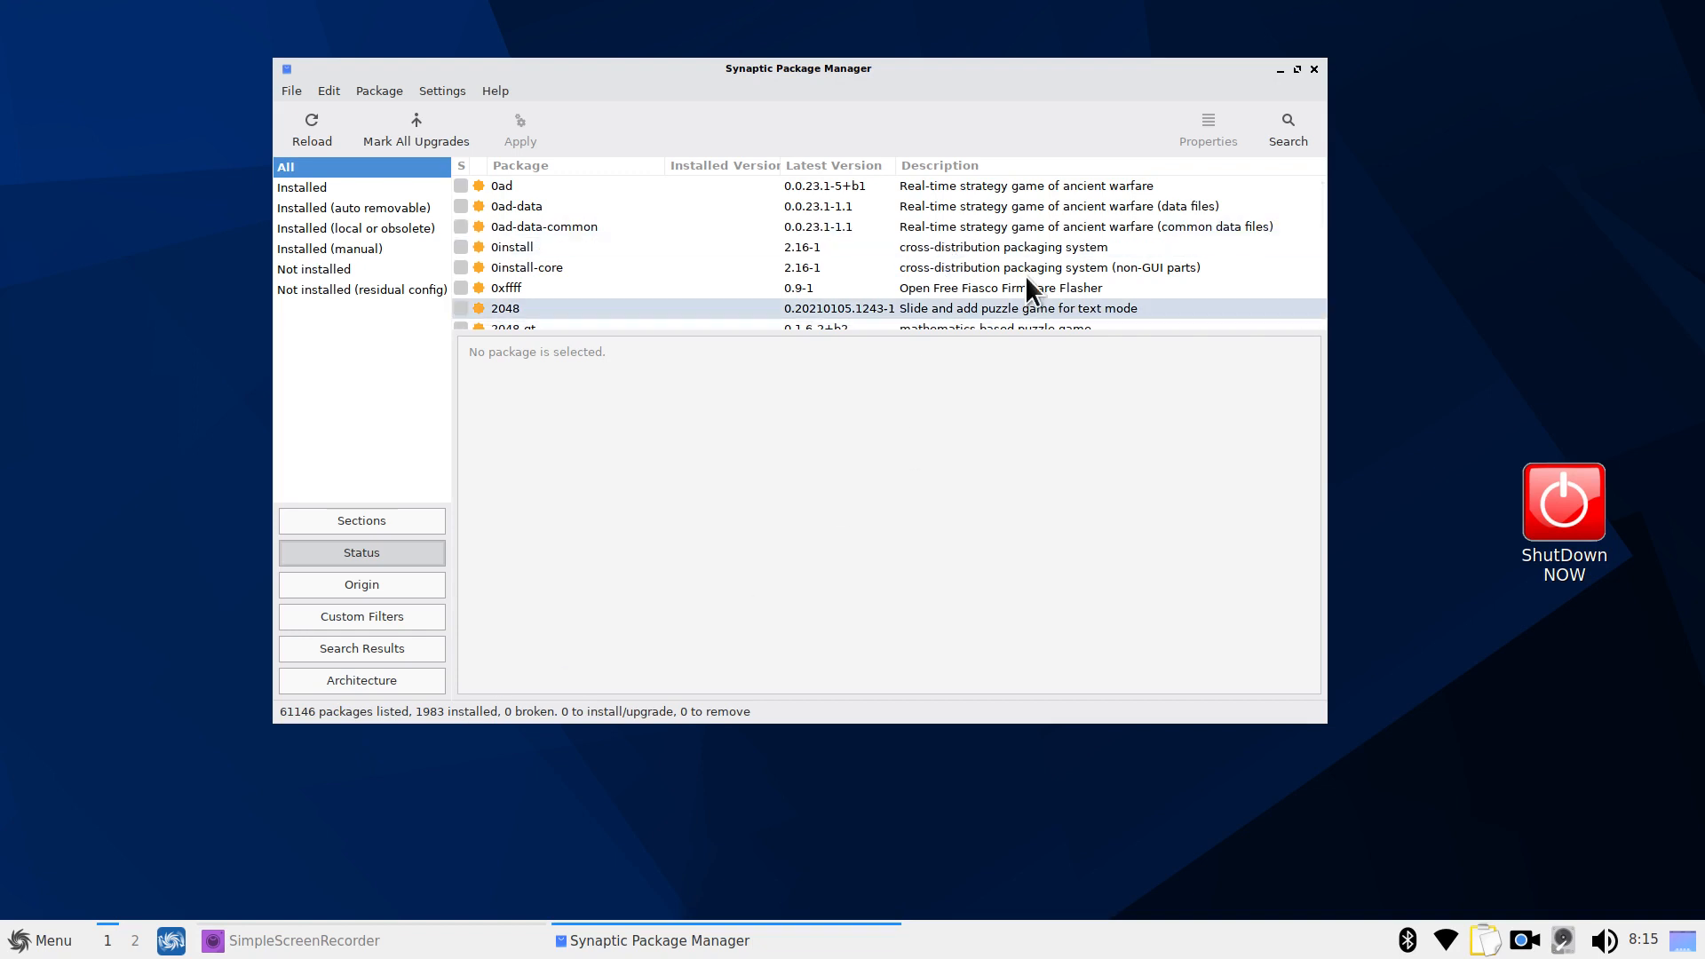
Show Synaptic's Repositories dialog, moving and enlarging it to reveal all entries
left_click(443, 89)
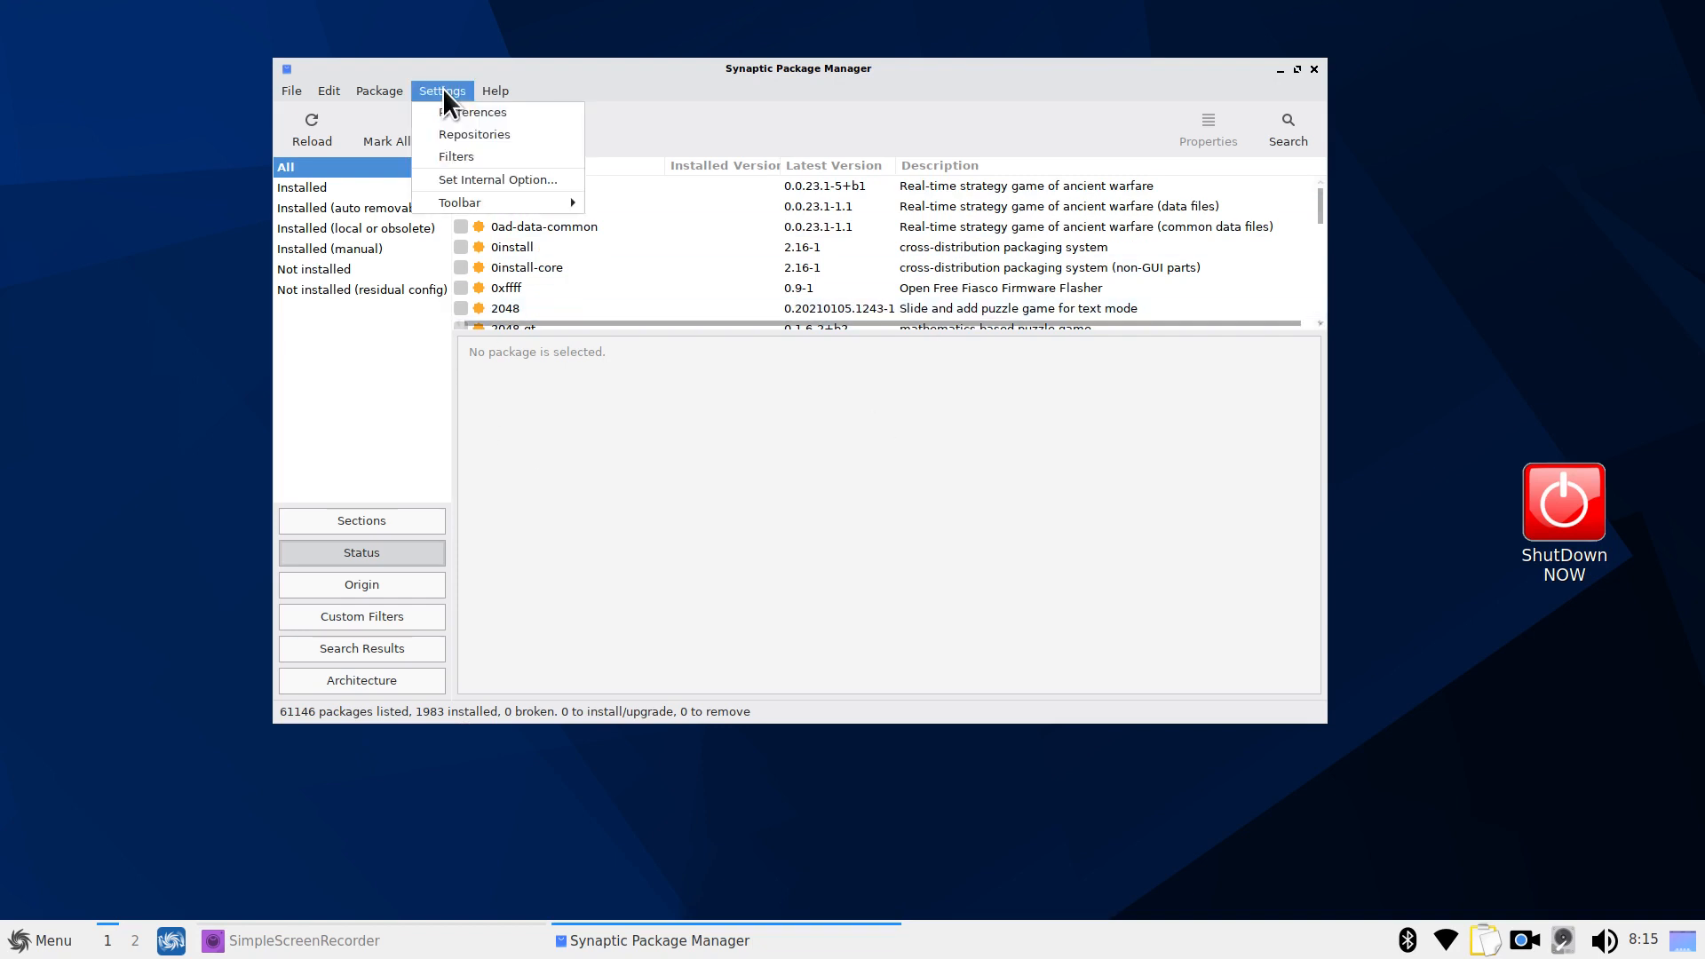
left_click(470, 135)
left_click_drag(659, 237, 445, 110)
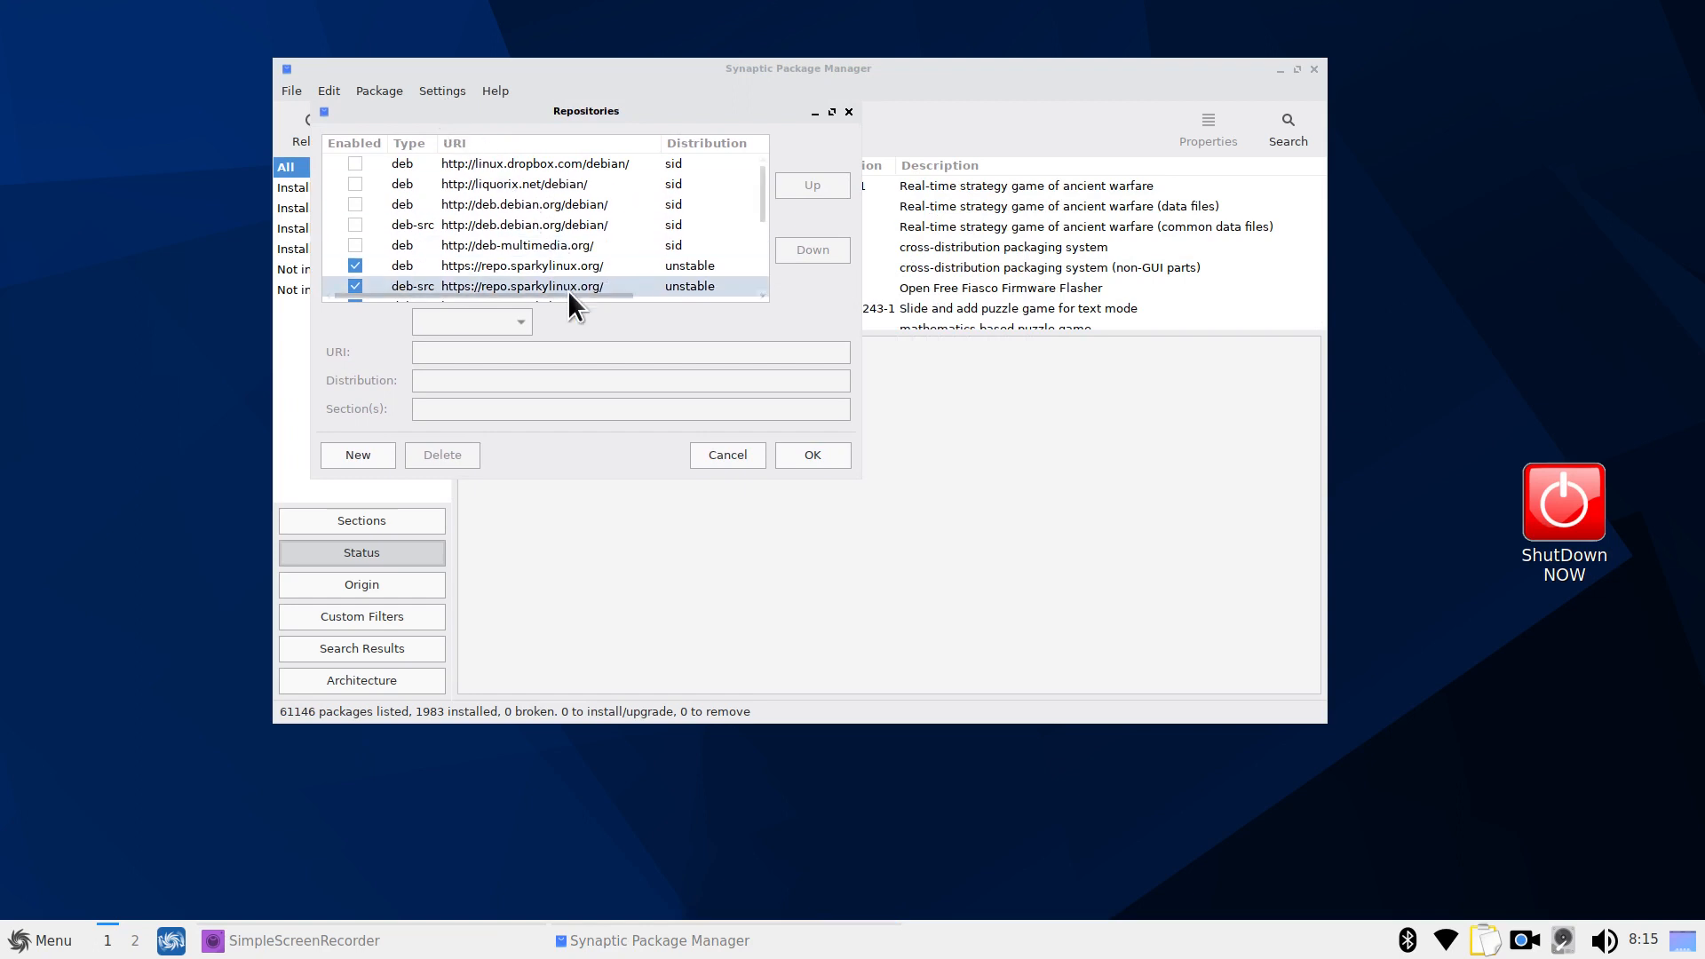
right_click(652, 106)
left_click(741, 176)
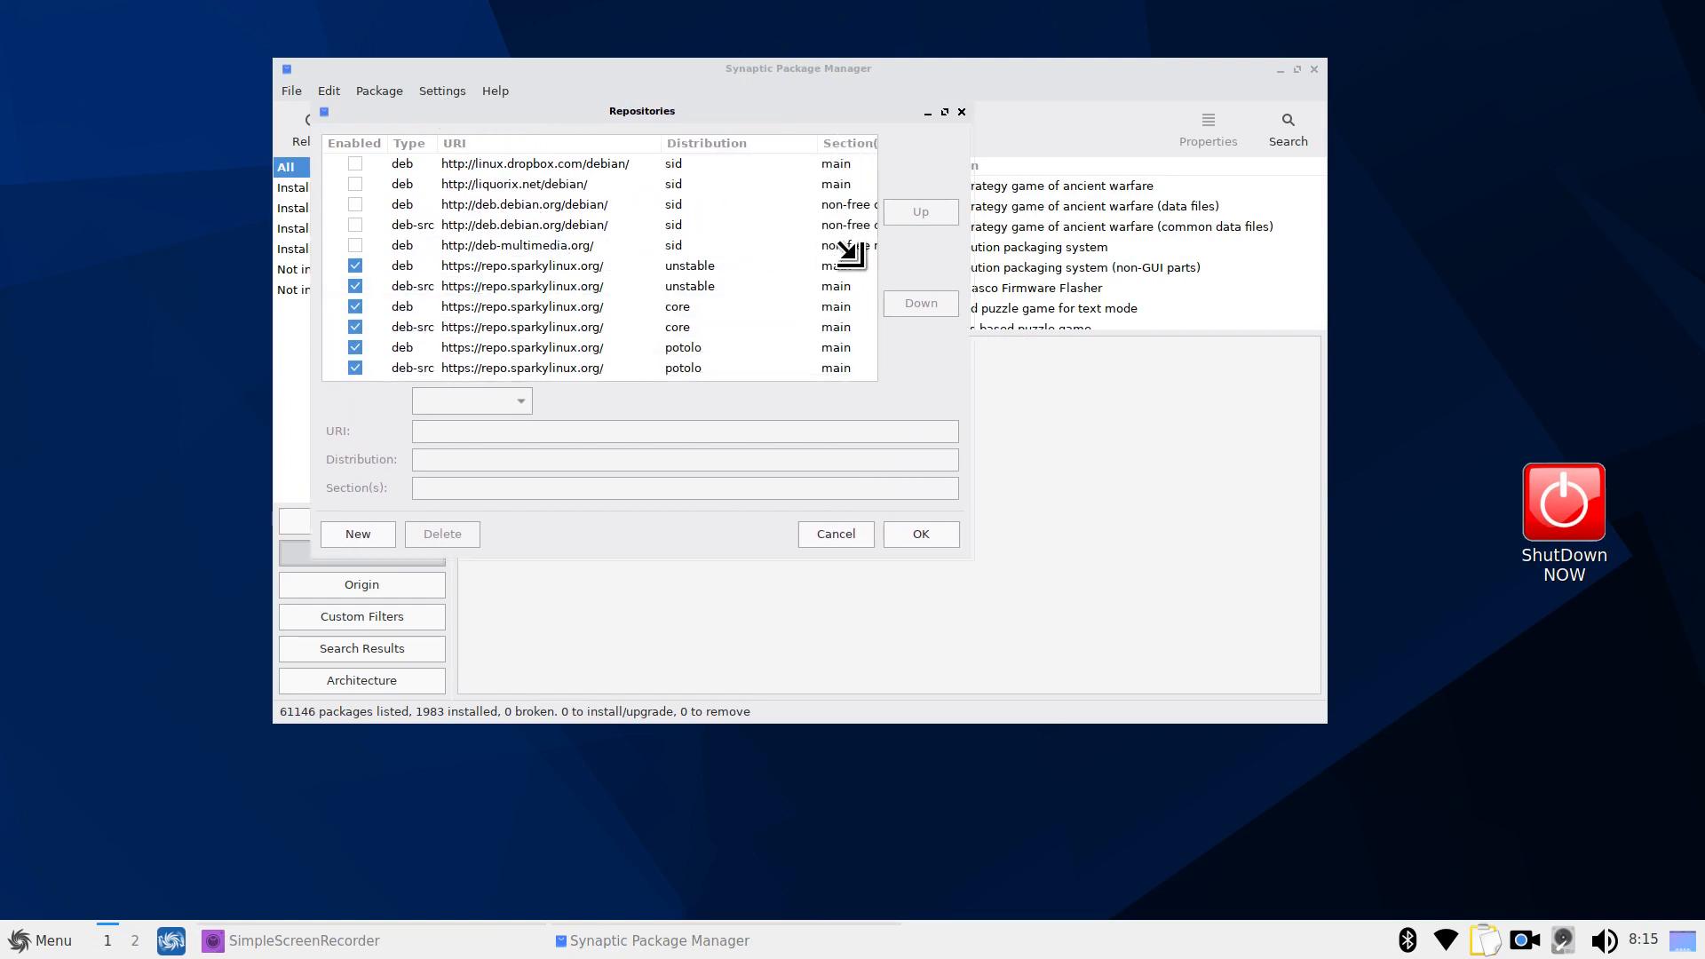
left_click(1105, 476)
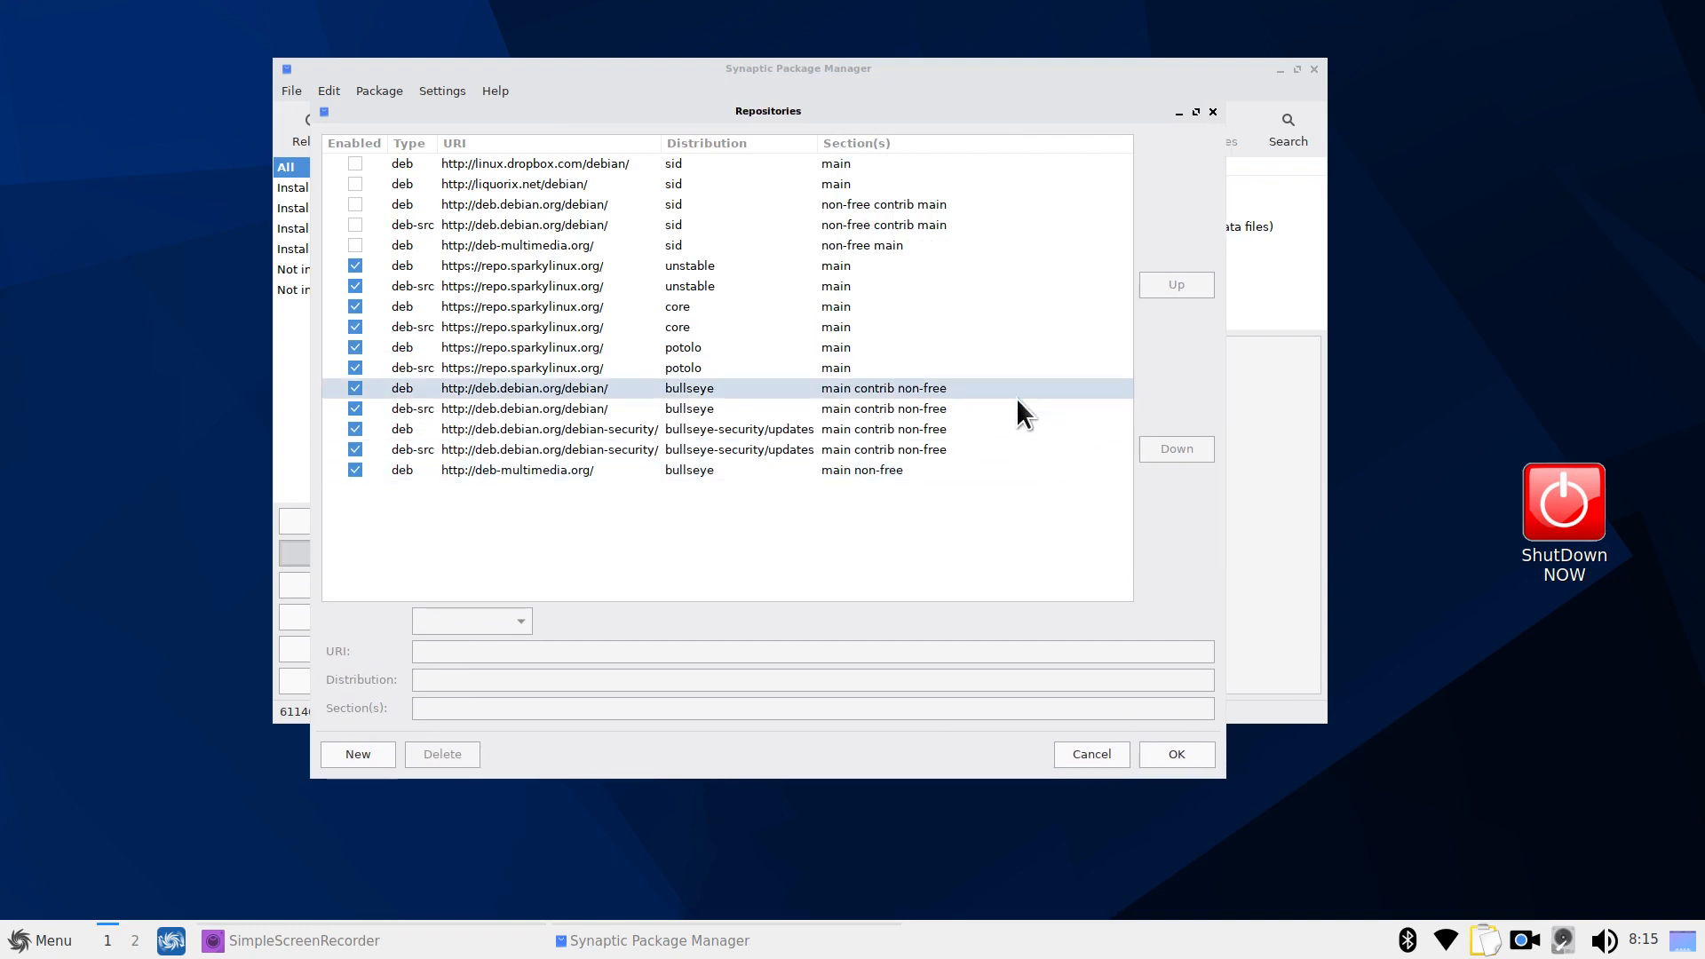
Inspect the SparkyLinux, Debian bullseye, security and deb-multimedia entries, cancel, and enlarge the package list
left_click(537, 307)
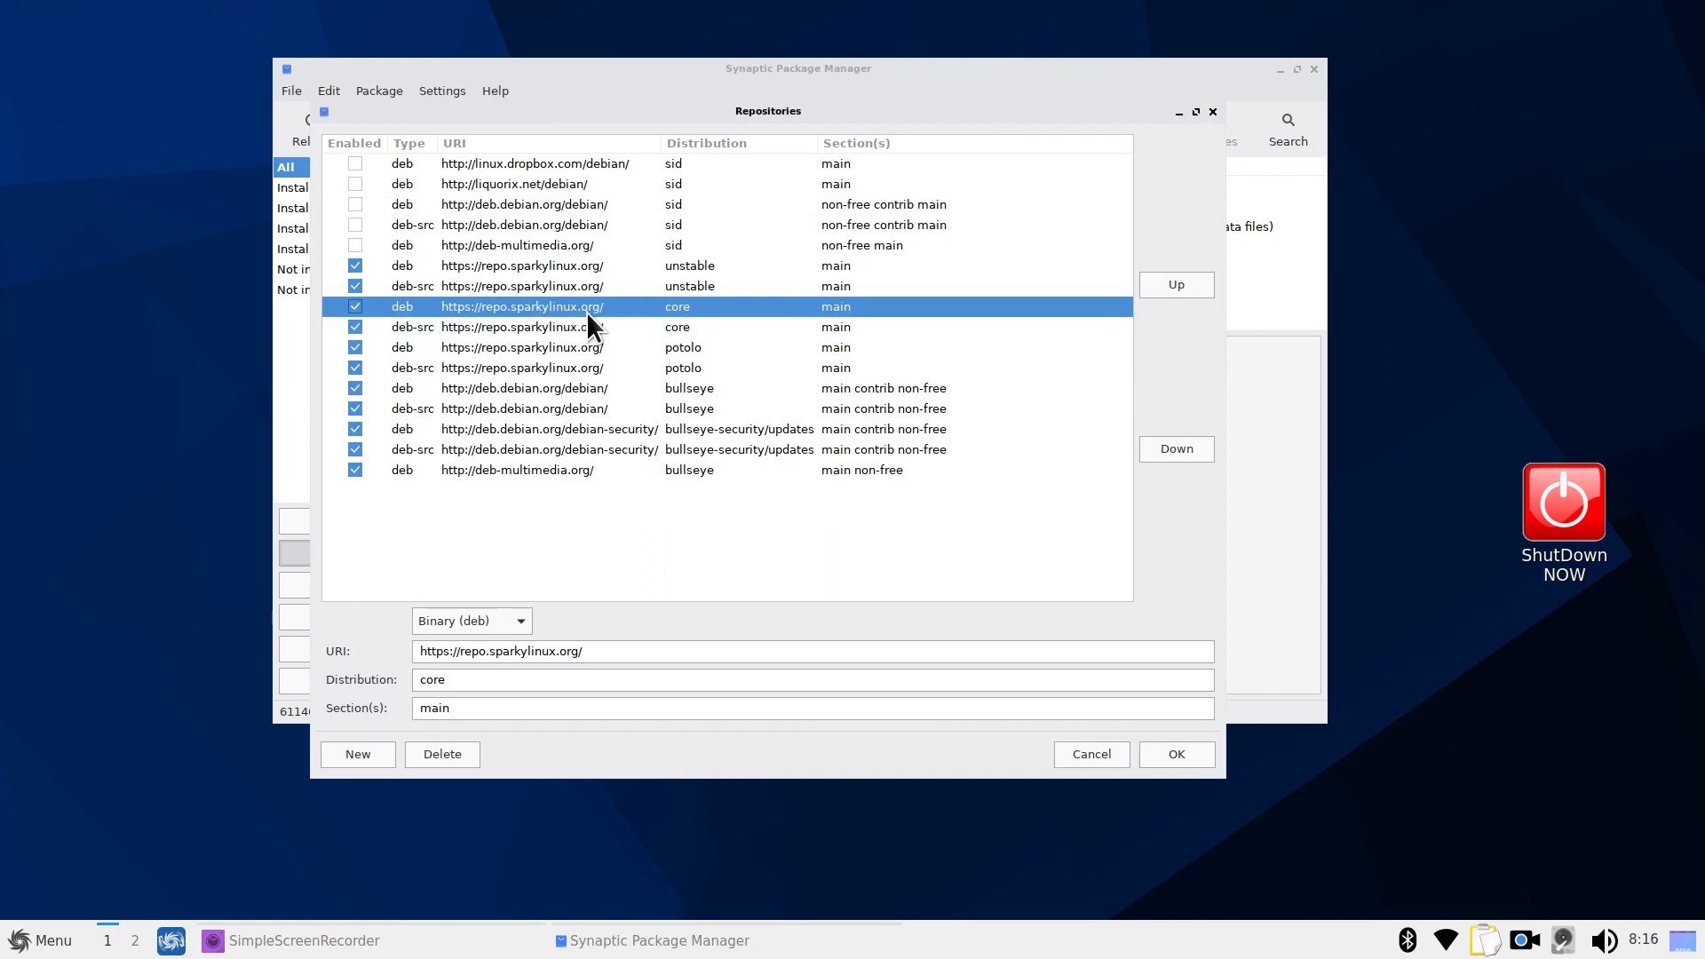
left_click(552, 391)
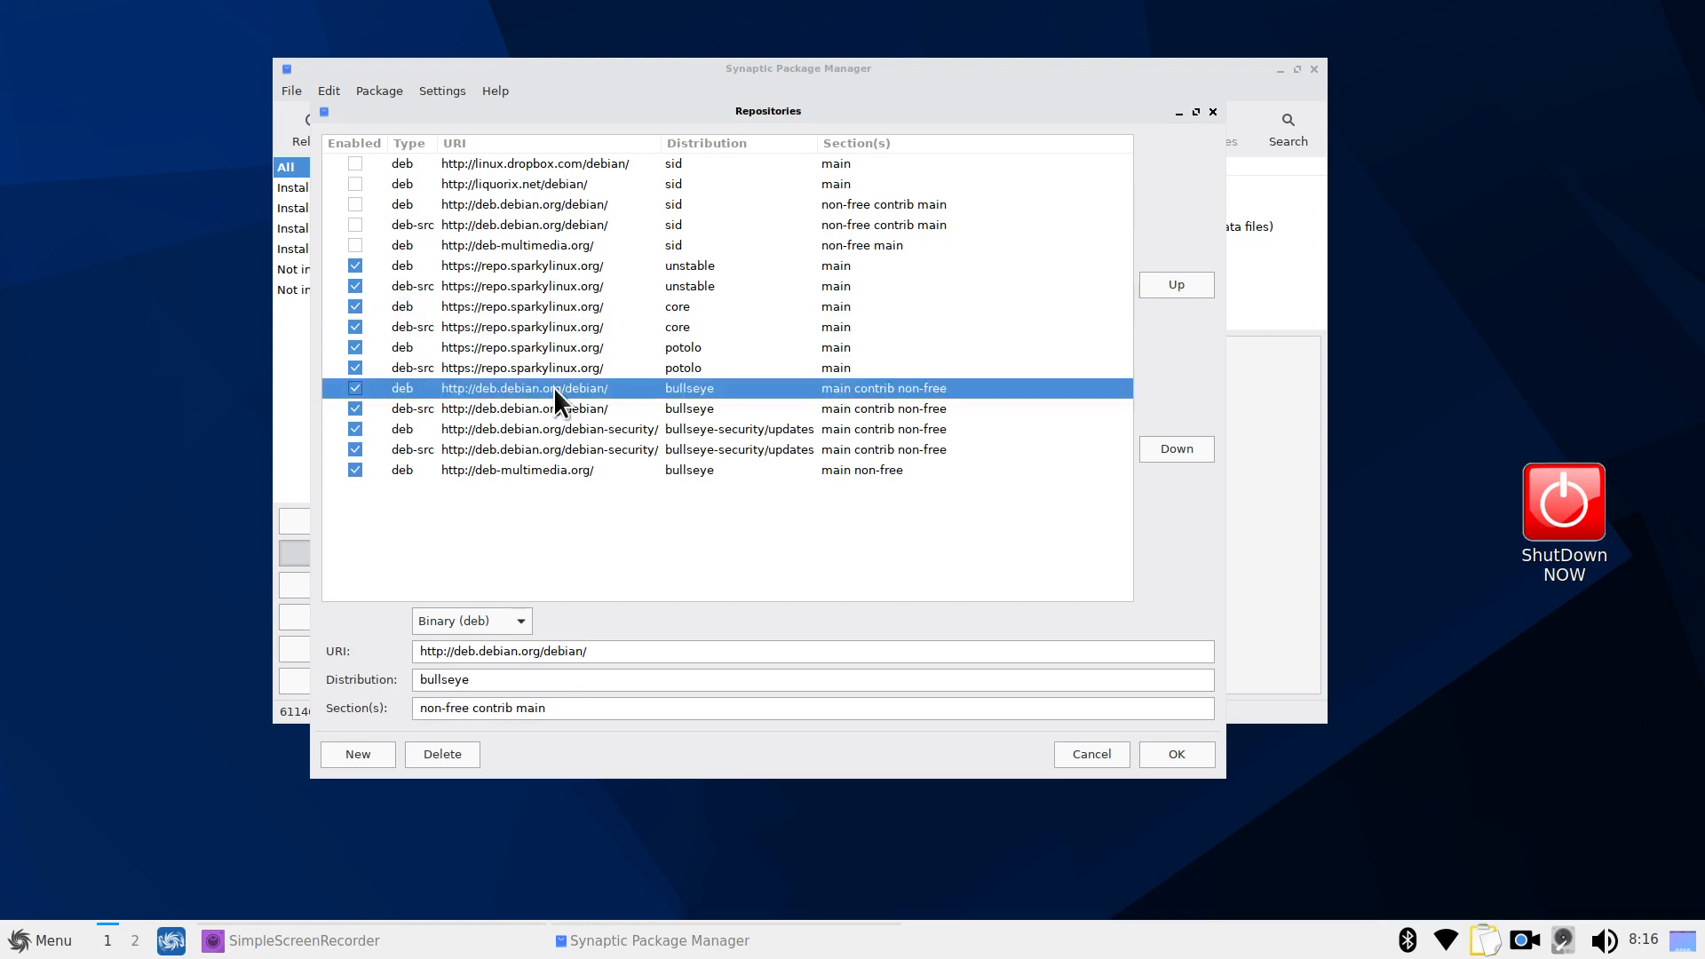
left_click(573, 434)
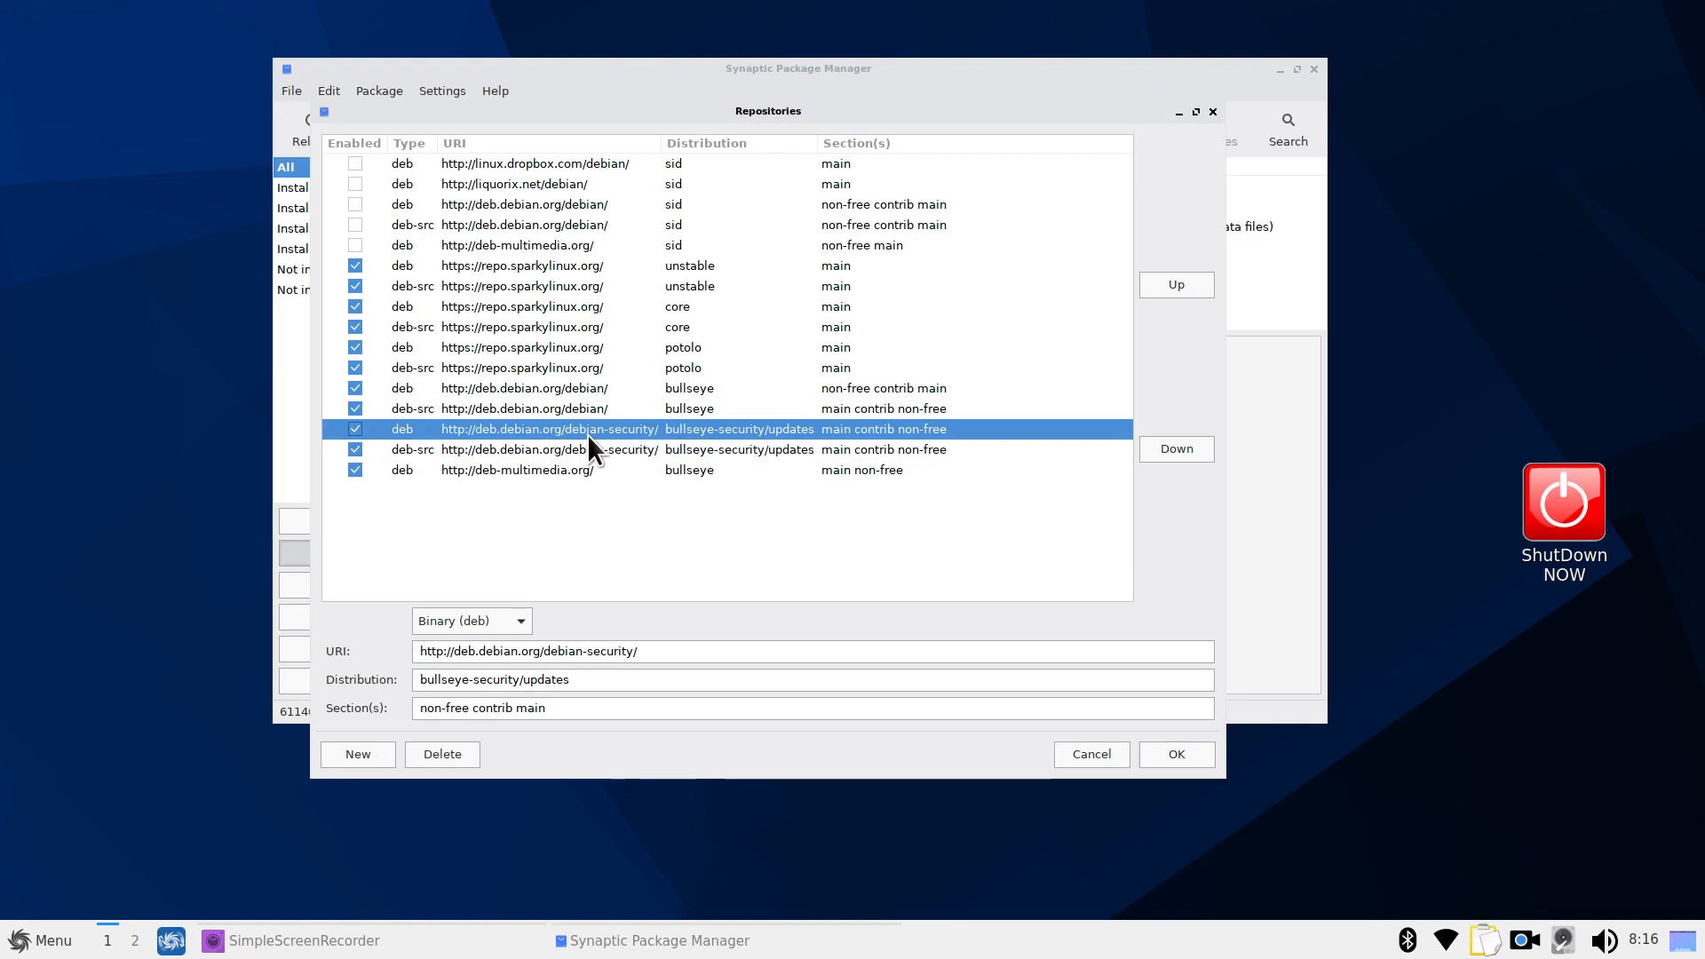
left_click(531, 475)
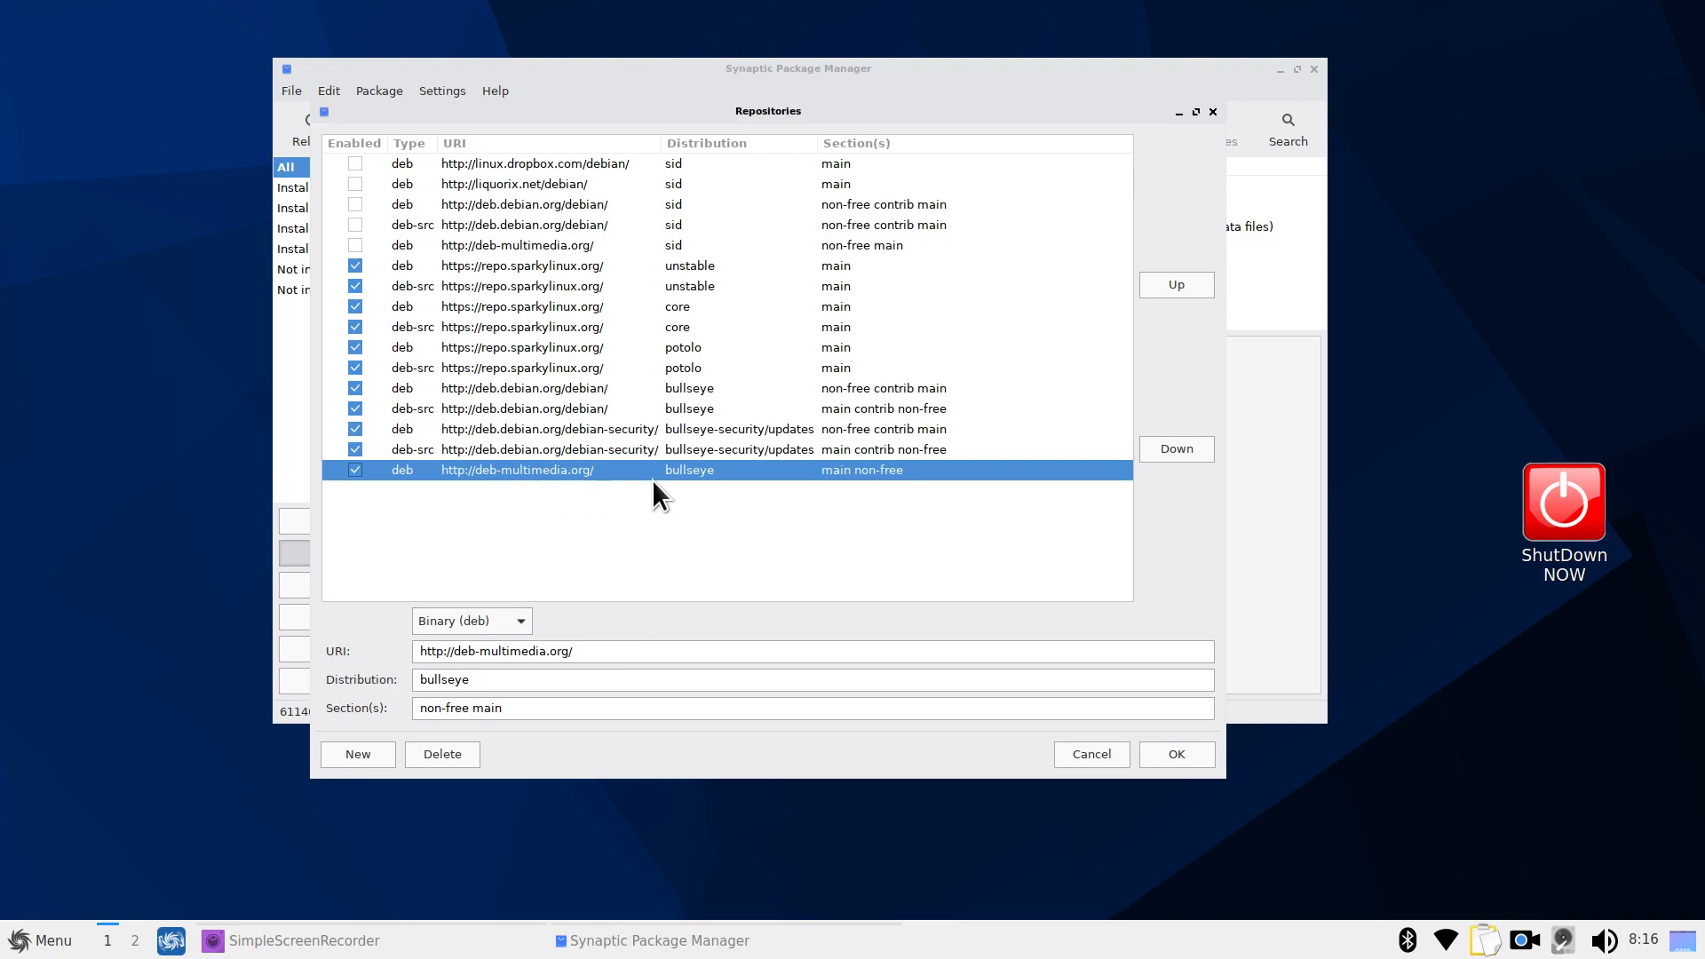
left_click(1084, 757)
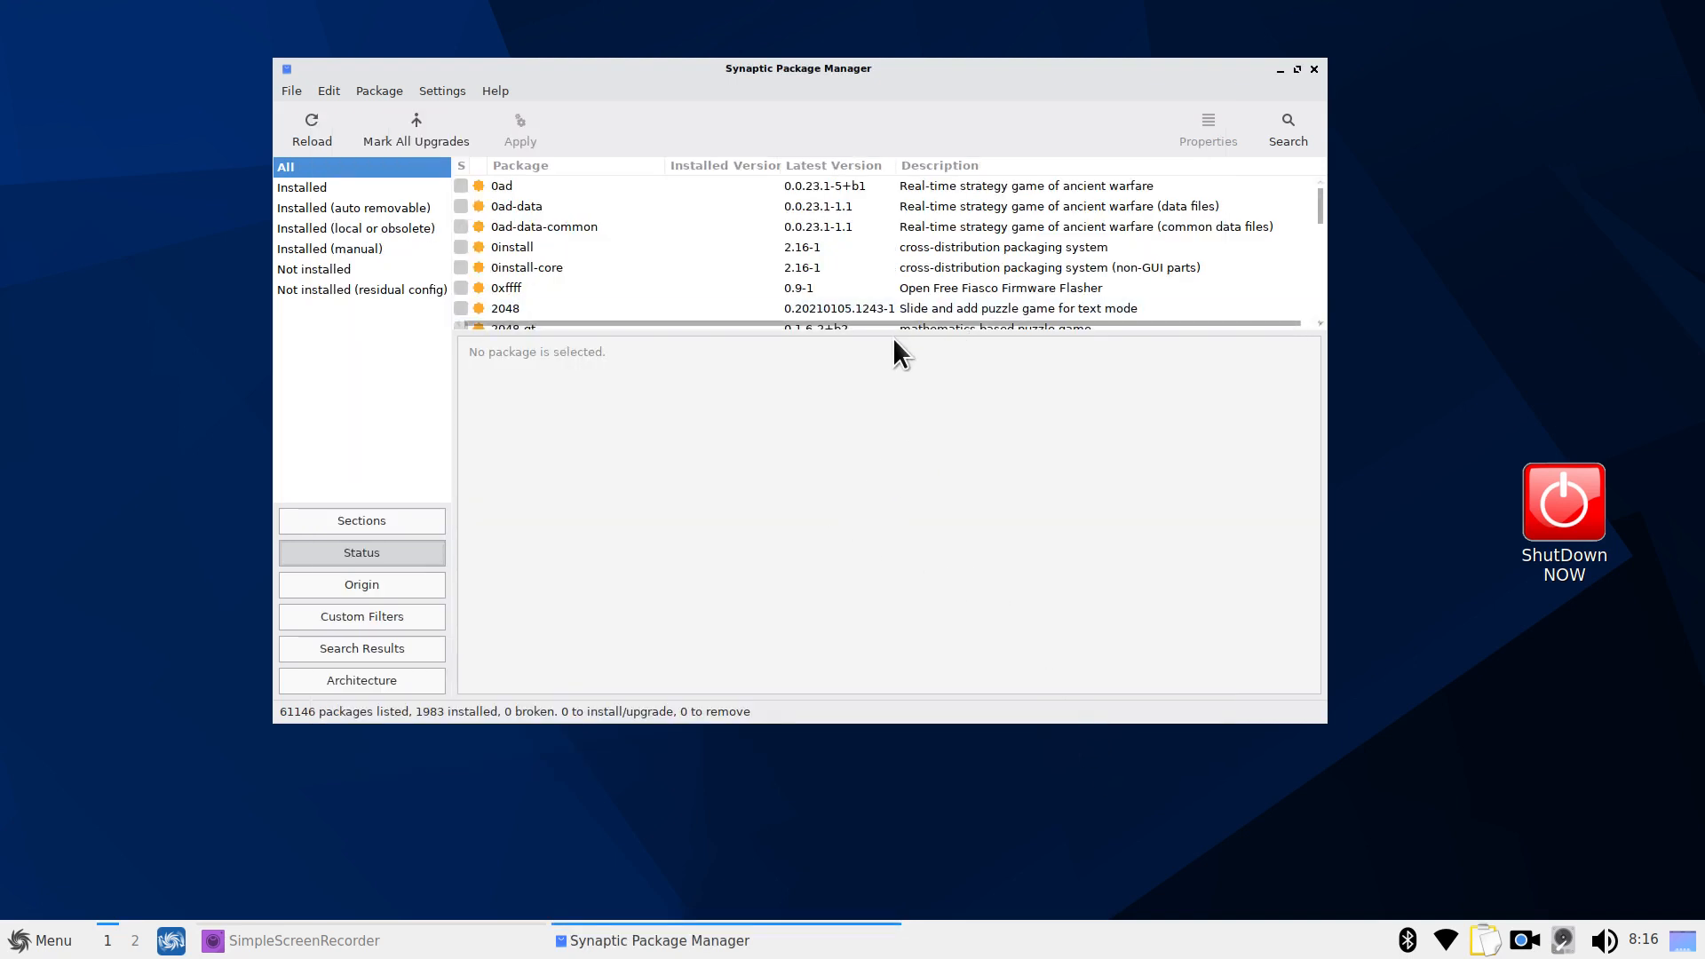
mouse_move(894, 333)
left_mouse_down()
mouse_move(904, 395)
mouse_move(906, 349)
left_mouse_up()
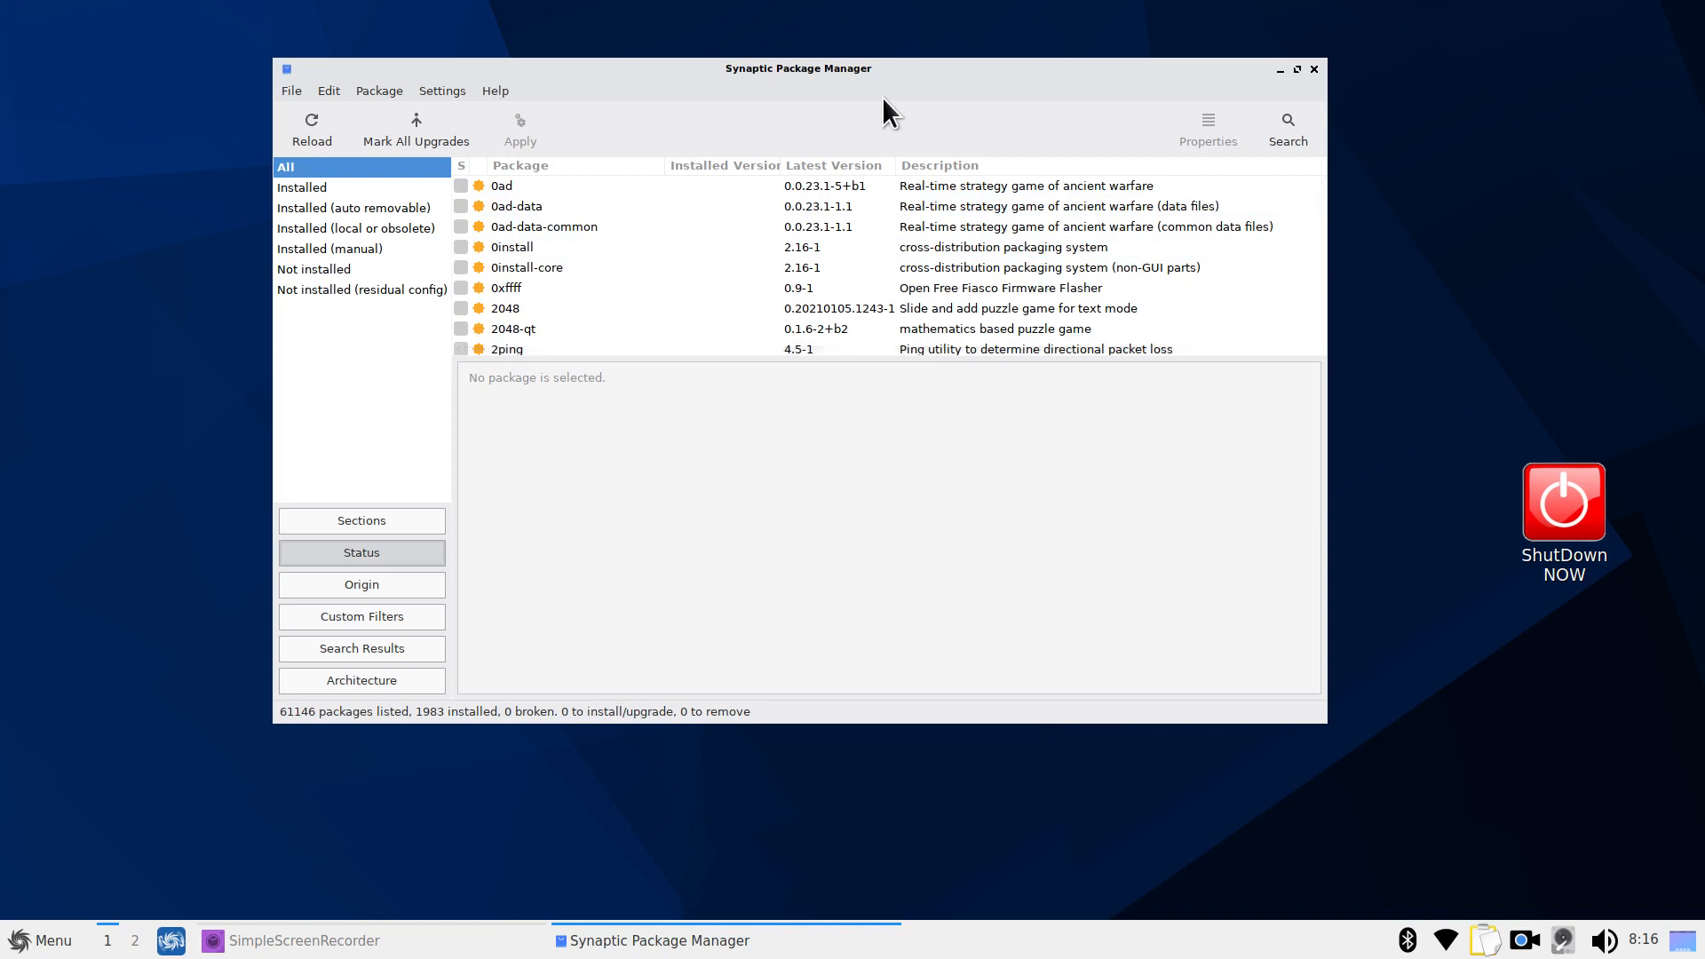
View the Help icon legend of package status icons, then close it
left_click(495, 91)
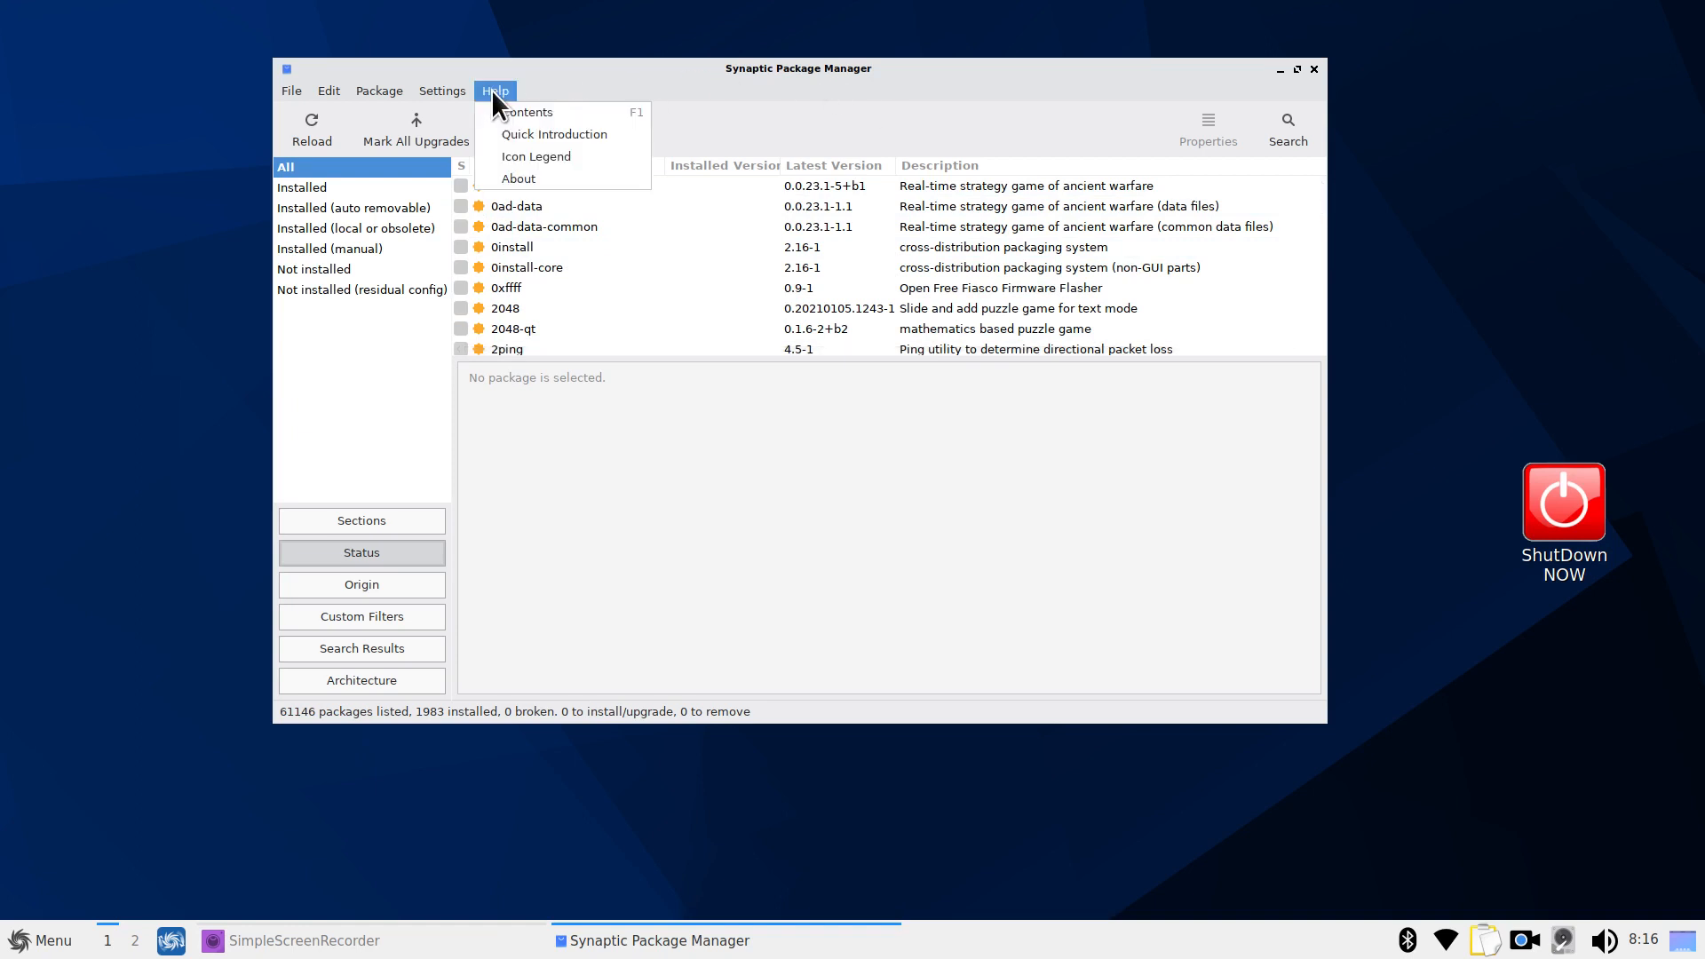
left_click(521, 155)
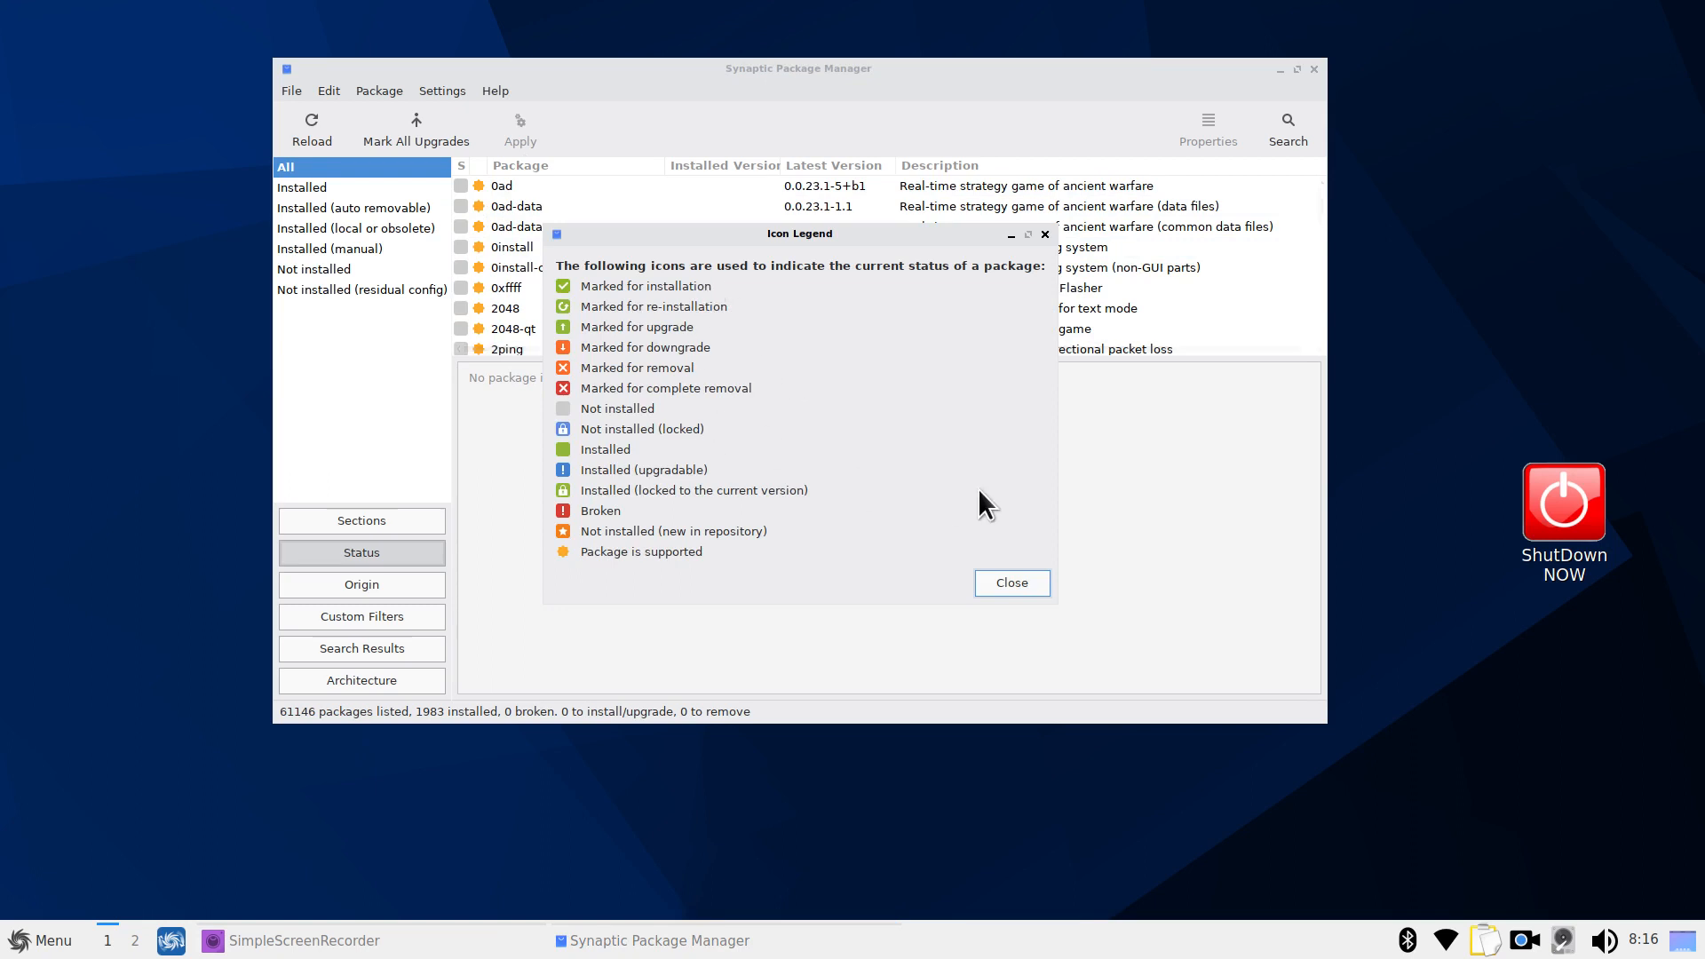
left_click(1013, 587)
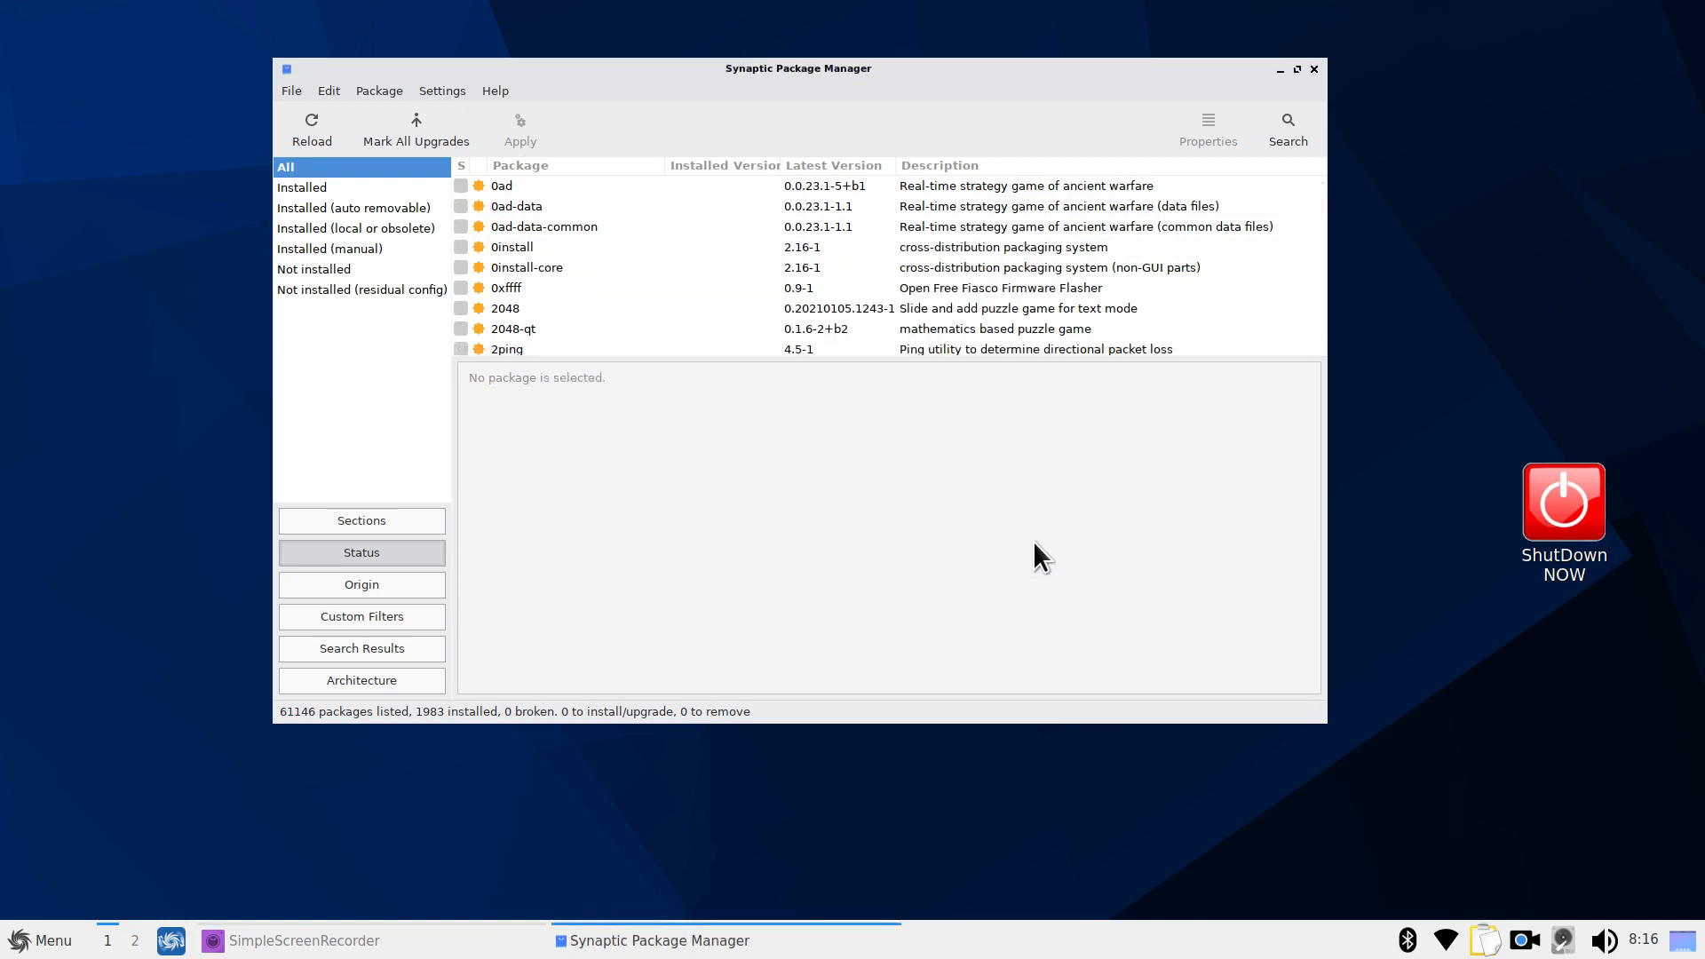
Search package names only for 'variety'
left_click(1284, 126)
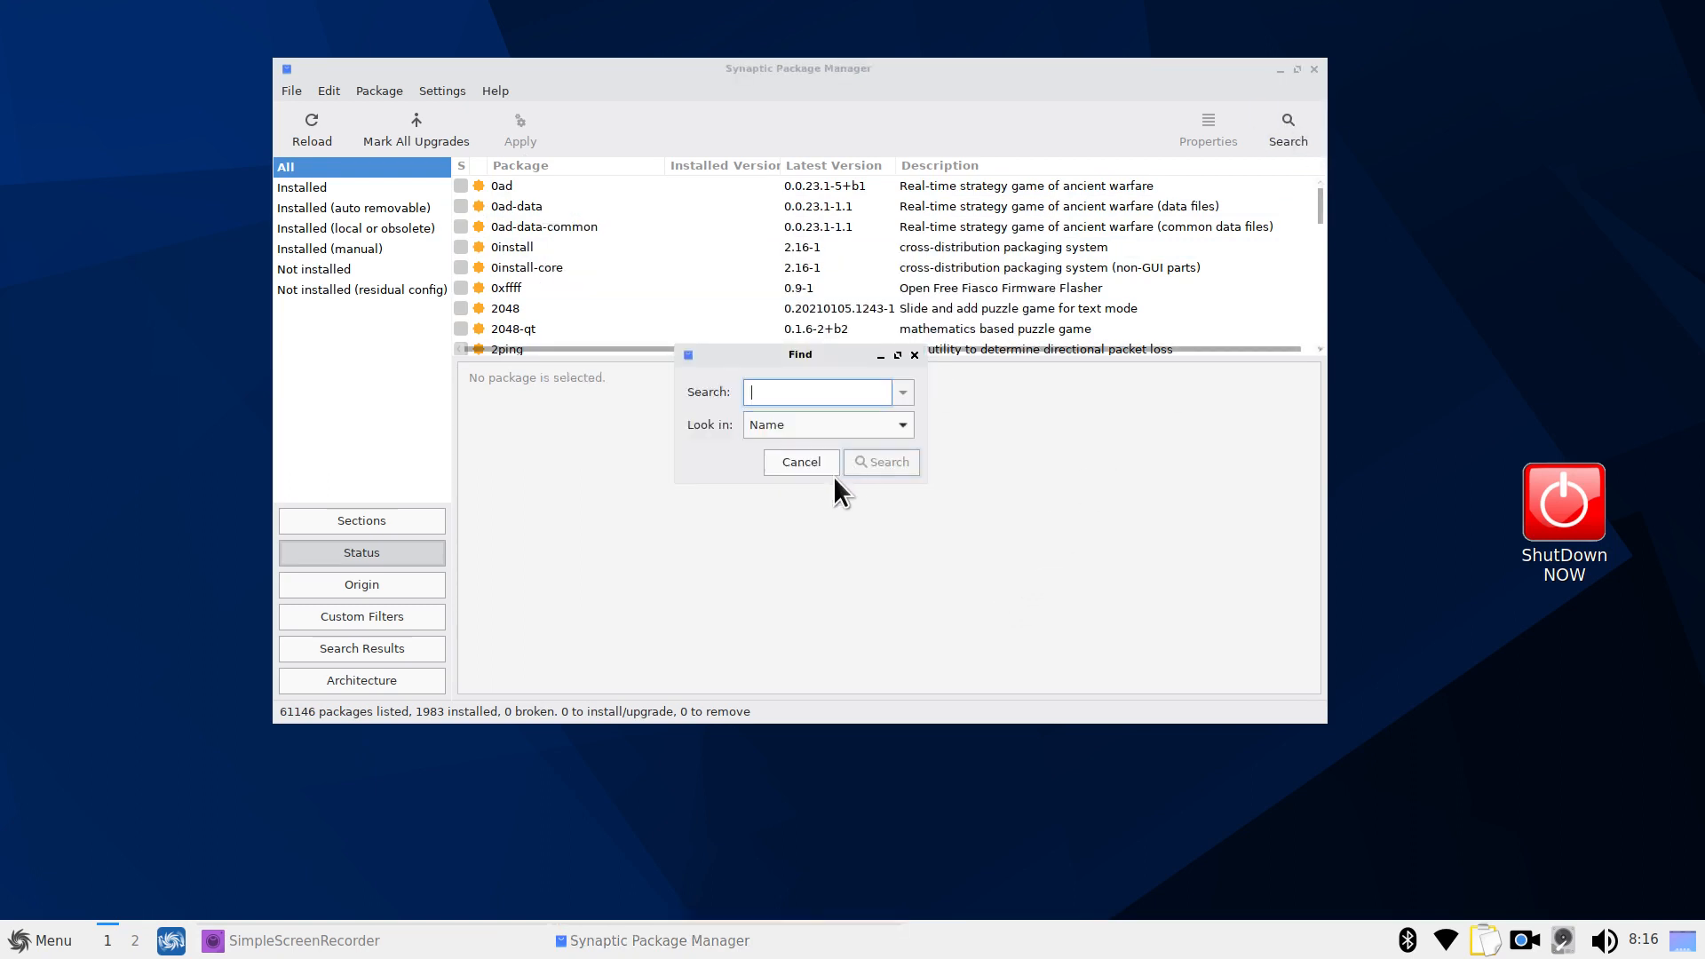
left_click(764, 428)
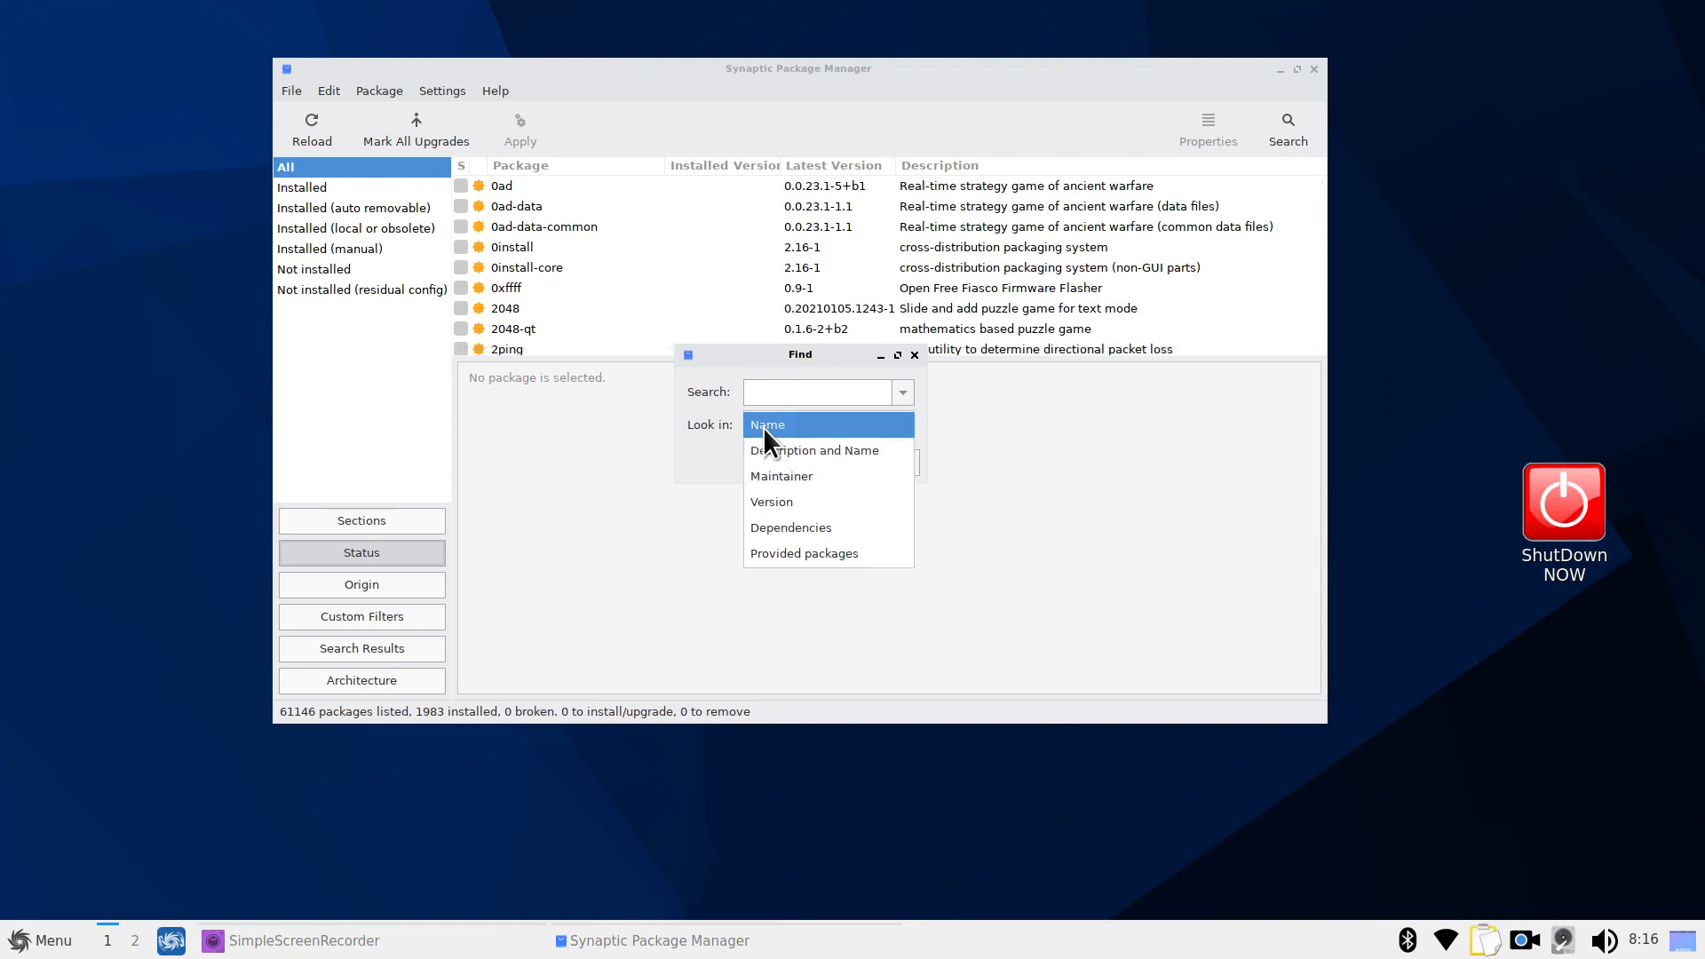
left_click(763, 428)
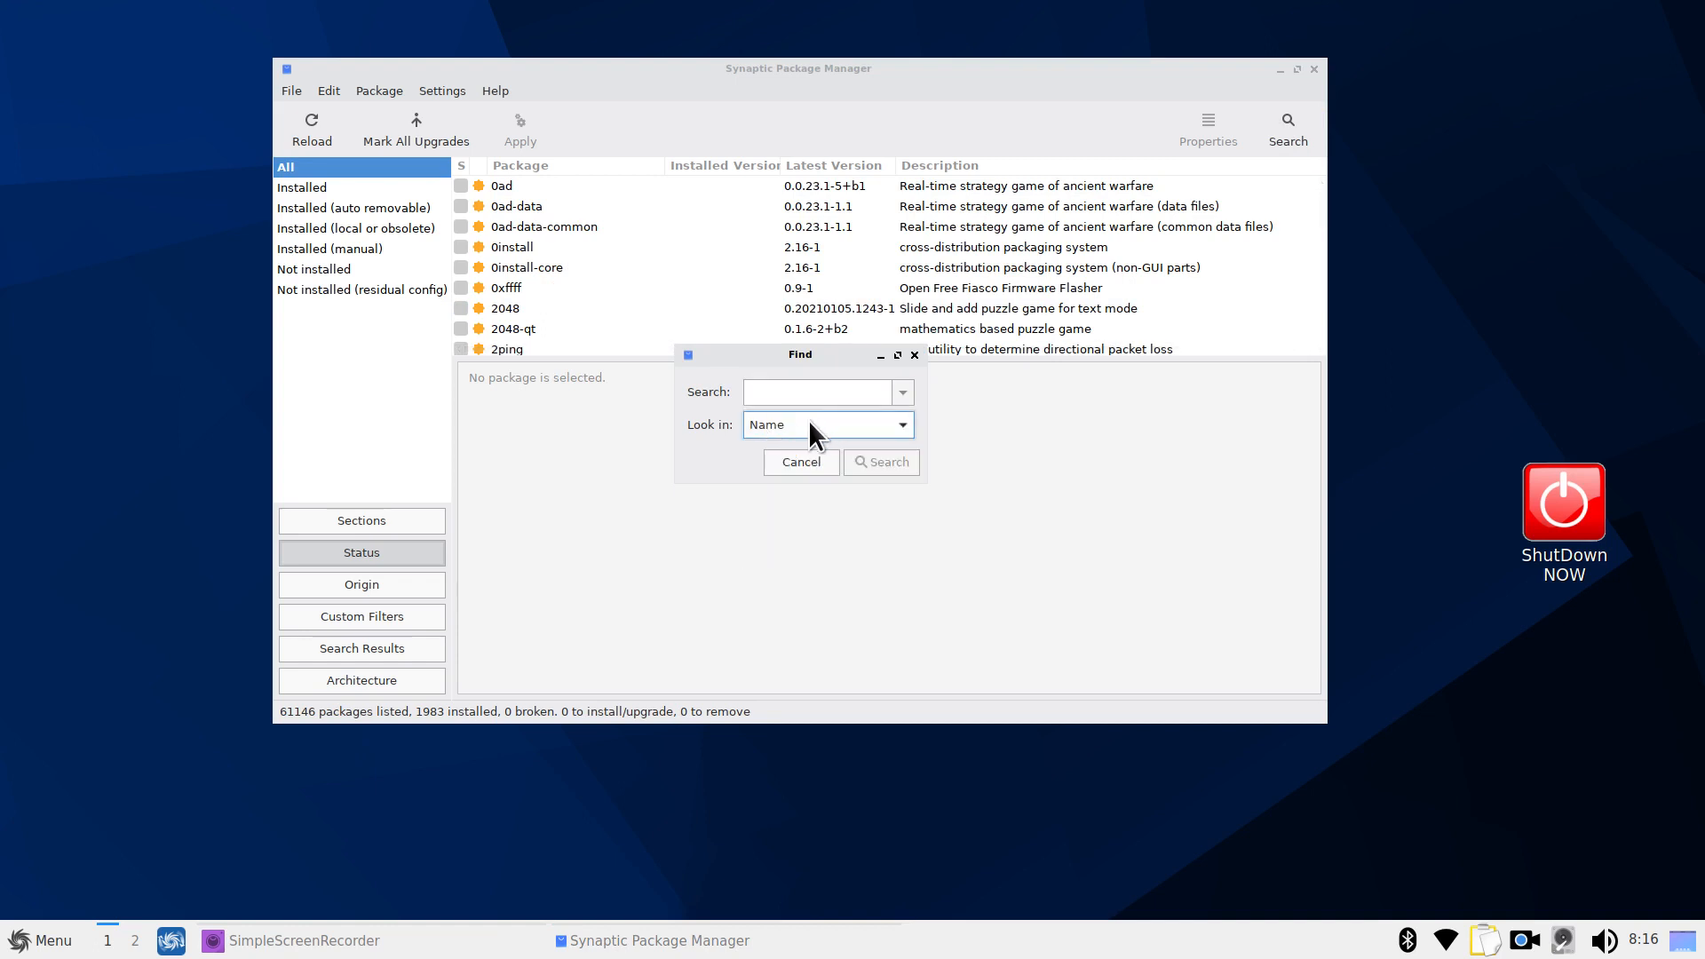
left_click(793, 395)
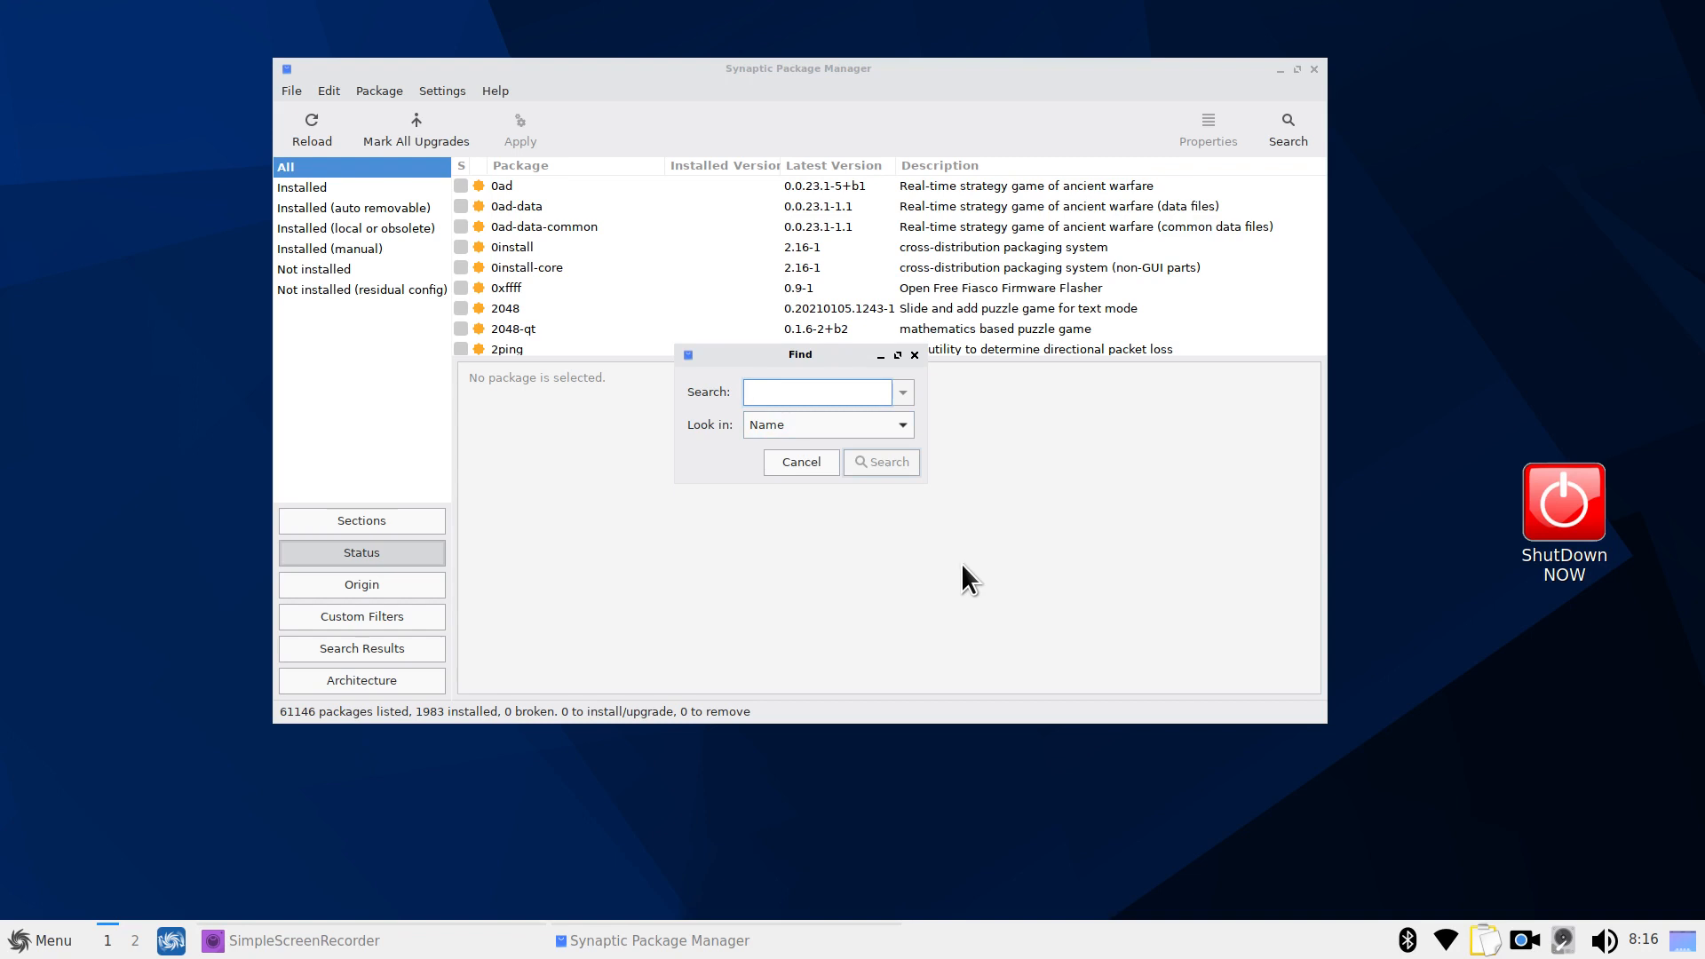
type("variety")
key("Return")
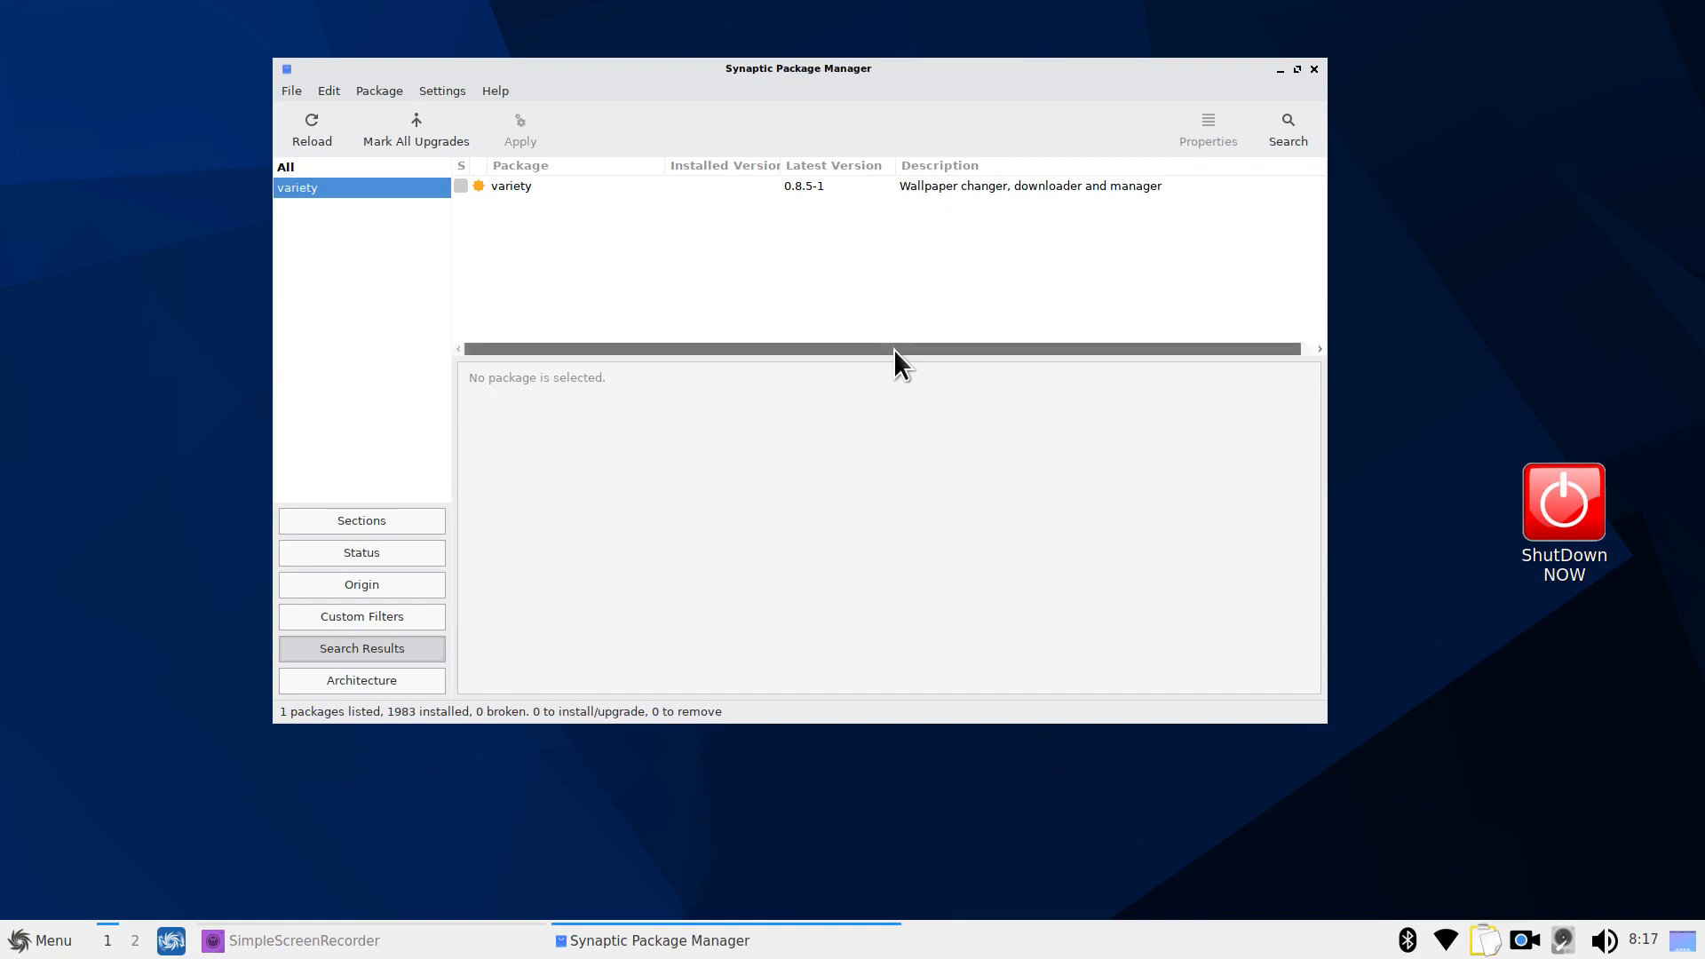
left_click(537, 184)
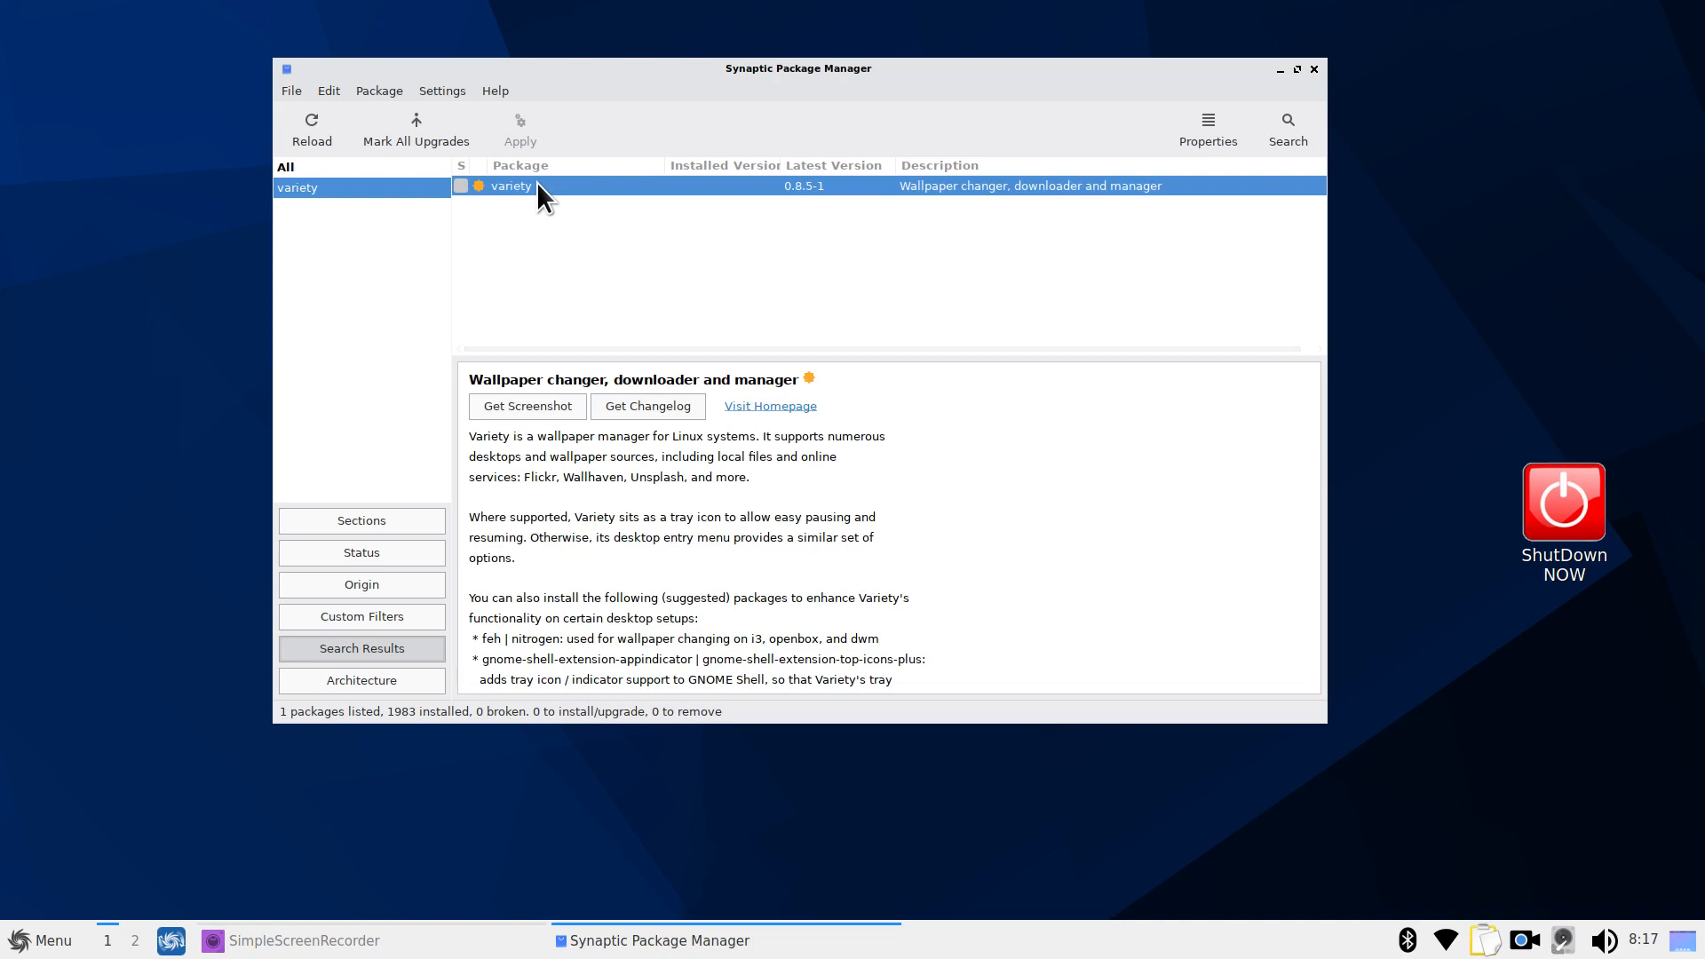
left_click(1643, 940)
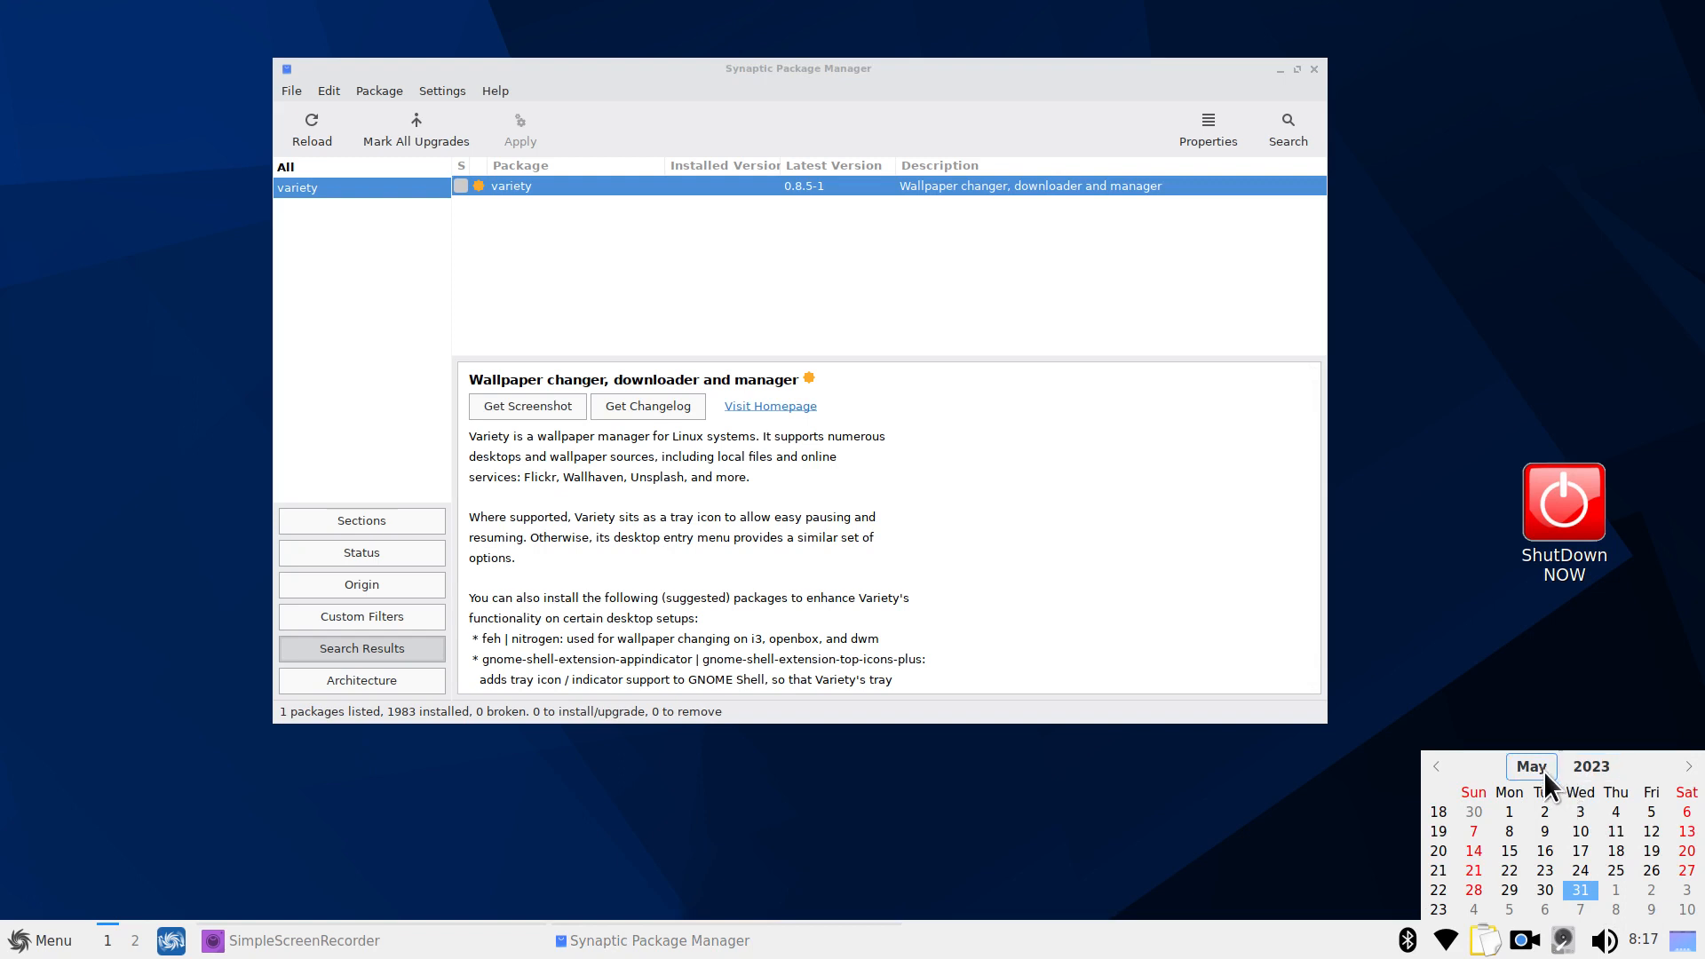
left_click(522, 401)
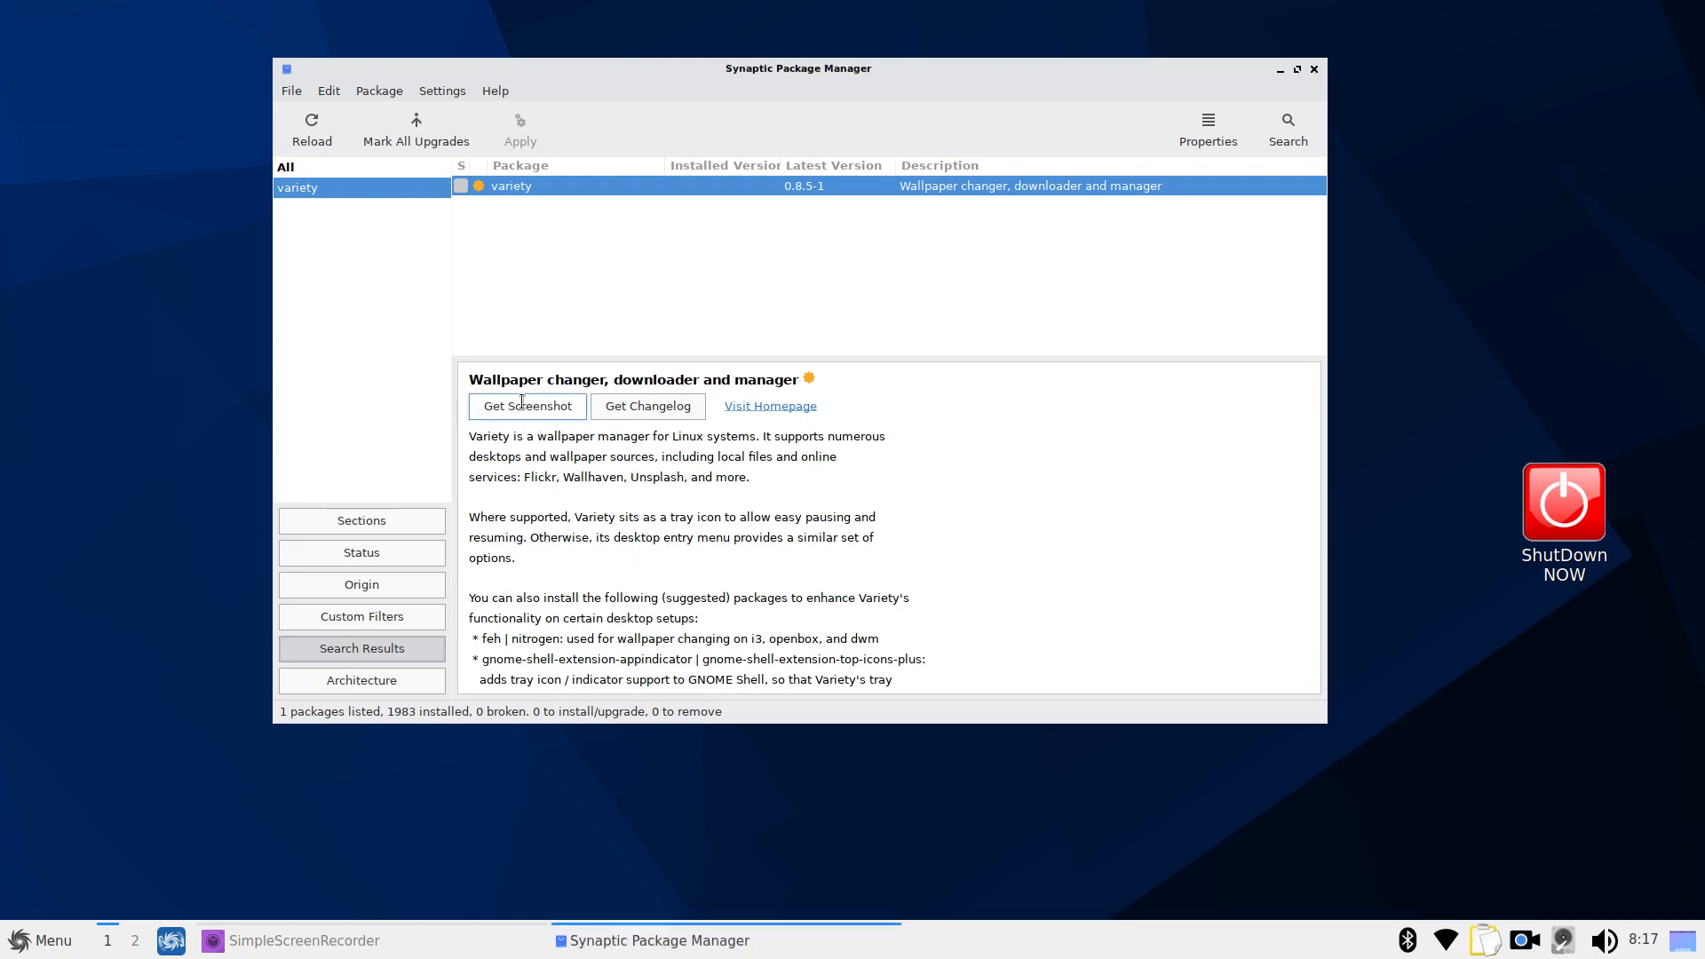
left_click(522, 404)
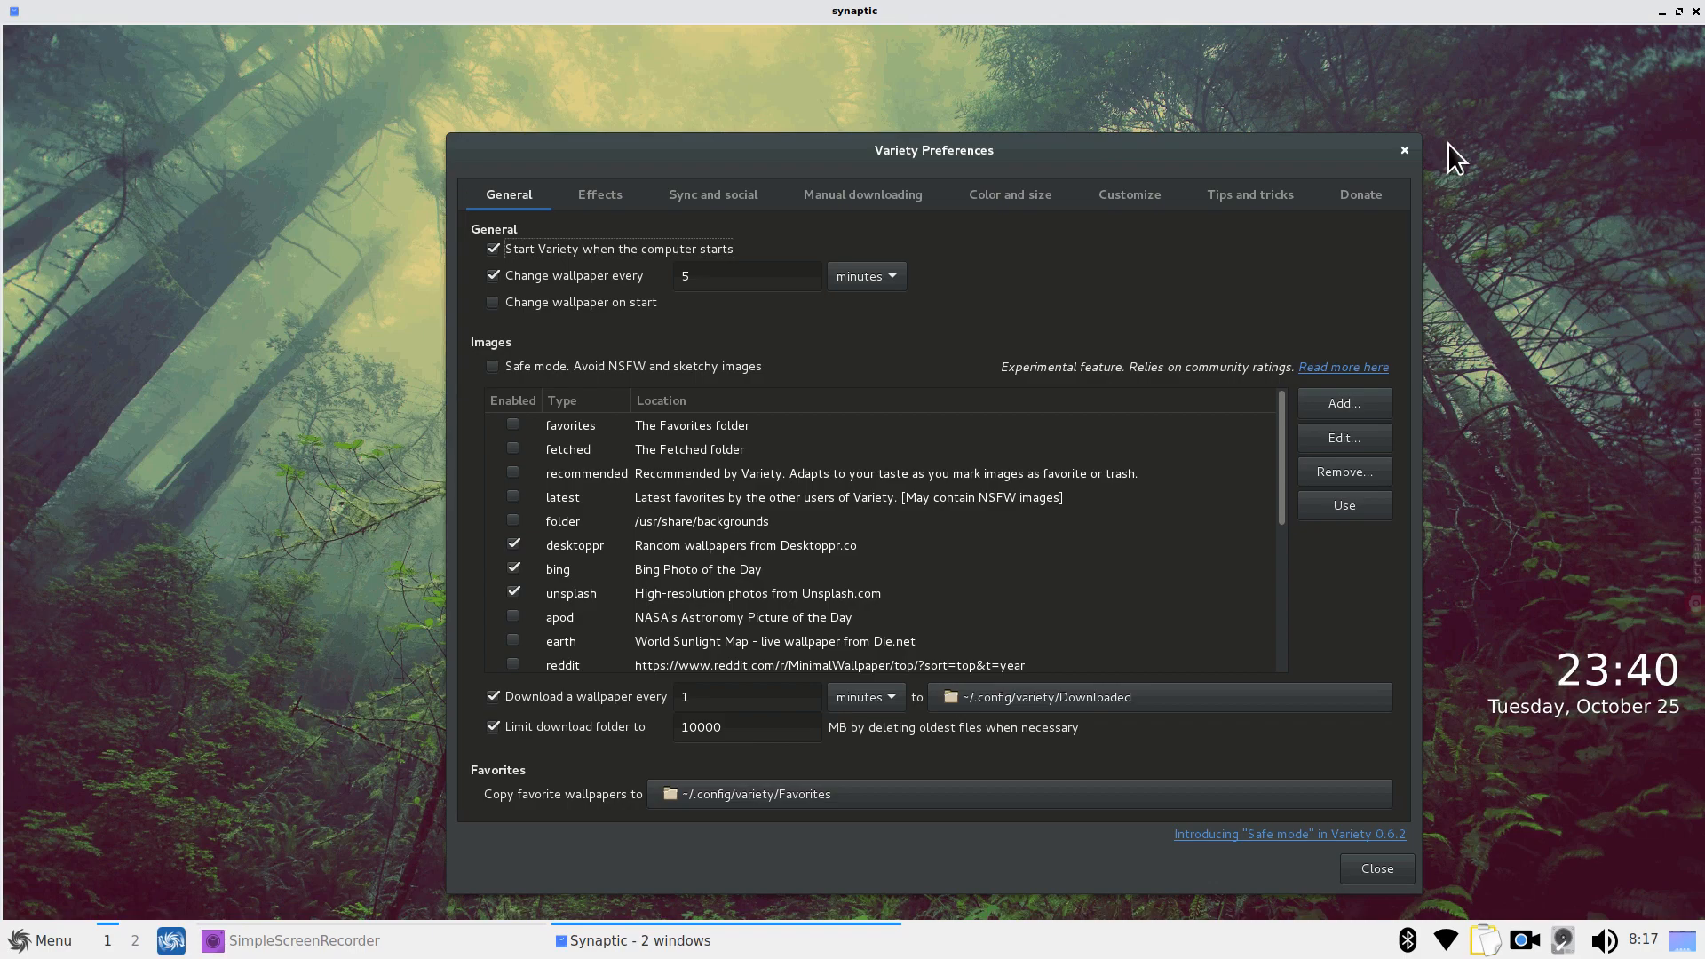
left_click(1696, 12)
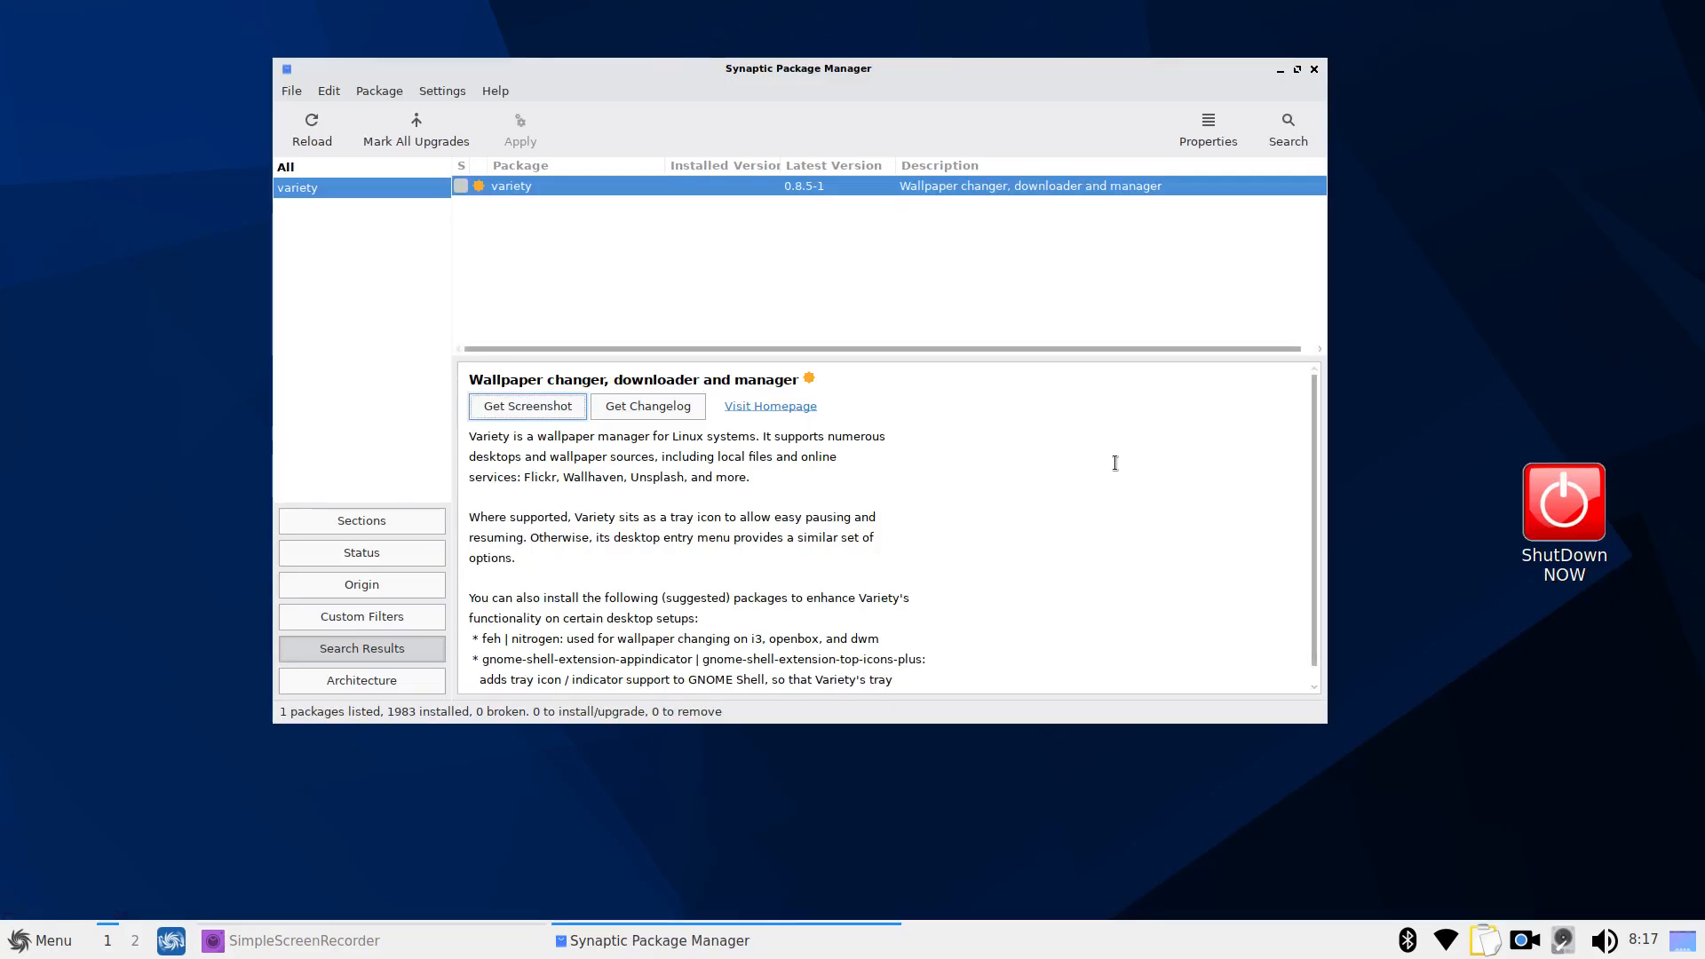
Try marking variety for installation, cancel at the dependency prompt, and quit Synaptic
left_click(462, 186)
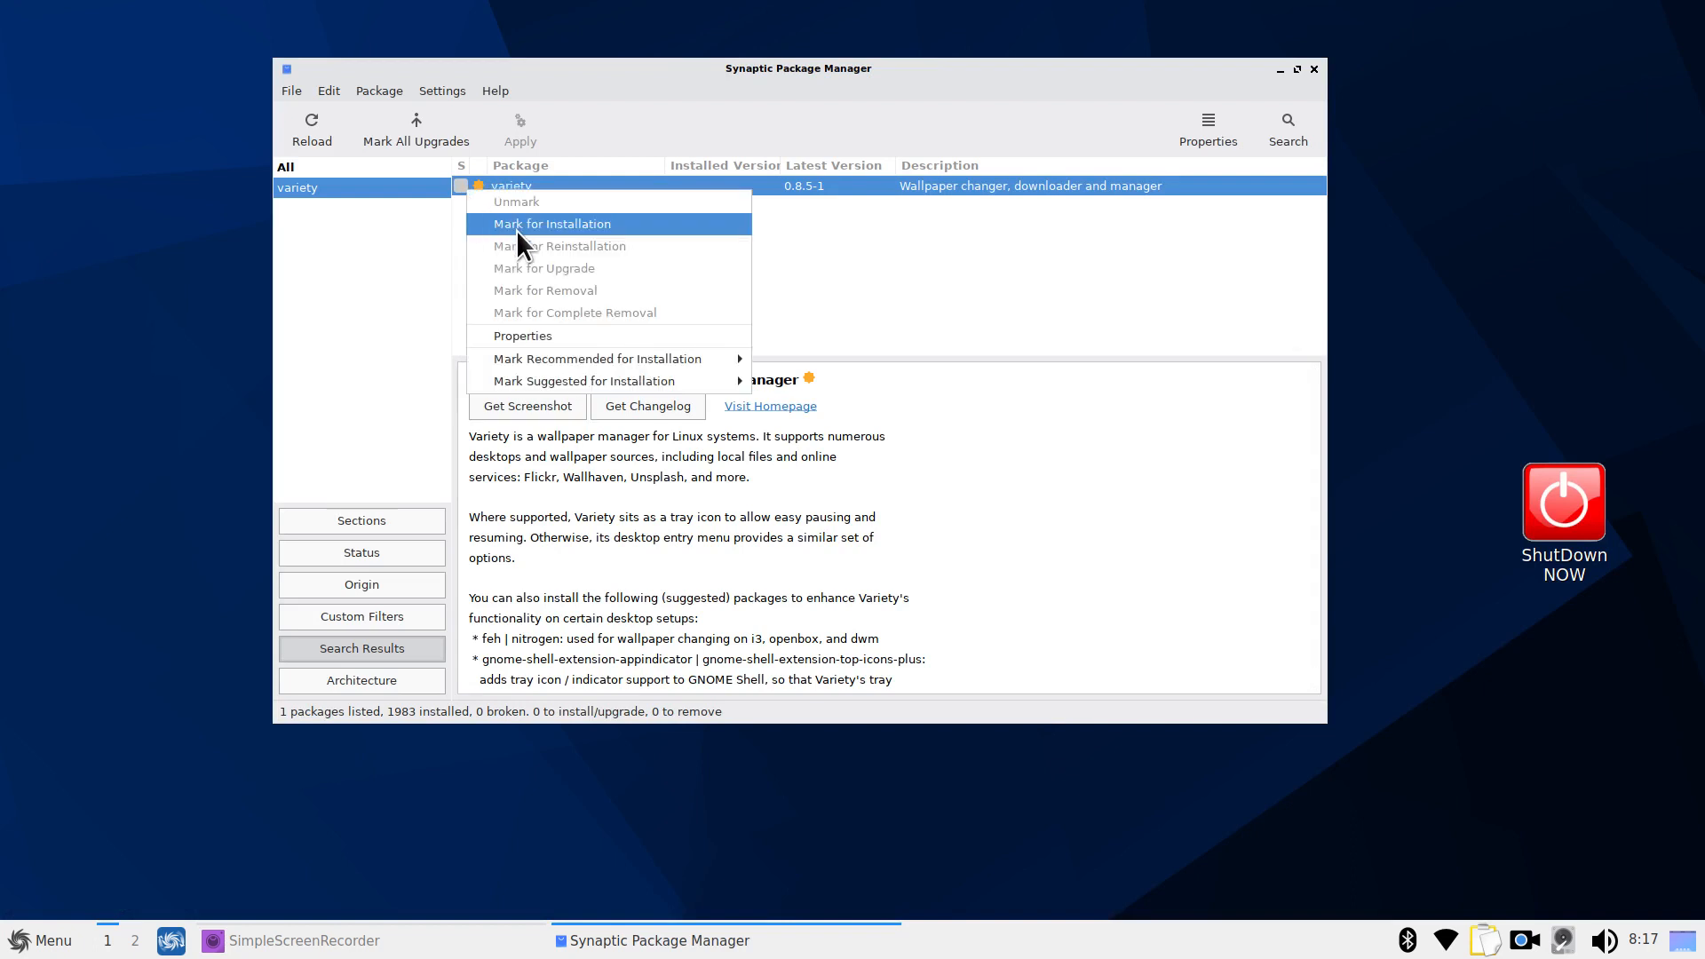
left_click(887, 269)
left_click(459, 188)
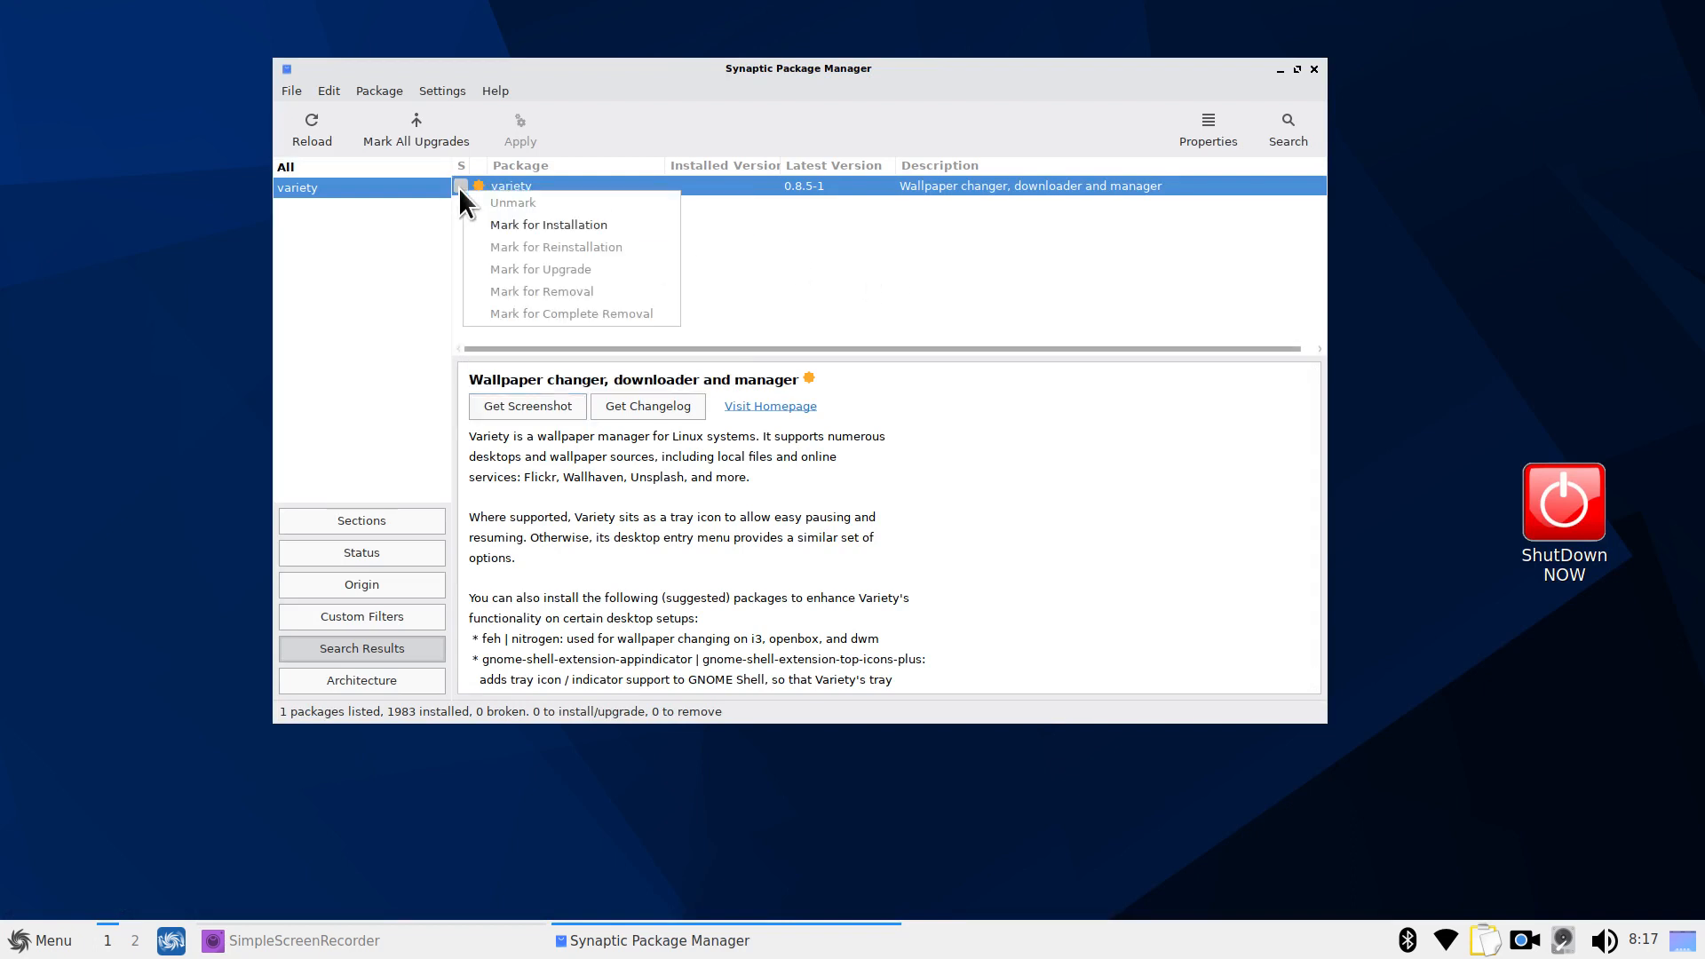
left_click(526, 226)
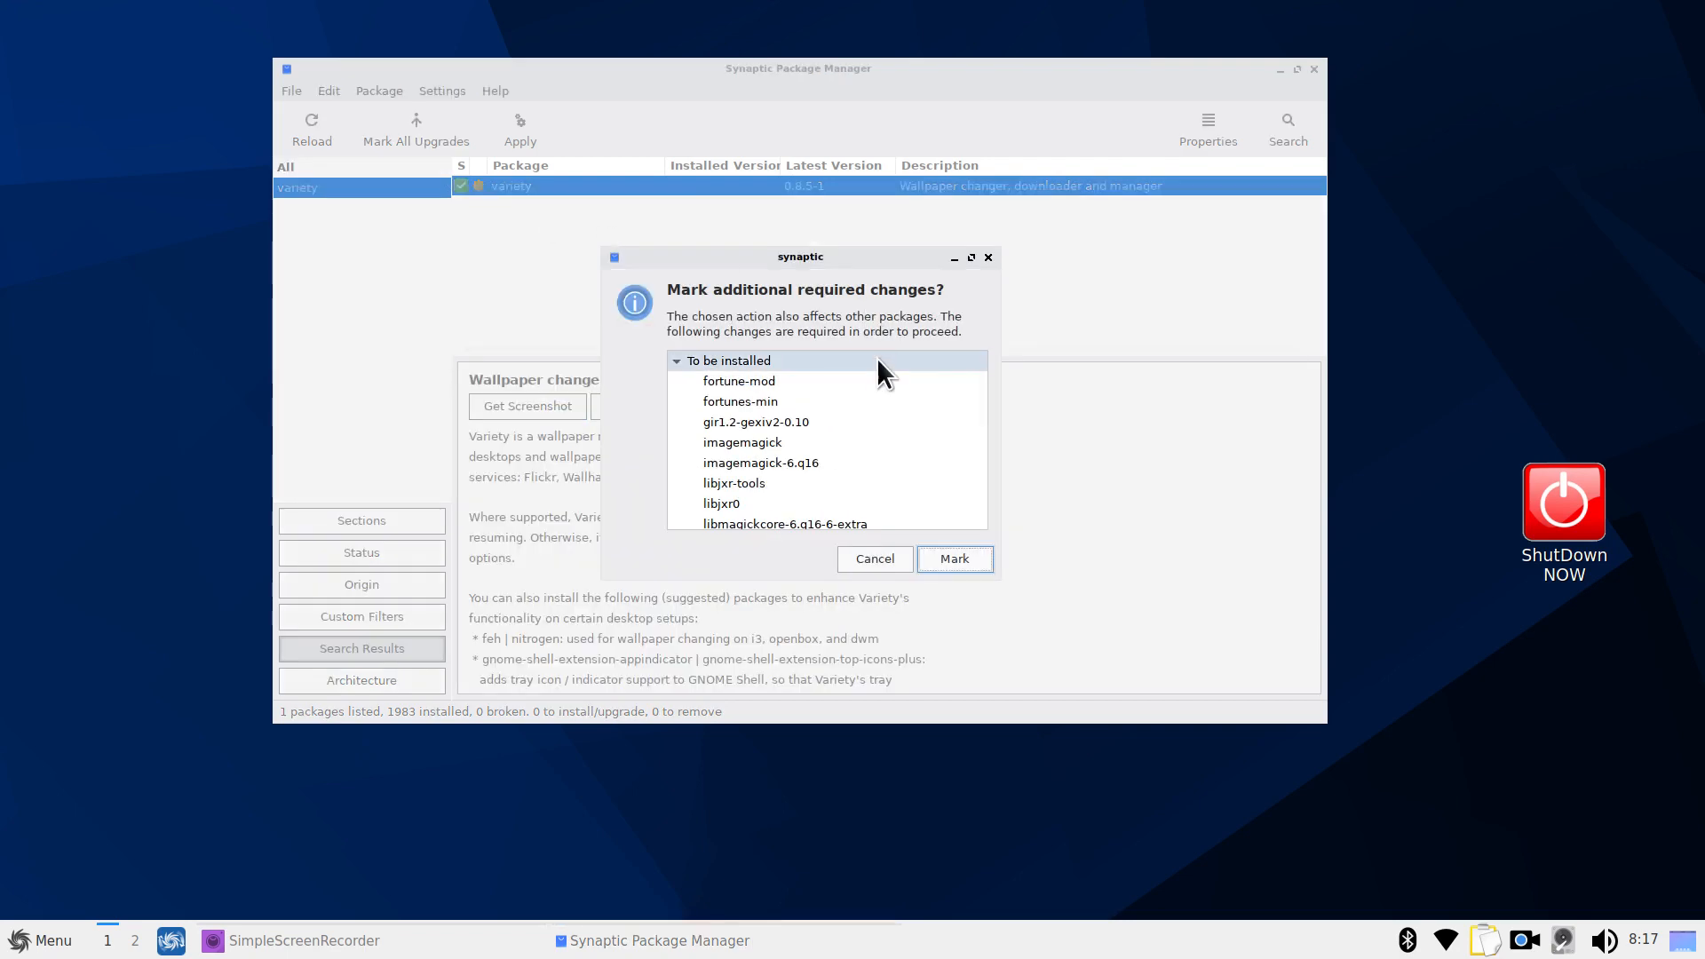
mouse_move(979, 382)
left_mouse_down()
mouse_move(981, 499)
mouse_move(986, 355)
left_mouse_up()
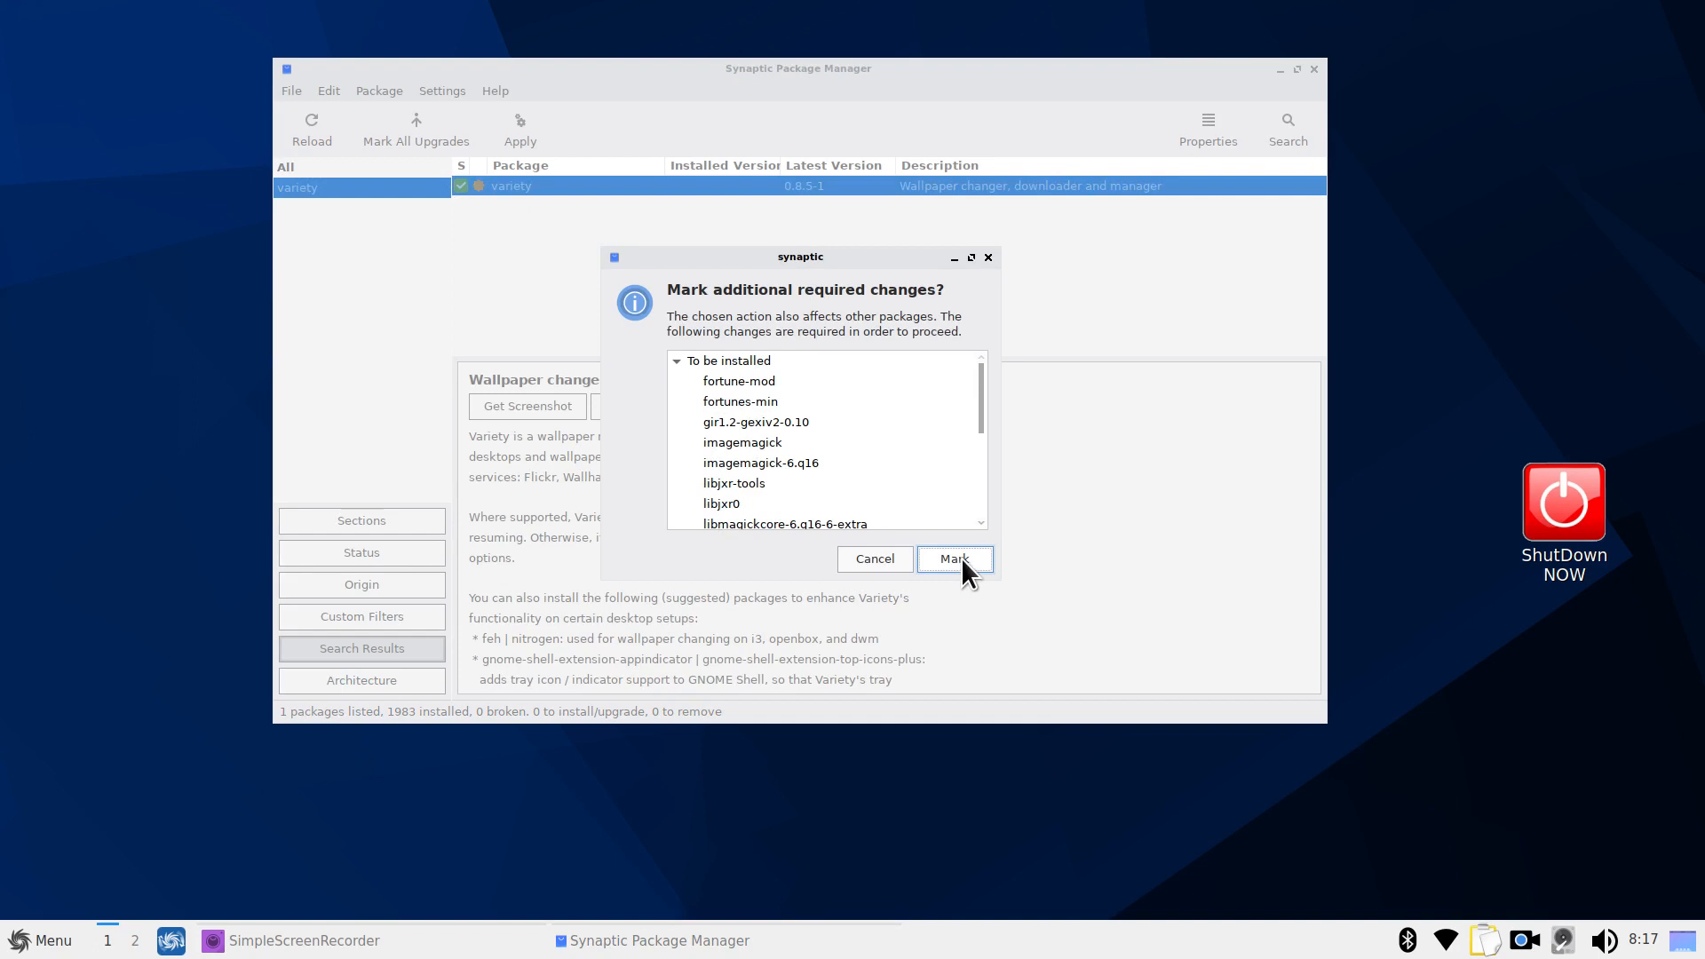
left_click(988, 259)
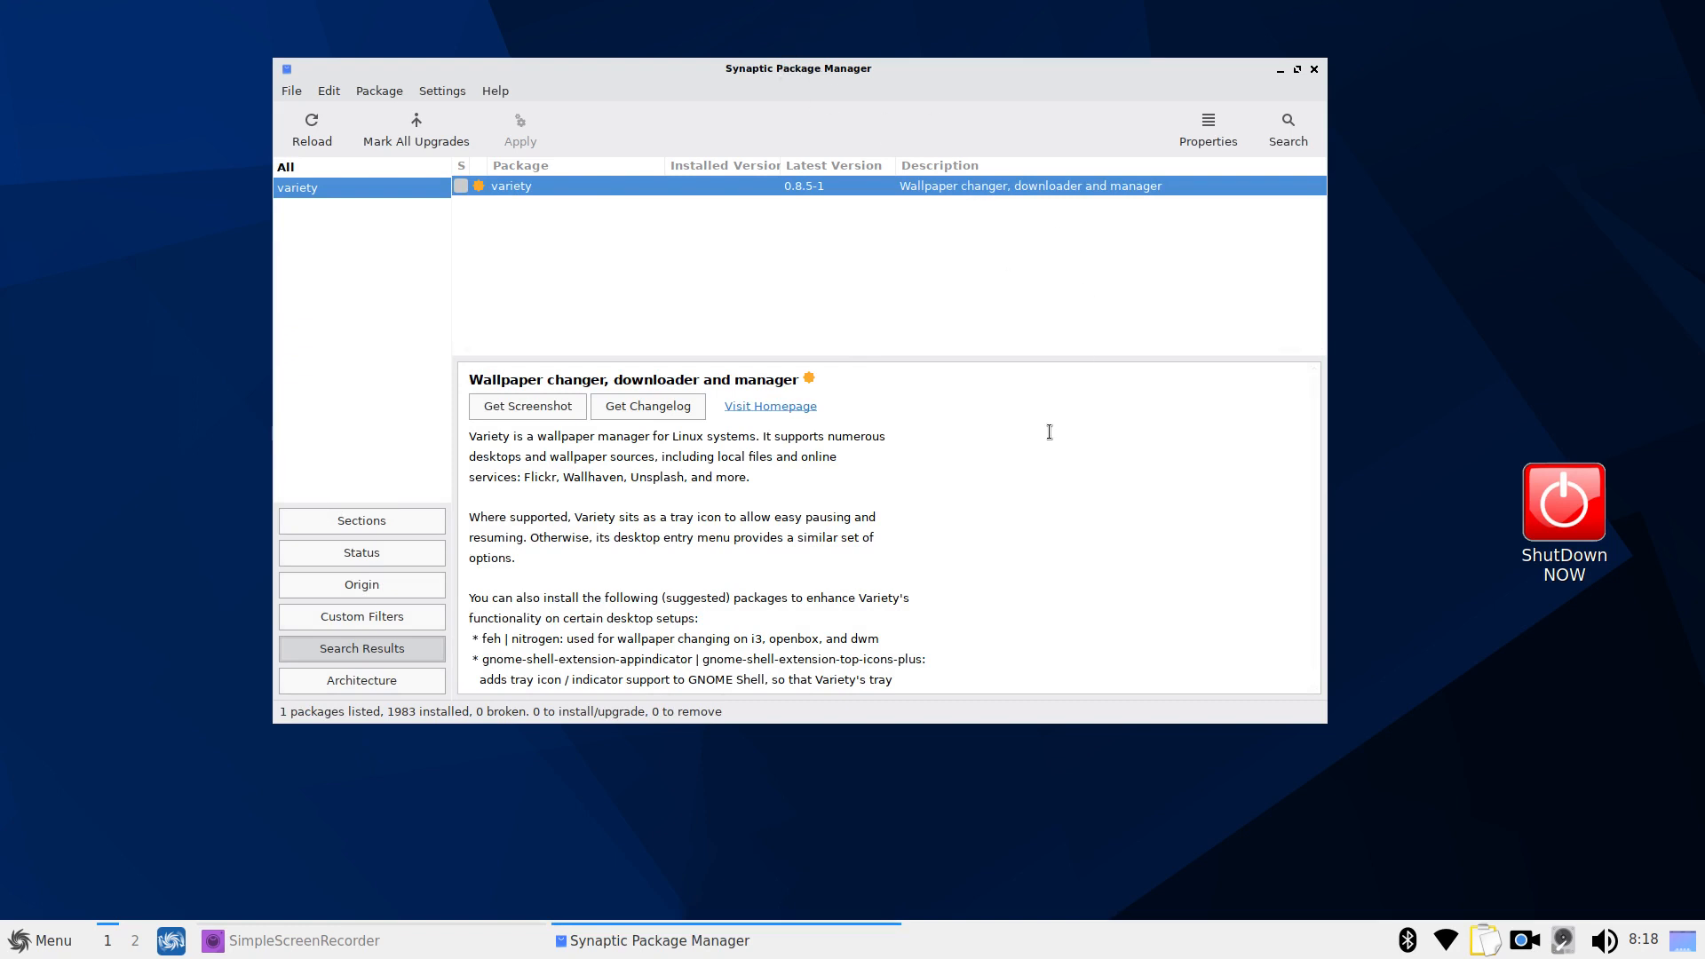
key("ctrl+q")
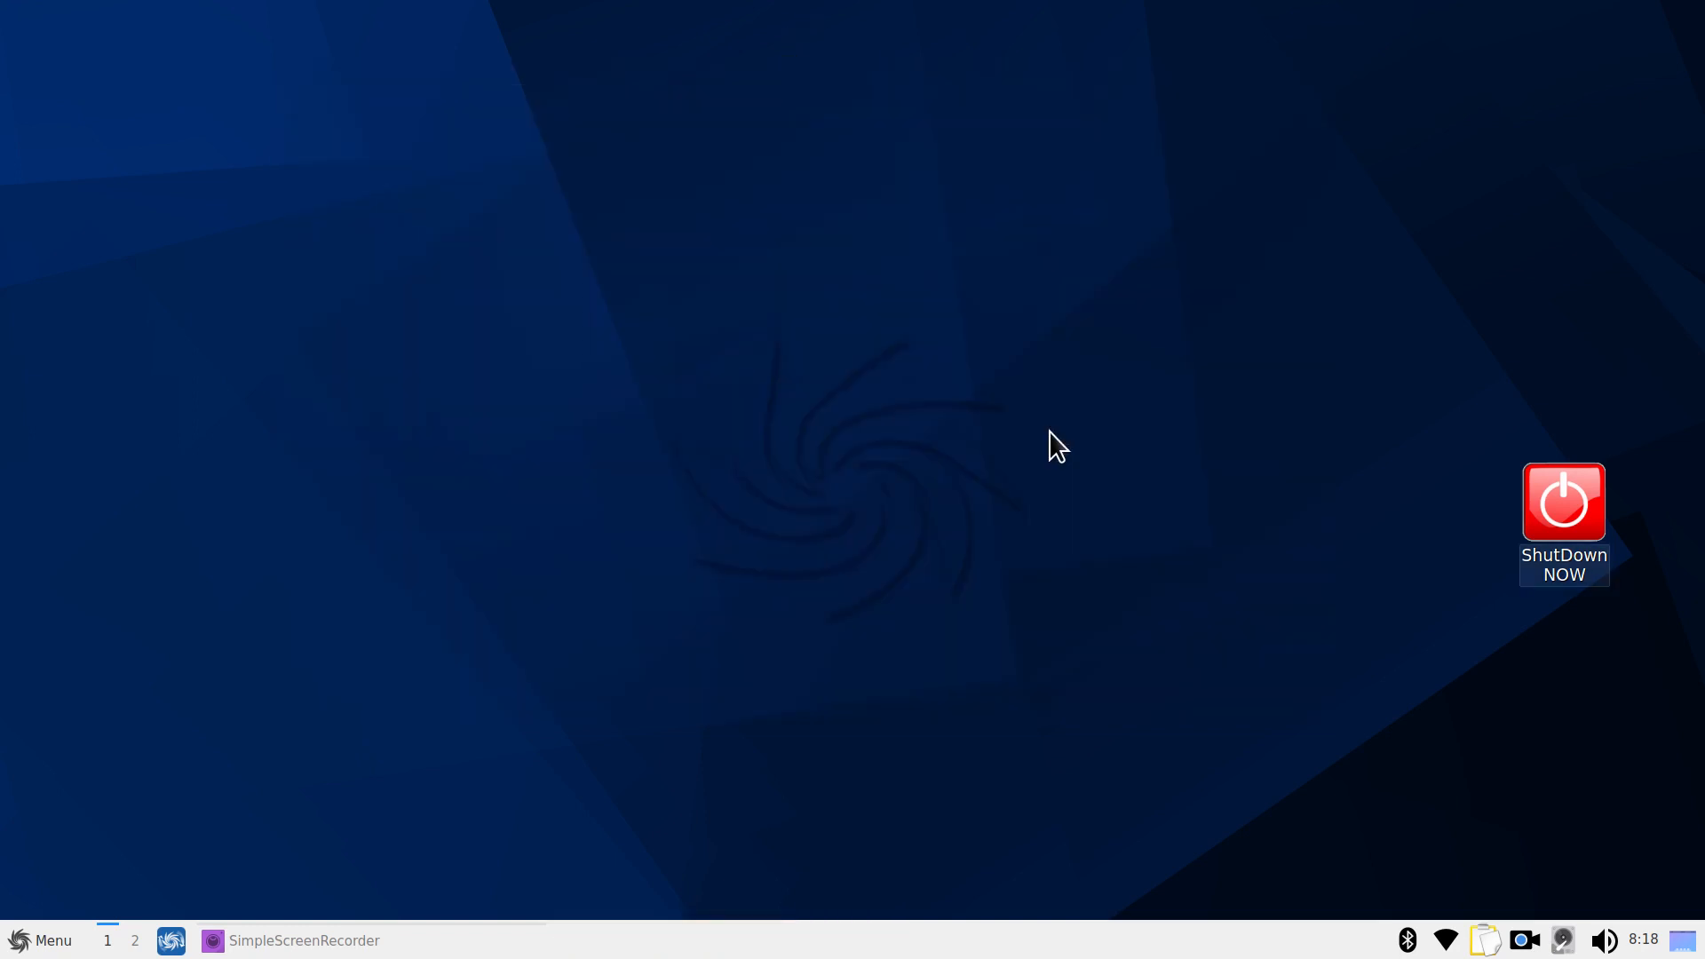
left_click(44, 948)
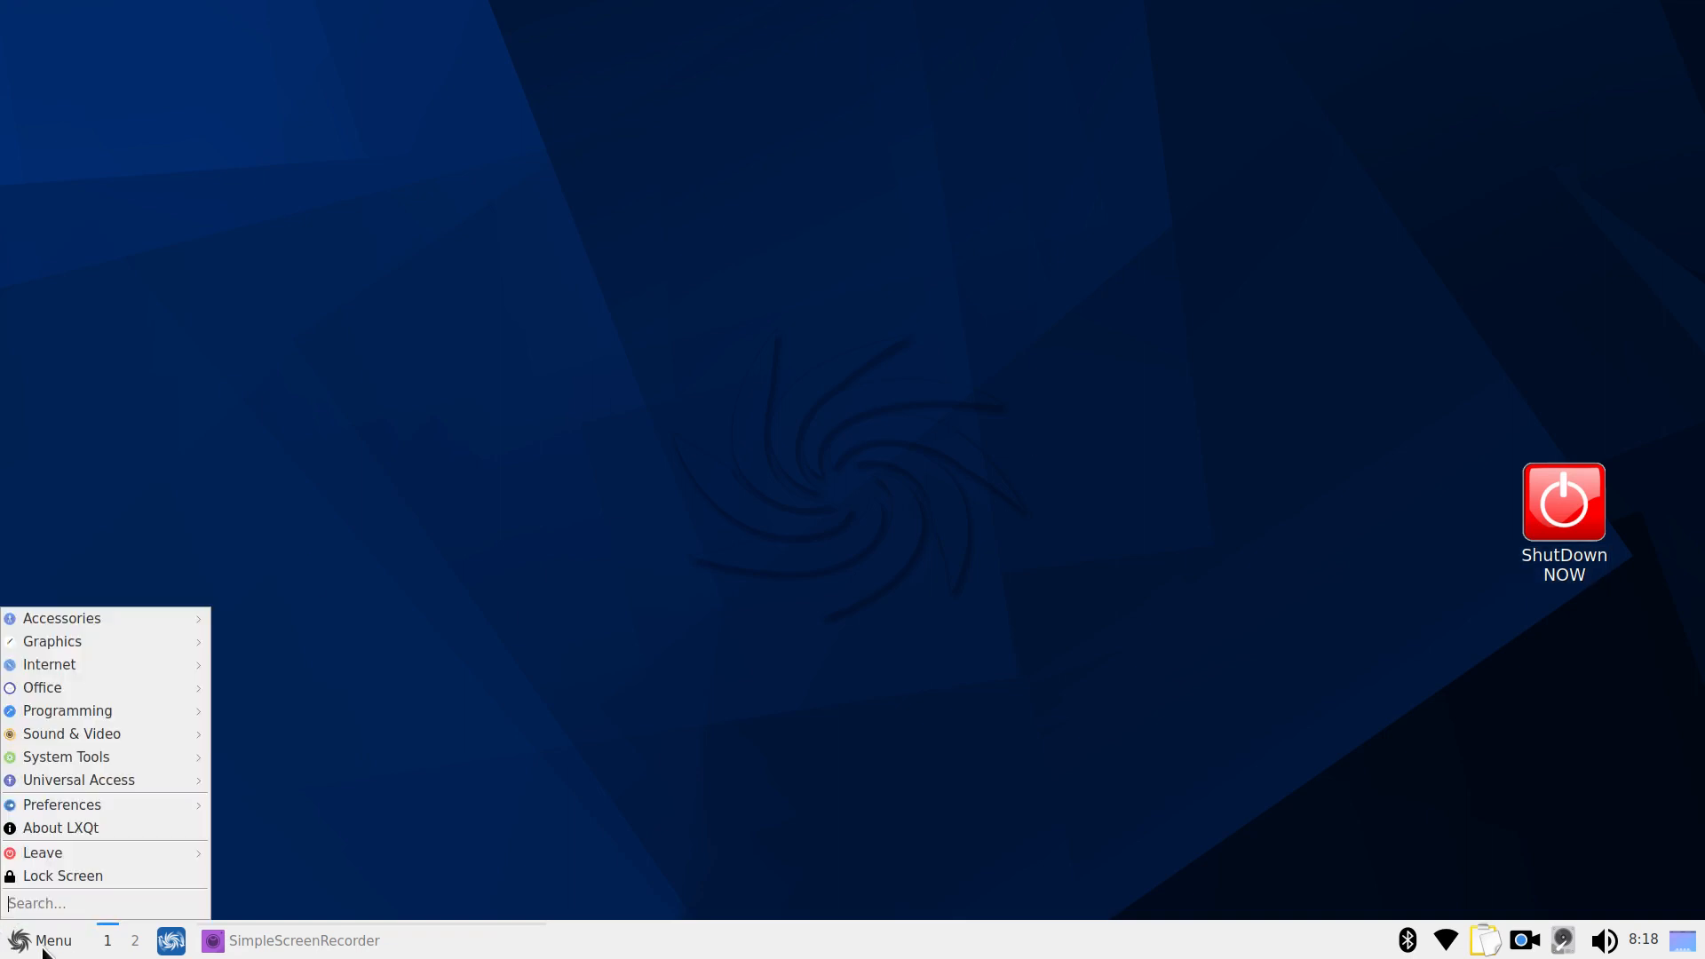
mouse_move(139, 810)
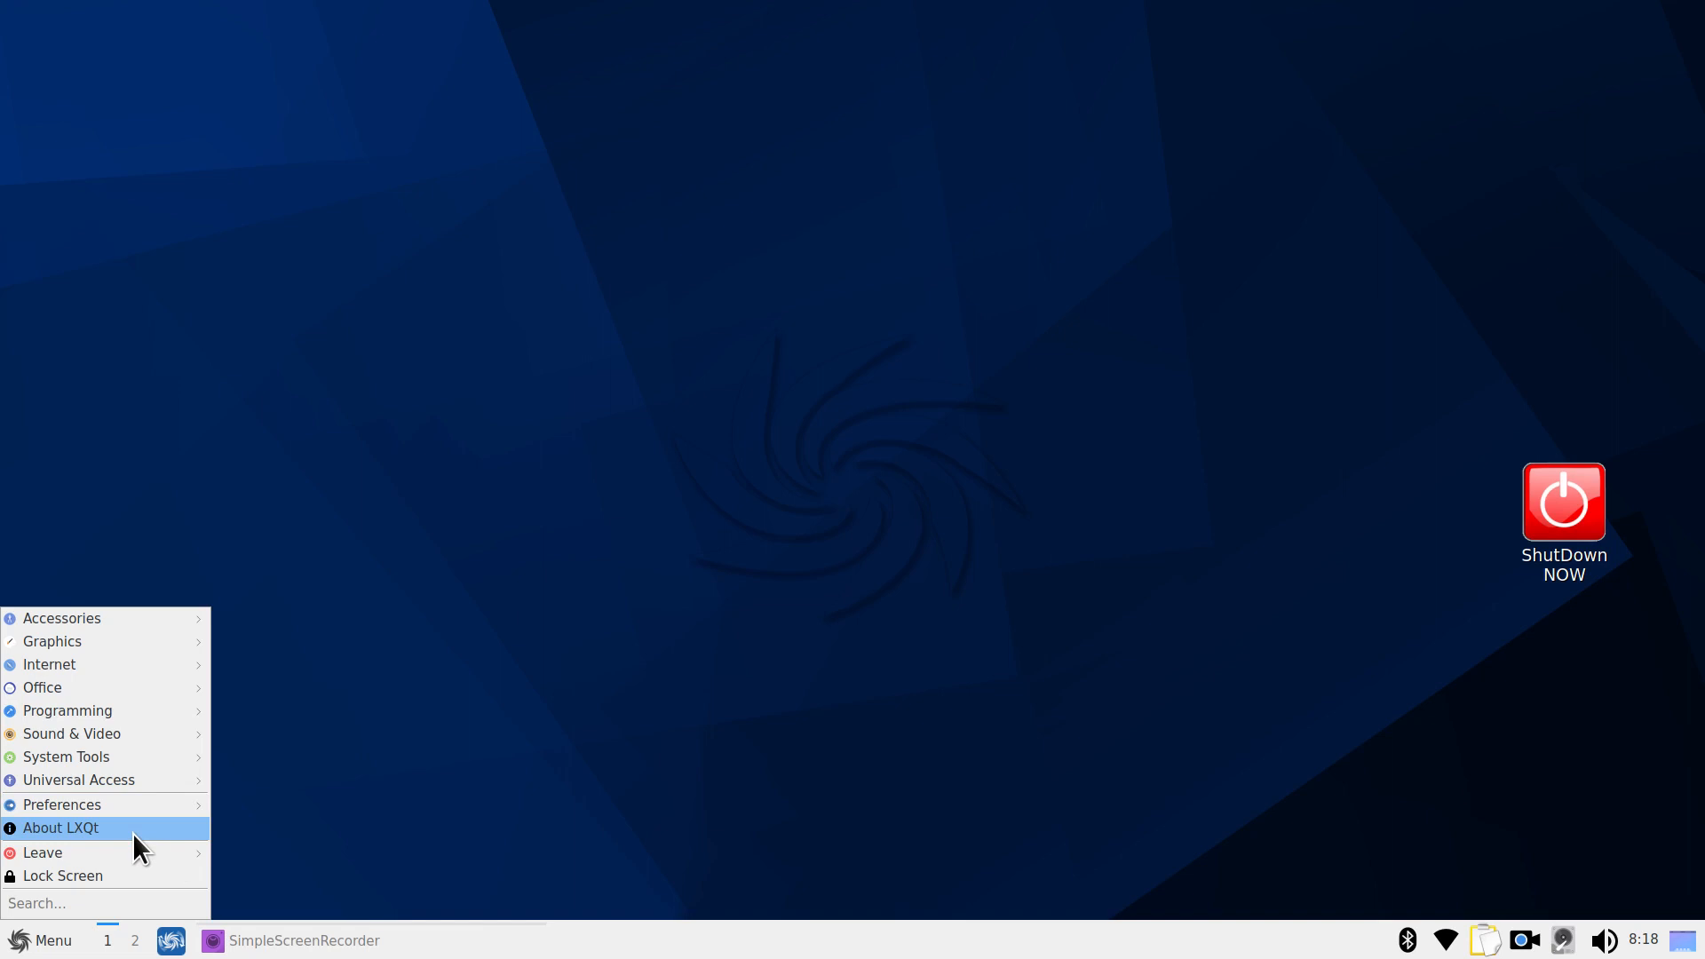
mouse_move(136, 861)
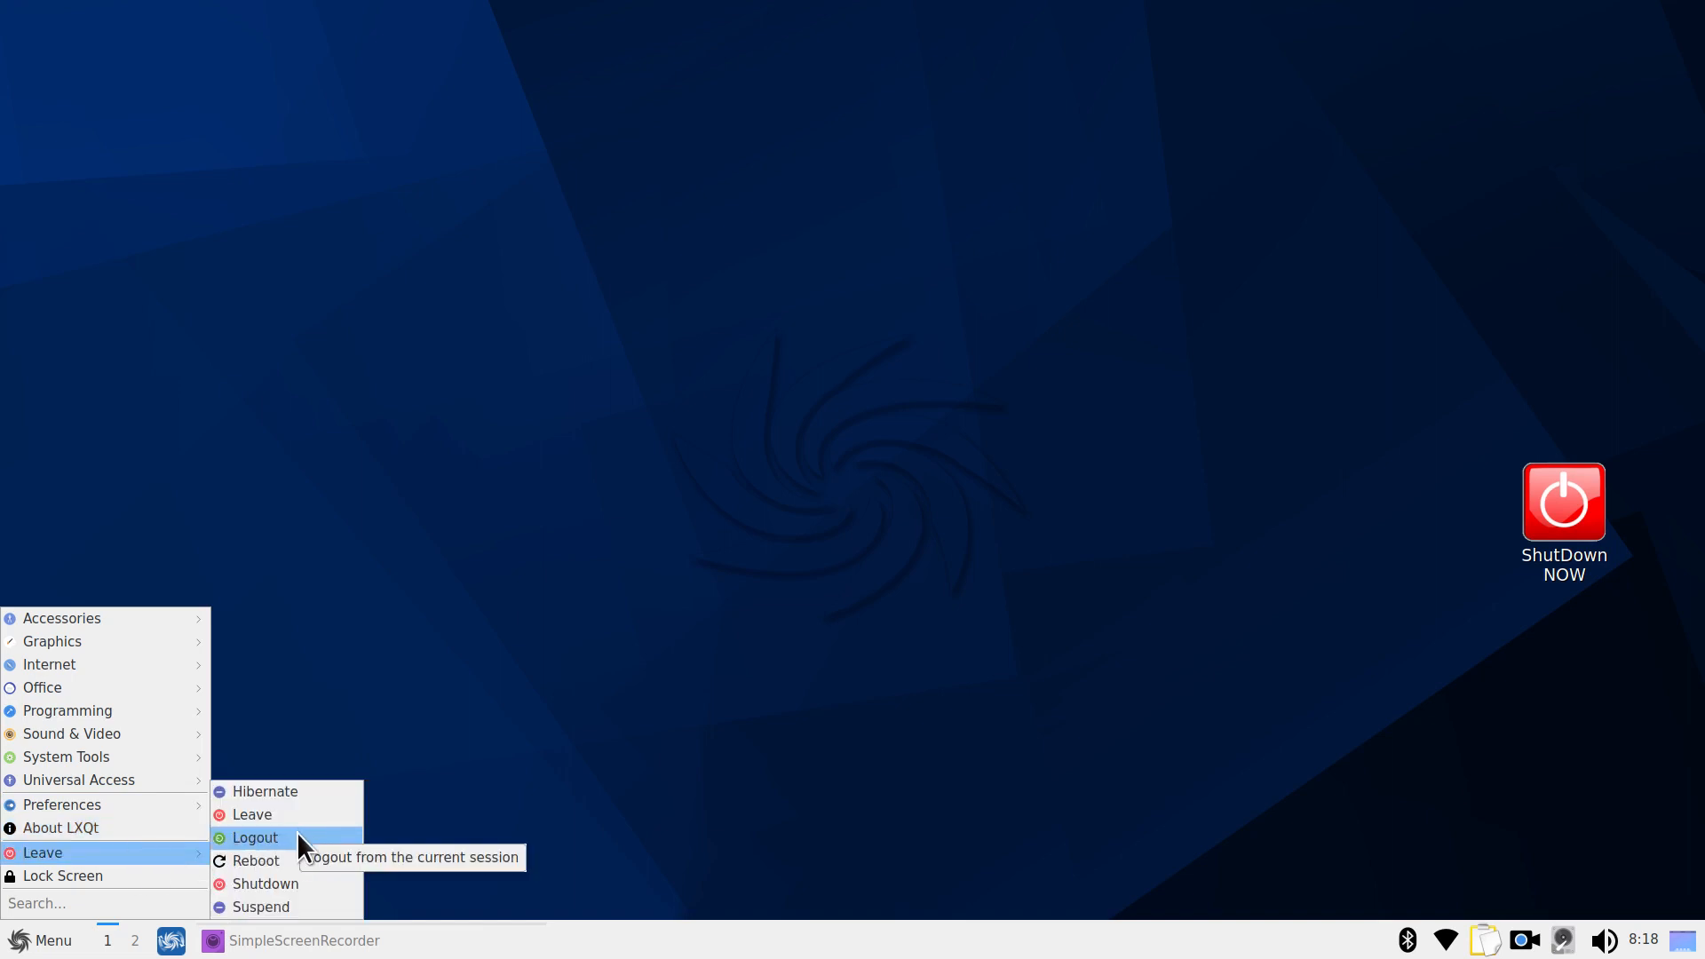
left_click(295, 882)
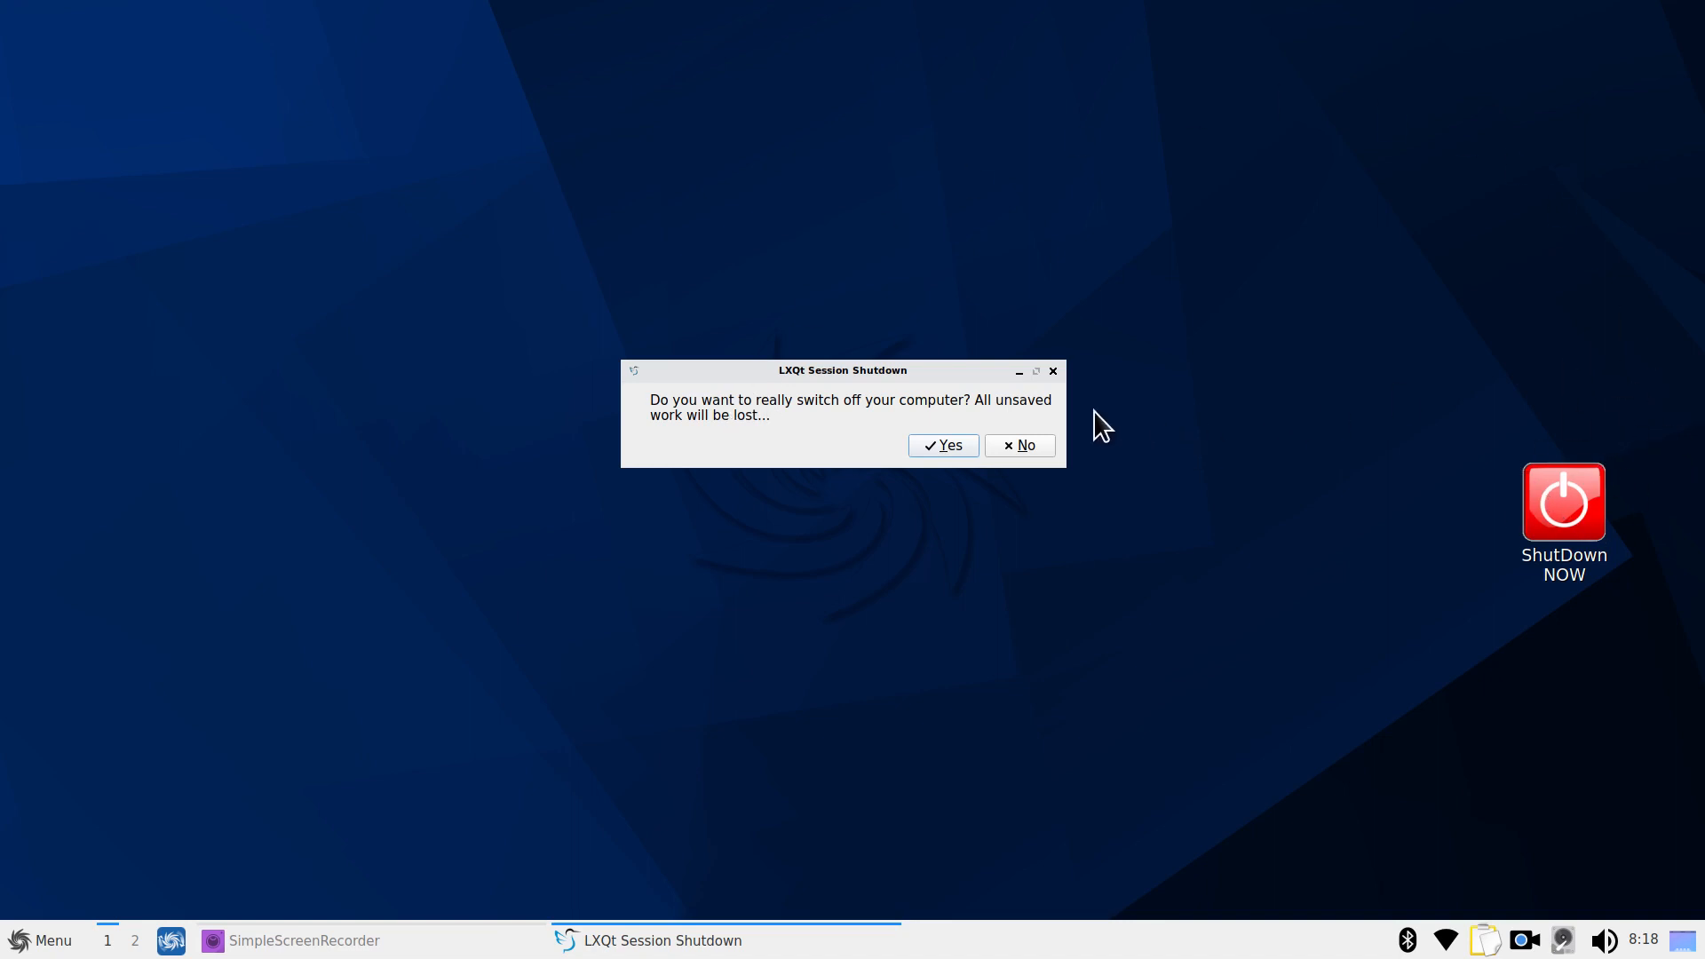
left_click(1052, 371)
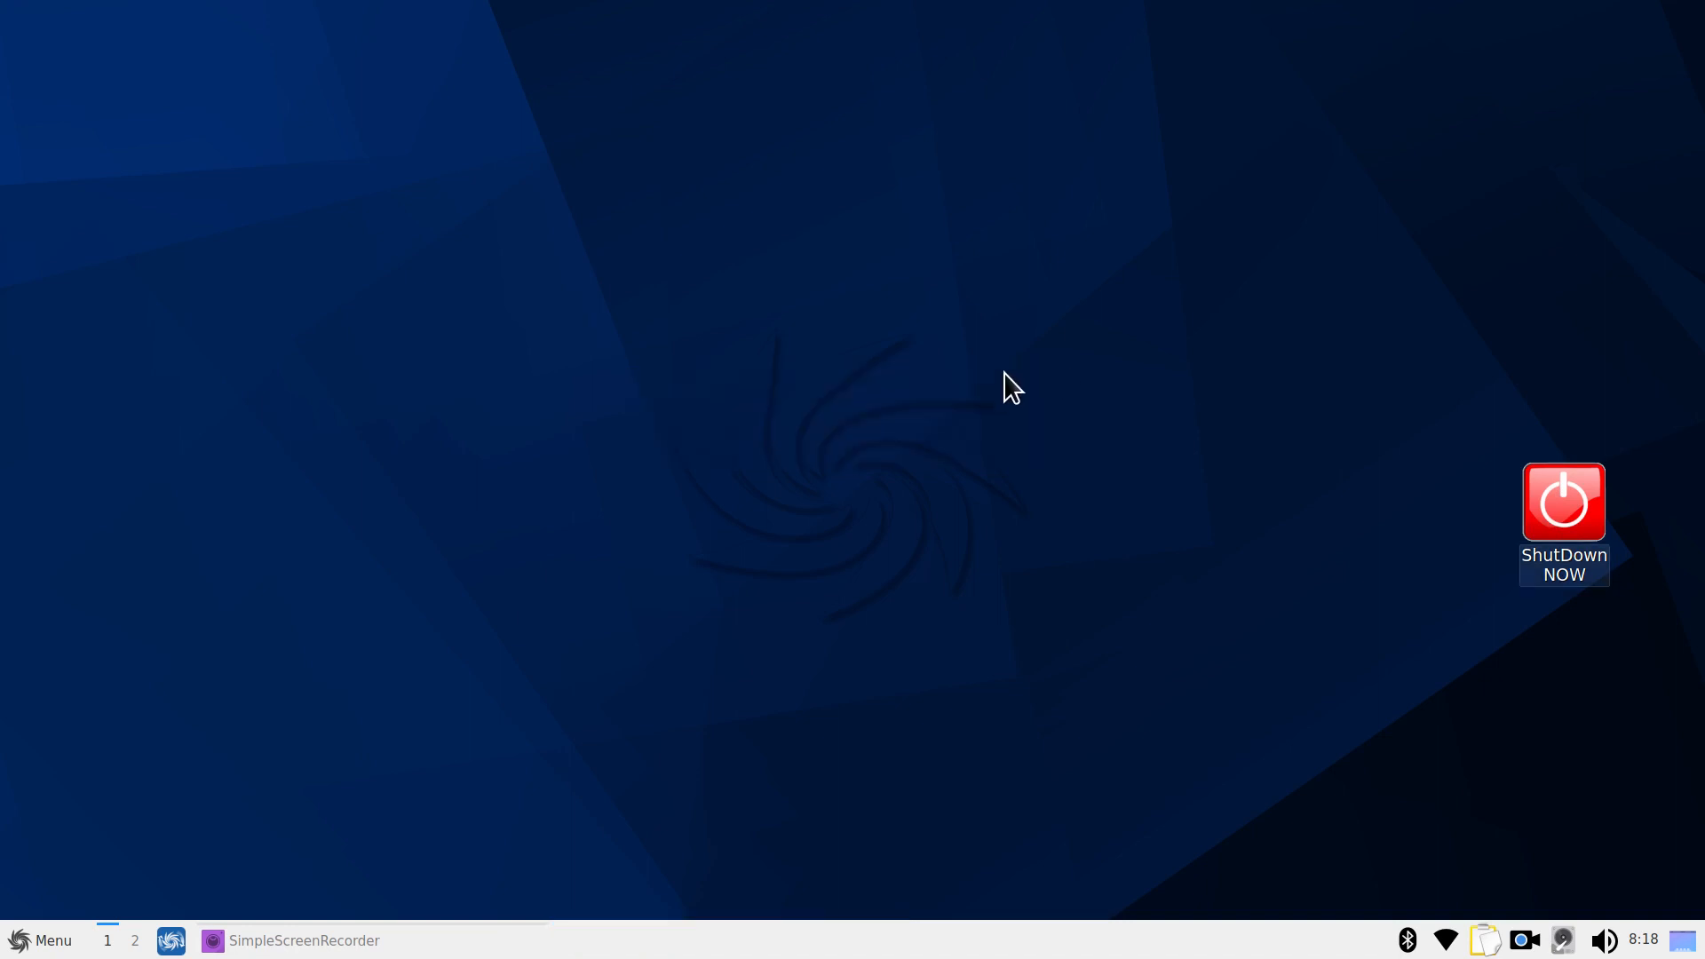
Launch Thunar File Manager via the menu search 'thu' and move its window
left_click(19, 943)
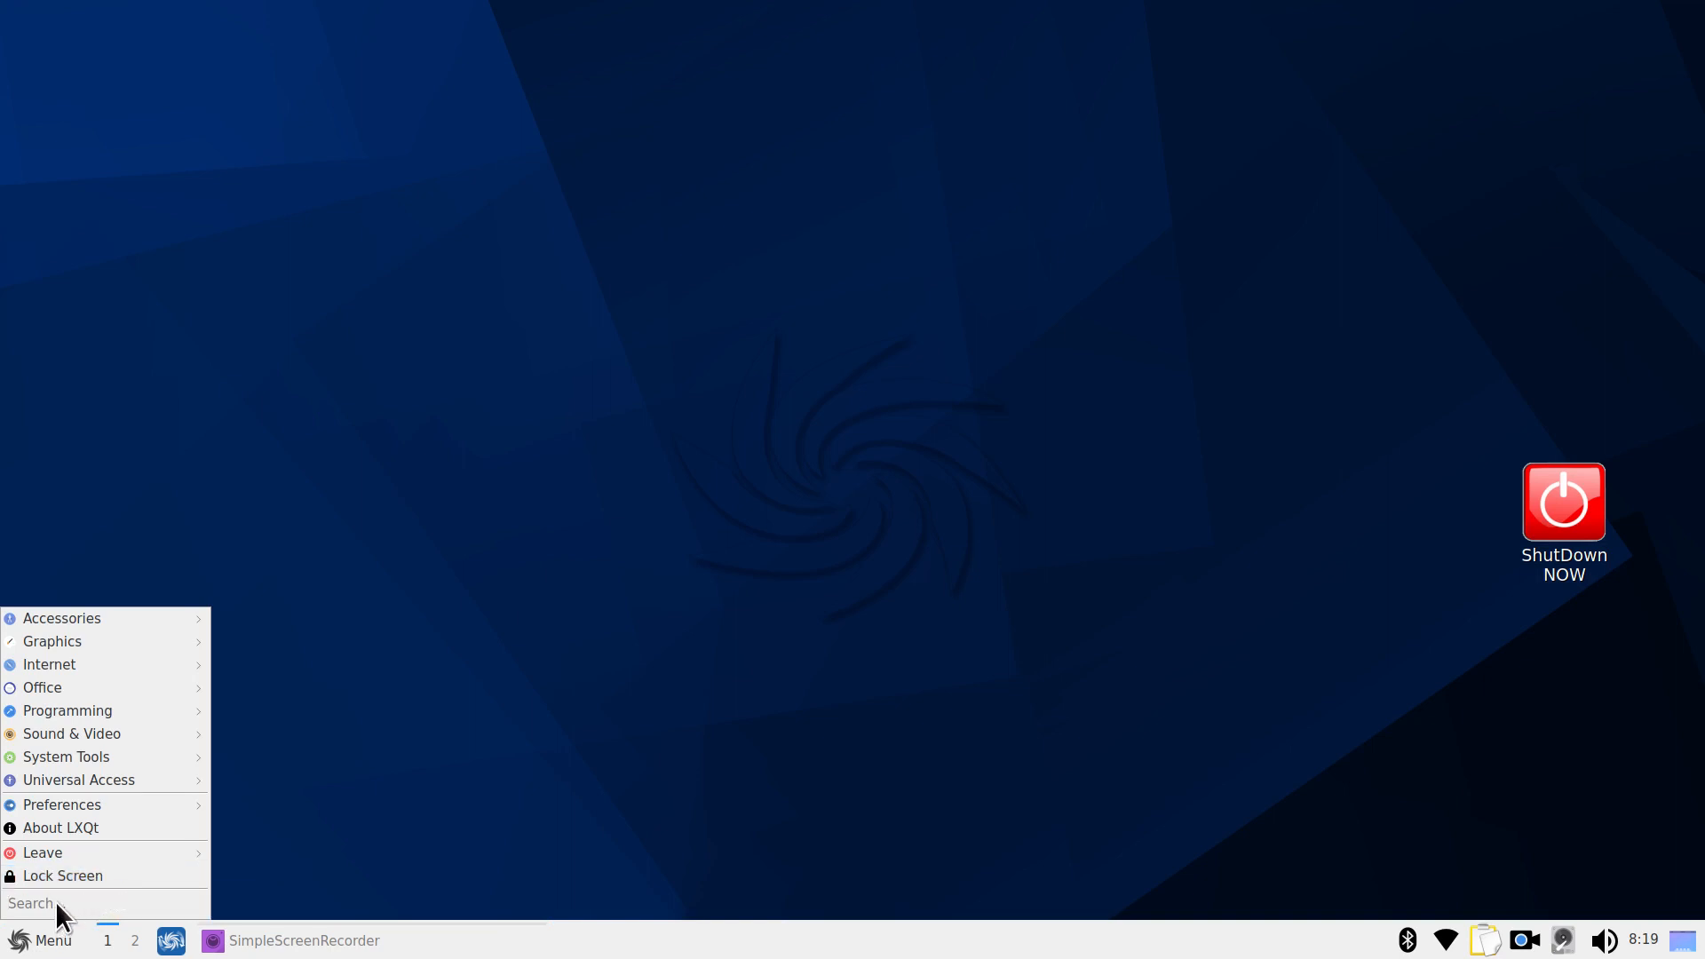
type("thu")
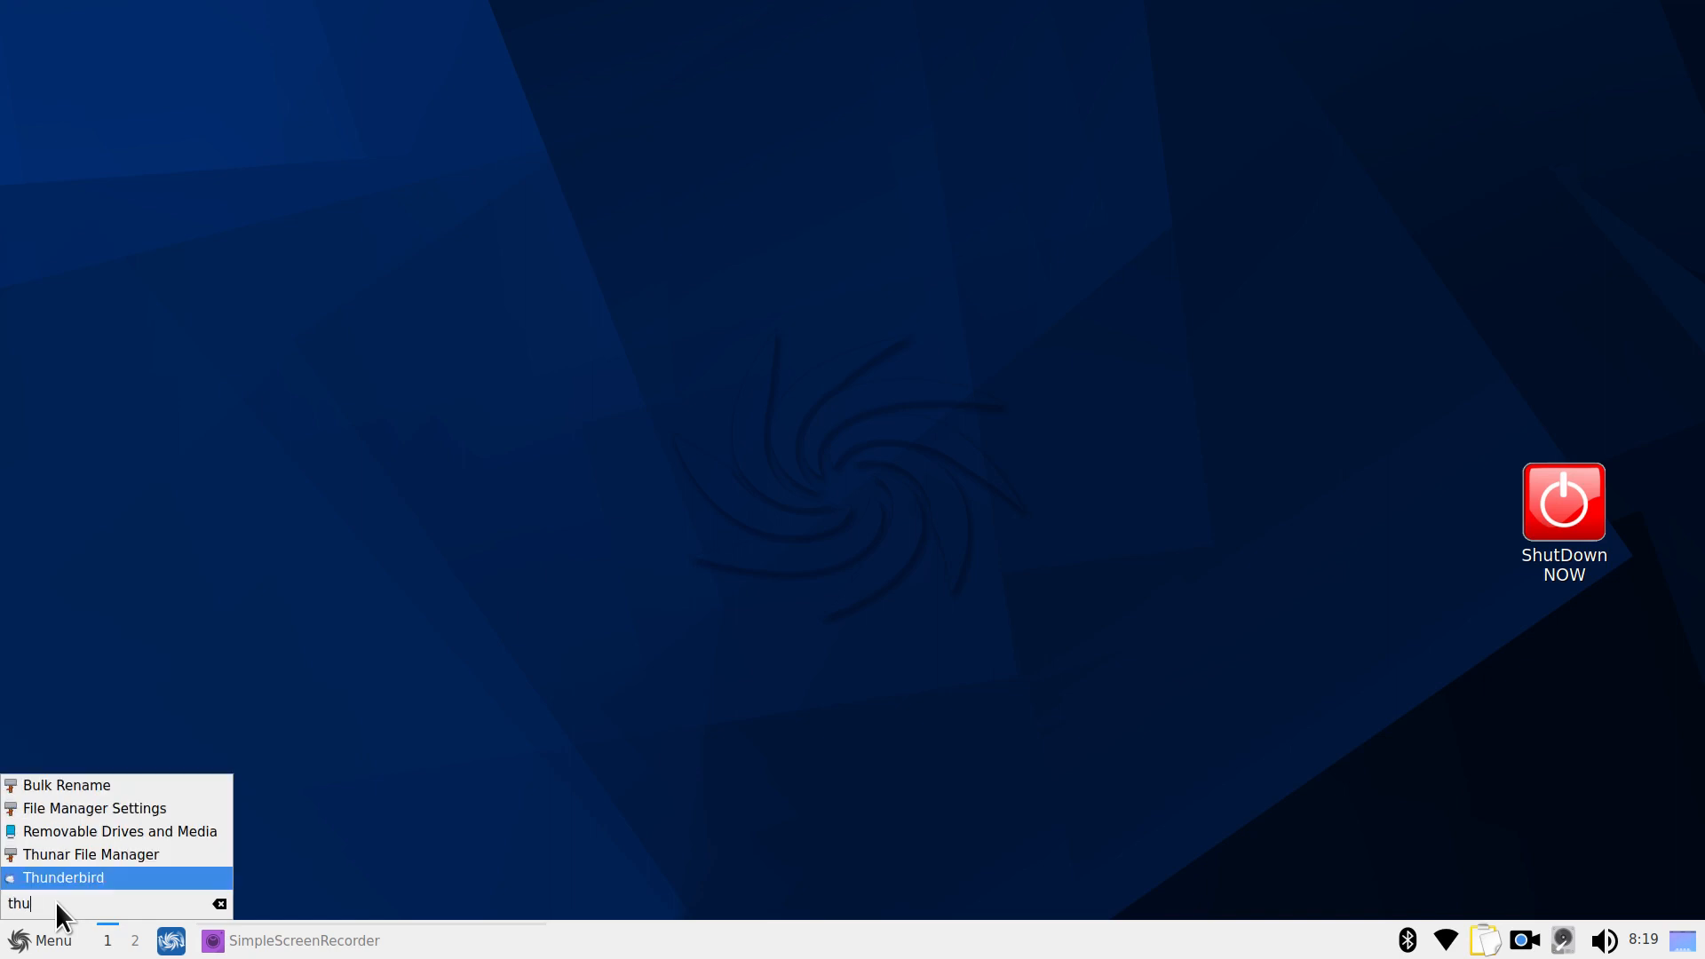
left_click(98, 853)
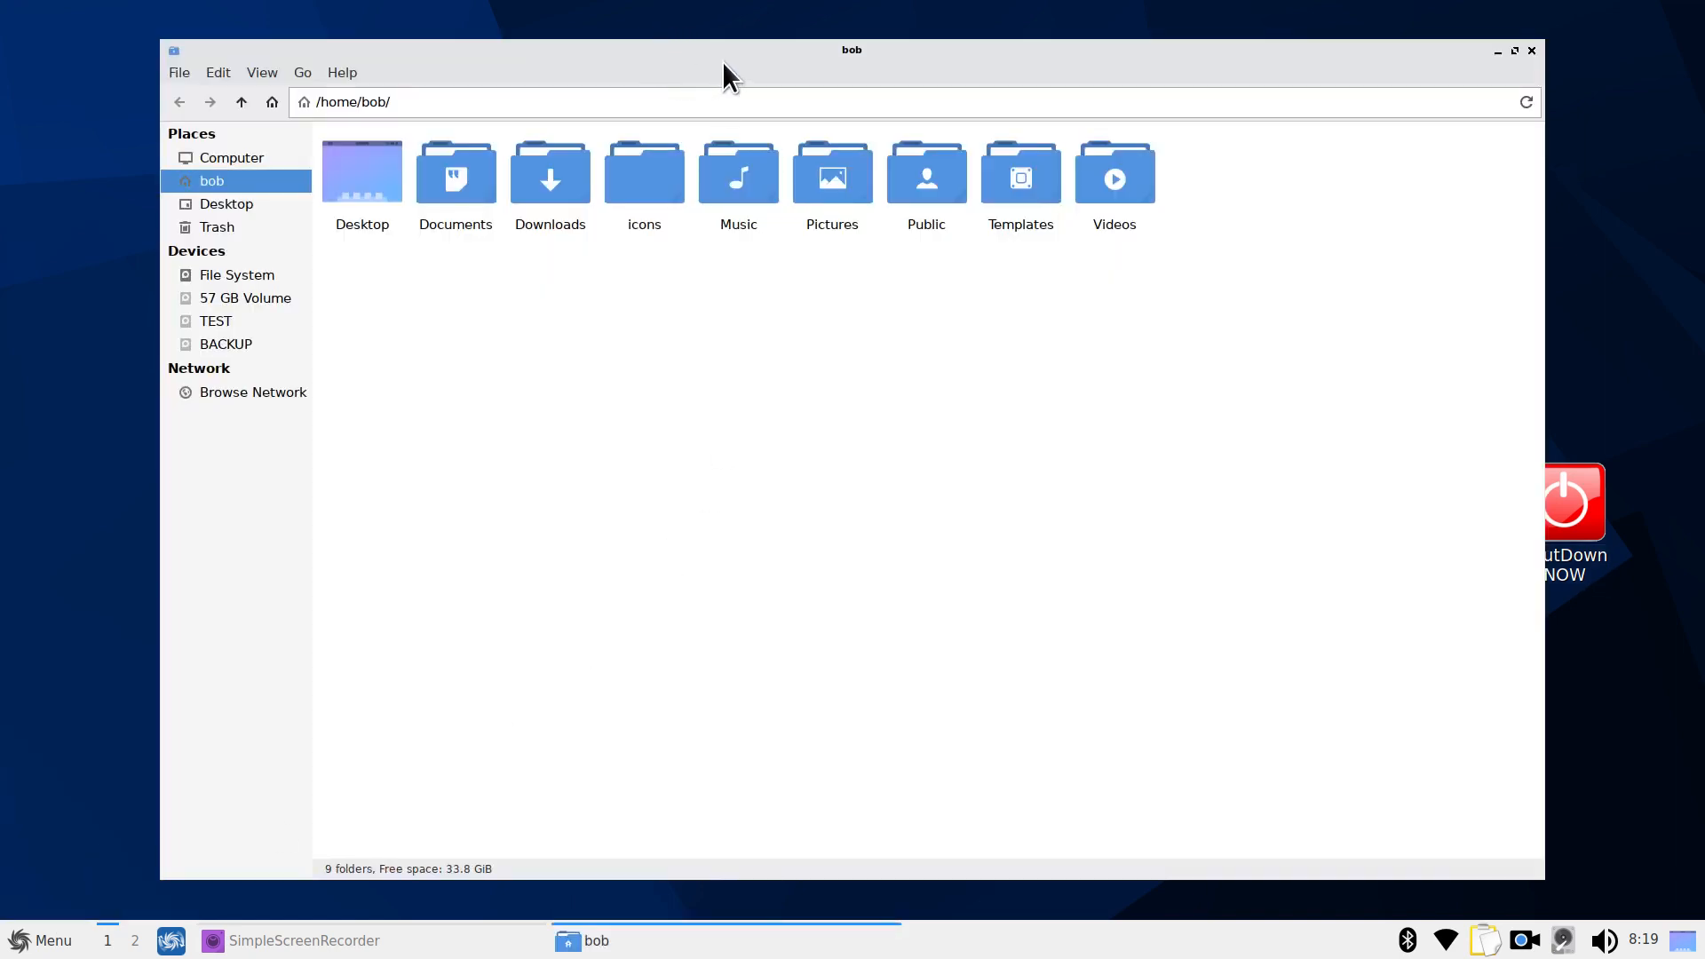
left_click_drag(722, 61, 620, 47)
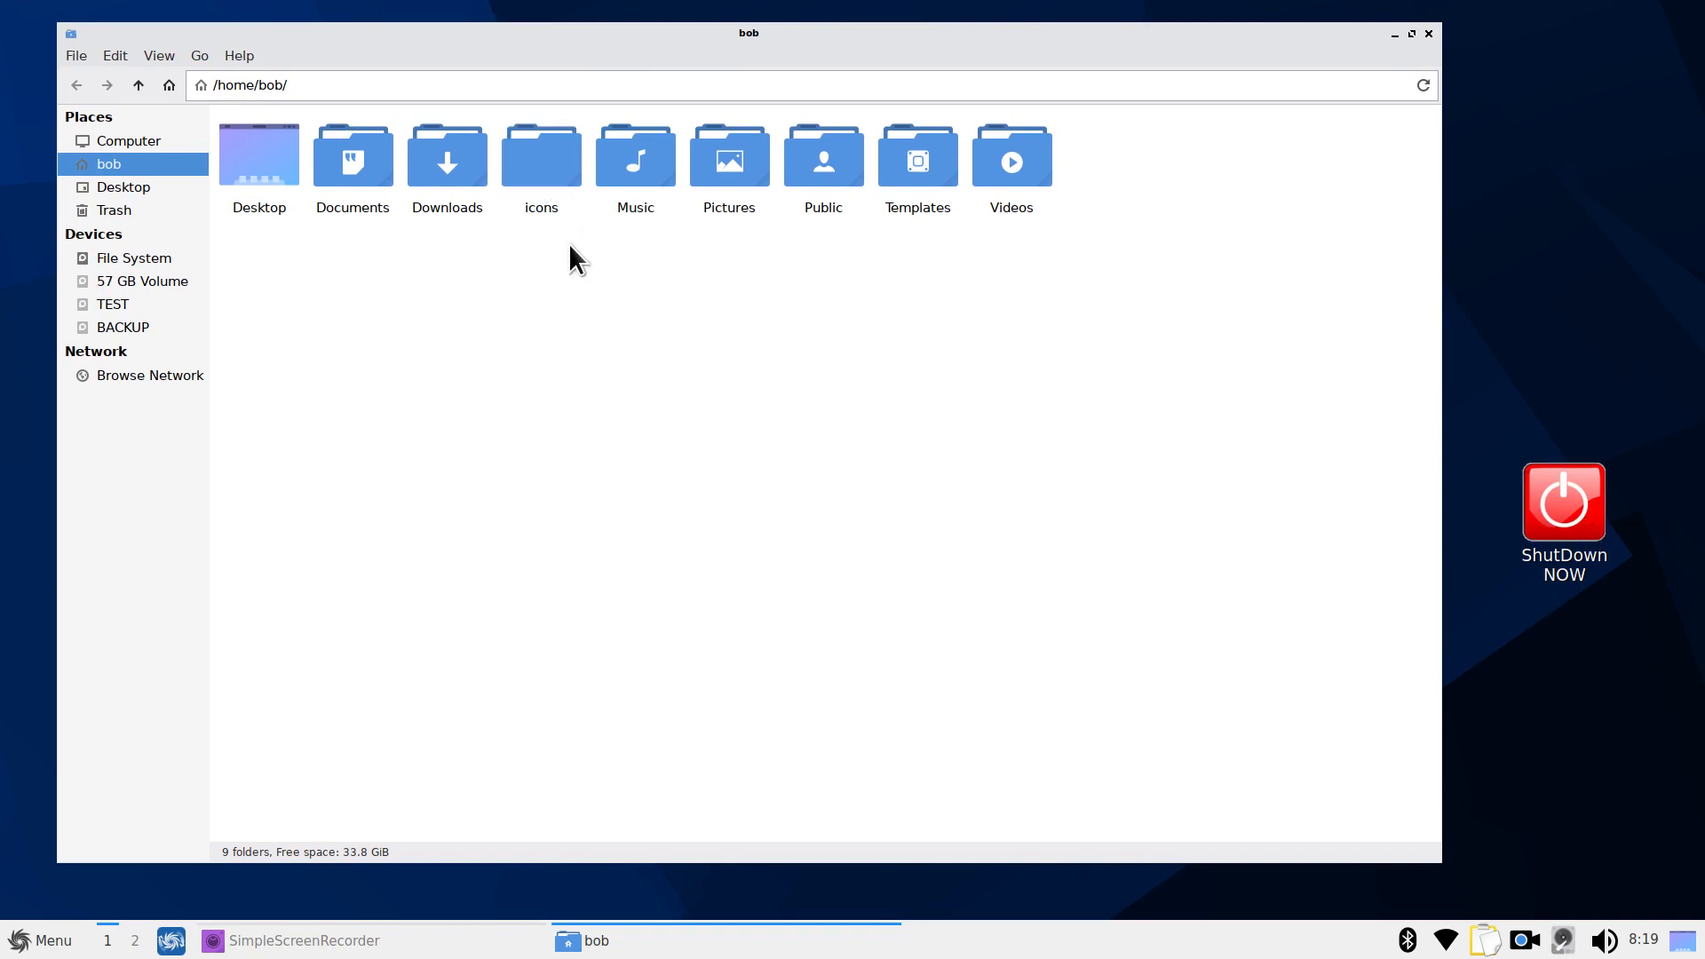
View Thunar's About dialog showing version 4.16.8, then close it
left_click(234, 55)
left_click(249, 101)
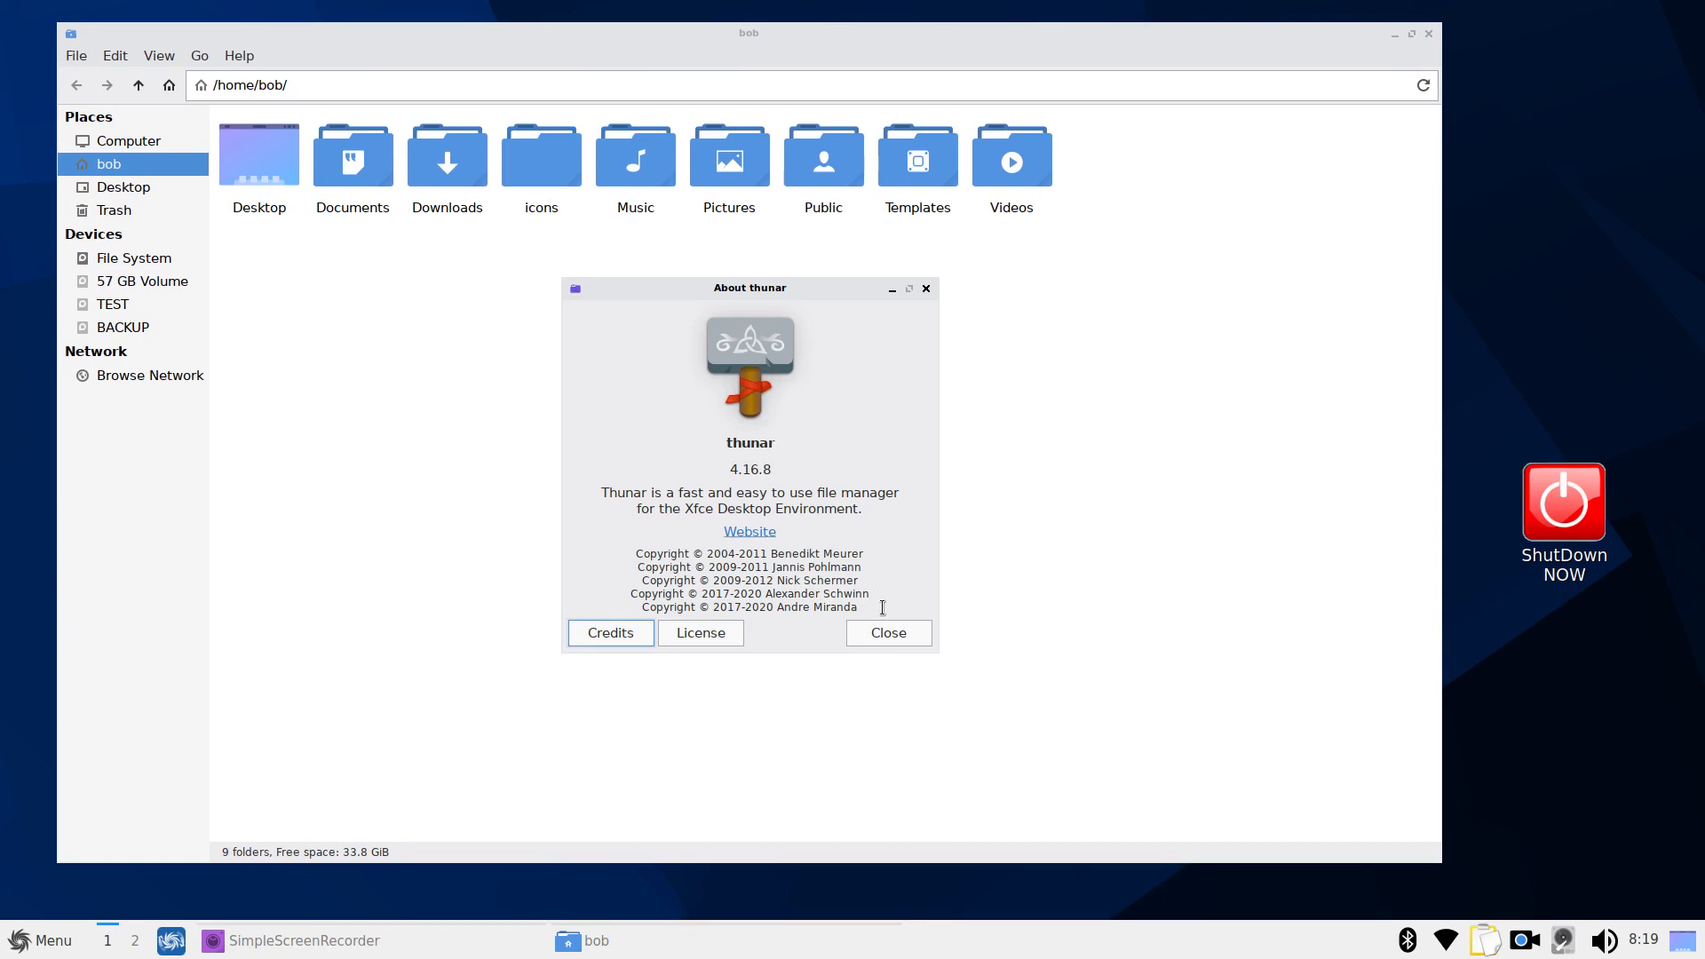
left_click_drag(684, 509, 986, 519)
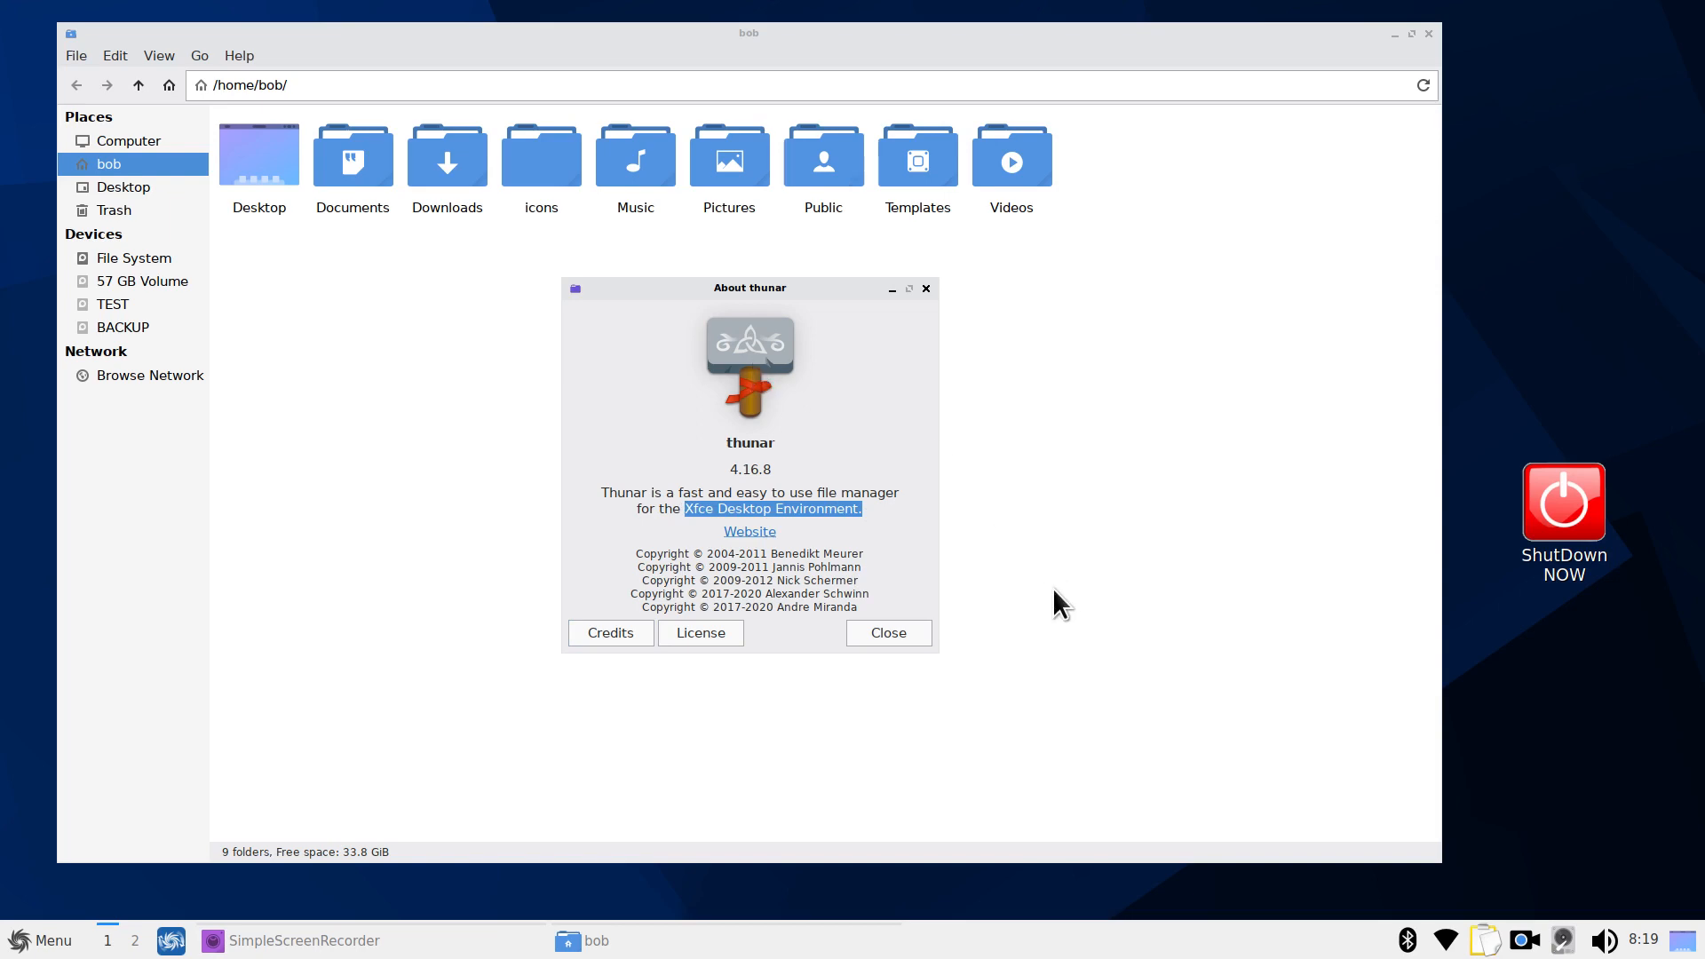
left_click(889, 632)
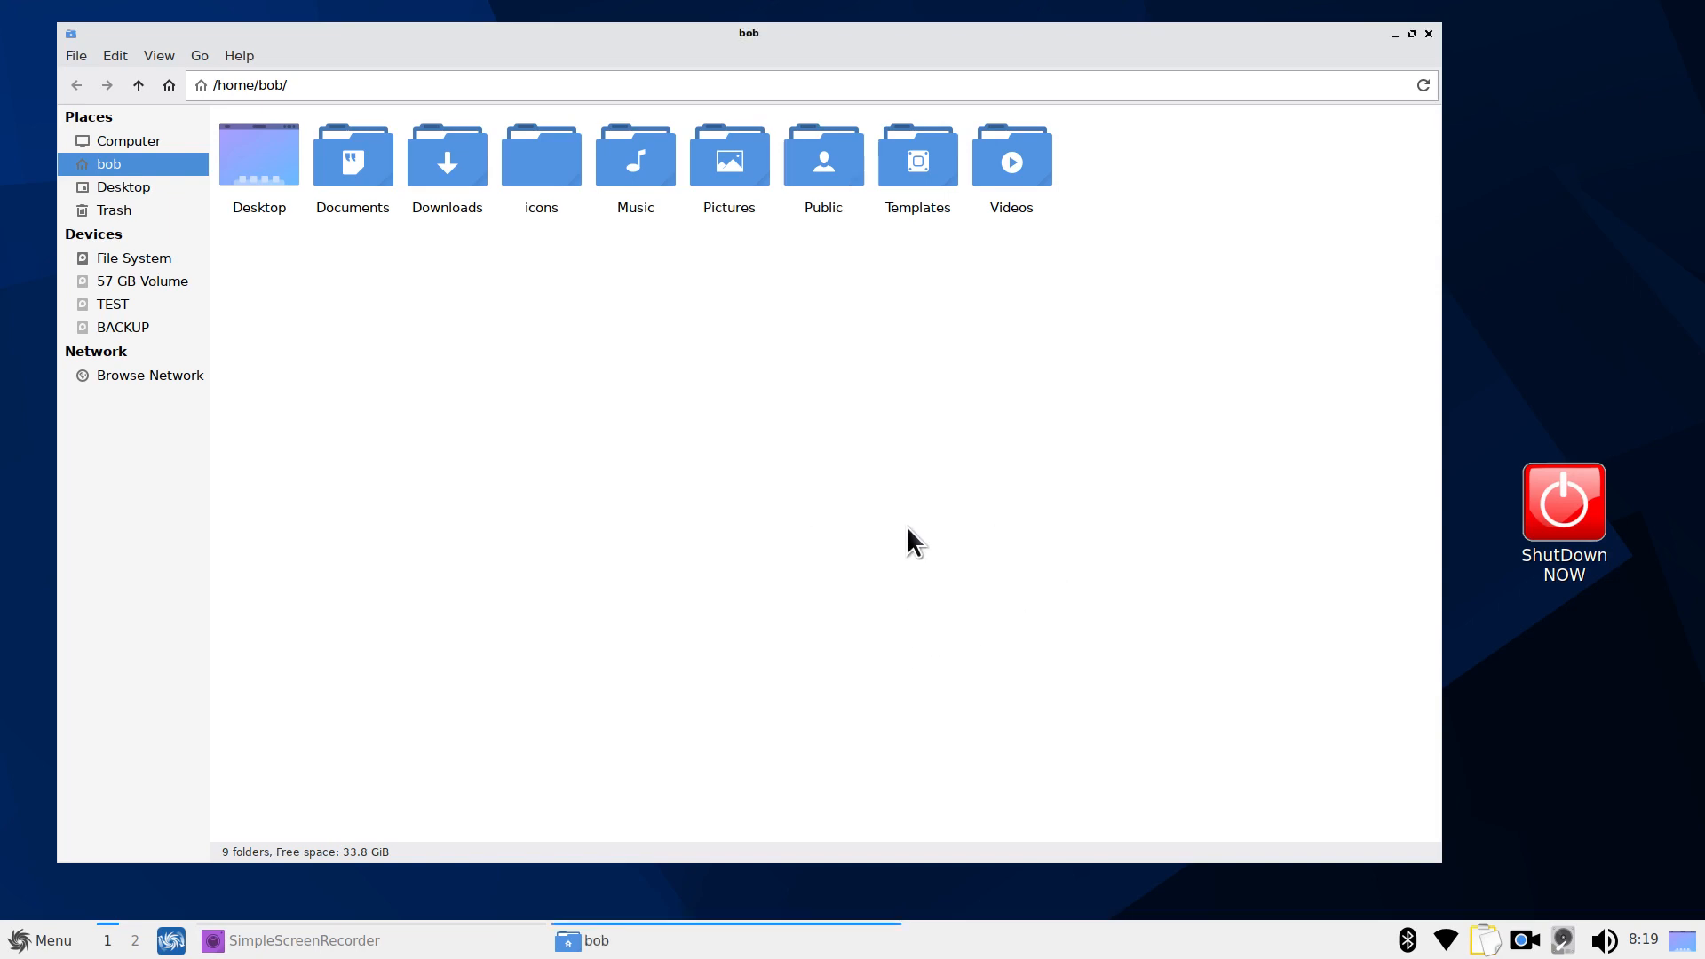
scroll(913, 557, "up", 4)
scroll(913, 557, "down", 5)
scroll(913, 557, "up", 3)
scroll(913, 557, "down", 3)
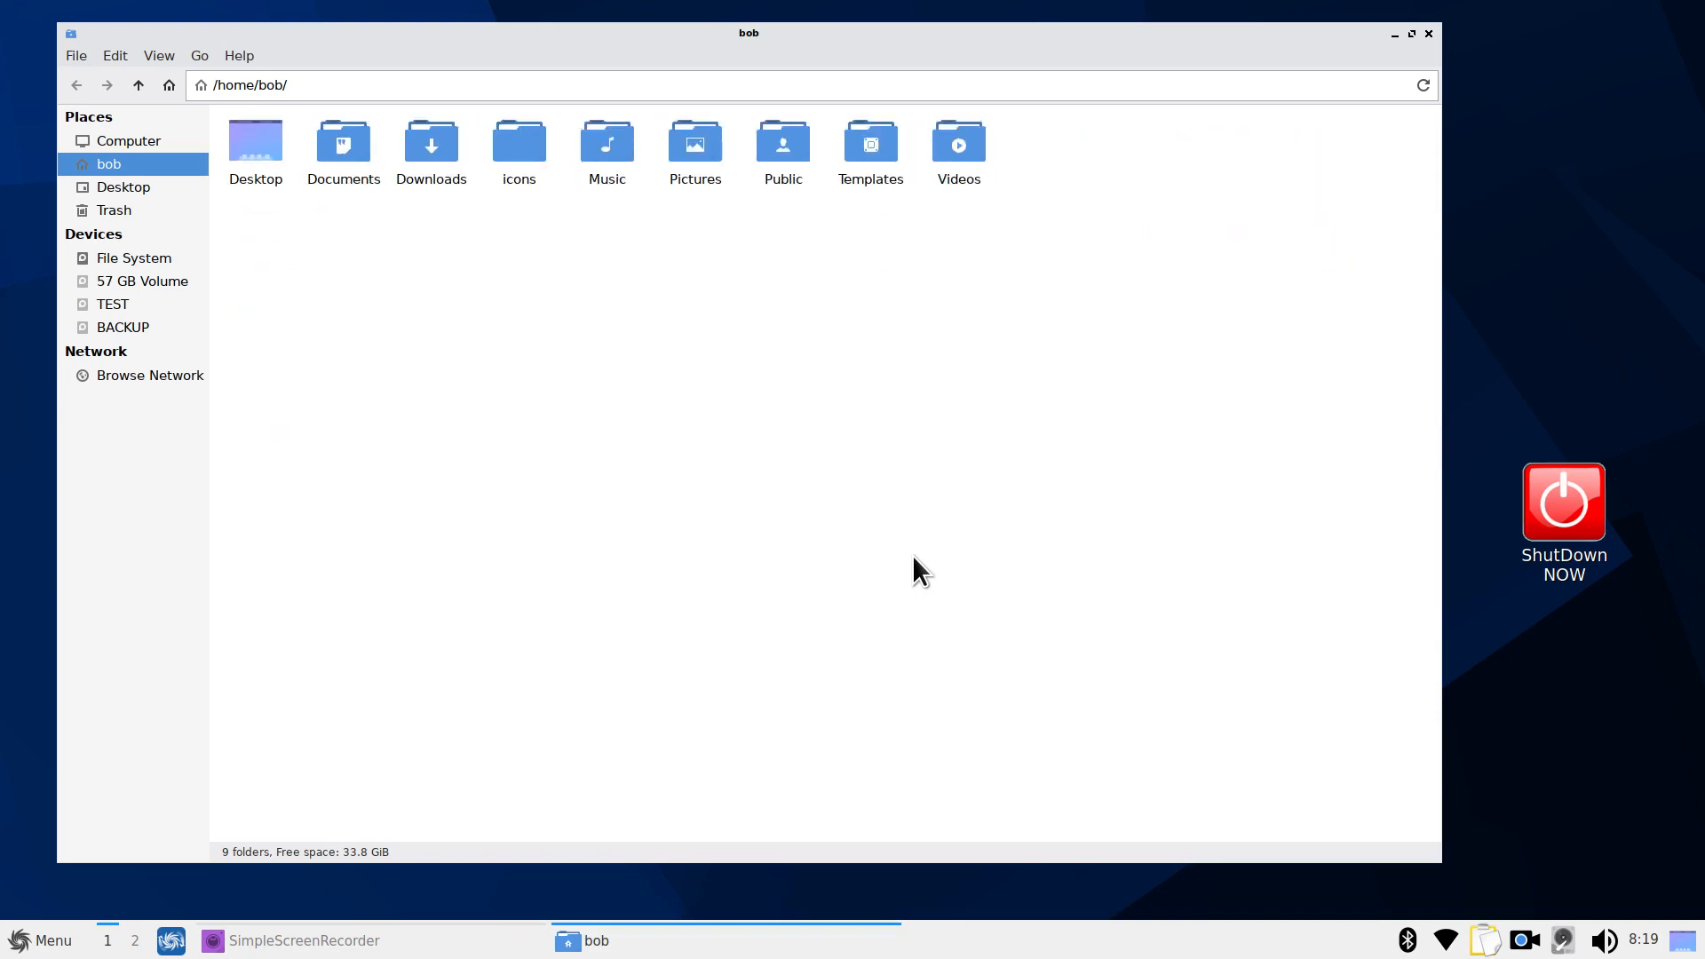
scroll(913, 557, "up", 4)
scroll(913, 556, "down", 2)
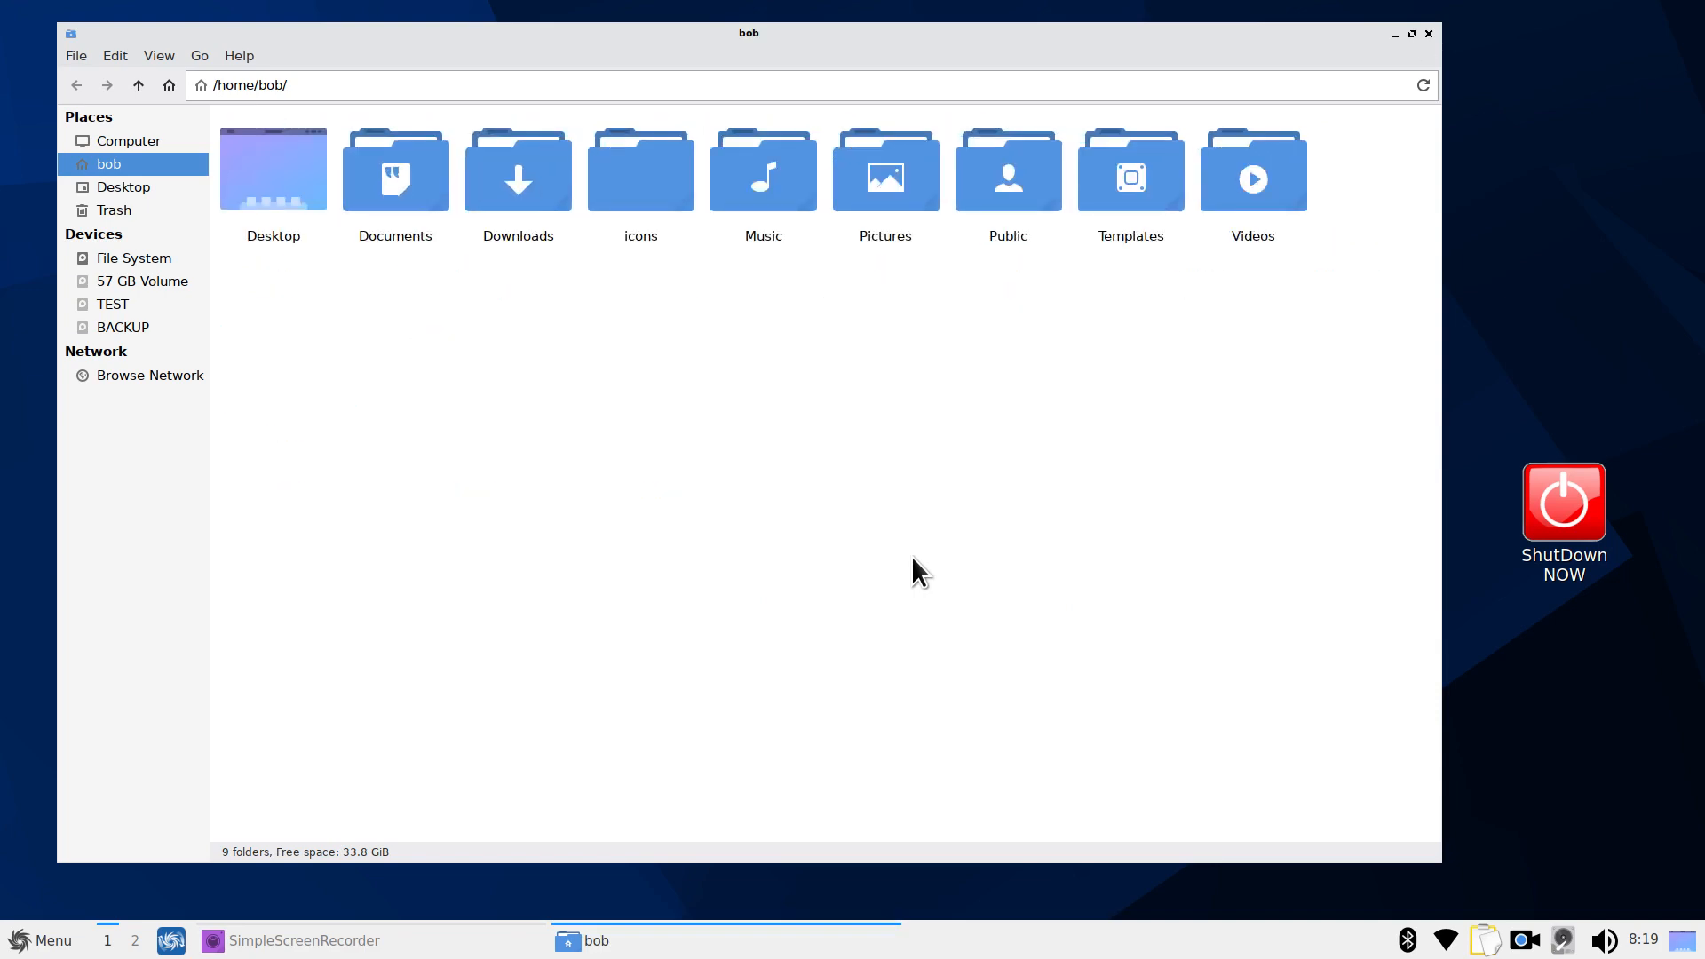
double_click(643, 183)
scroll(787, 398, "down", 10)
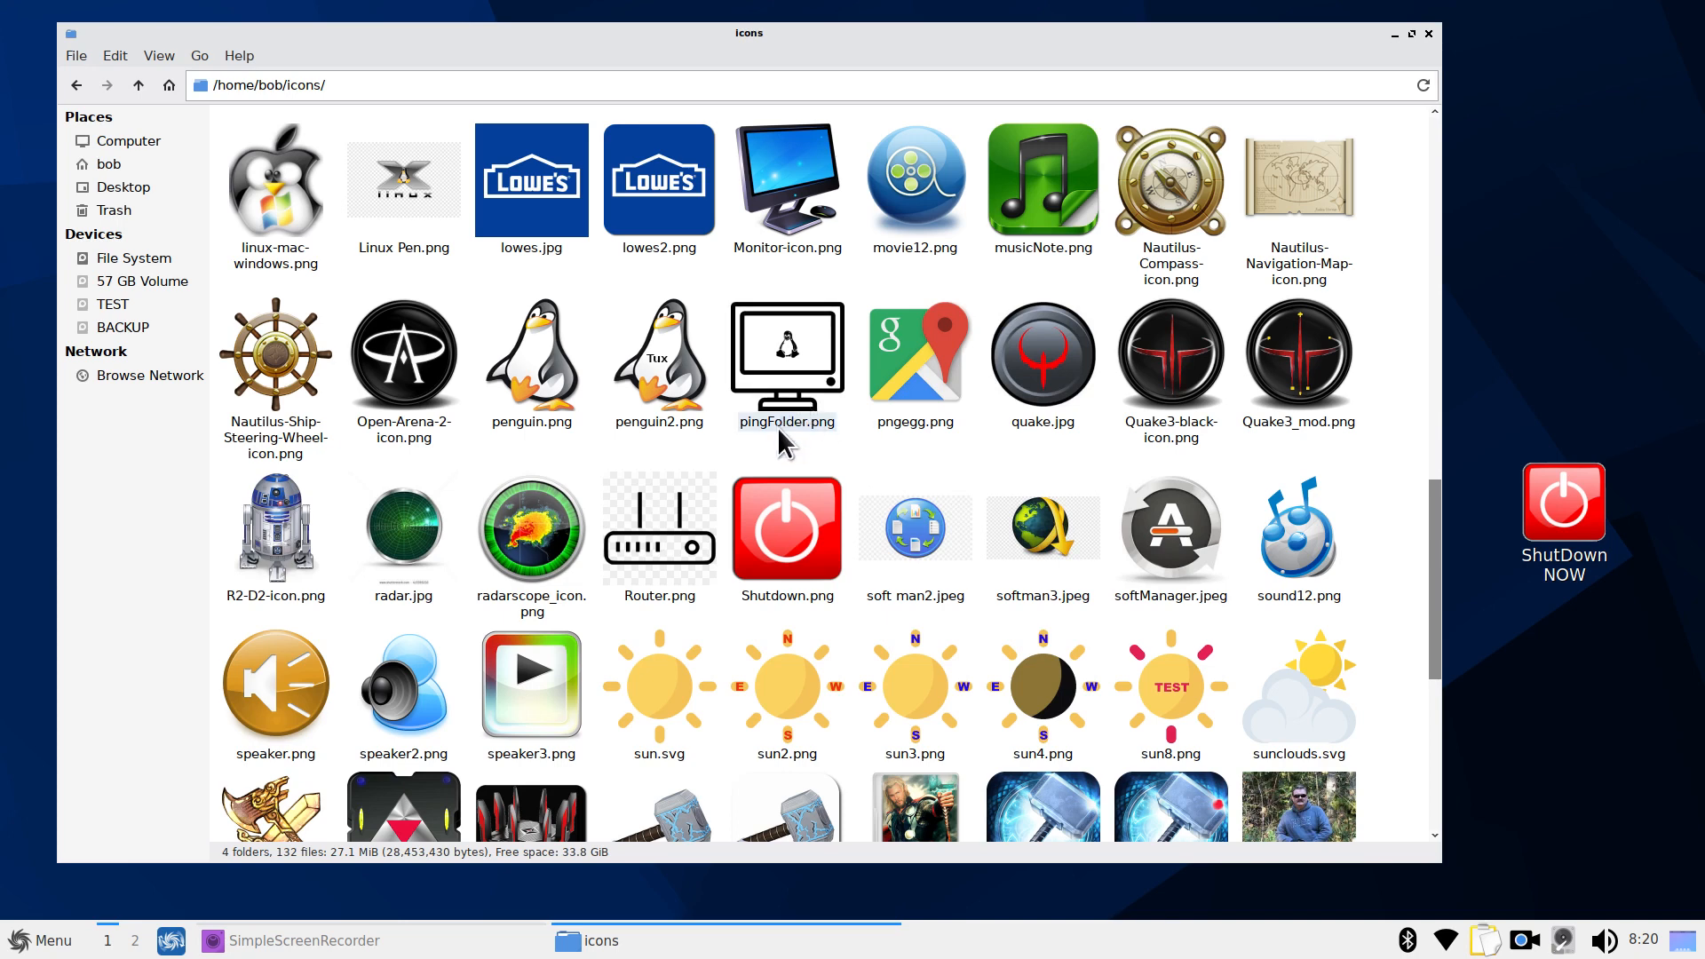
left_click(138, 84)
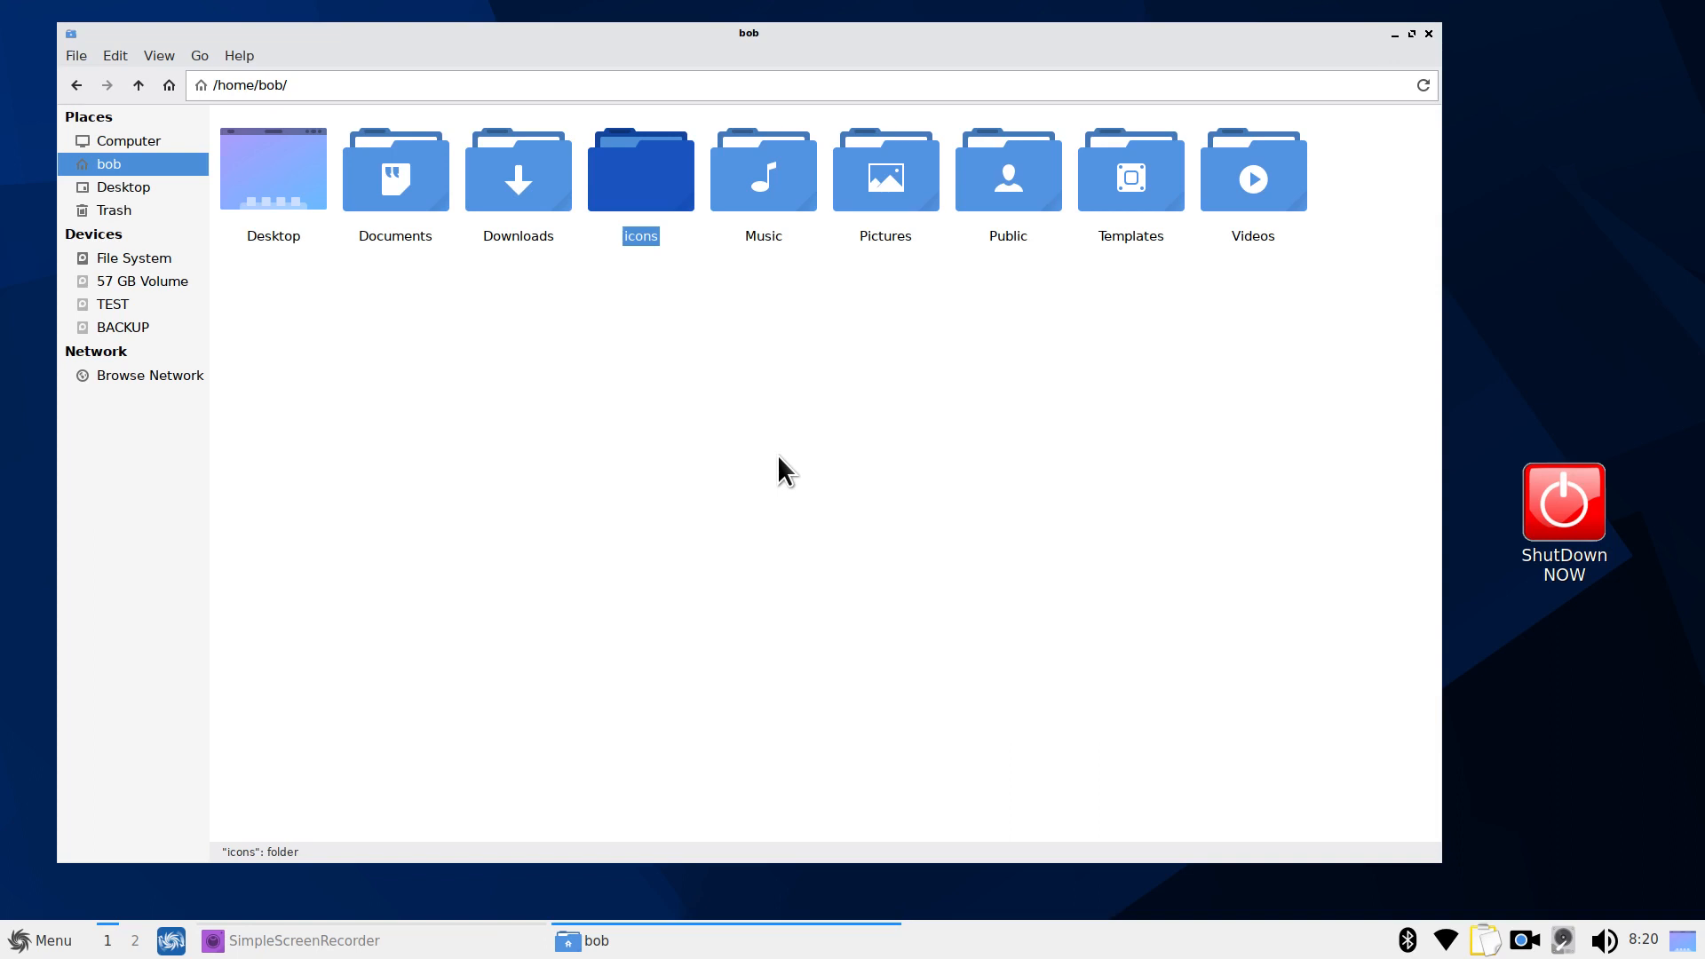
Dismiss the folder context menu and close Thunar with Ctrl+W
right_click(689, 376)
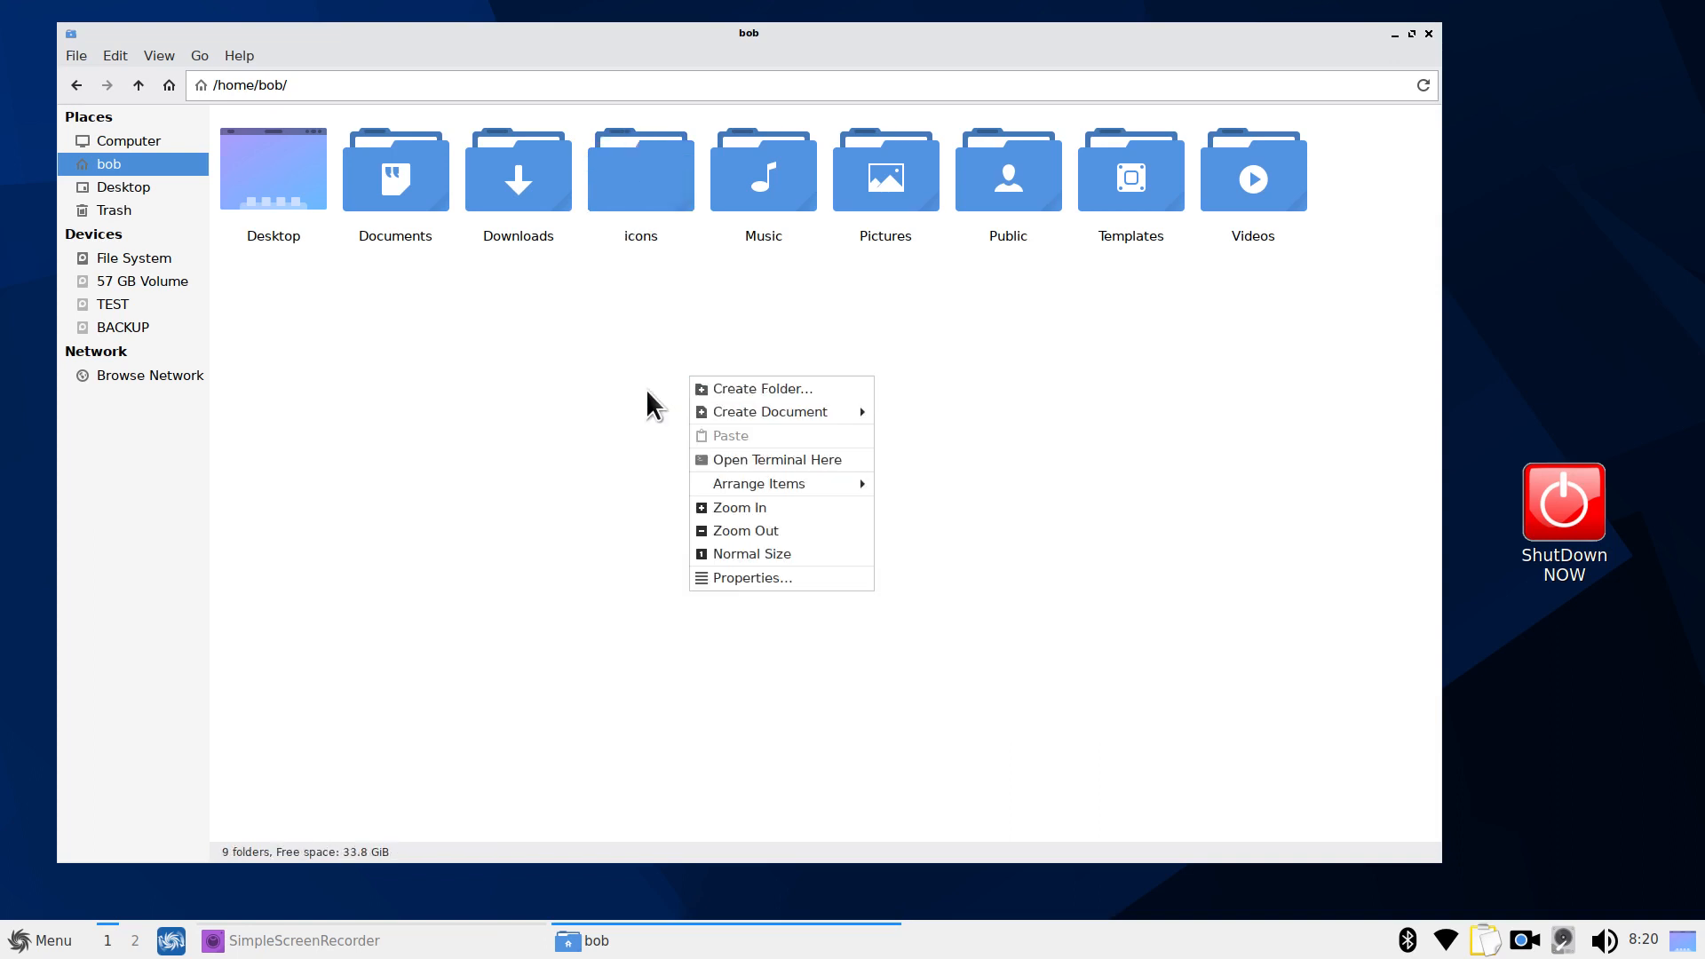
left_click(647, 390)
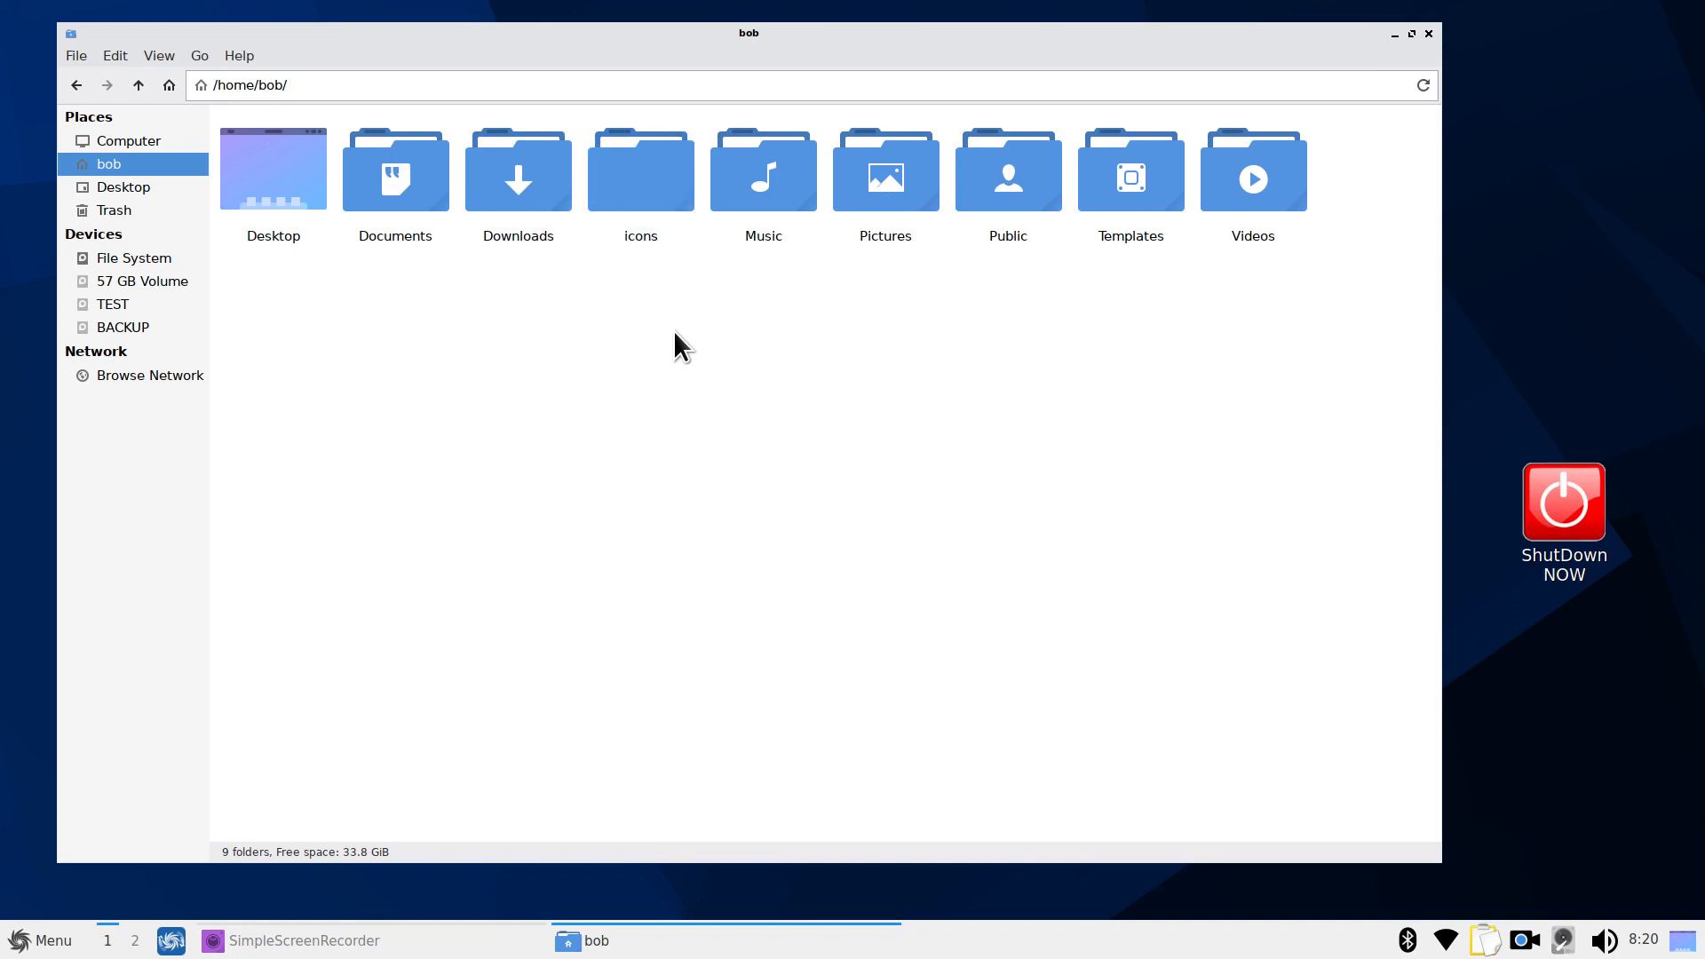
key("ctrl+w")
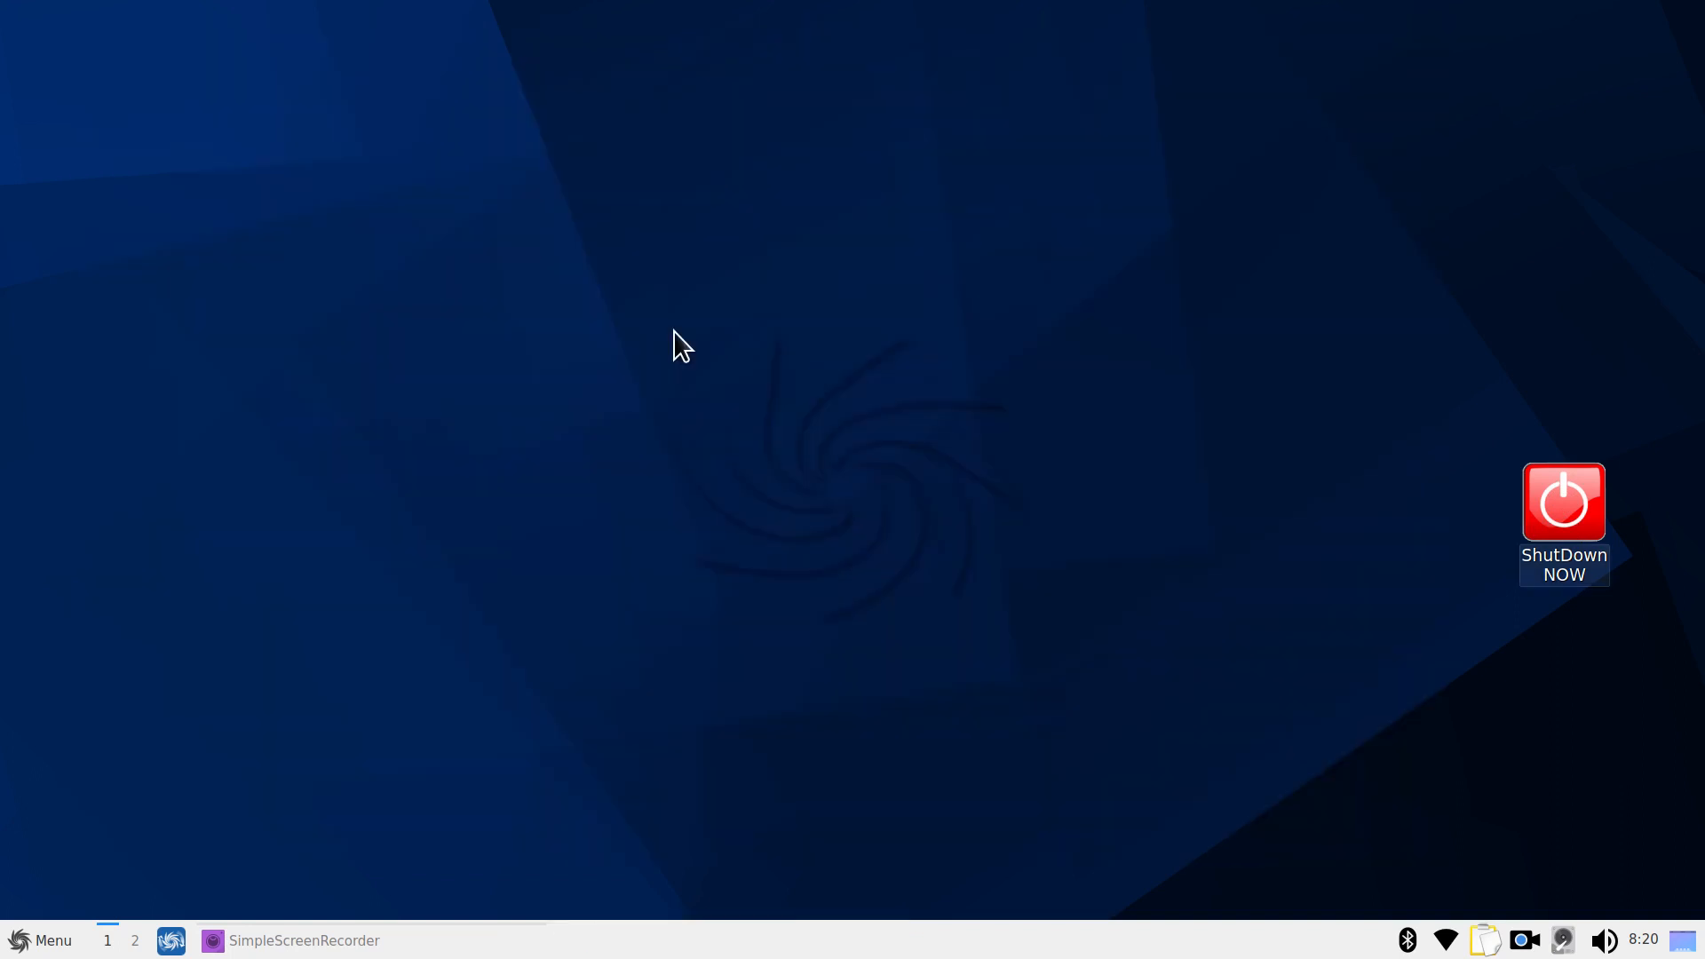
Launch FeatherPad from Menu > Accessories and move its window toward the upper left
left_click(29, 947)
type("thu")
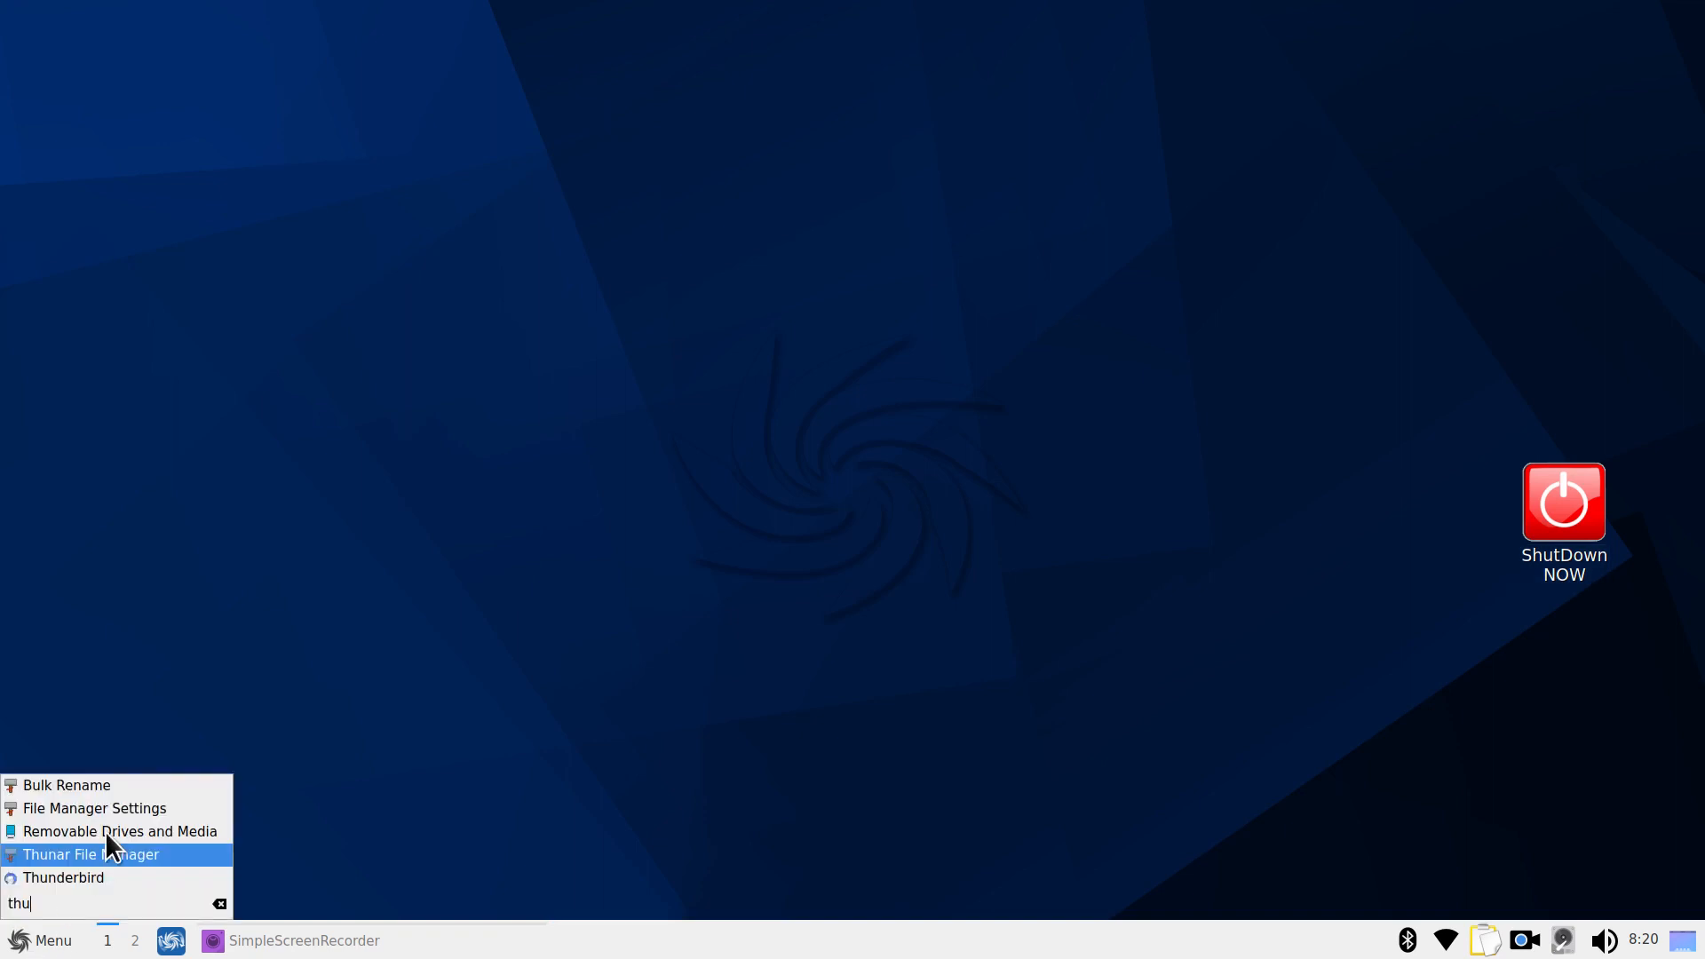
left_click(218, 904)
mouse_move(133, 618)
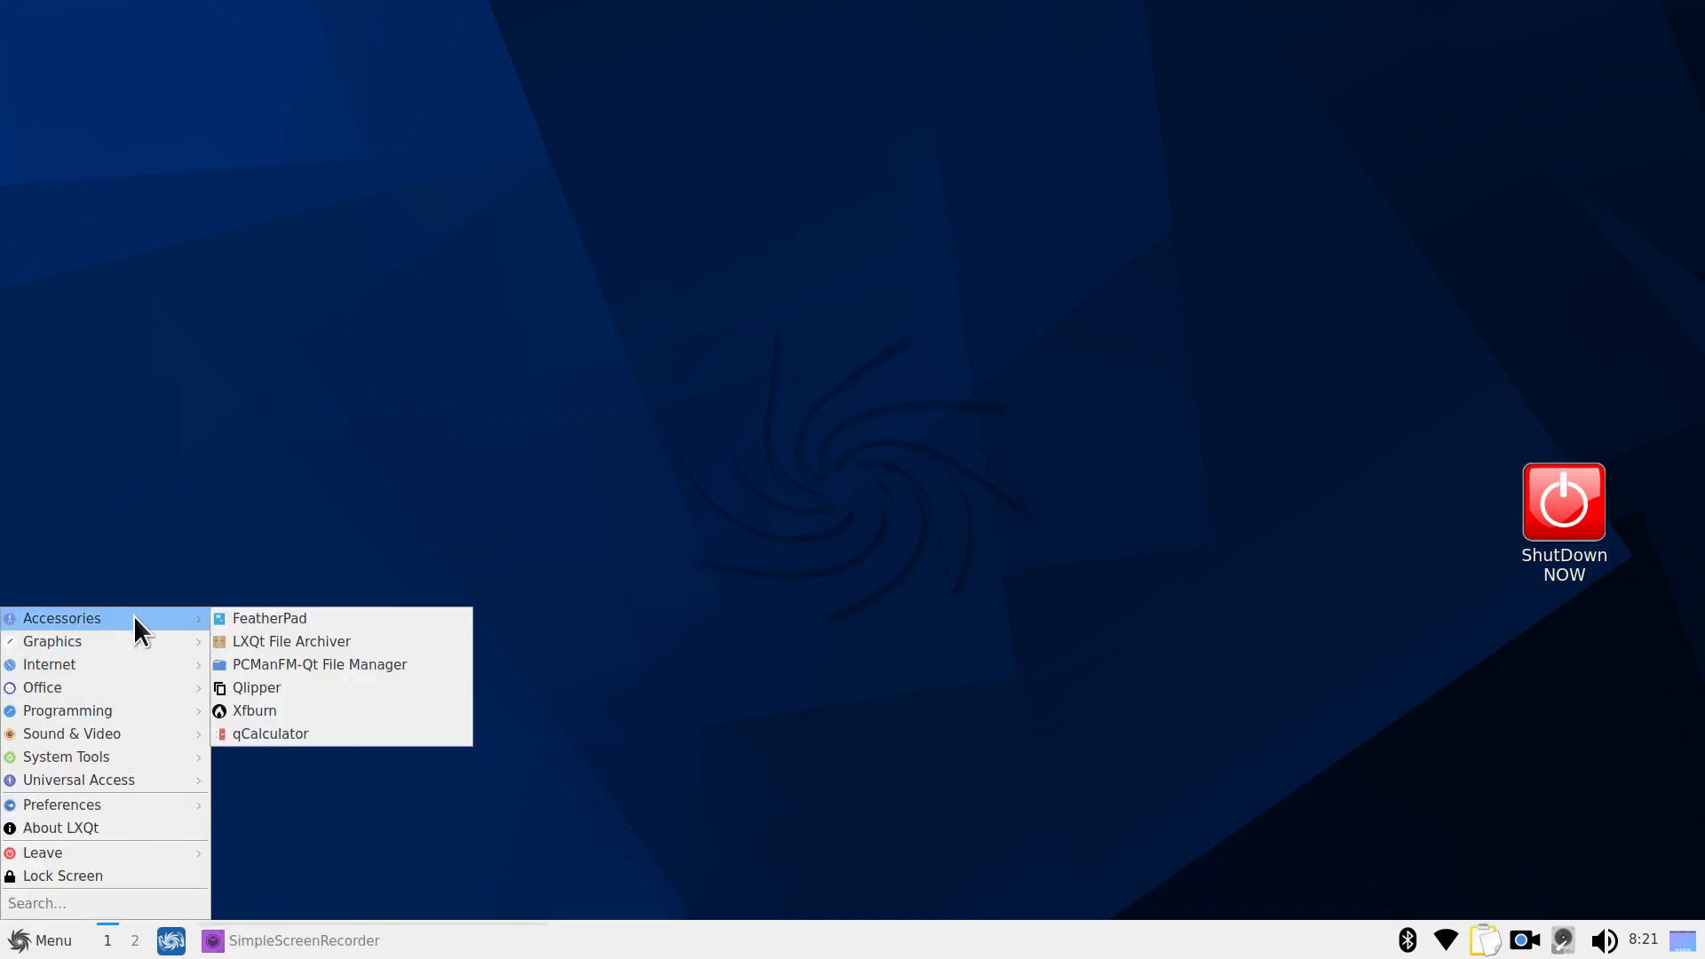
left_click(281, 620)
left_click_drag(998, 194, 724, 104)
View FeatherPad's About version details, then close them
left_click(349, 115)
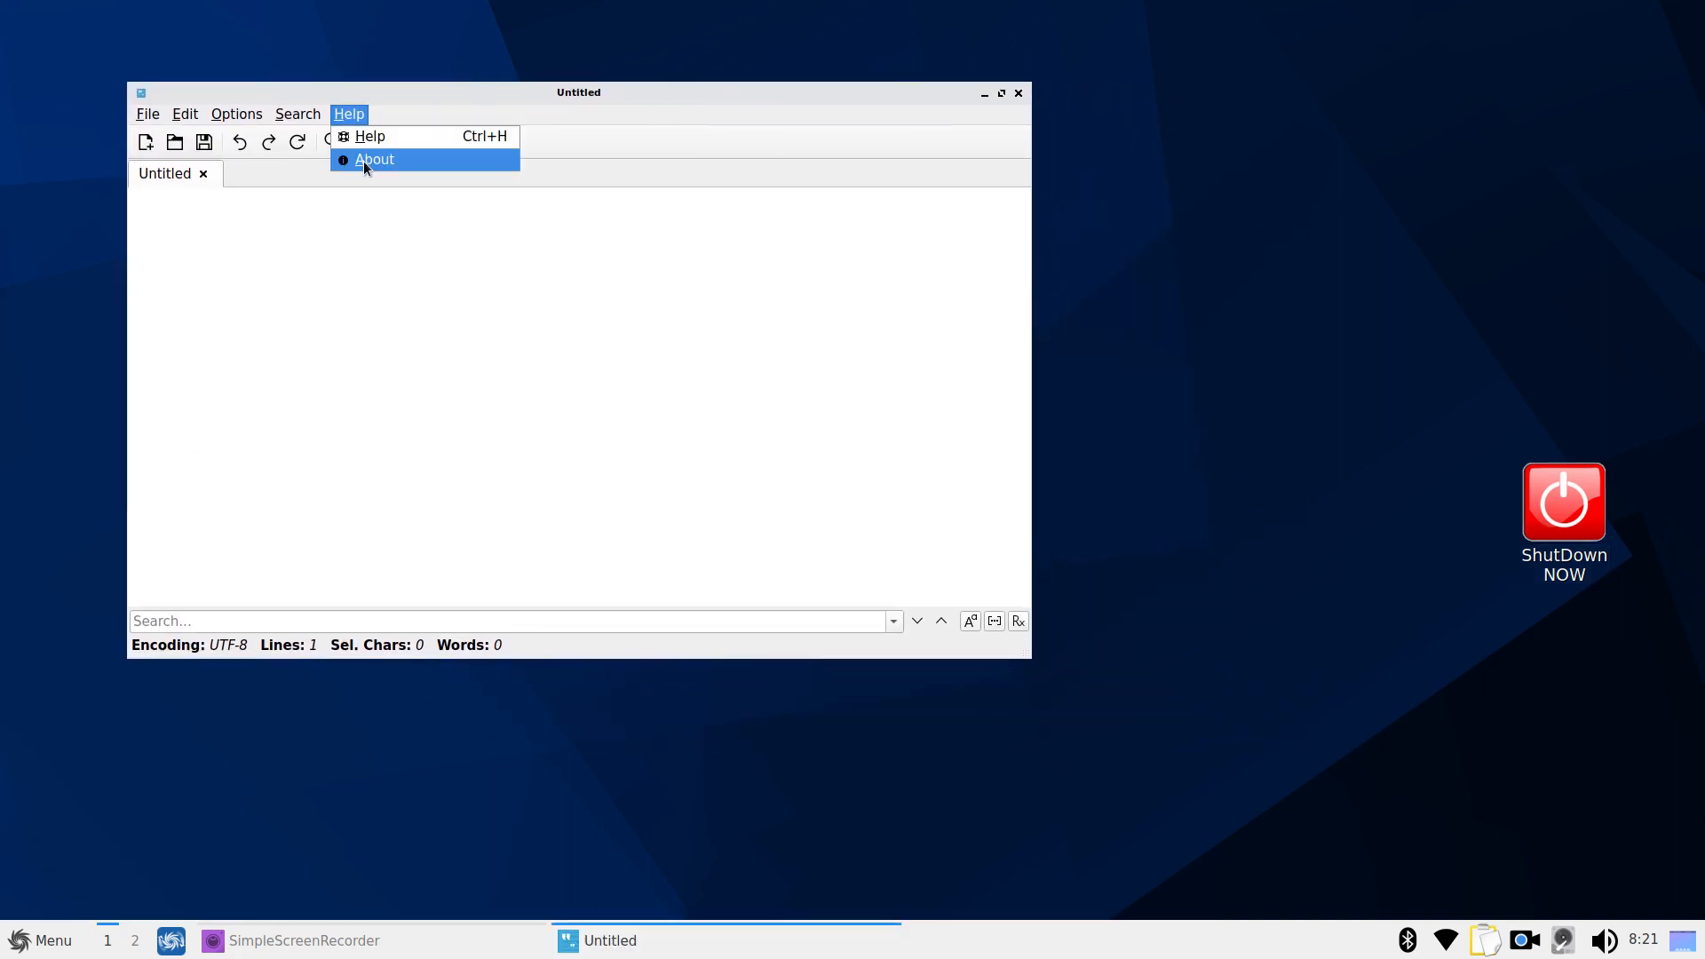
left_click(367, 165)
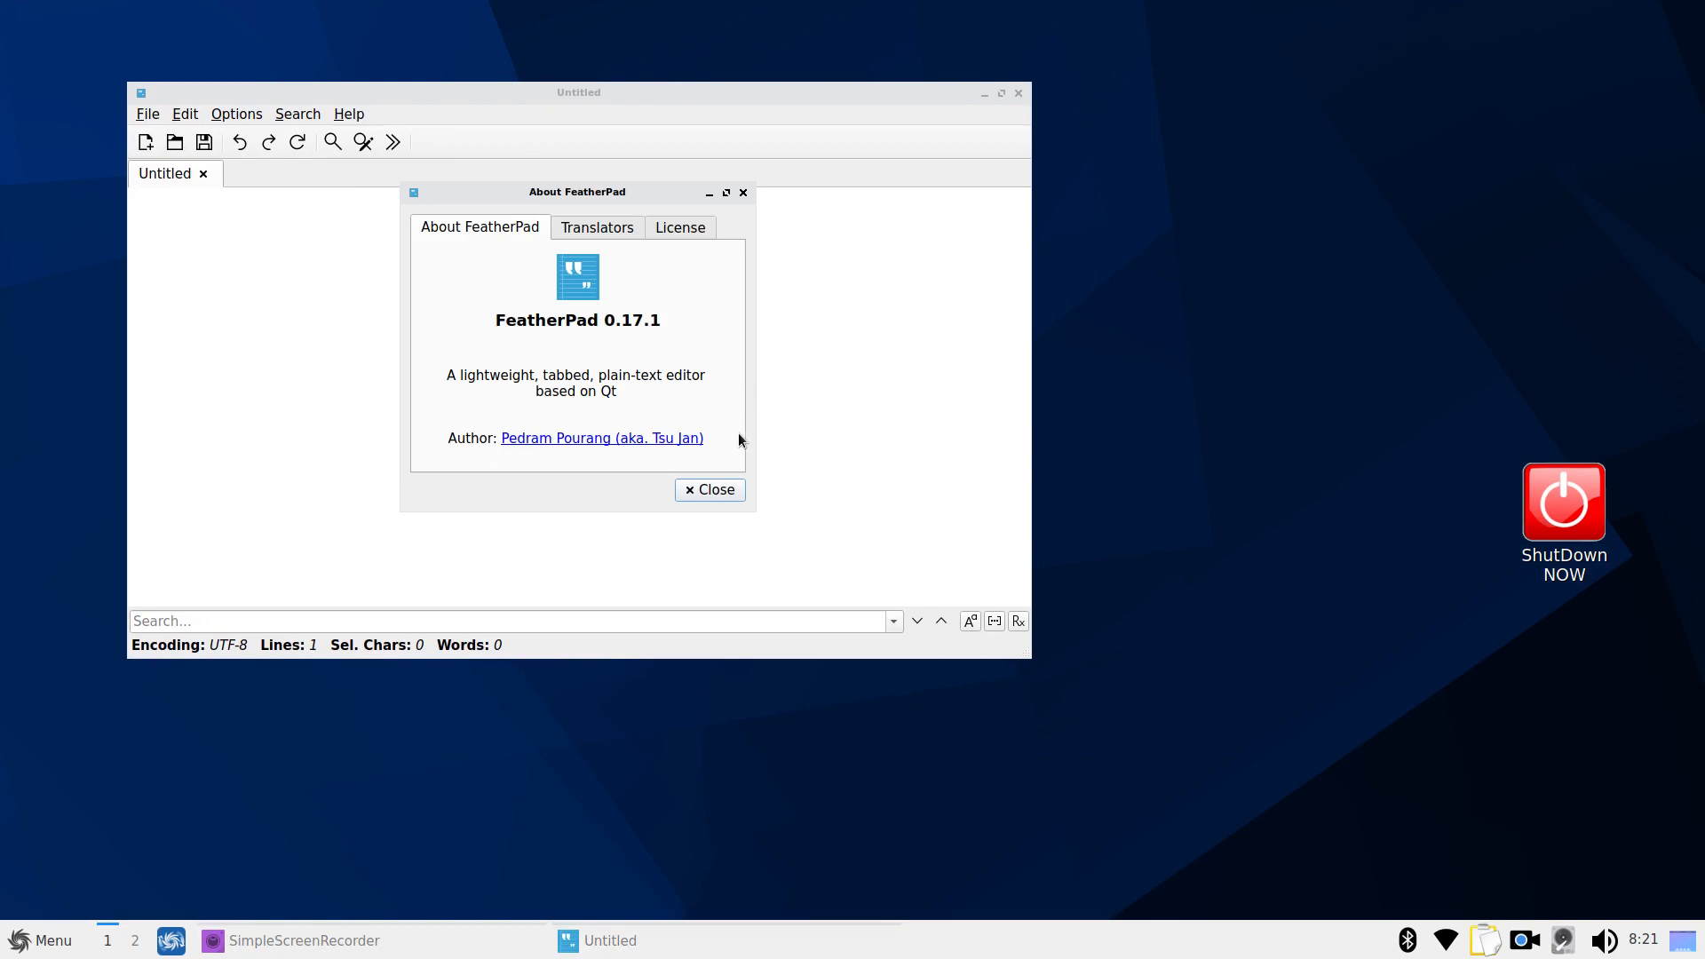
left_click(714, 495)
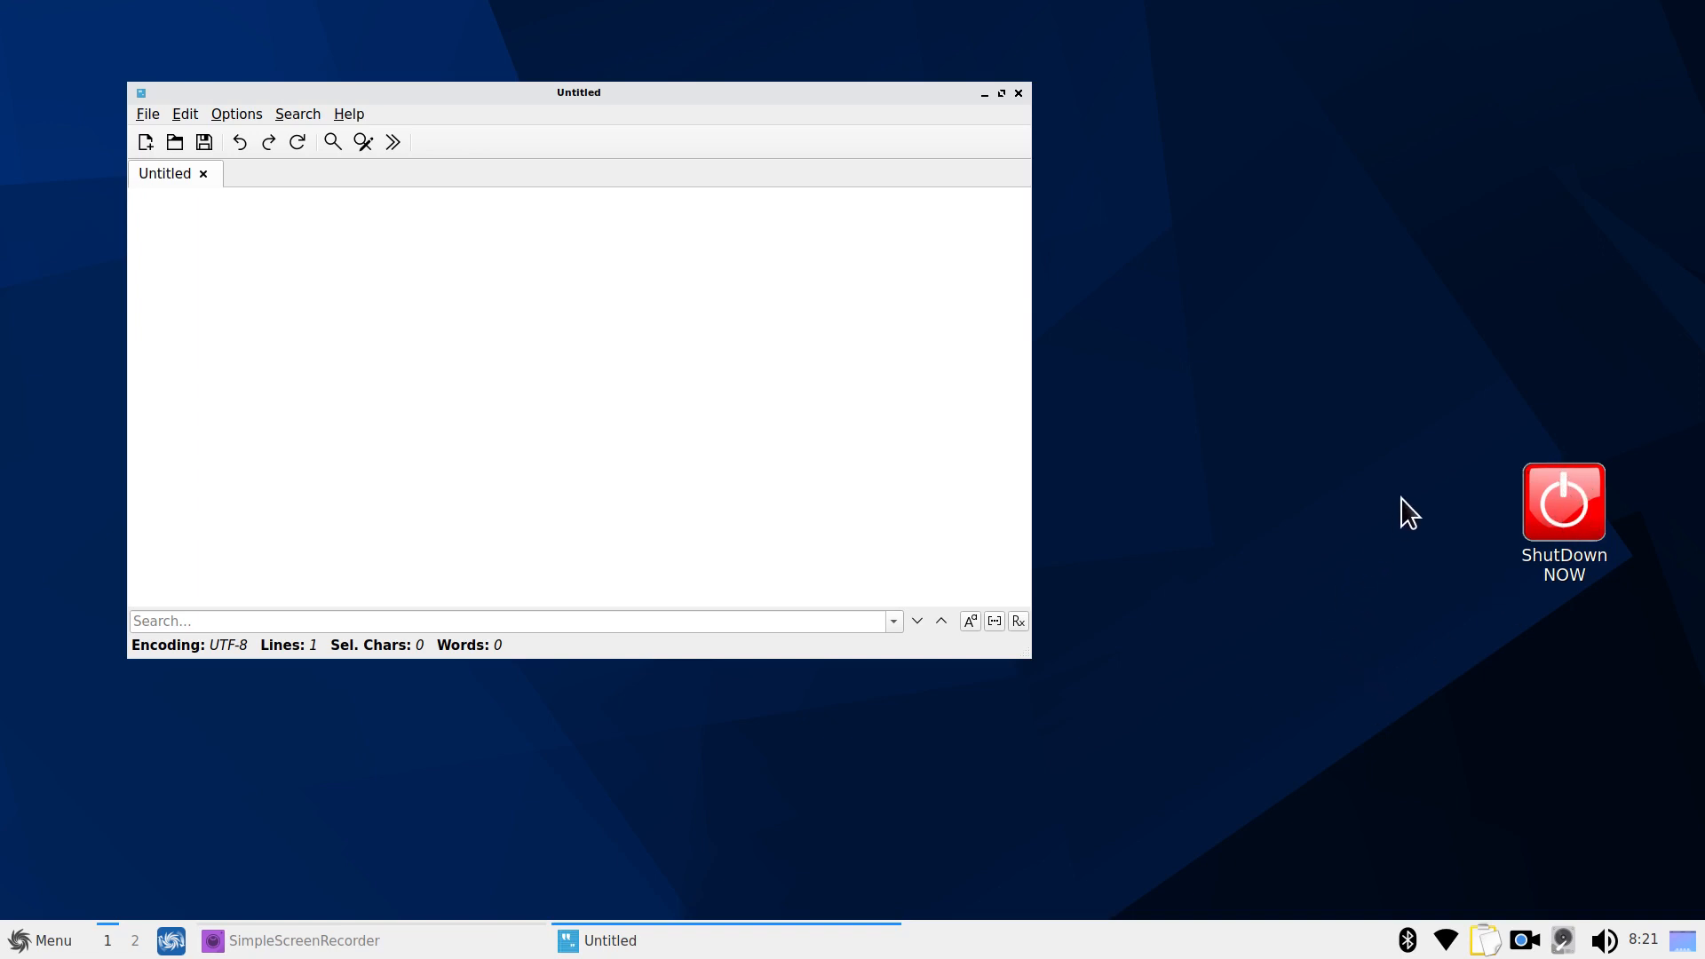
Open ShutDown_NOW.desktop in FeatherPad, enlarge its text, and shift the window left
right_click(1568, 487)
mouse_move(1477, 524)
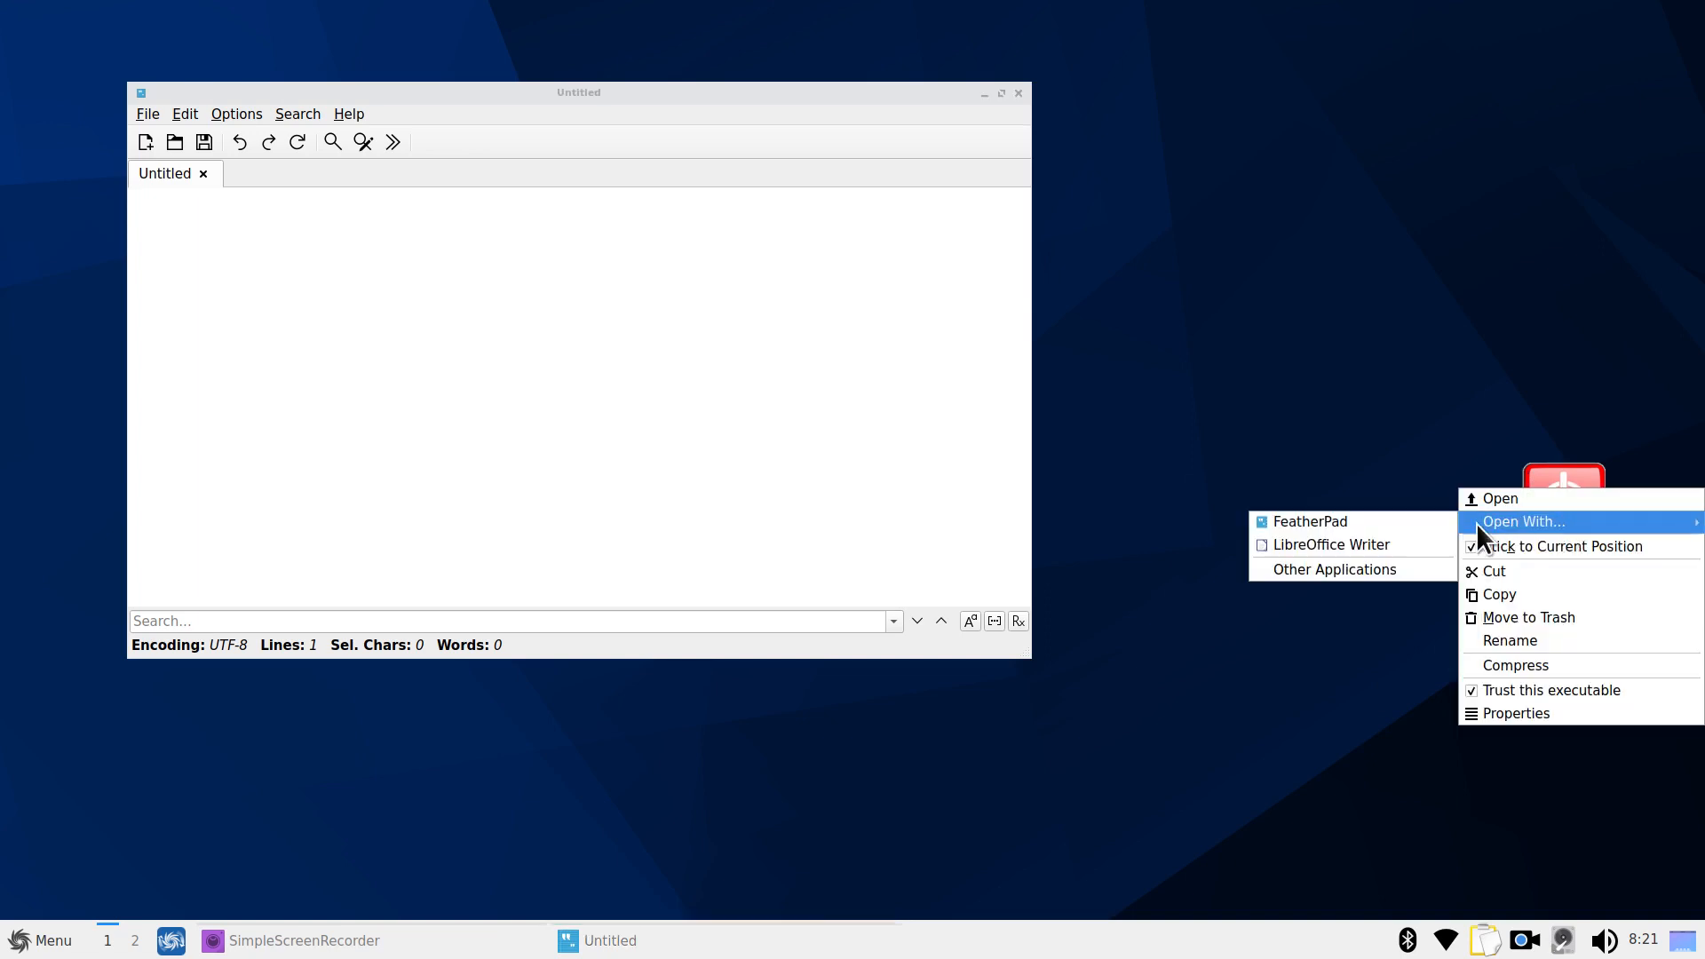
left_click(1396, 524)
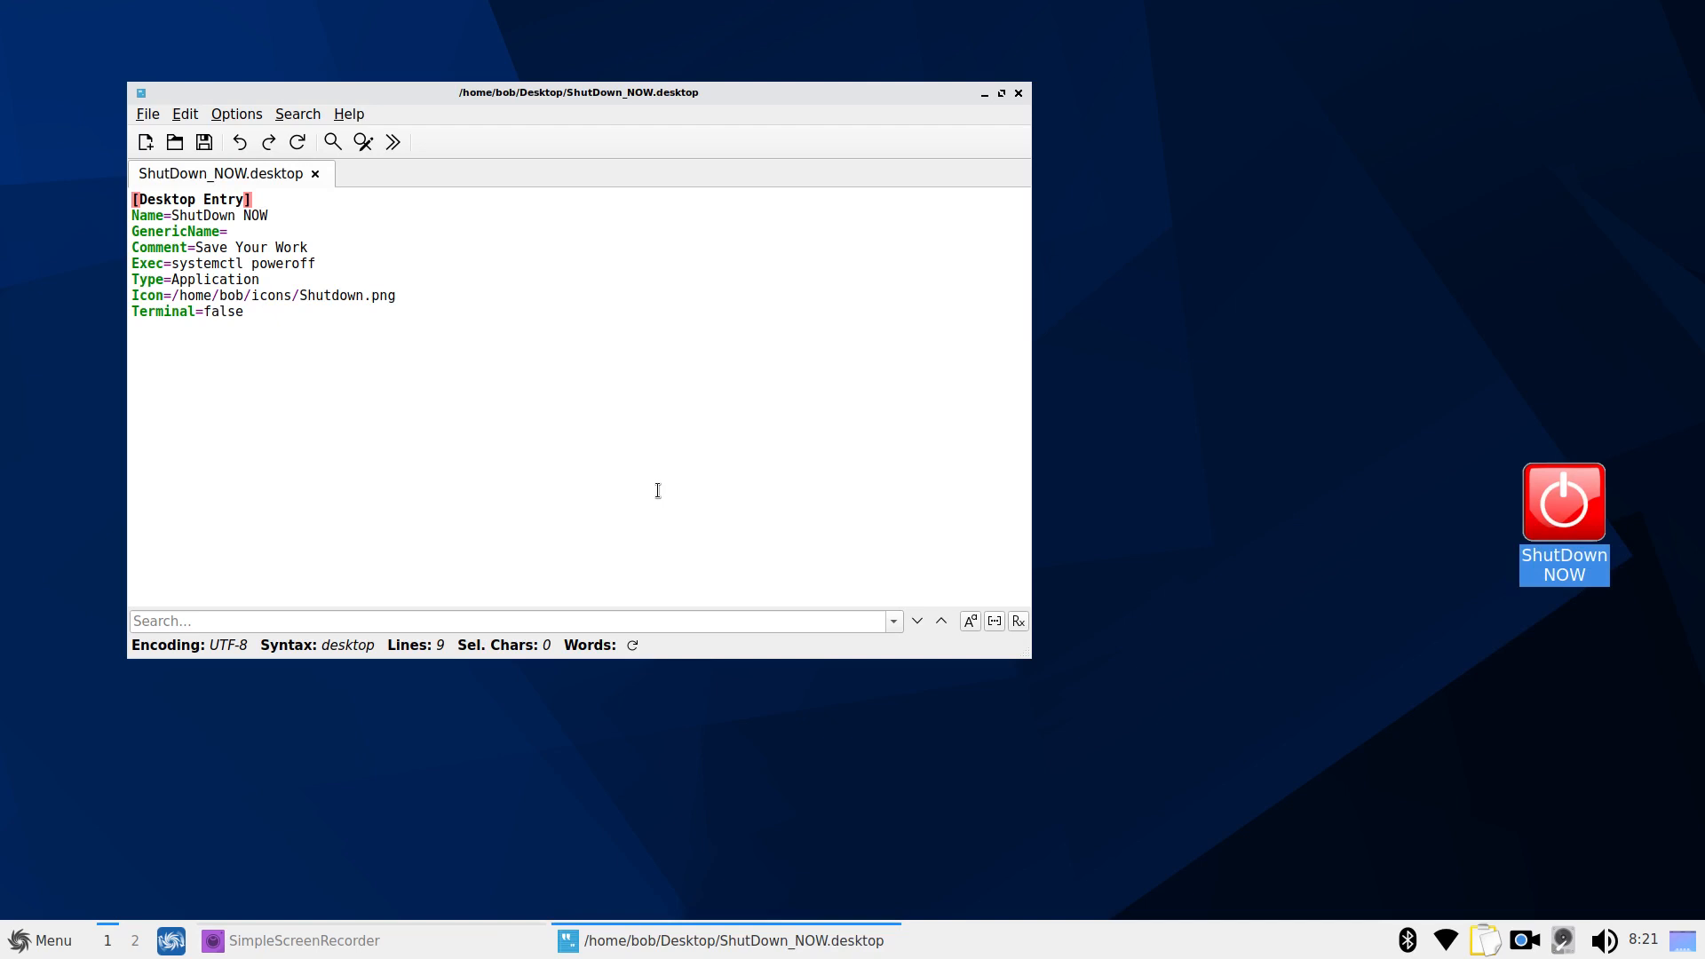
scroll(658, 491, "up", 10)
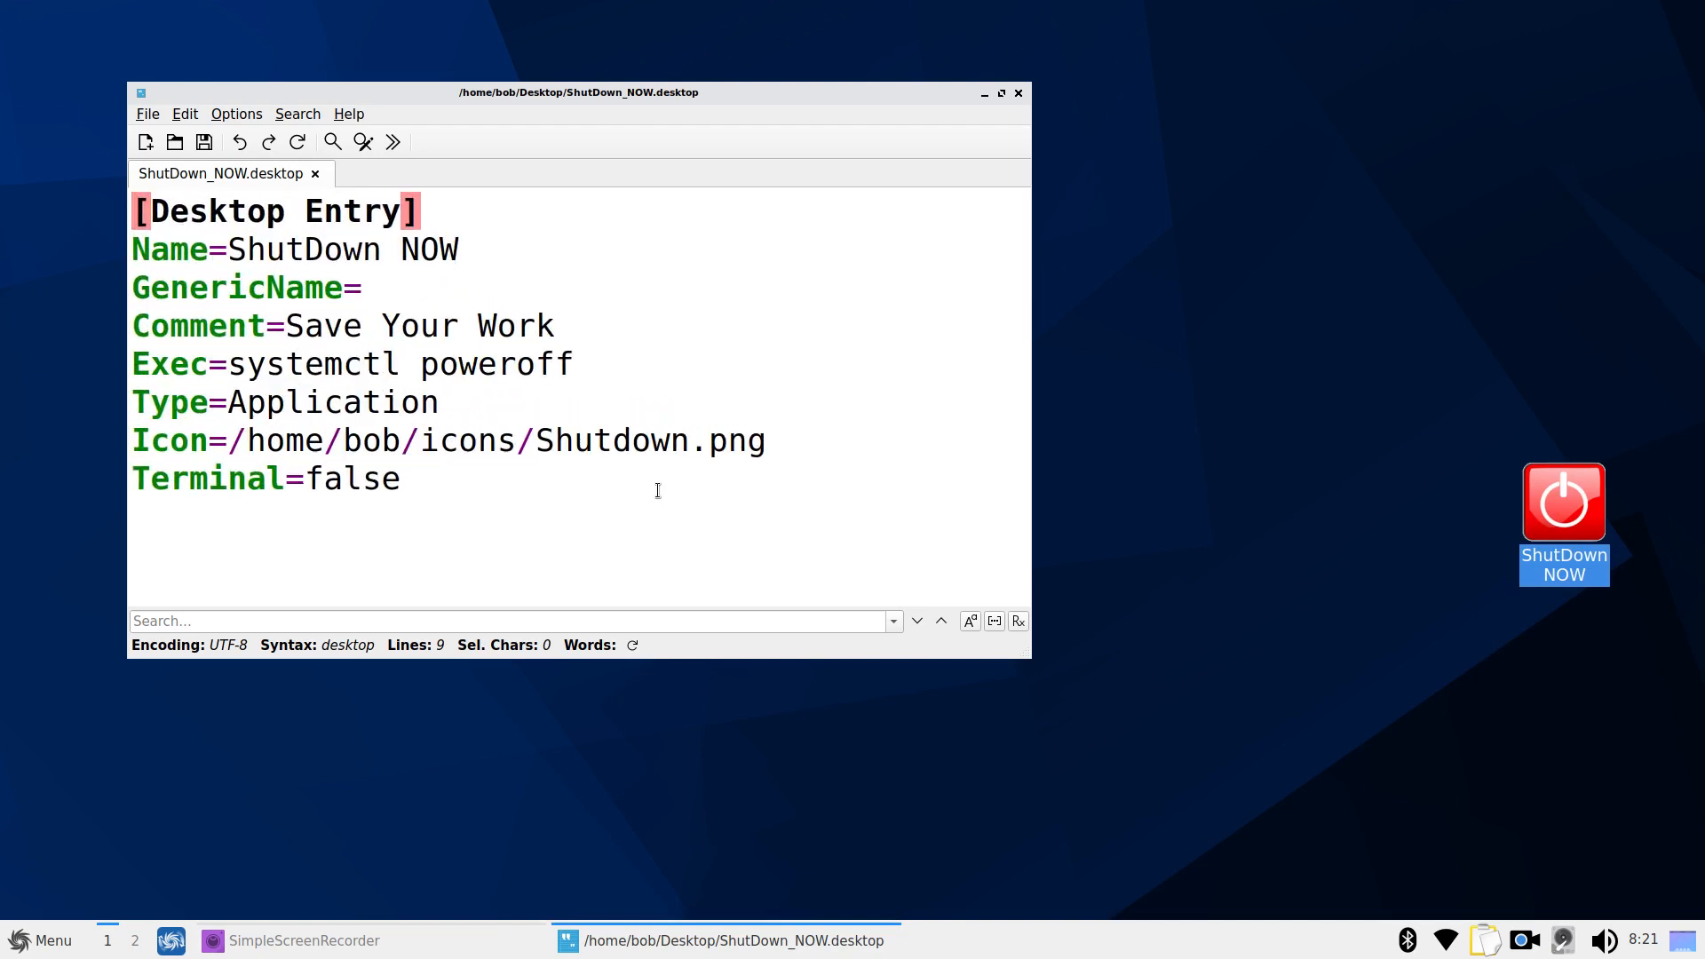
scroll(658, 490, "up", 1)
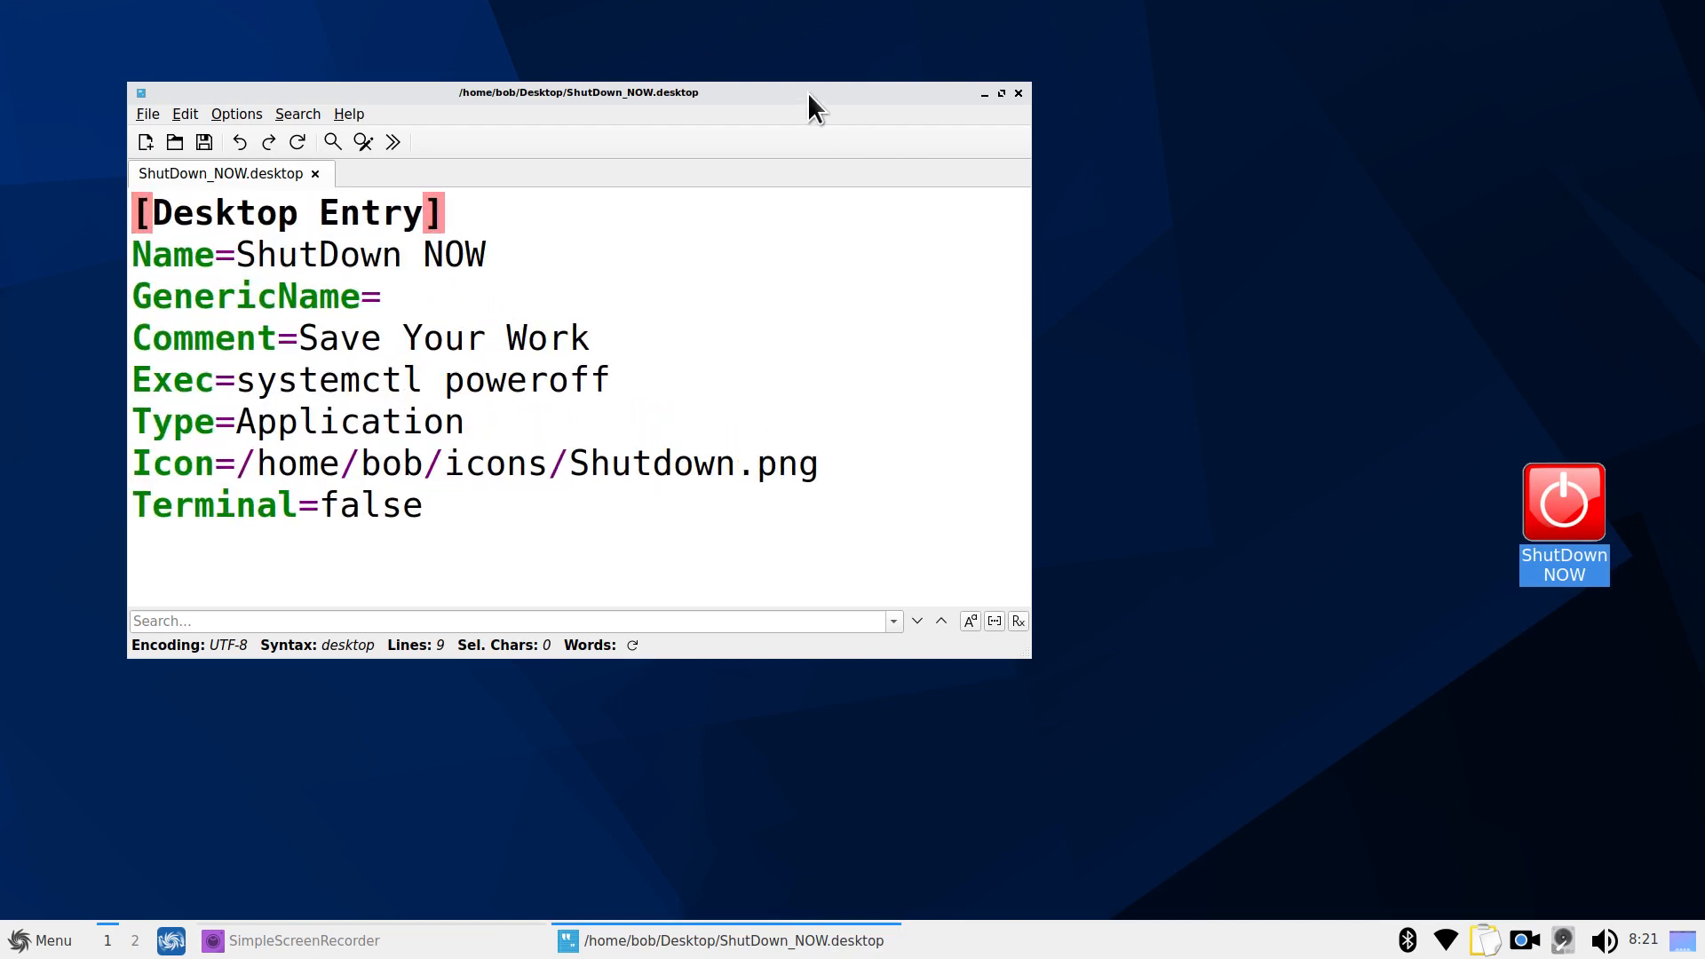
left_click_drag(807, 92, 611, 85)
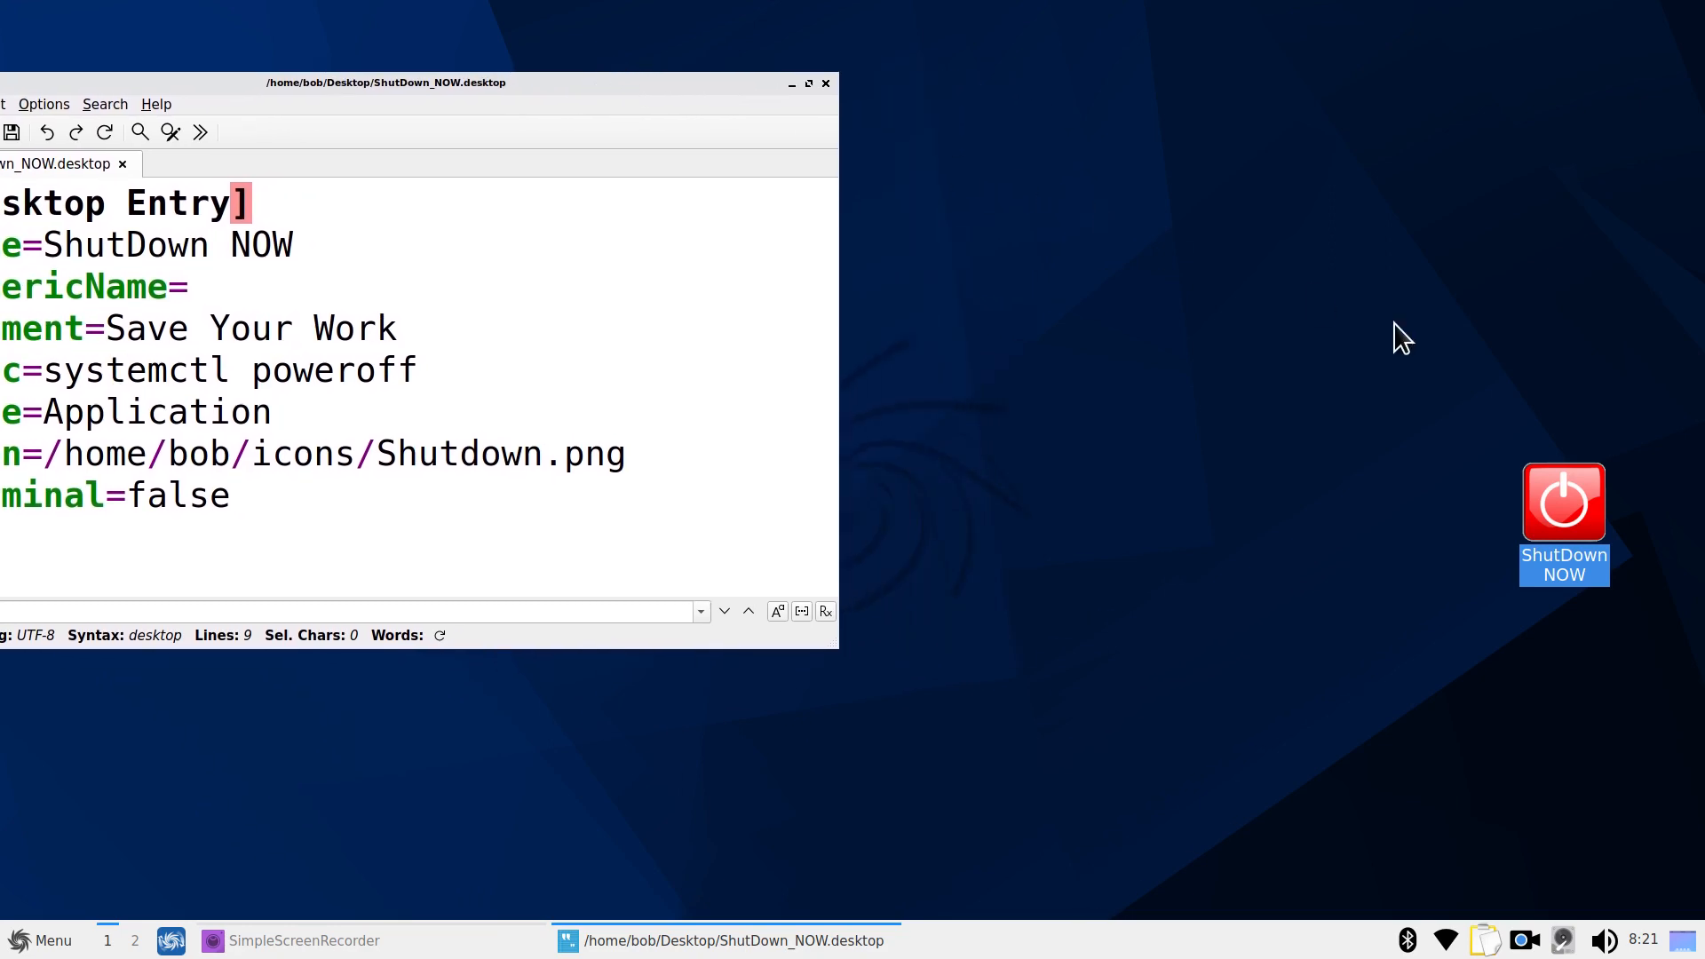
right_click(1108, 217)
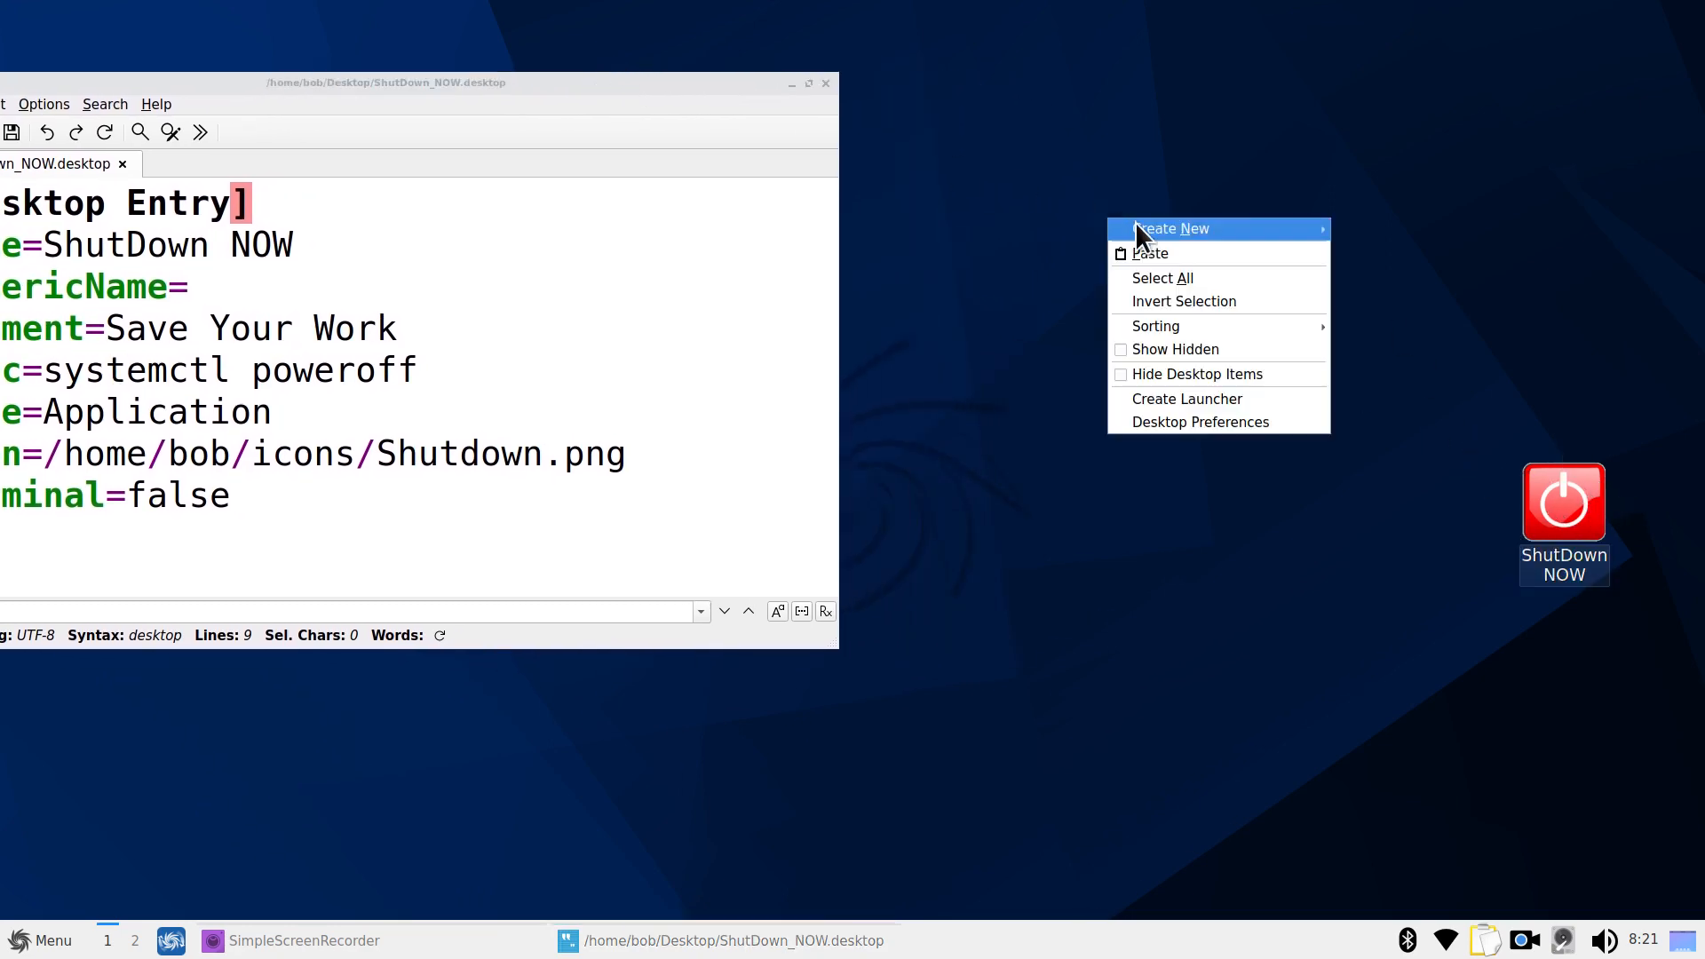
Start a new desktop launcher named ShutDown NOW 2, copying the name from the file
left_click(1224, 398)
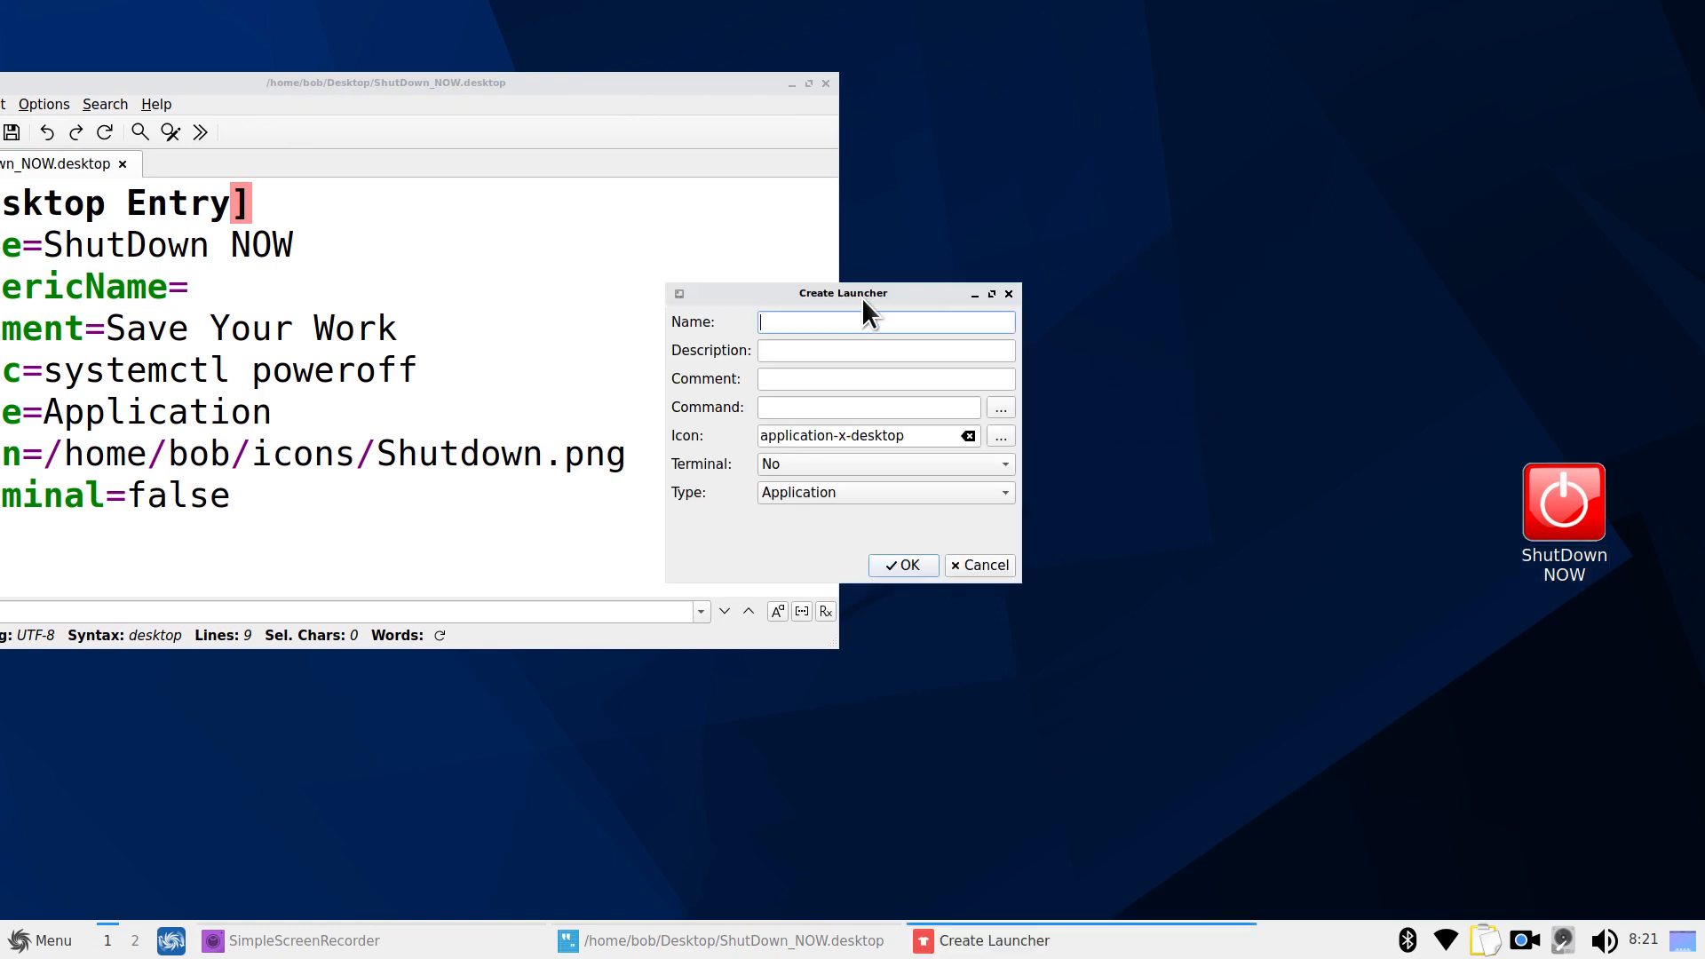
left_click_drag(552, 84, 643, 123)
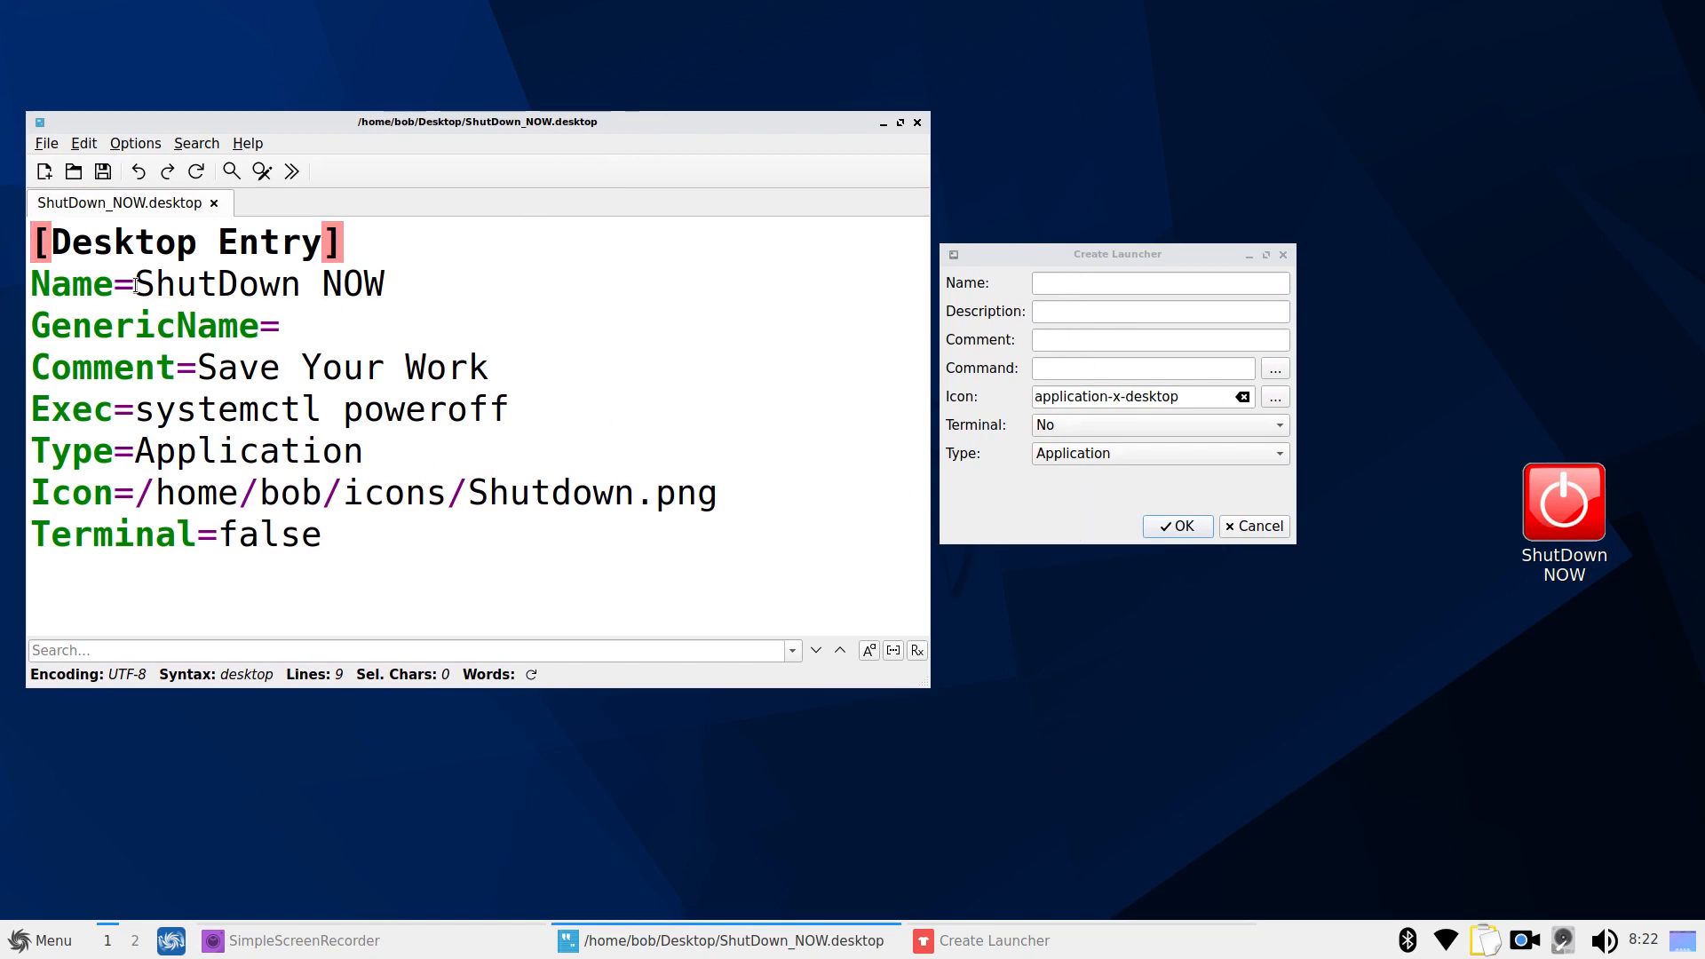
left_click_drag(135, 284, 386, 285)
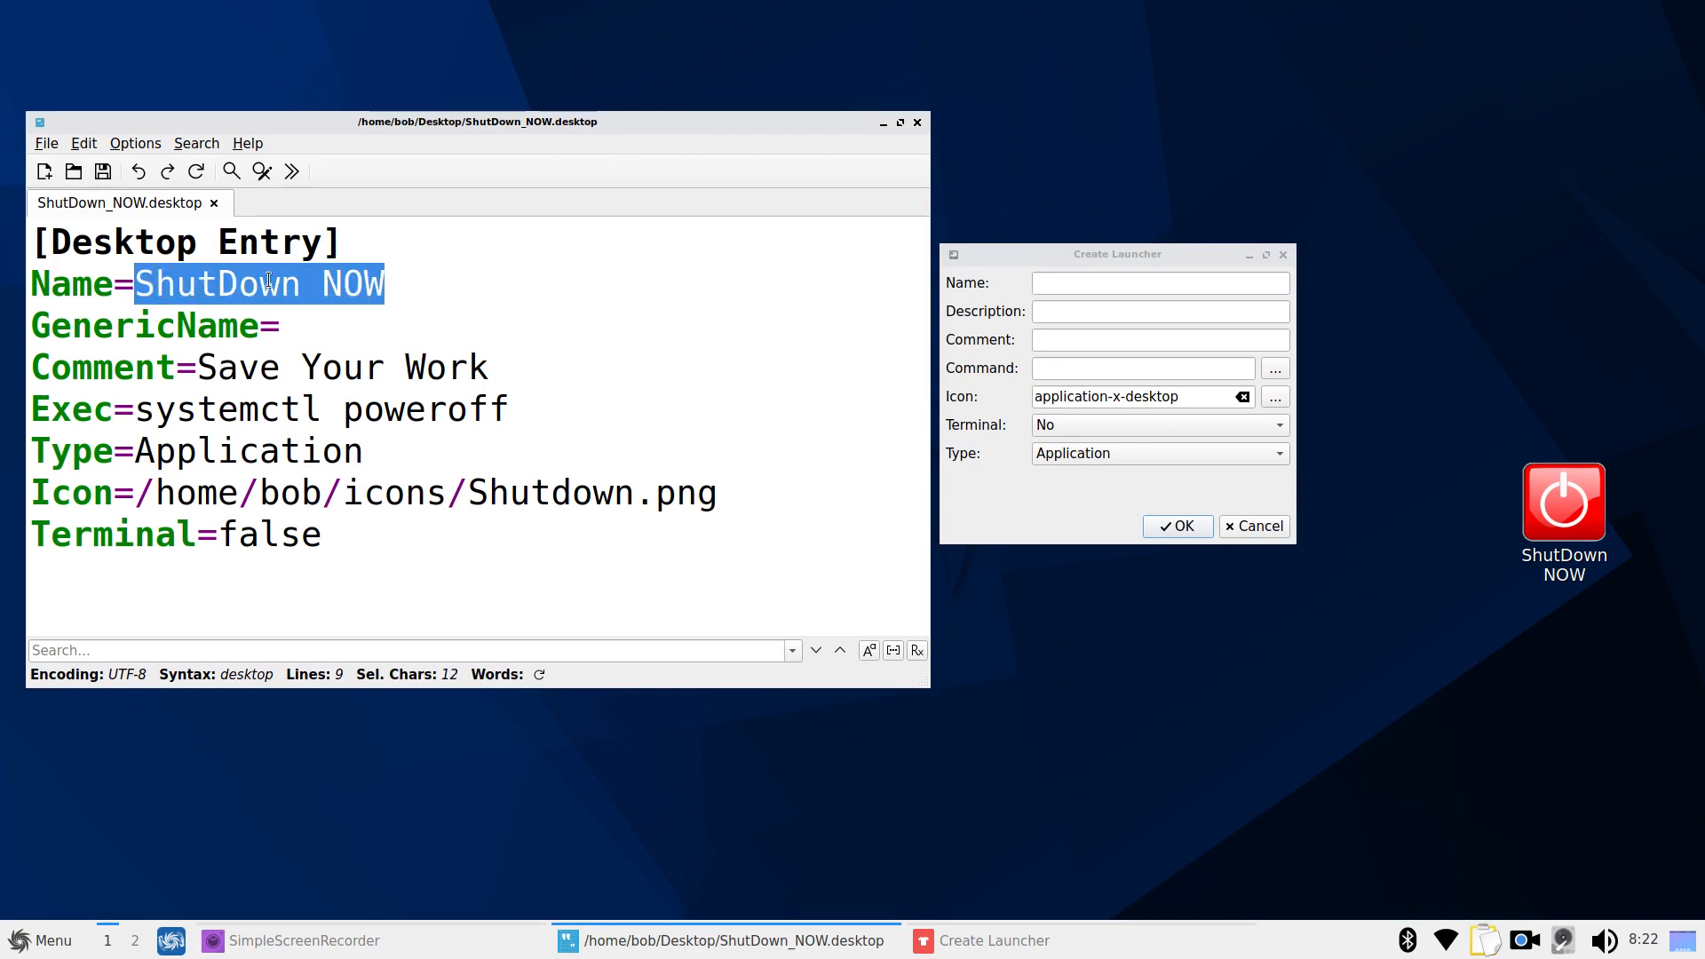
right_click(270, 281)
left_click(344, 362)
right_click(1066, 283)
left_click(1145, 385)
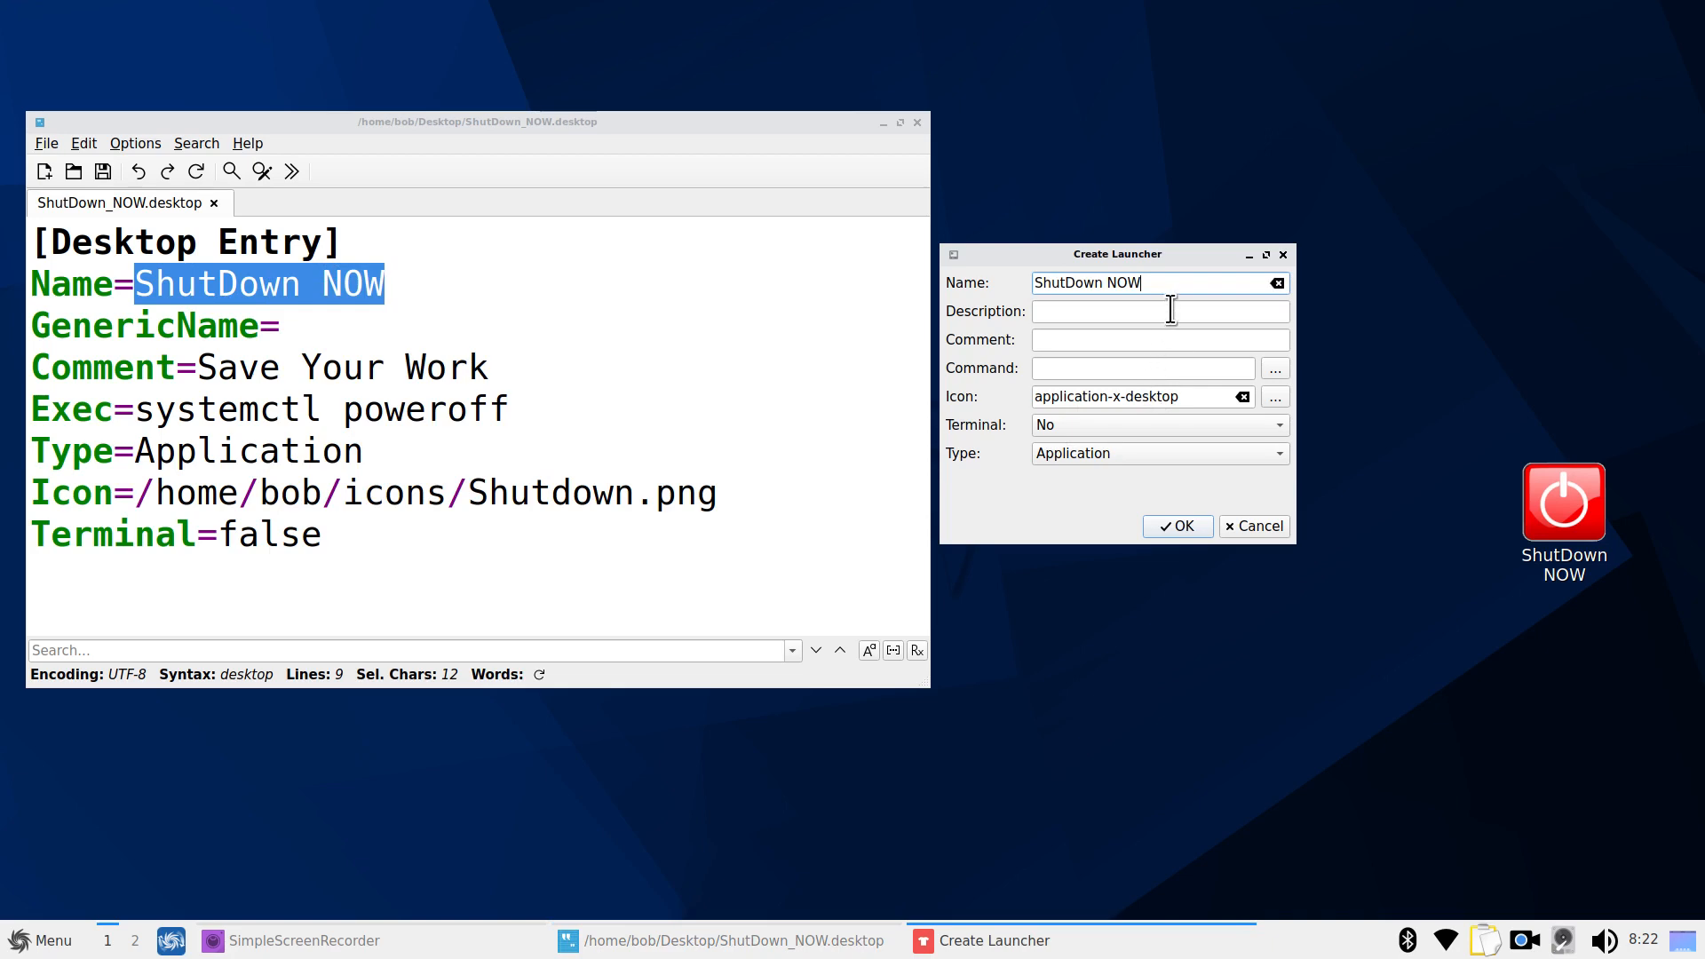
type("2")
left_click(281, 324)
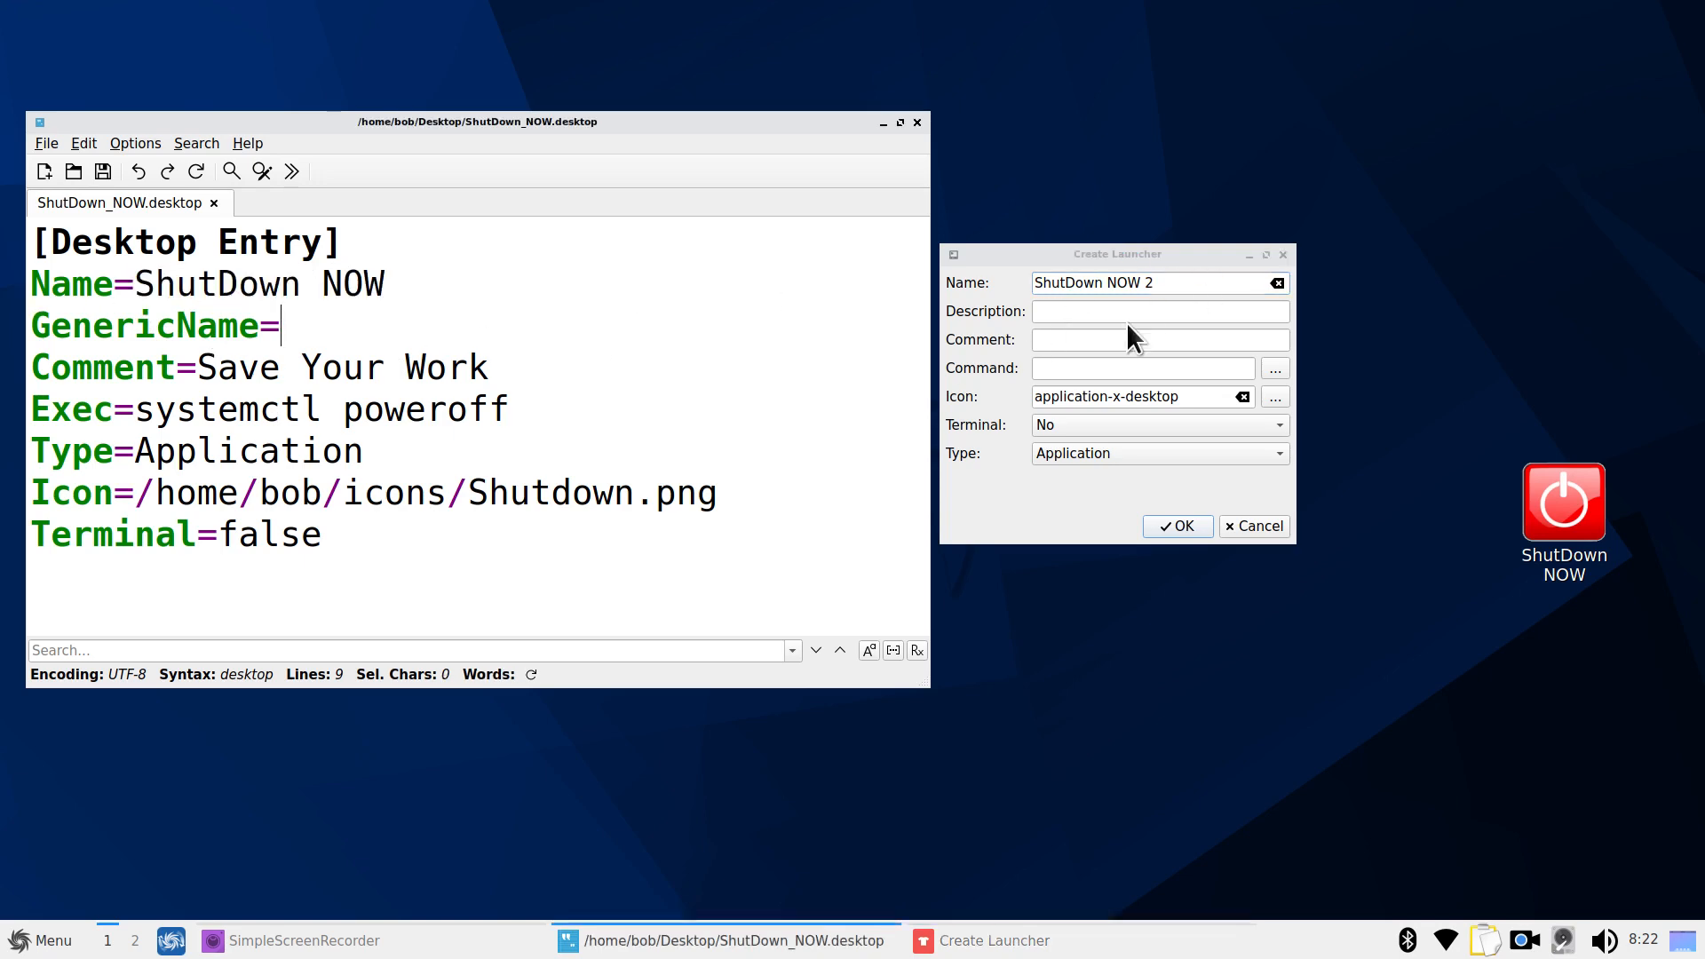
Copy 'Save Your Work' from the file into the launcher's comment field
left_click(1056, 341)
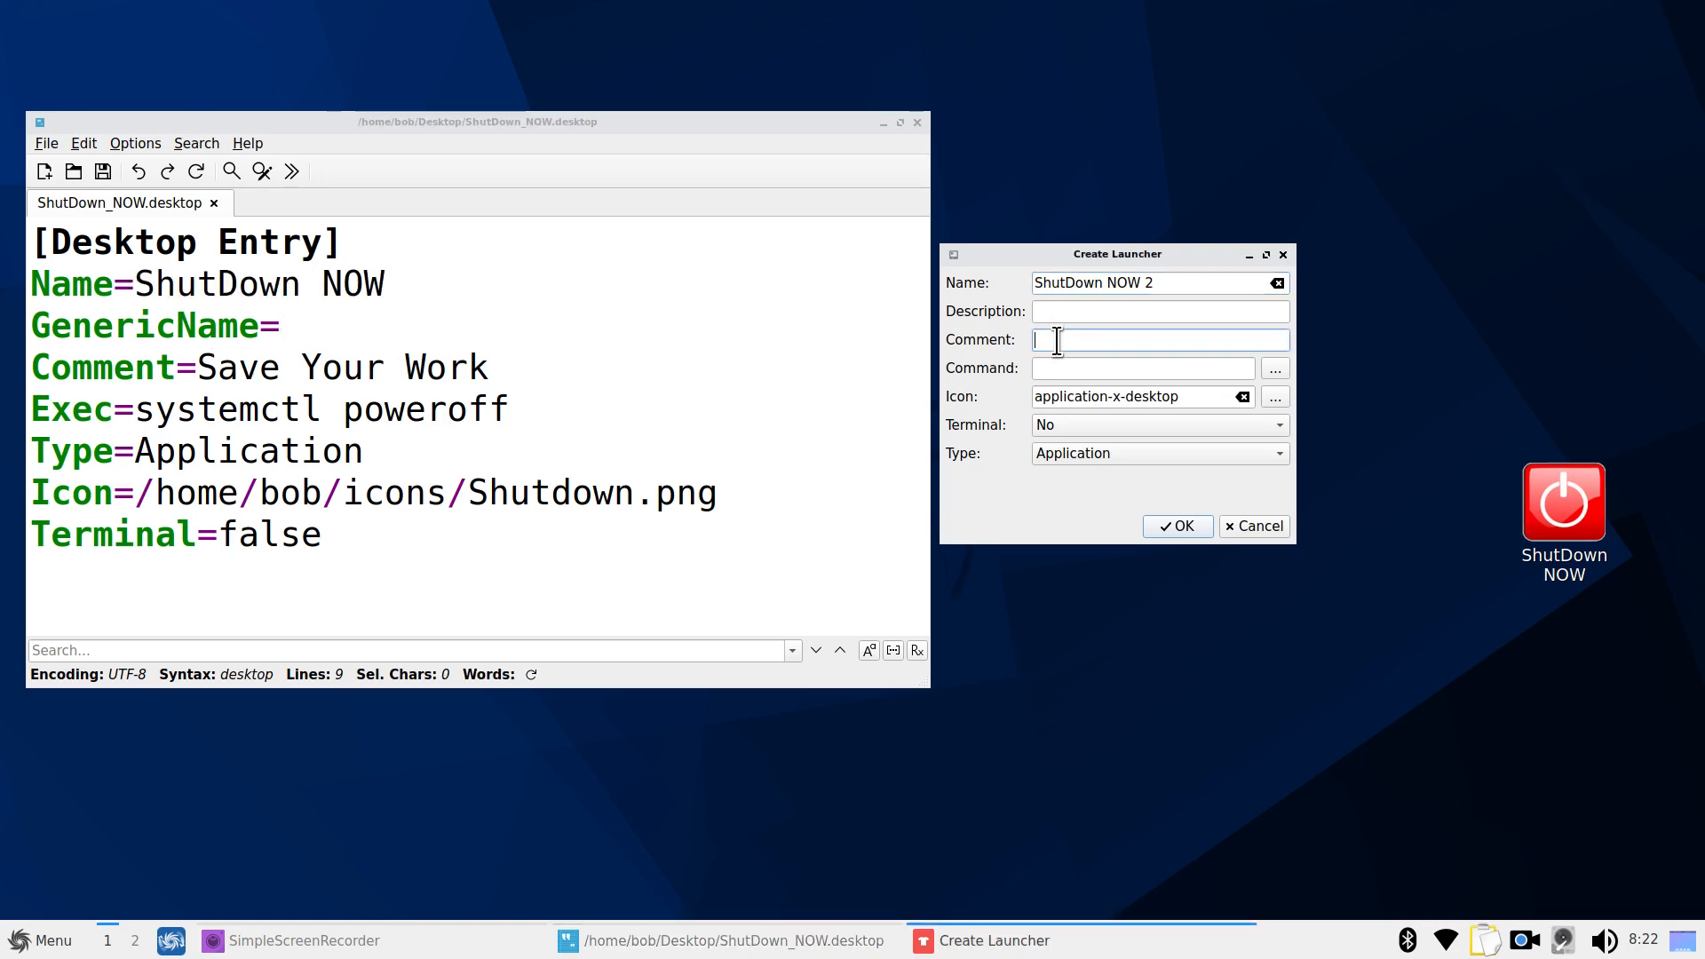
left_click_drag(199, 366, 491, 368)
right_click(418, 367)
left_click(466, 444)
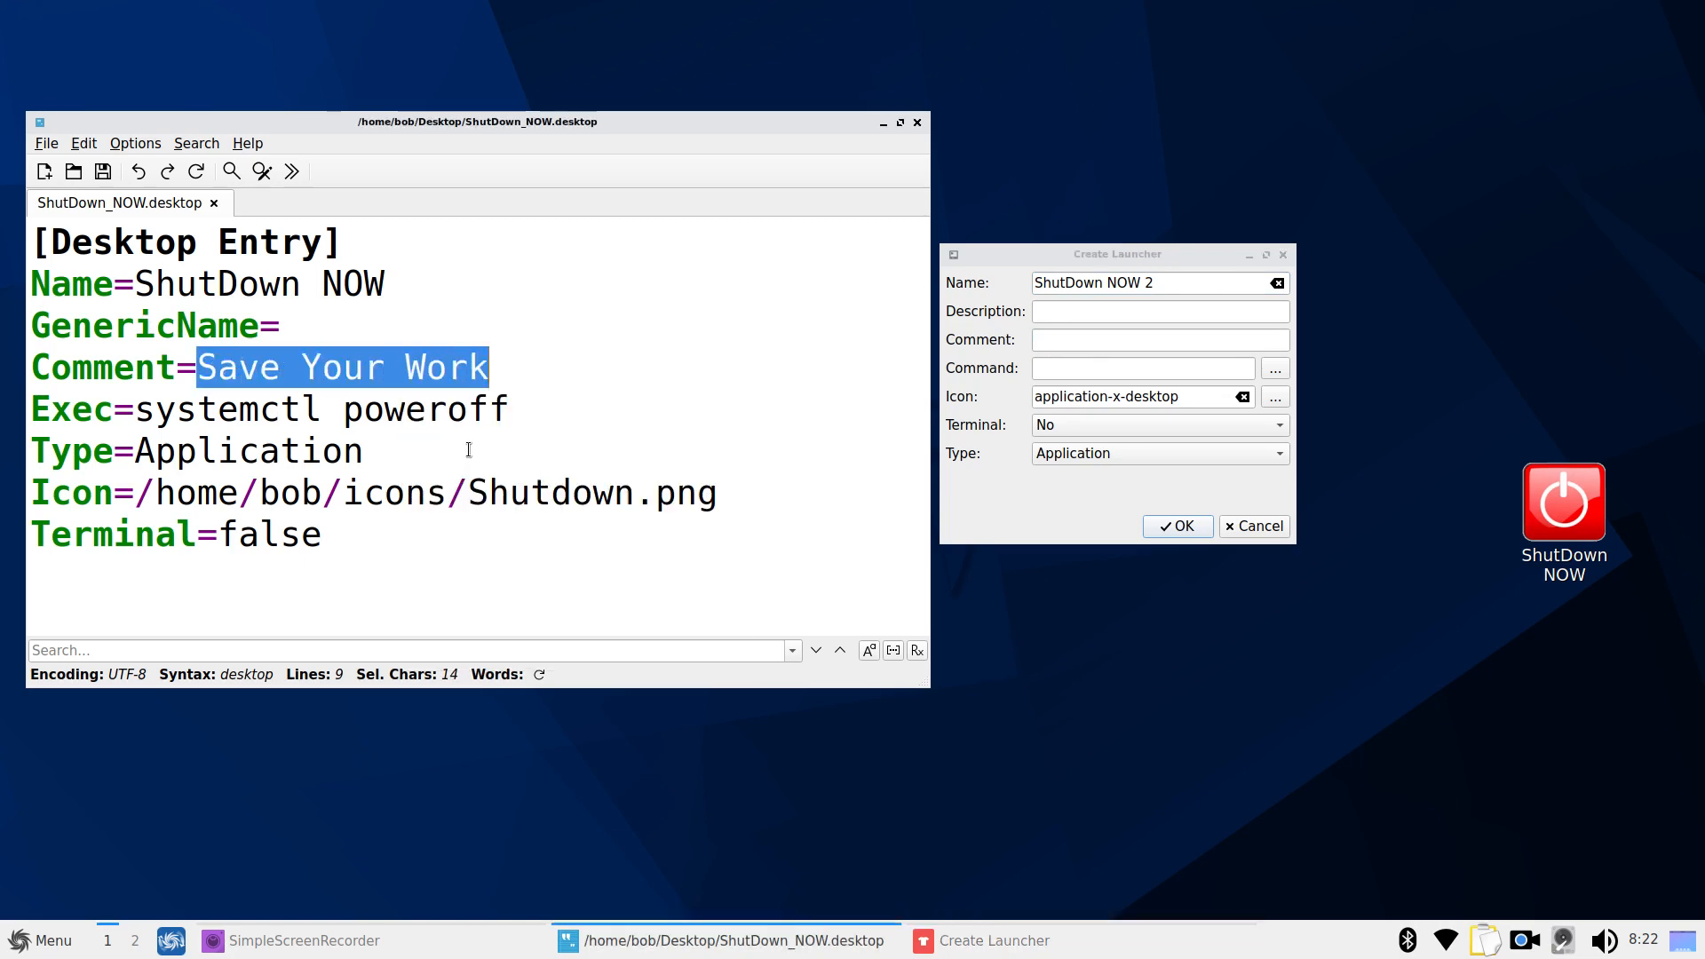
left_click(1056, 339)
right_click(1056, 339)
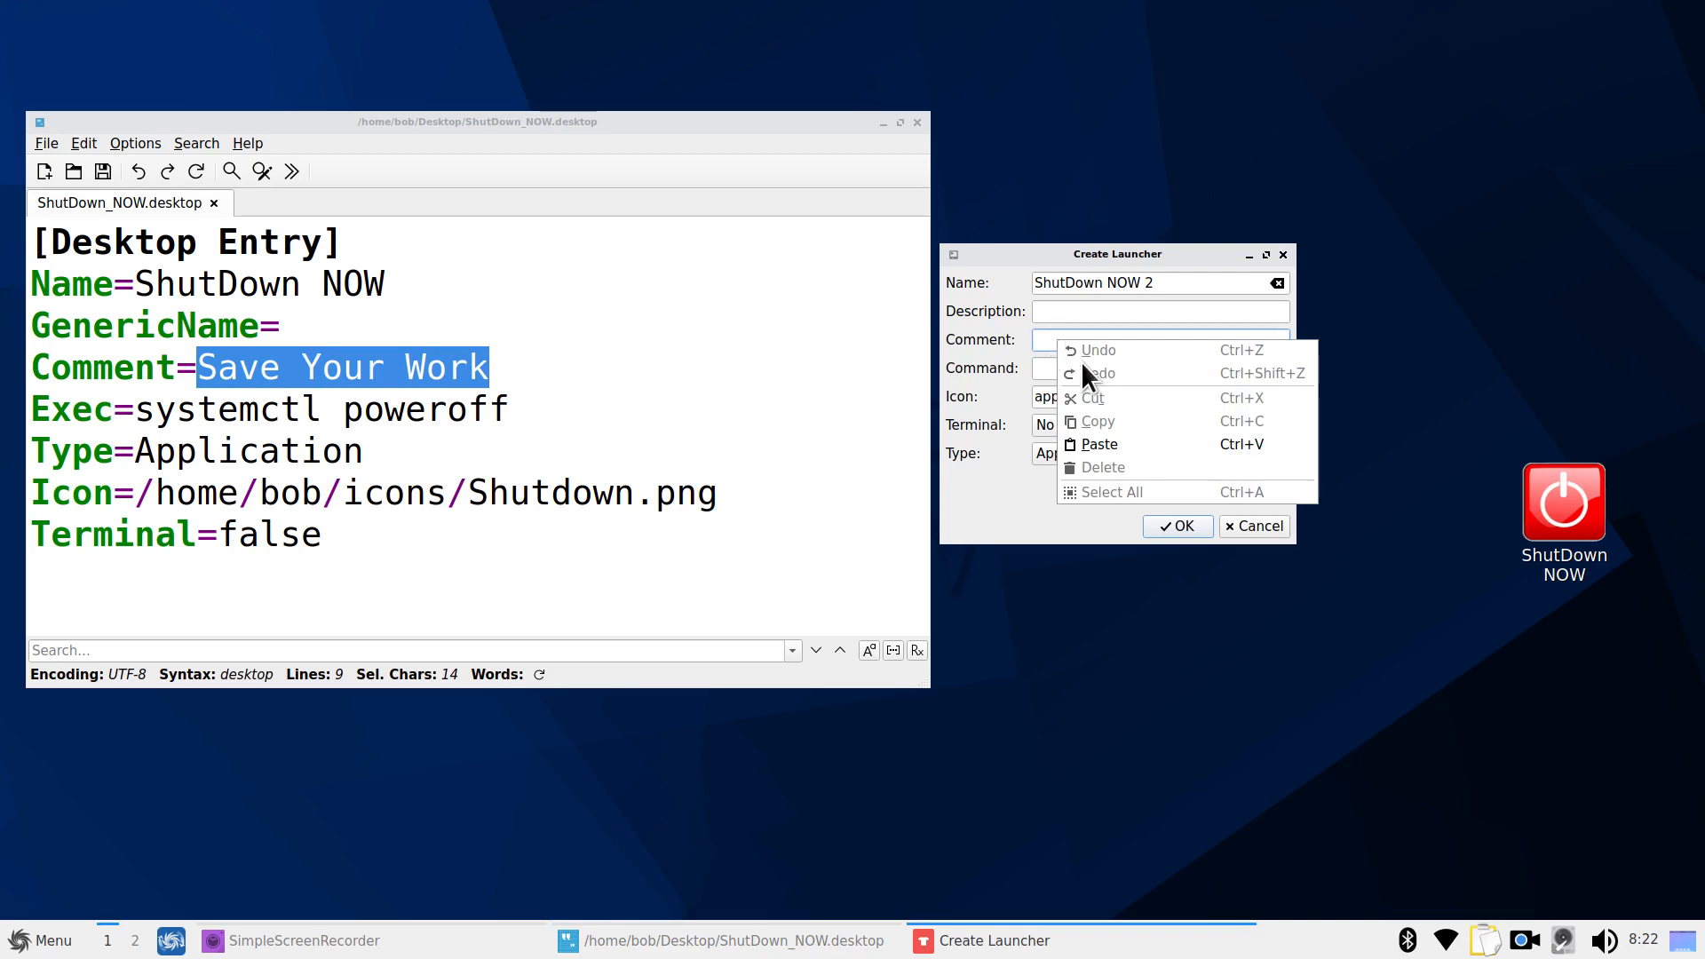
left_click(1117, 445)
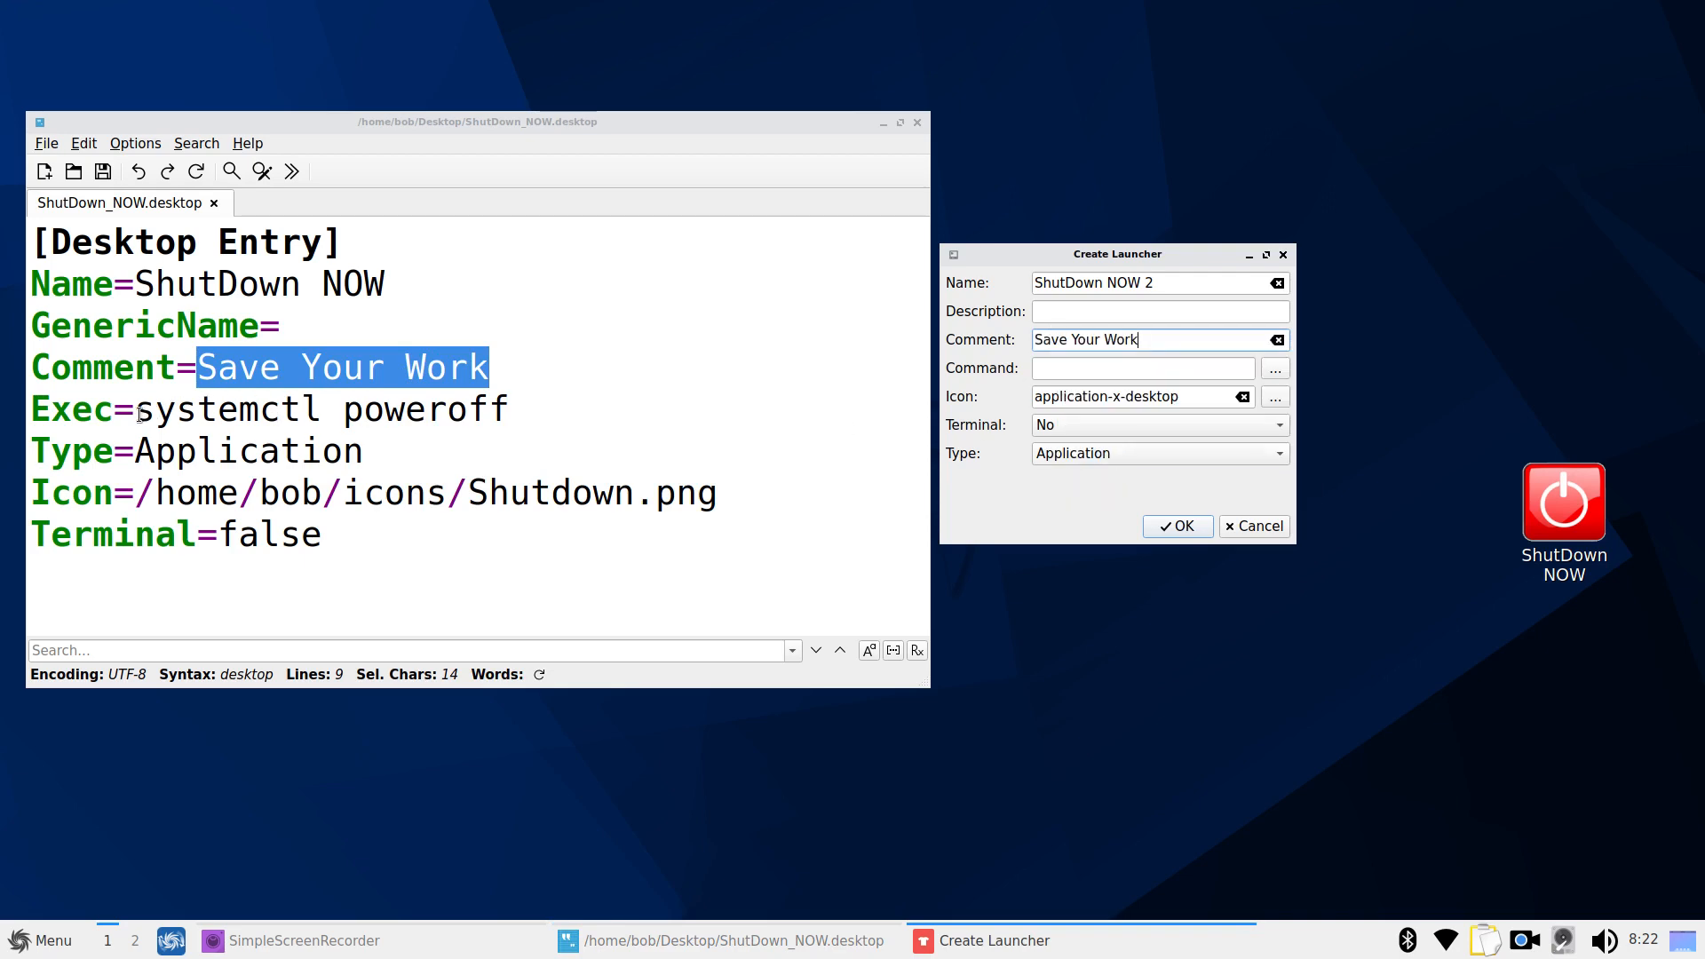
left_click_drag(136, 410, 524, 404)
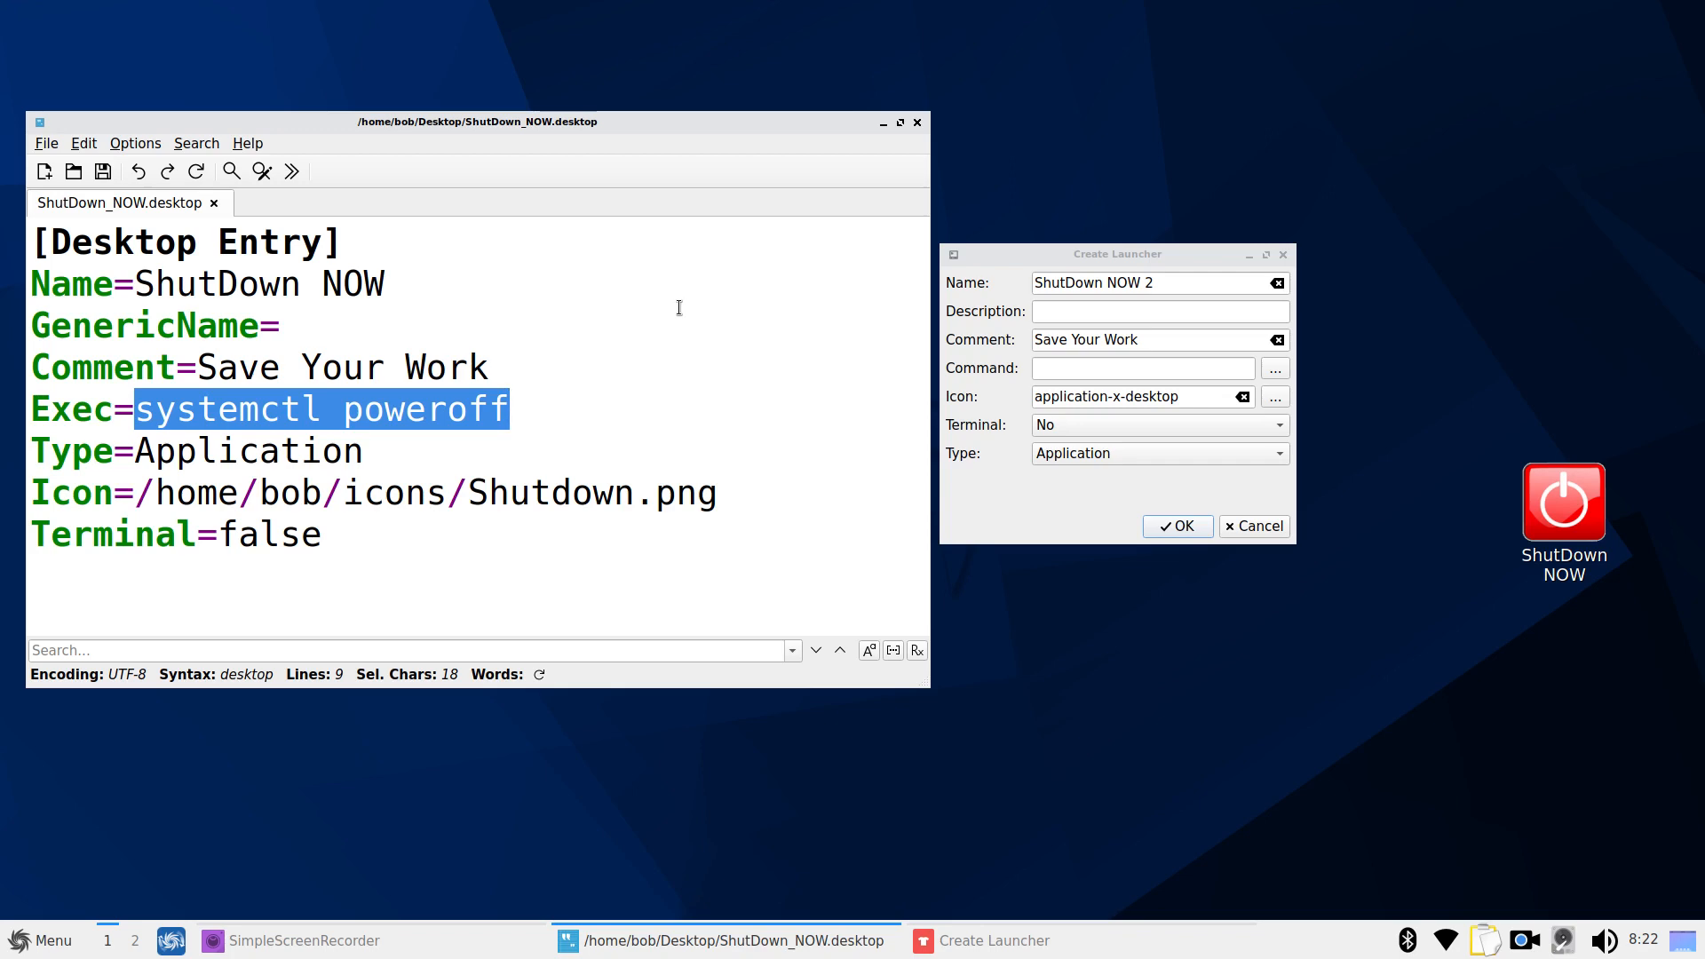
Copy systemctl poweroff from the Exec line into the launcher's command field
key("ctrl+equal")
key("ctrl+equal")
key("ctrl+equal")
key("ctrl+equal")
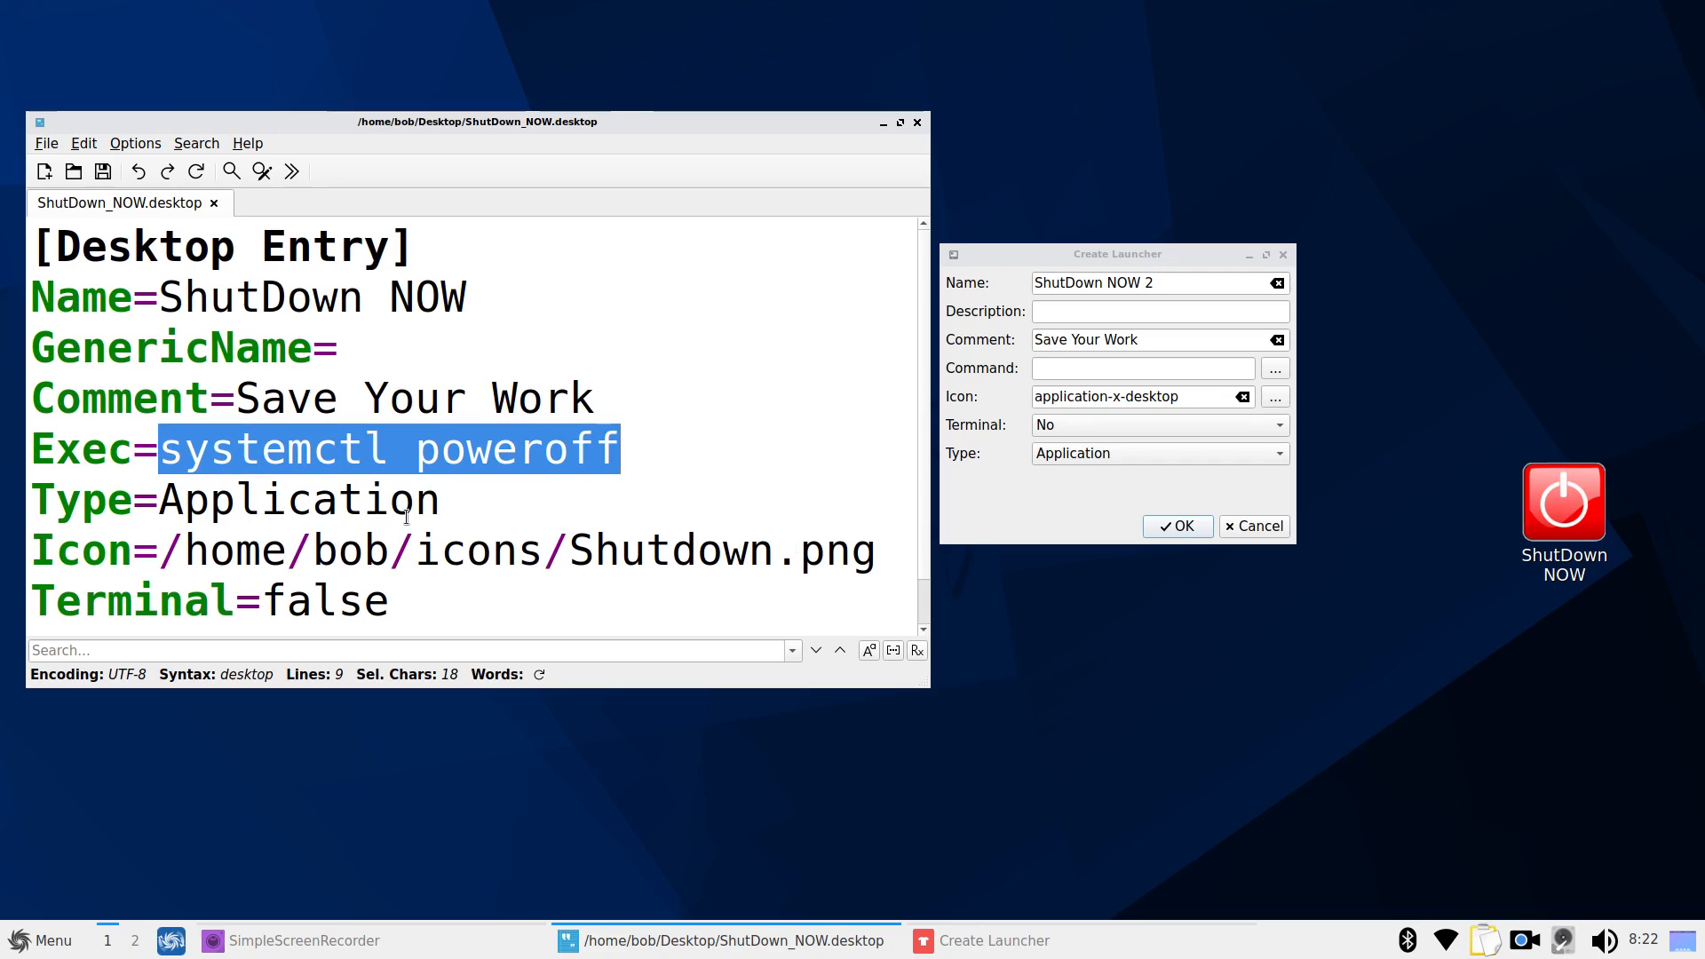
left_click(451, 499)
left_click(169, 458)
left_click_drag(168, 458, 380, 464)
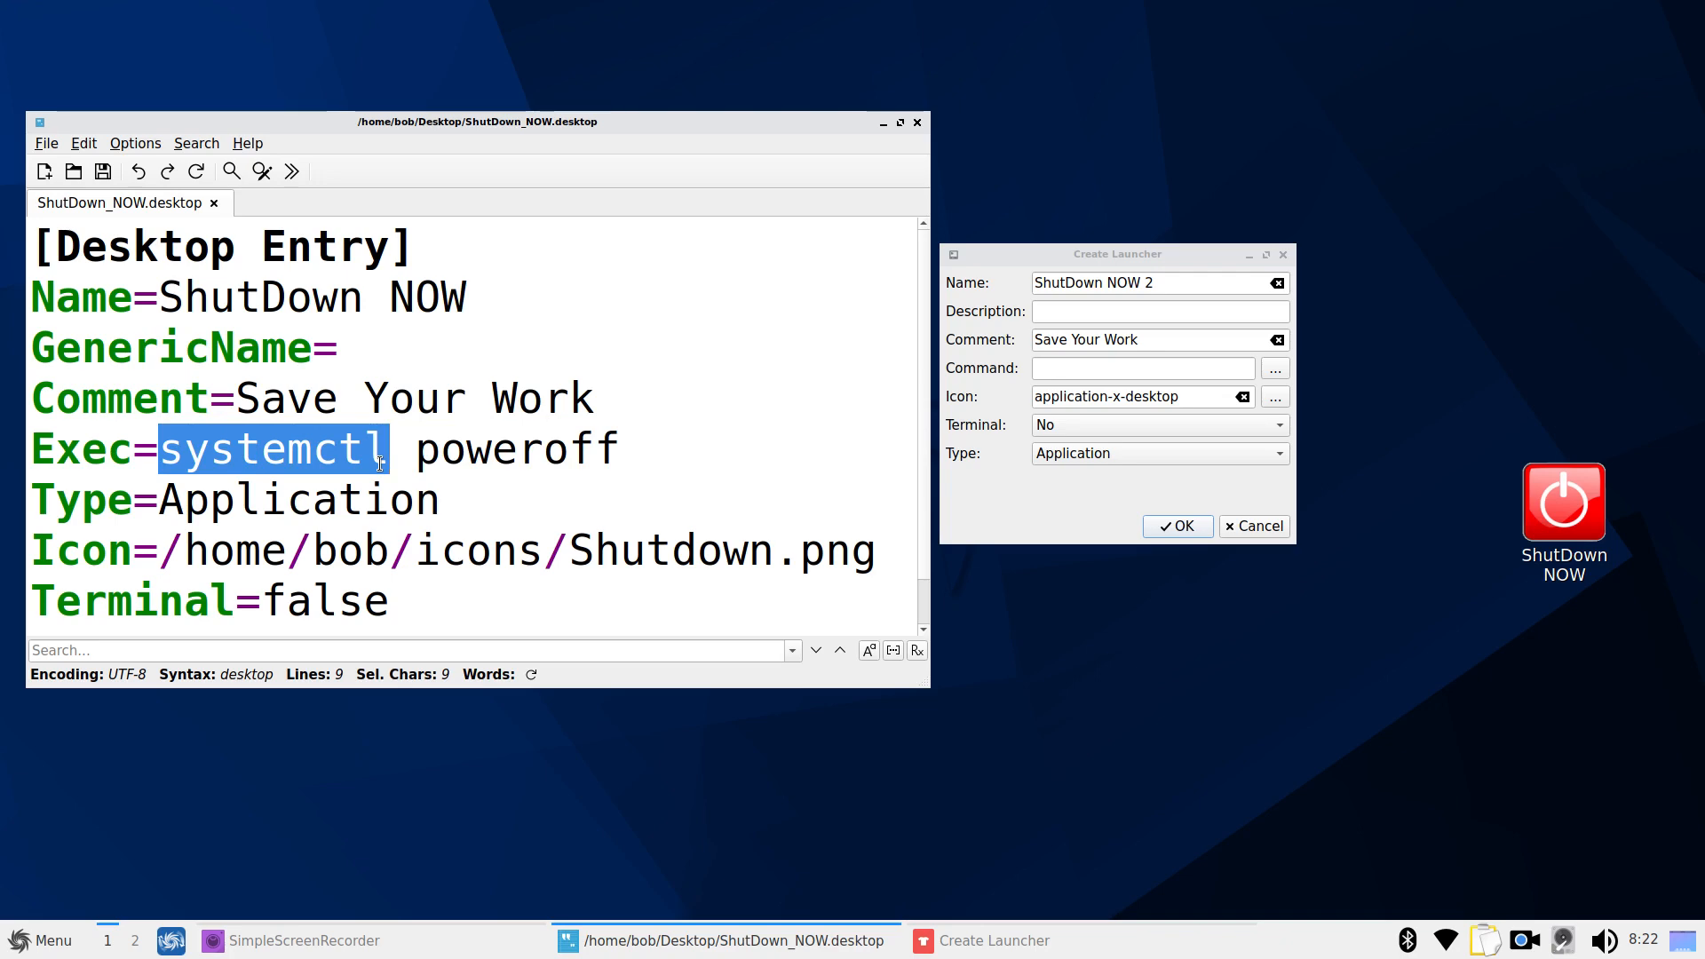
left_click(459, 468)
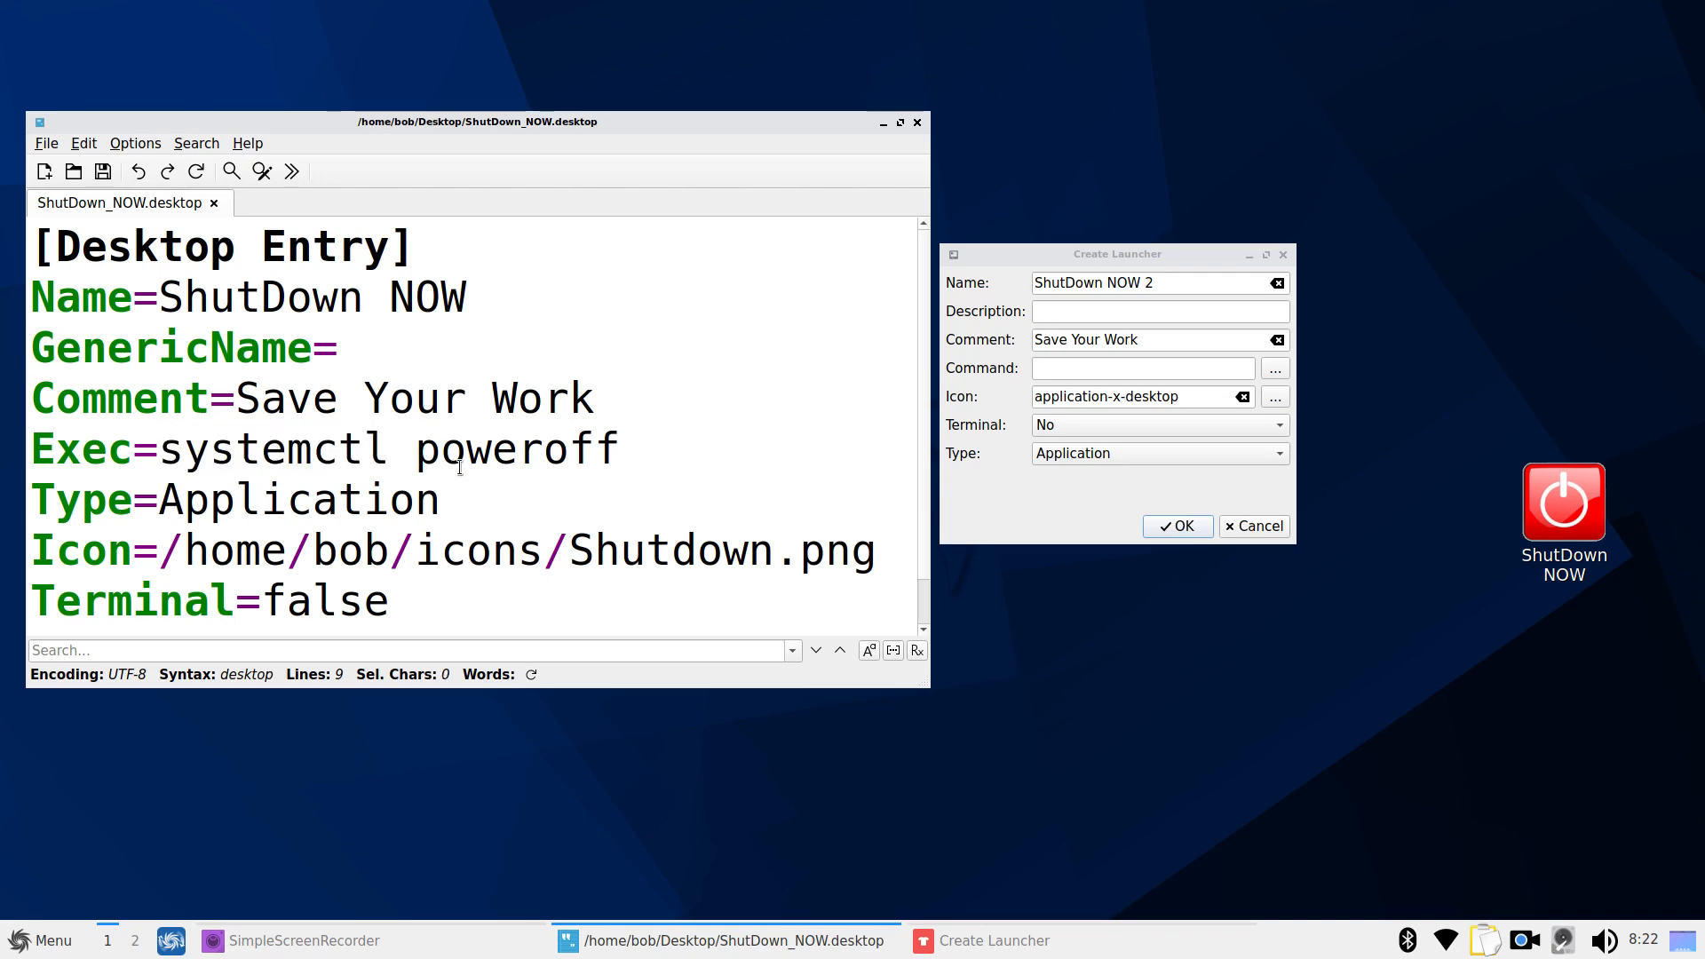
left_click_drag(162, 455, 636, 458)
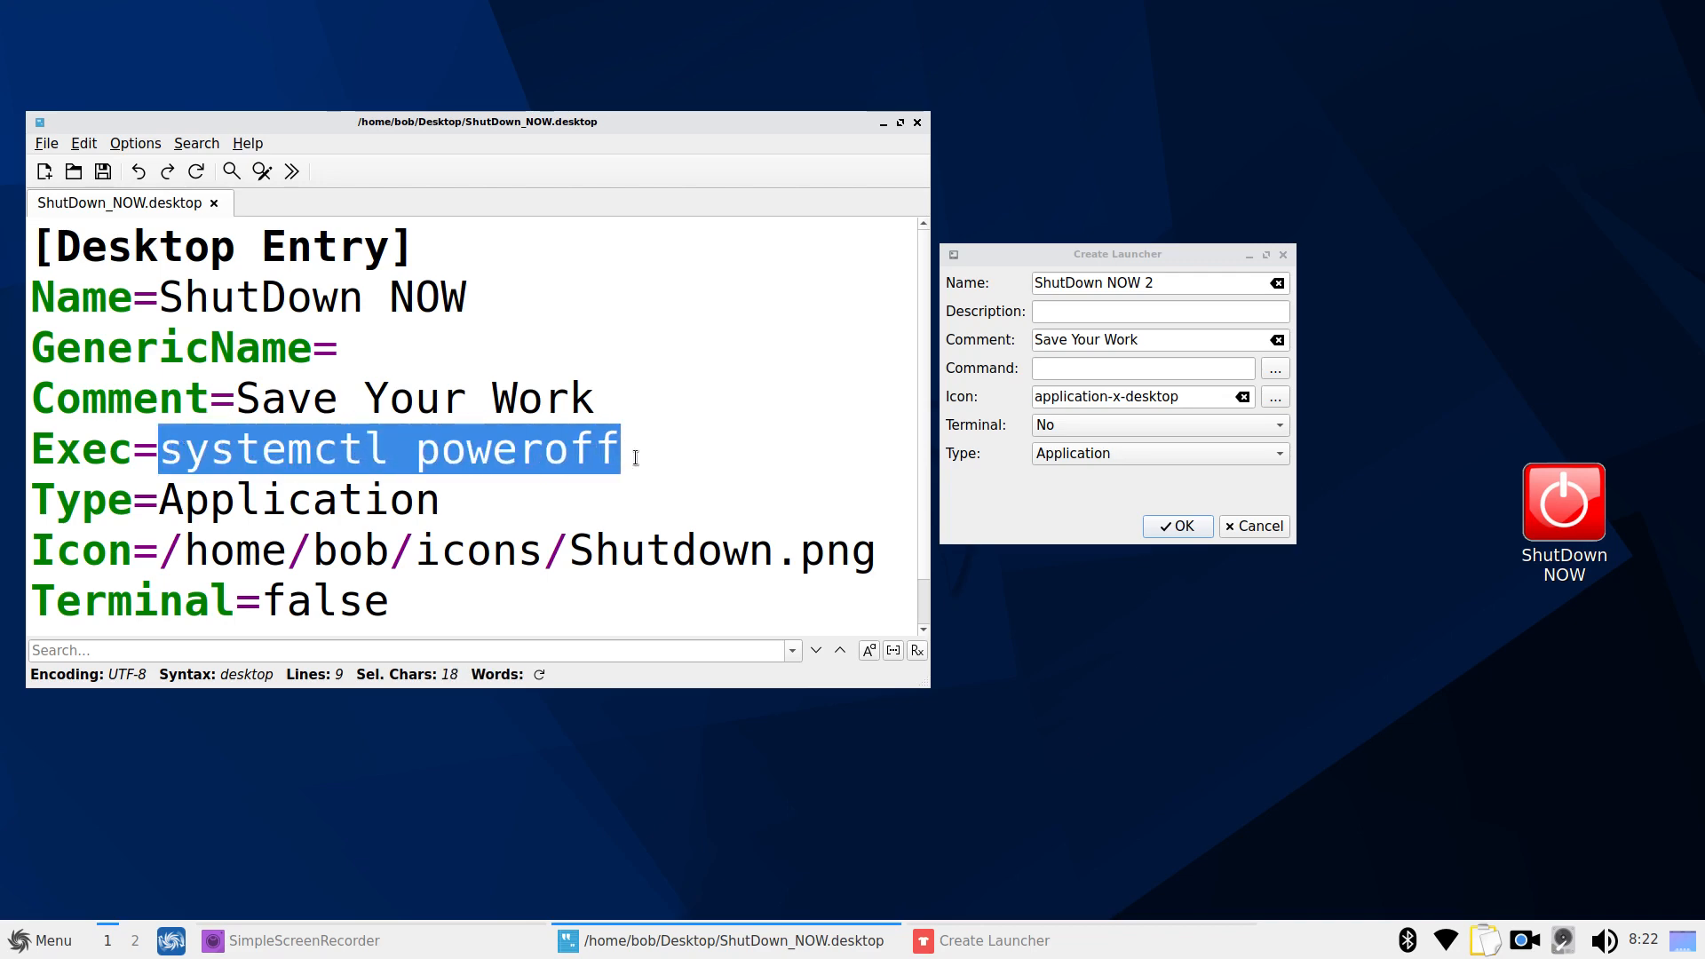
right_click(490, 445)
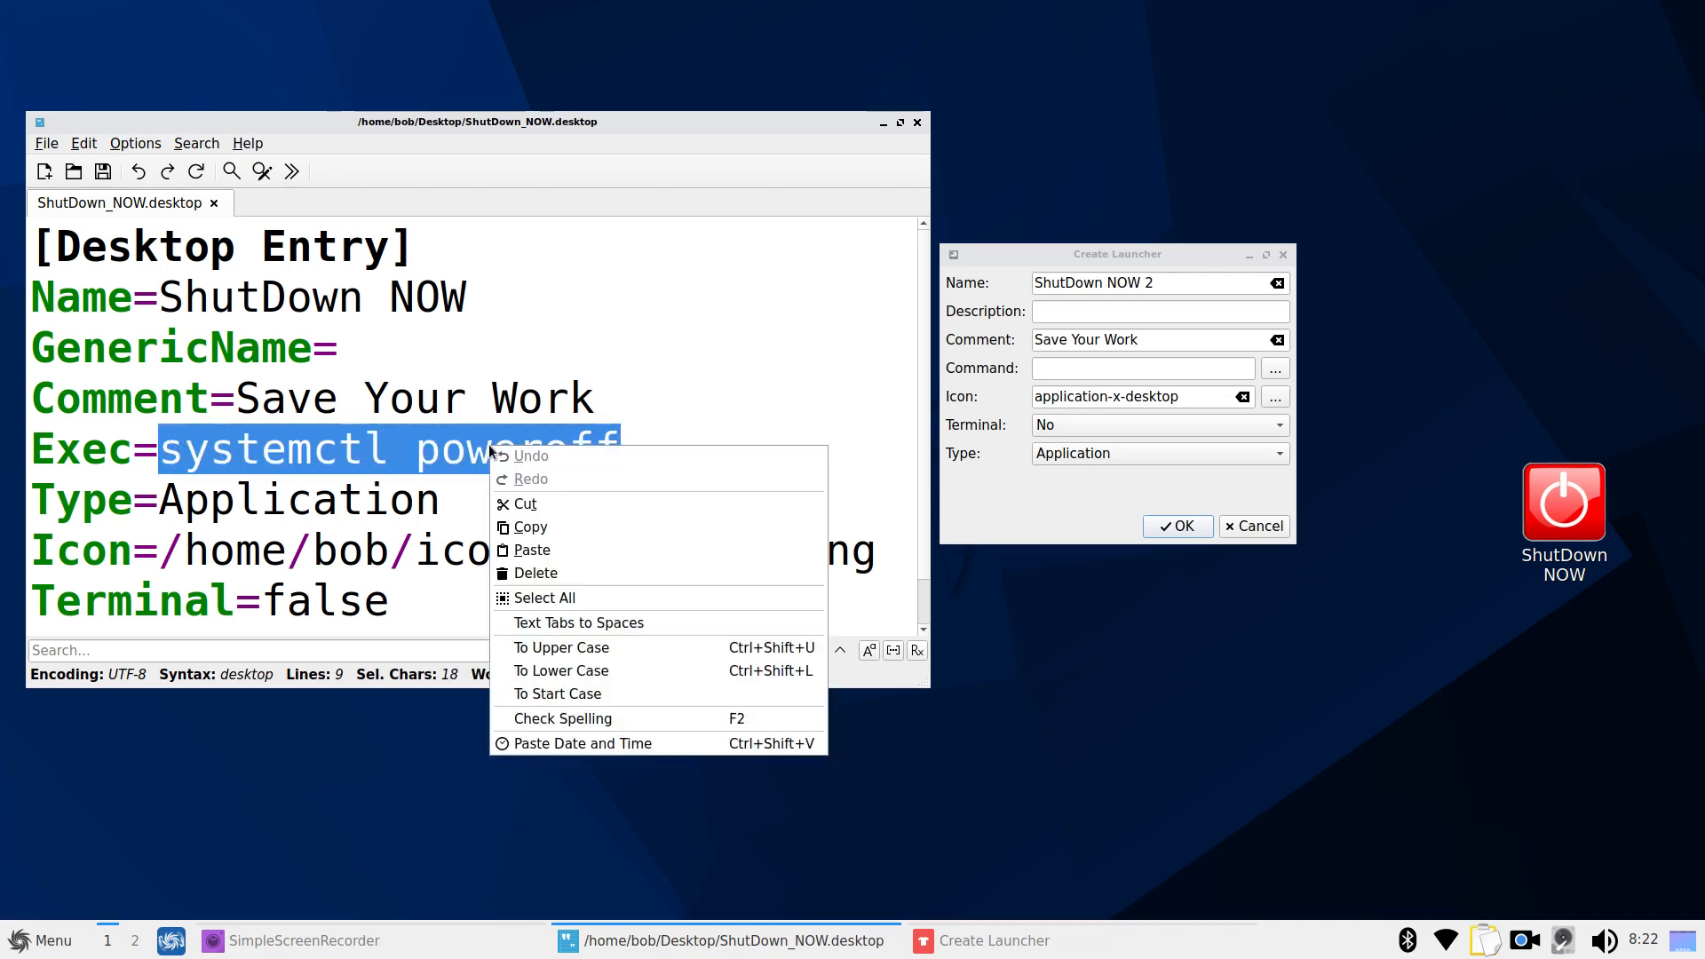
left_click(546, 531)
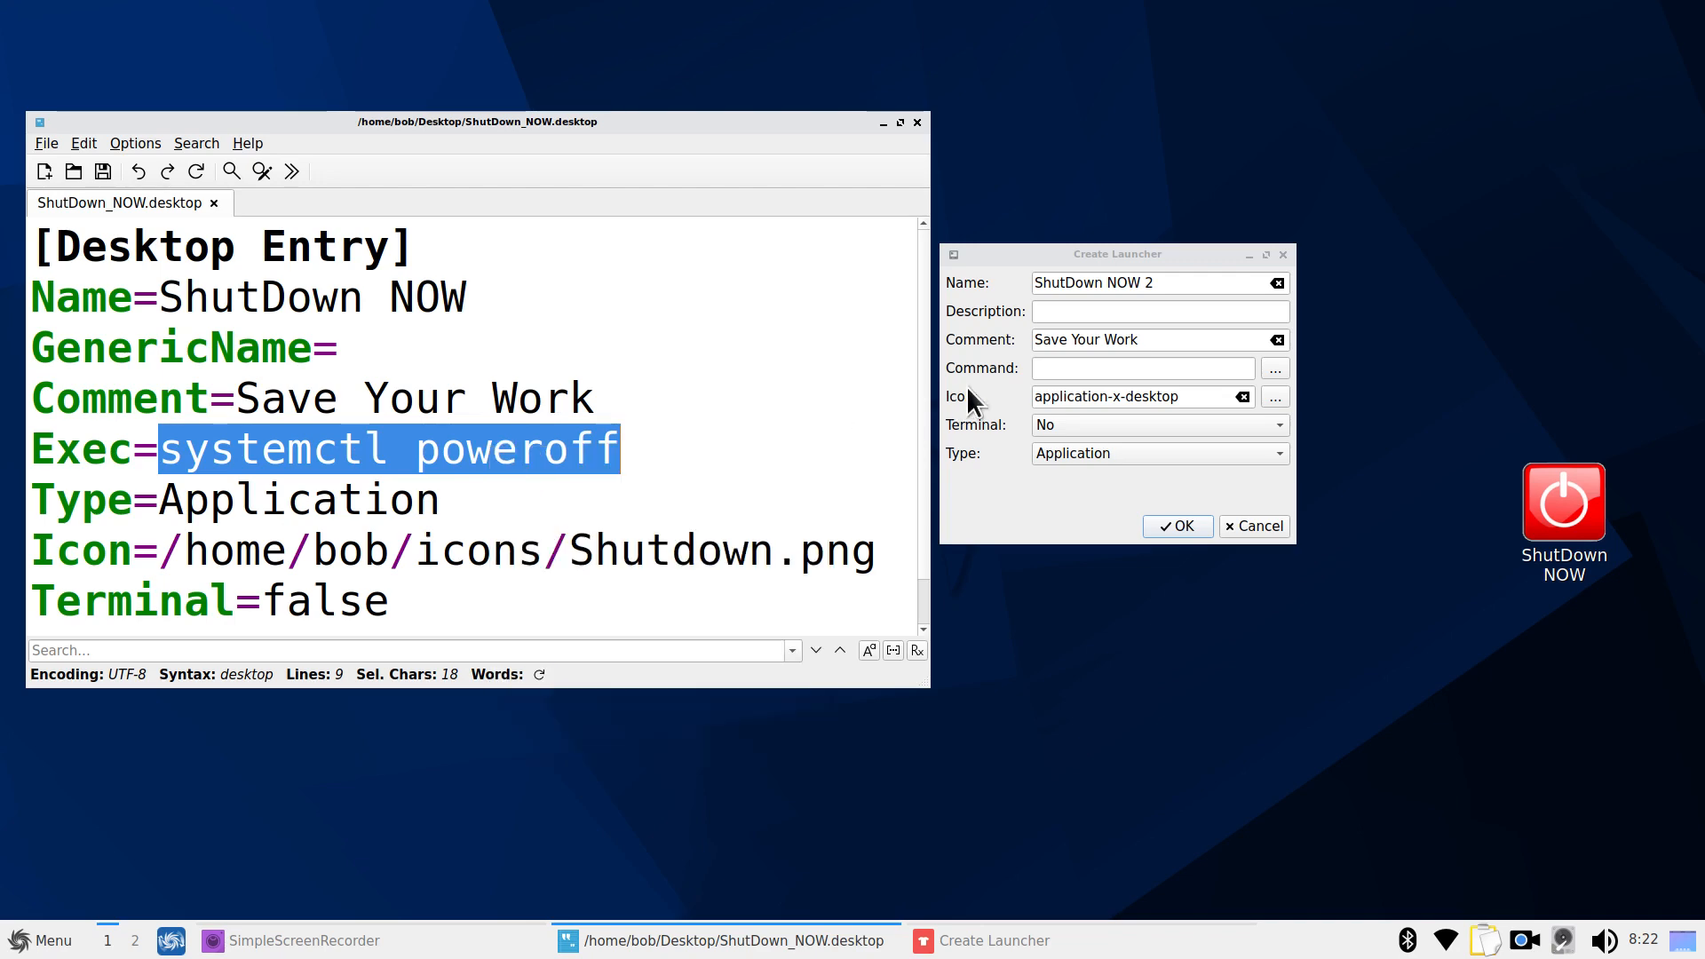
right_click(1057, 371)
left_click(1133, 469)
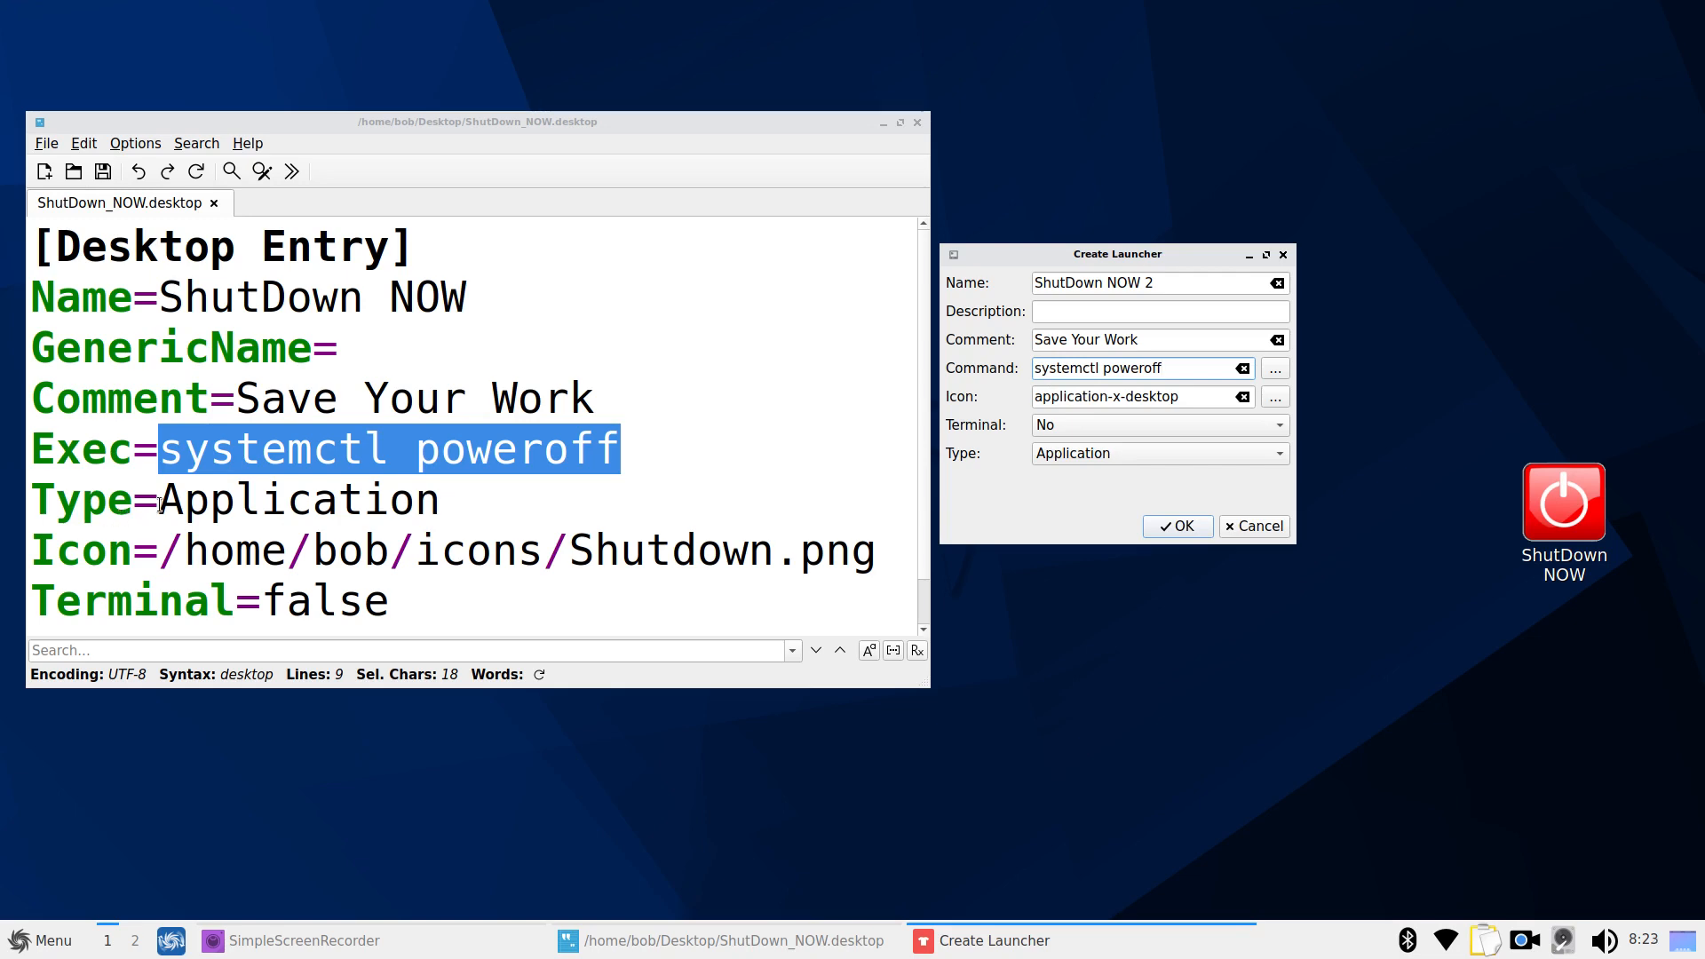
Review the Type, Icon and Terminal values, then create the ShutDown NOW 2 launcher
left_click_drag(161, 500, 571, 498)
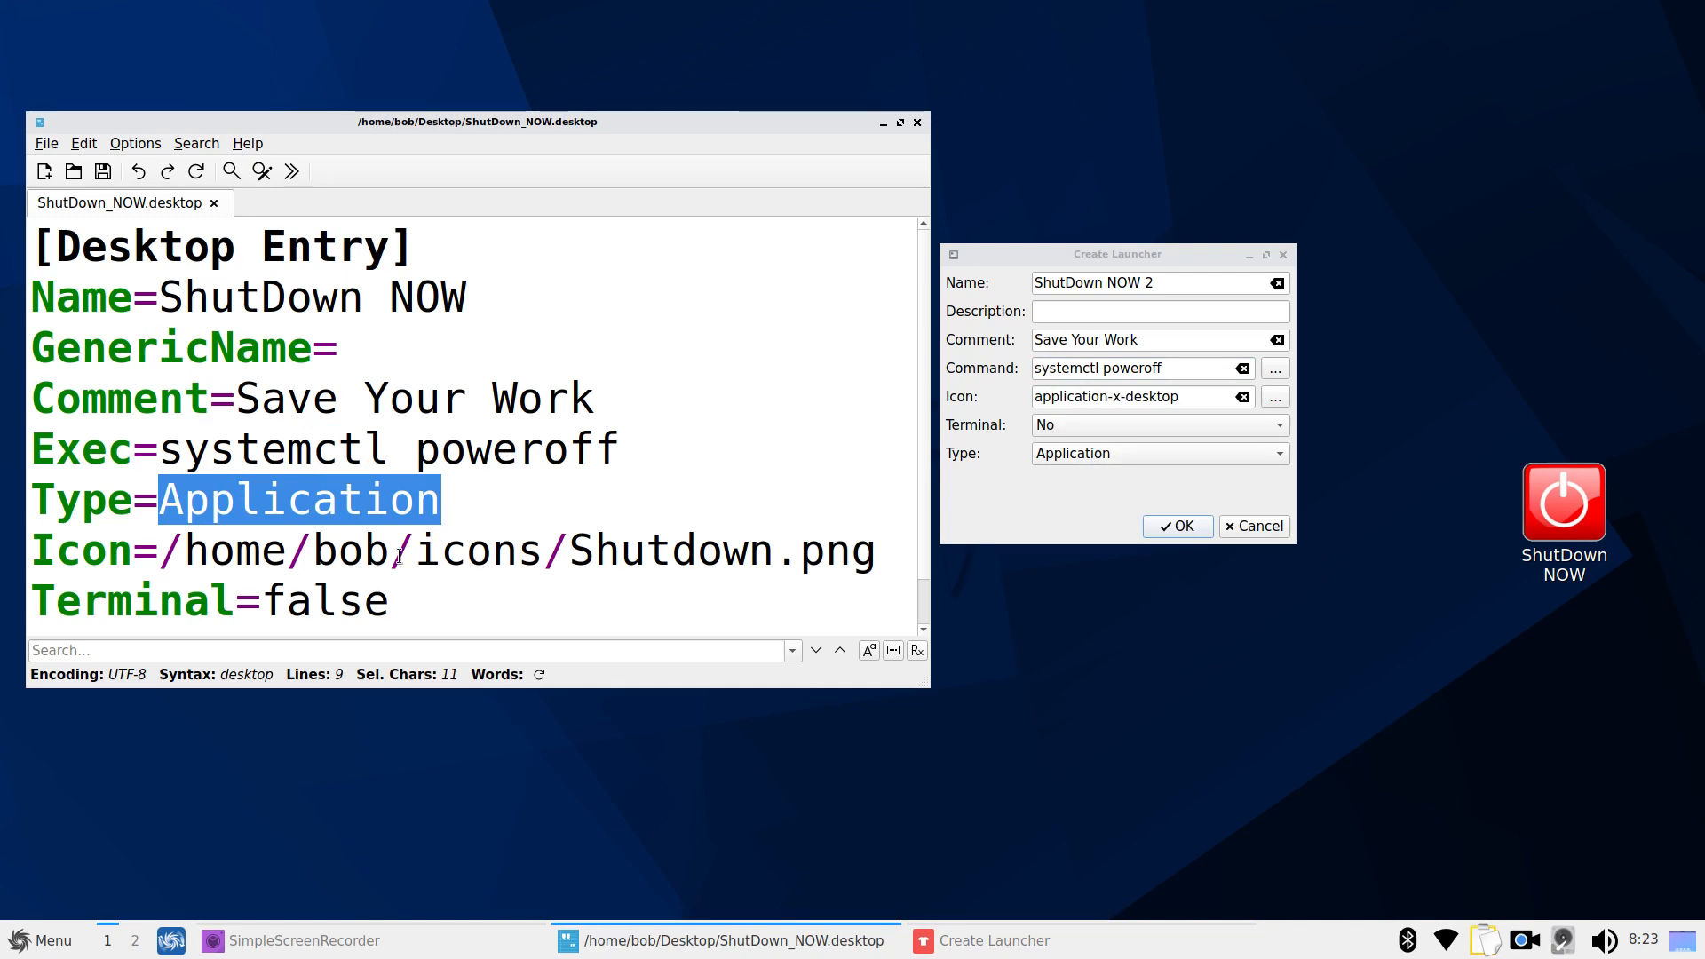
left_click_drag(158, 552, 872, 546)
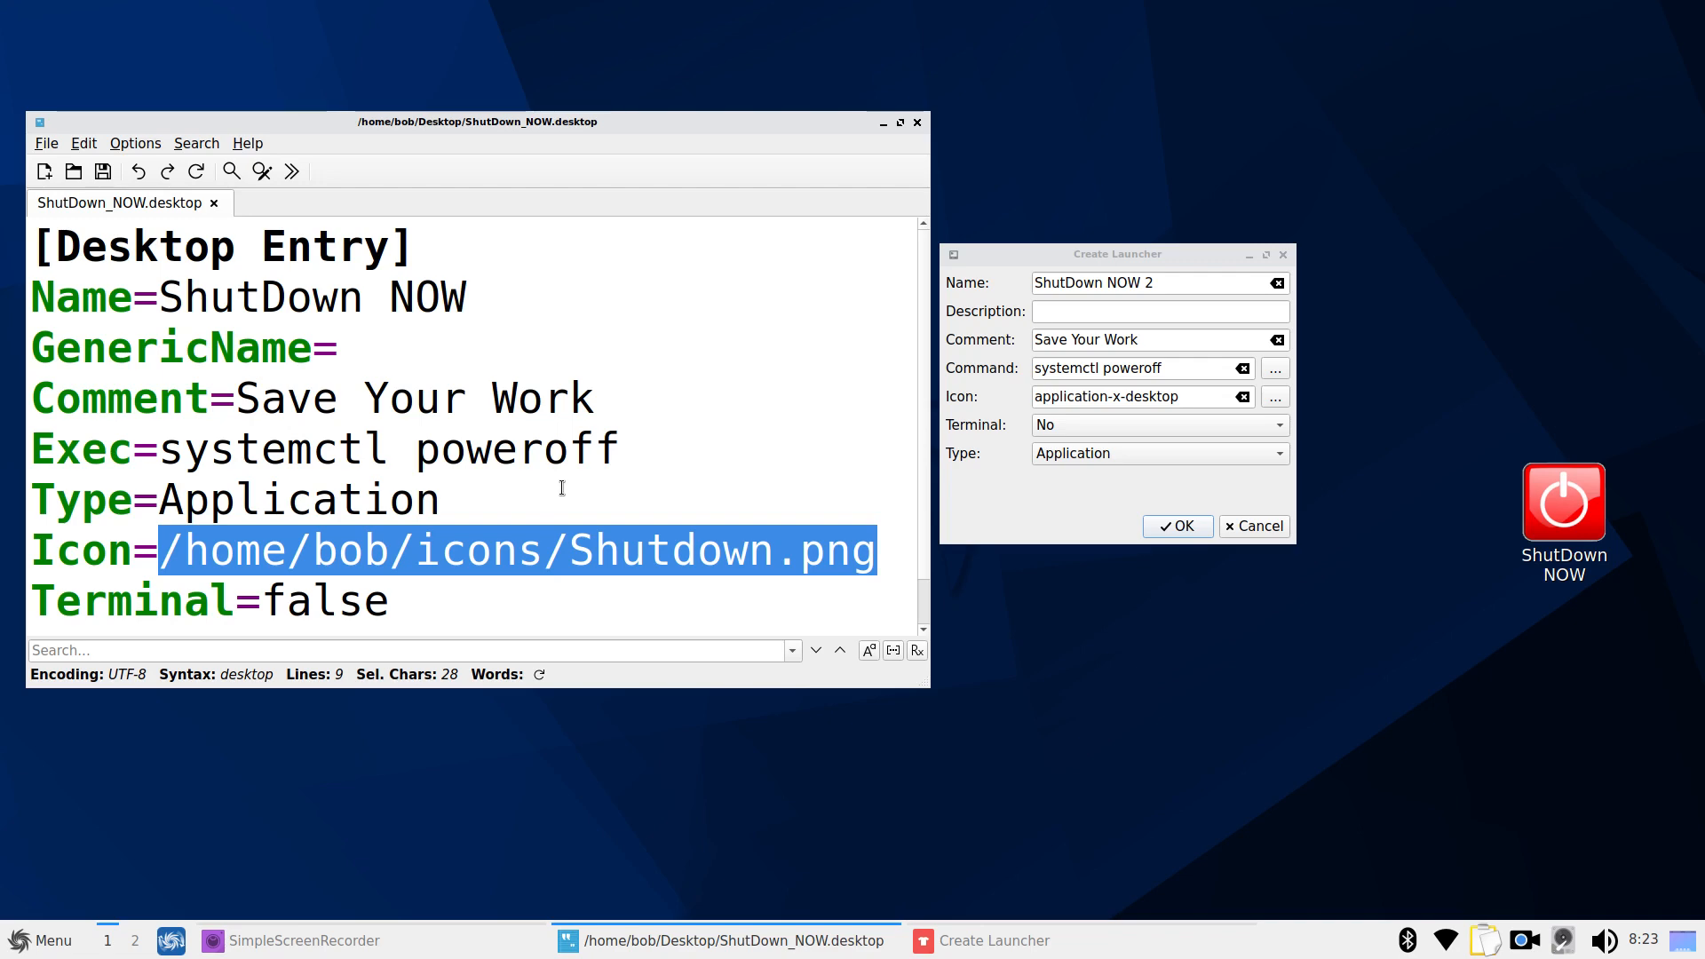
left_click_drag(264, 602, 391, 607)
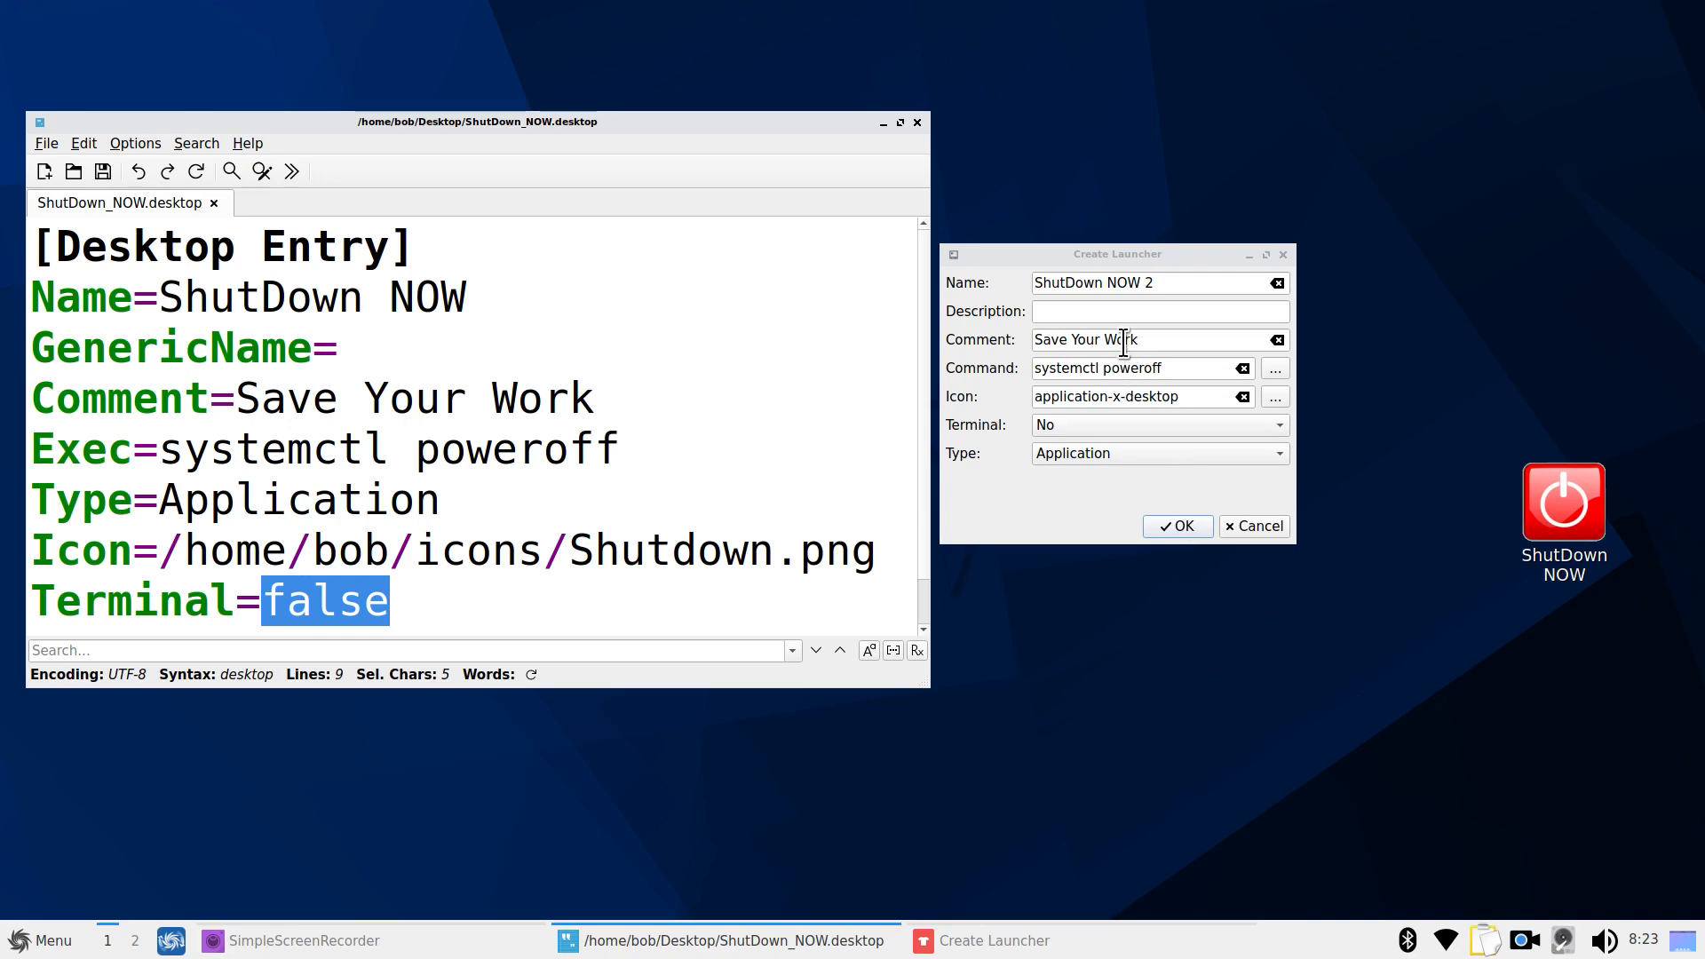
left_click_drag(1183, 339, 1030, 339)
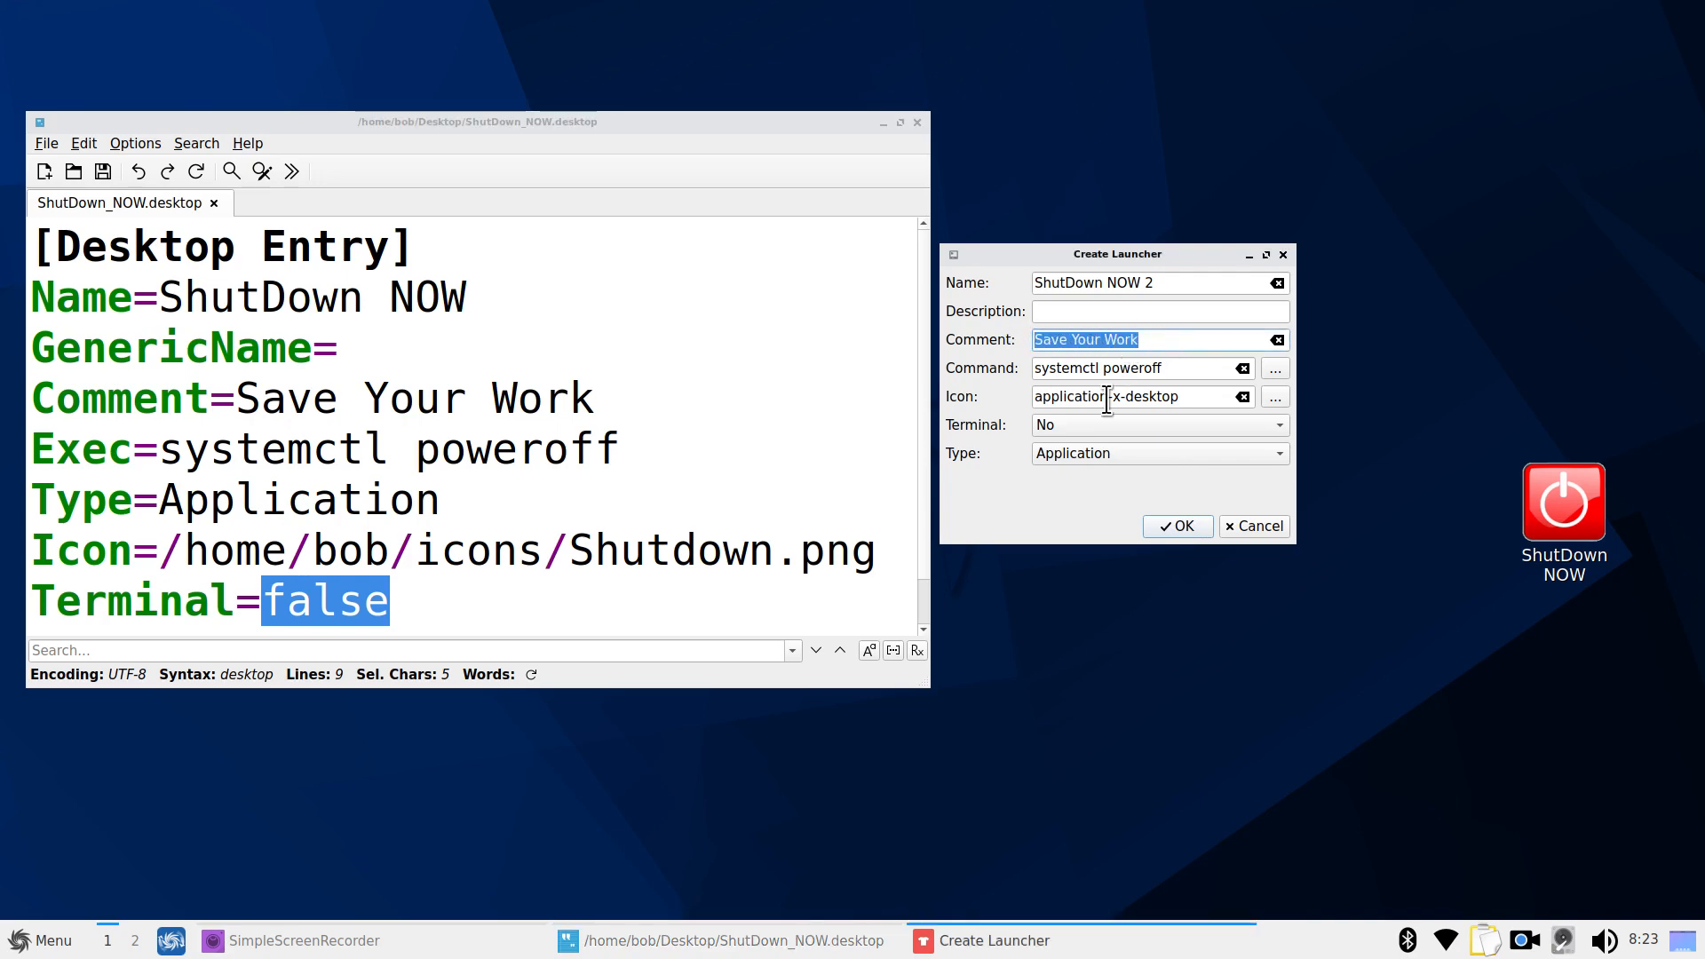
left_click(1160, 526)
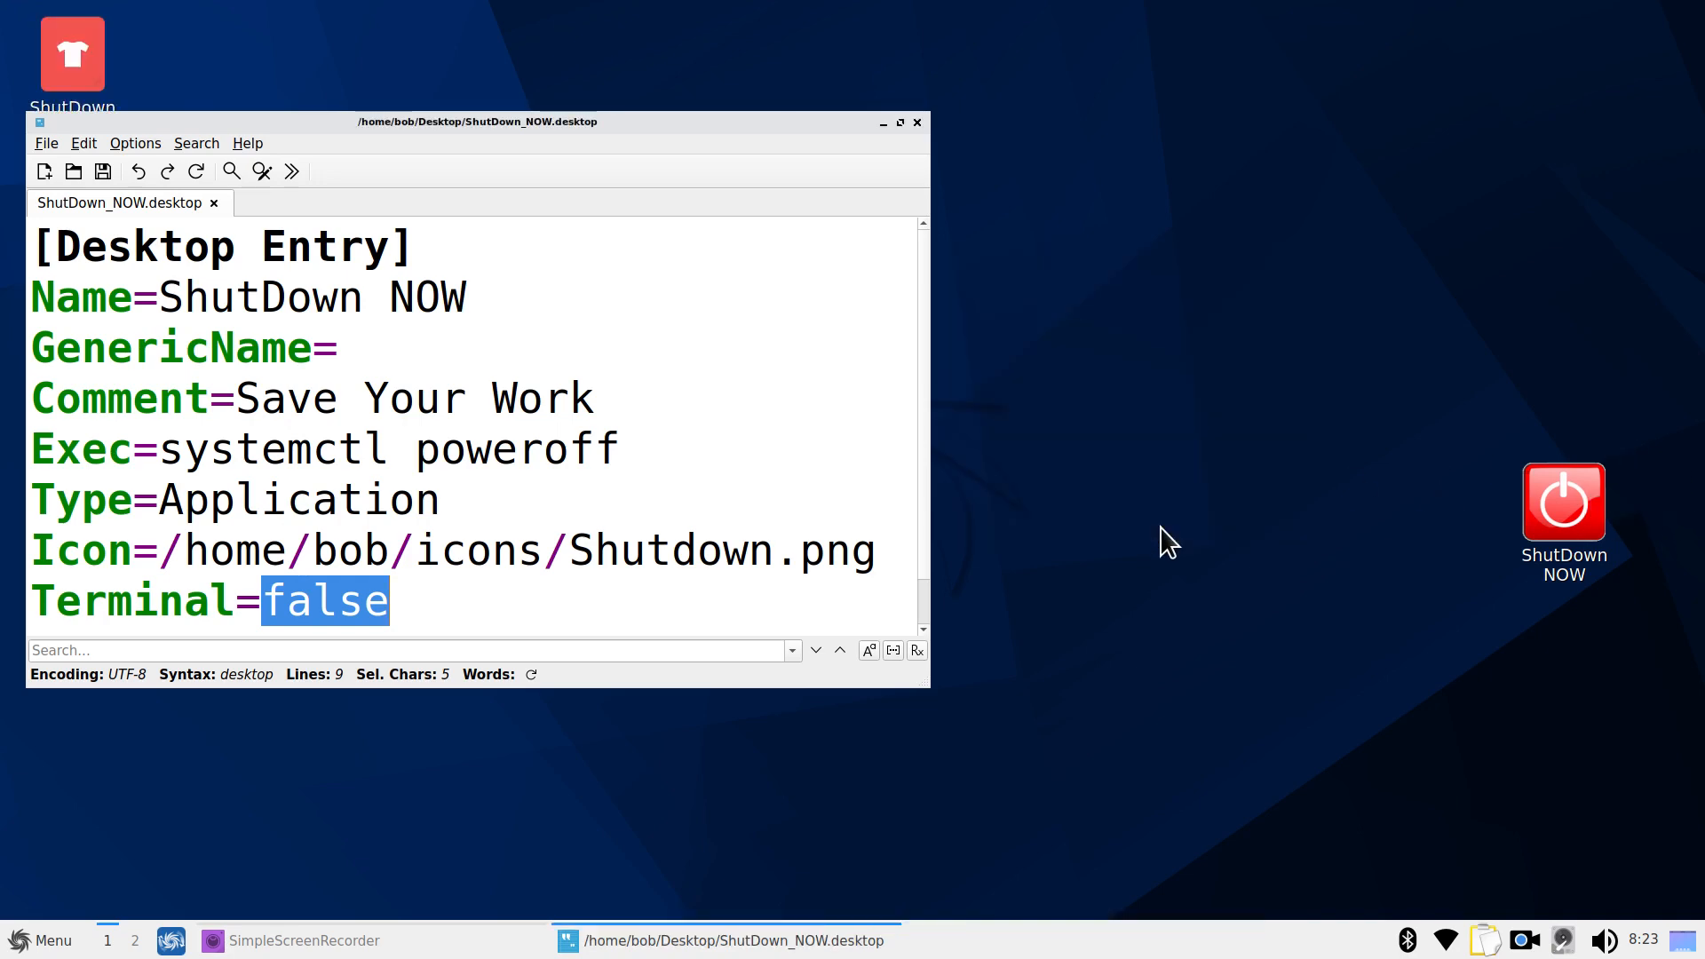
Place ShutDown NOW 2 above ShutDown NOW; start launcher PowerOFF NOW, comment 'SAVE YOUR STUFF !'
left_click_drag(80, 50, 1568, 333)
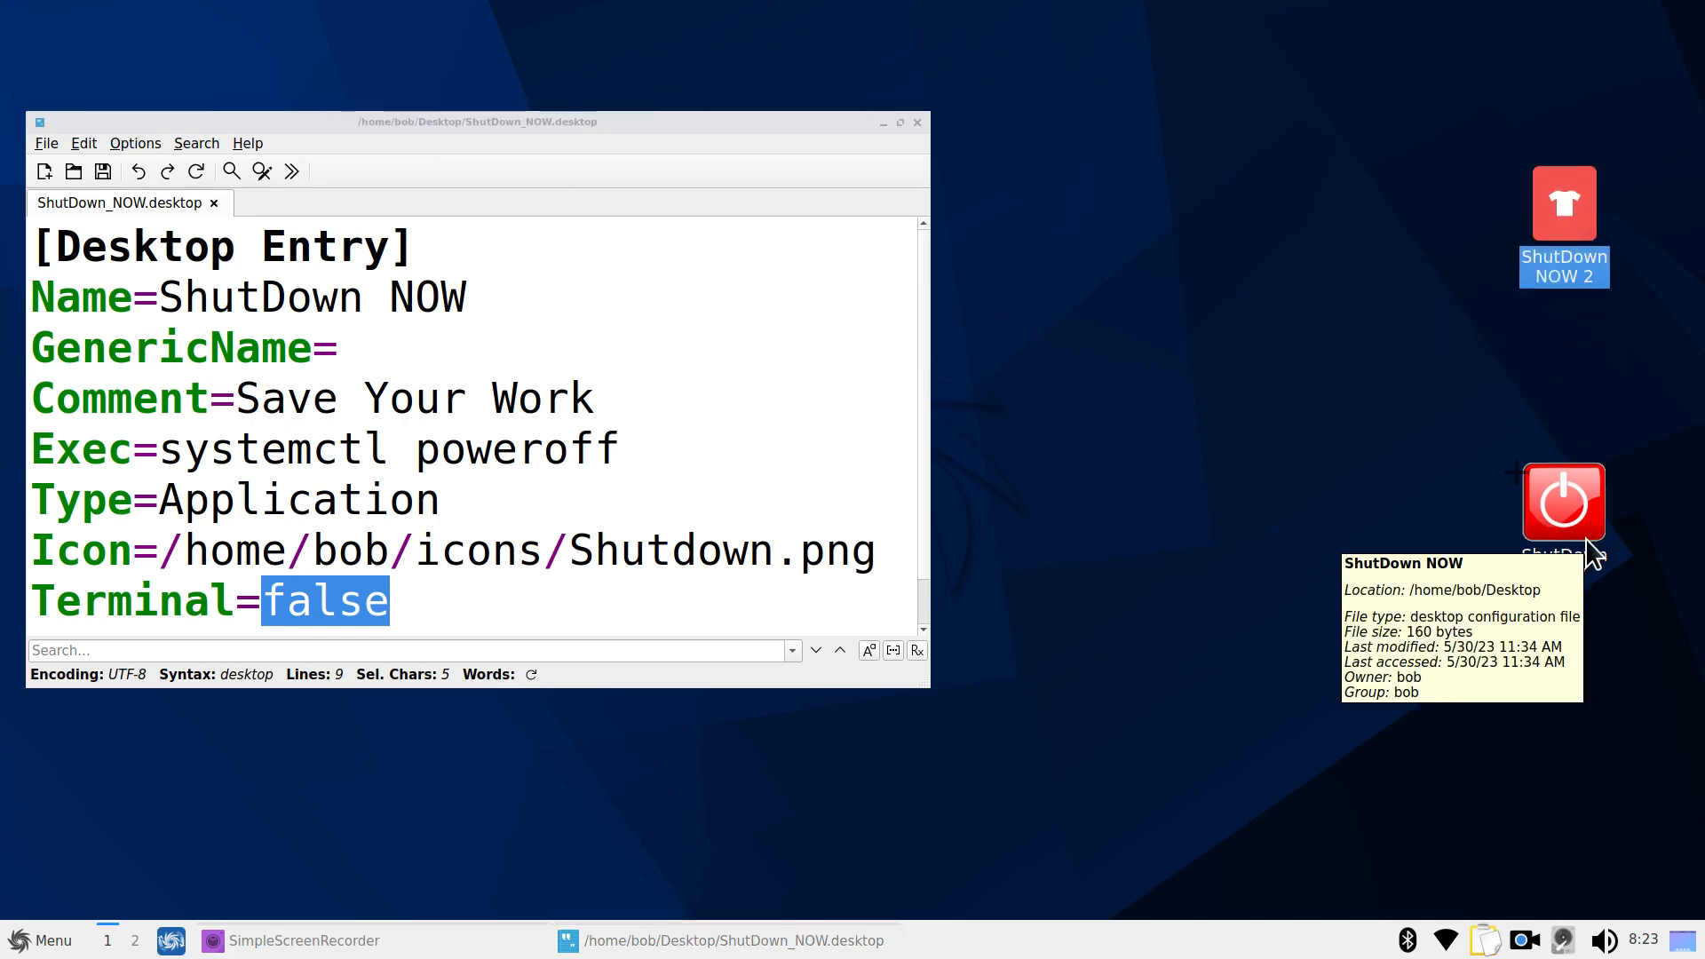
right_click(1012, 190)
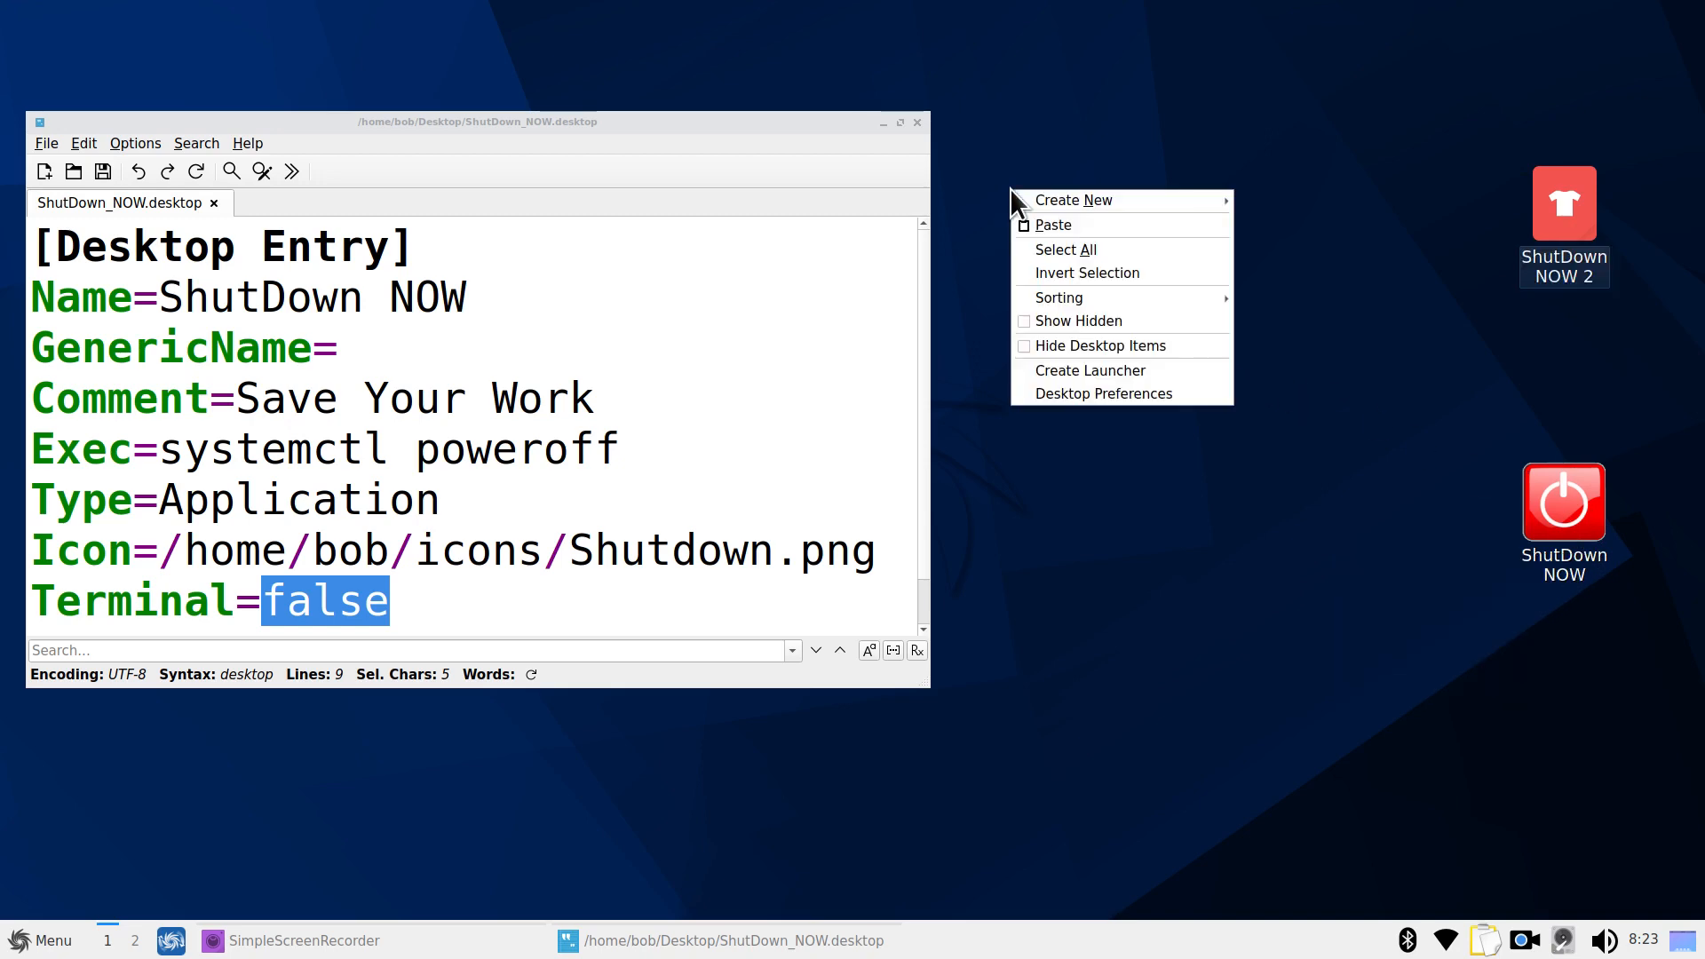
left_click(1100, 373)
left_click_drag(833, 284, 1099, 228)
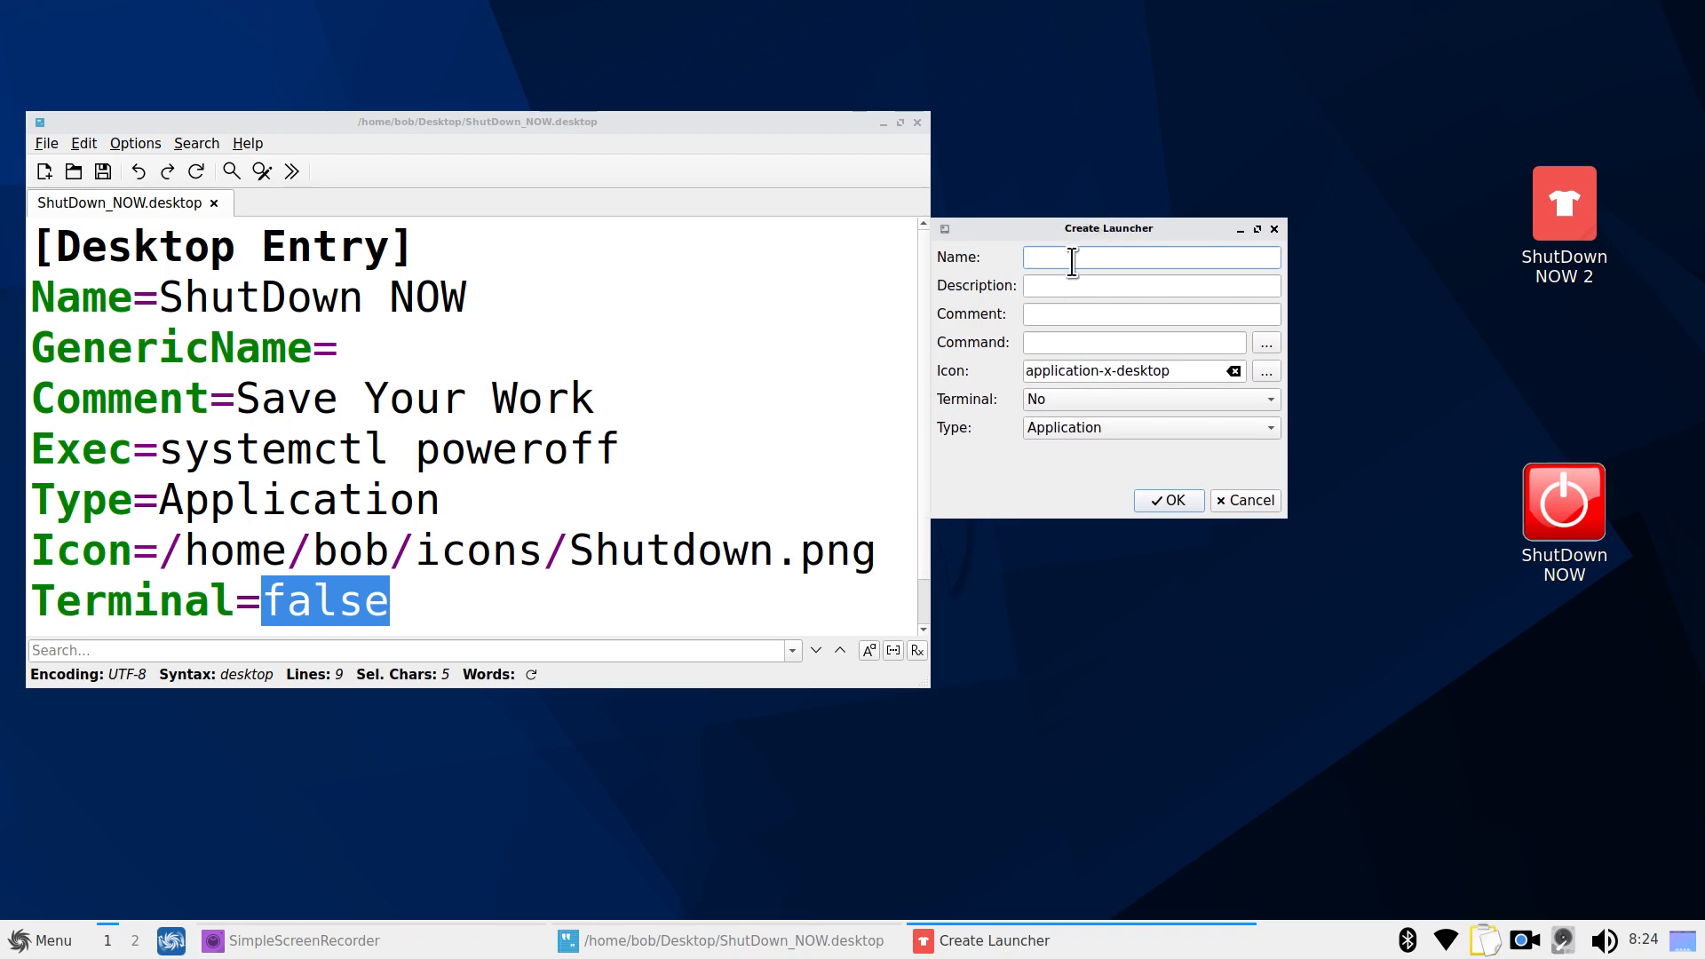
type("PowerOFF NOW")
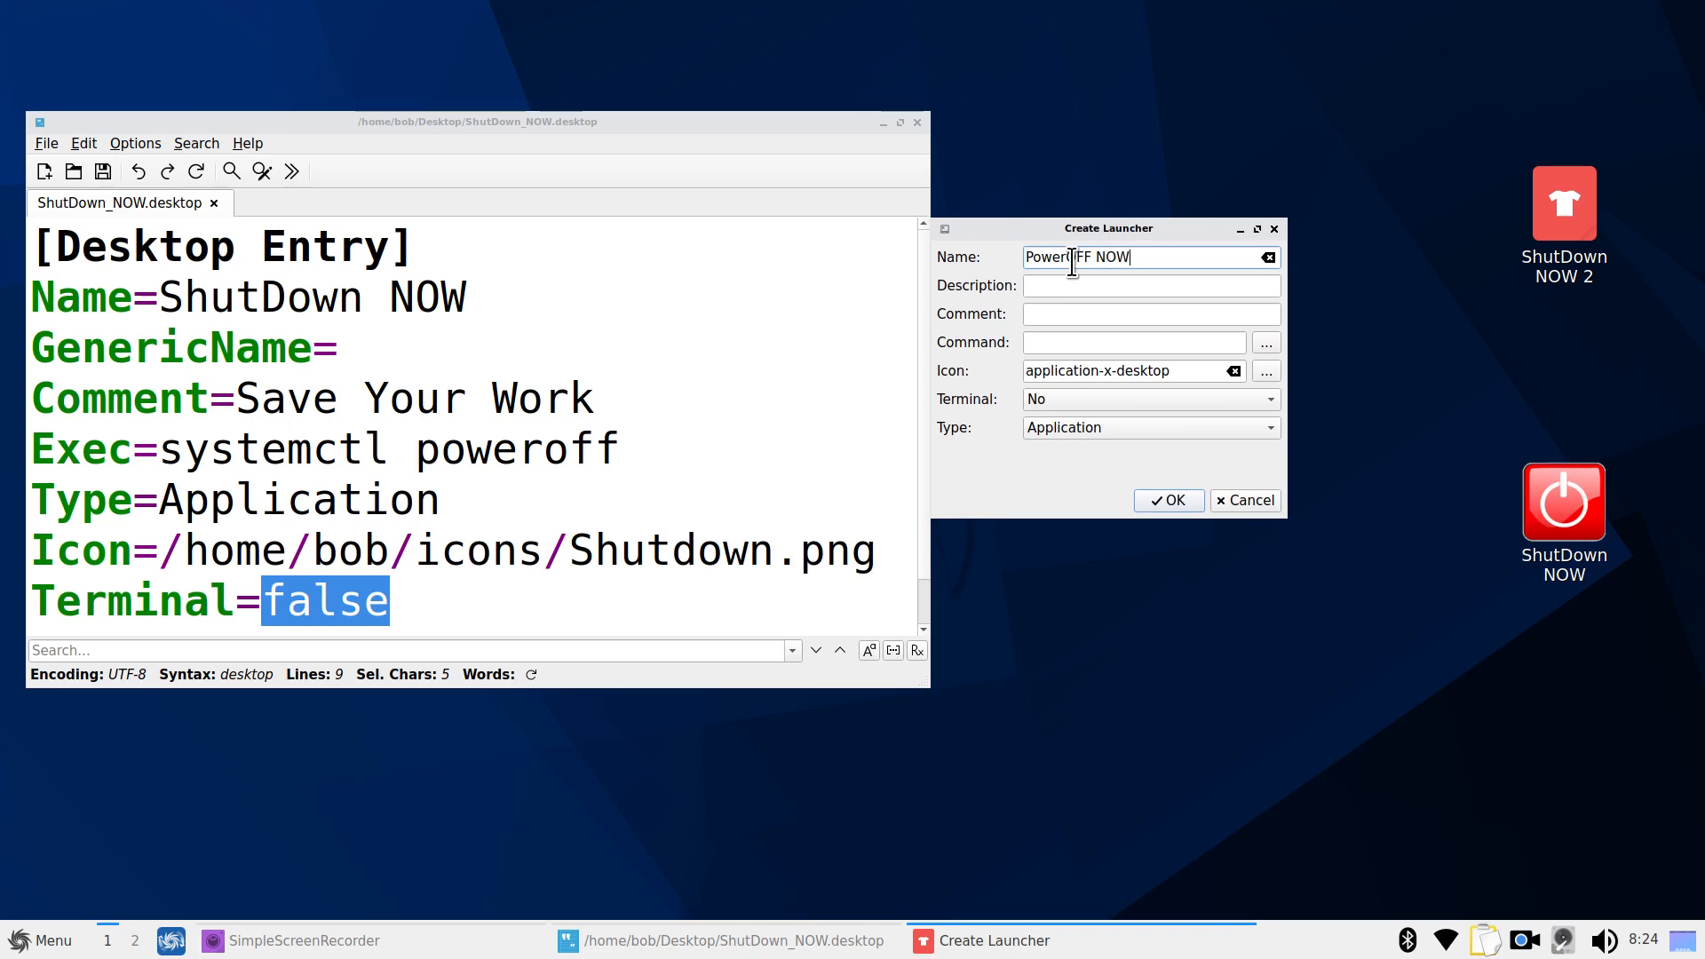
left_click(1035, 316)
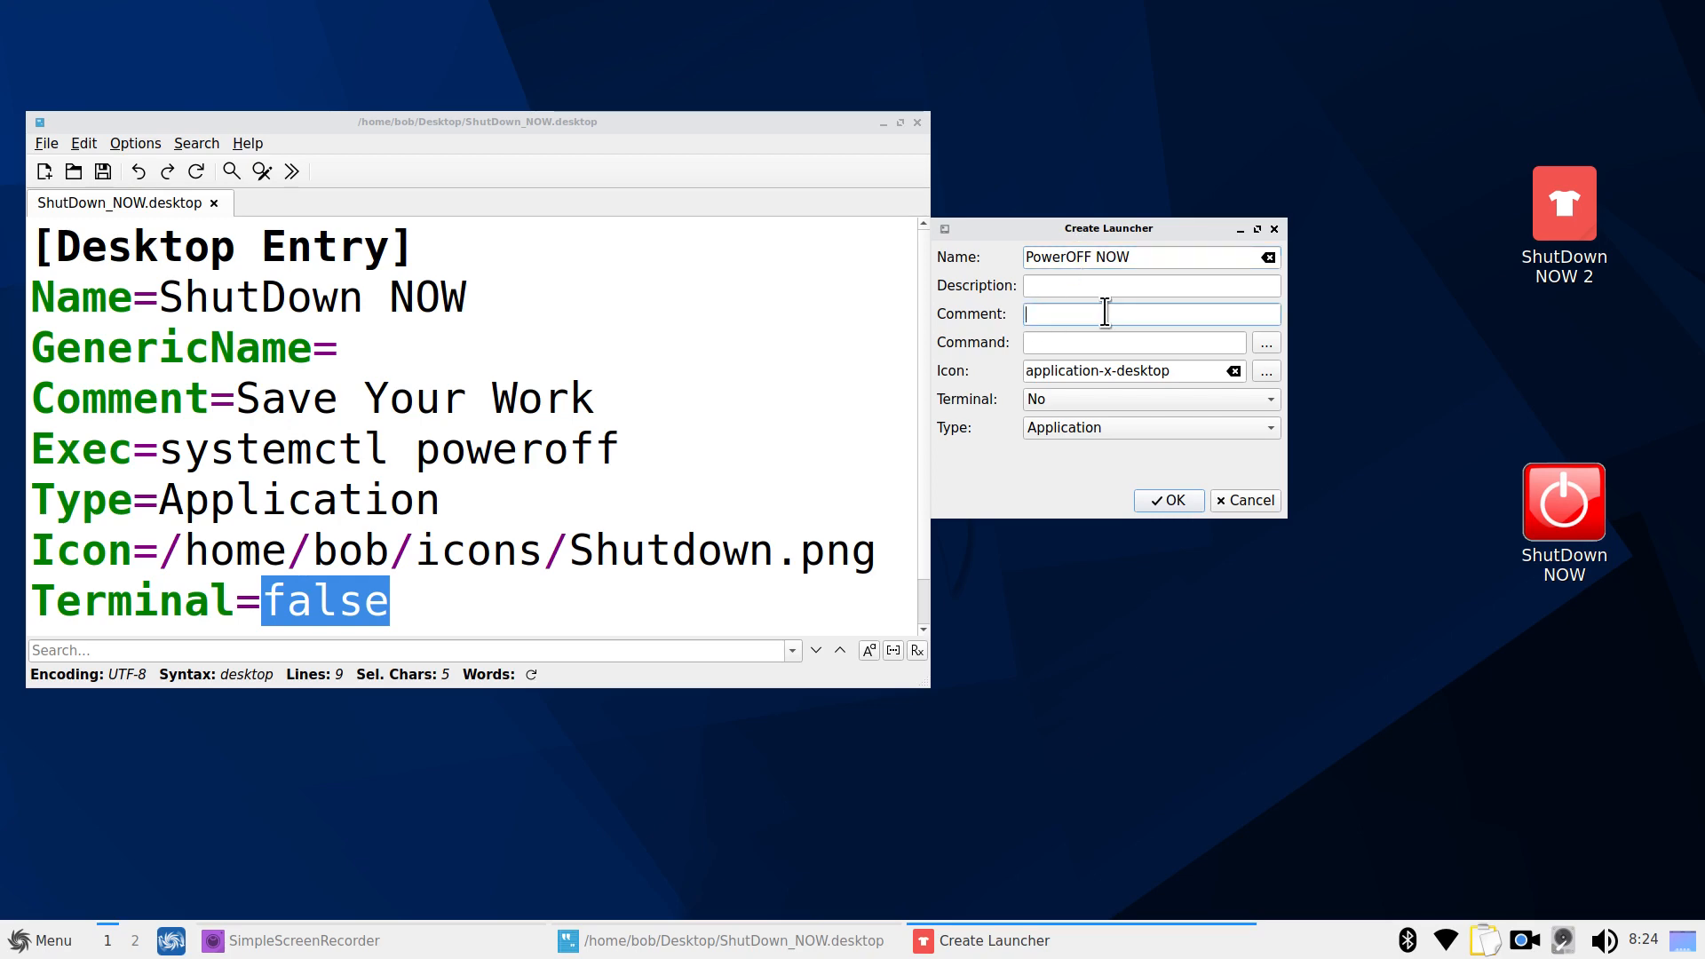
type("SAVE")
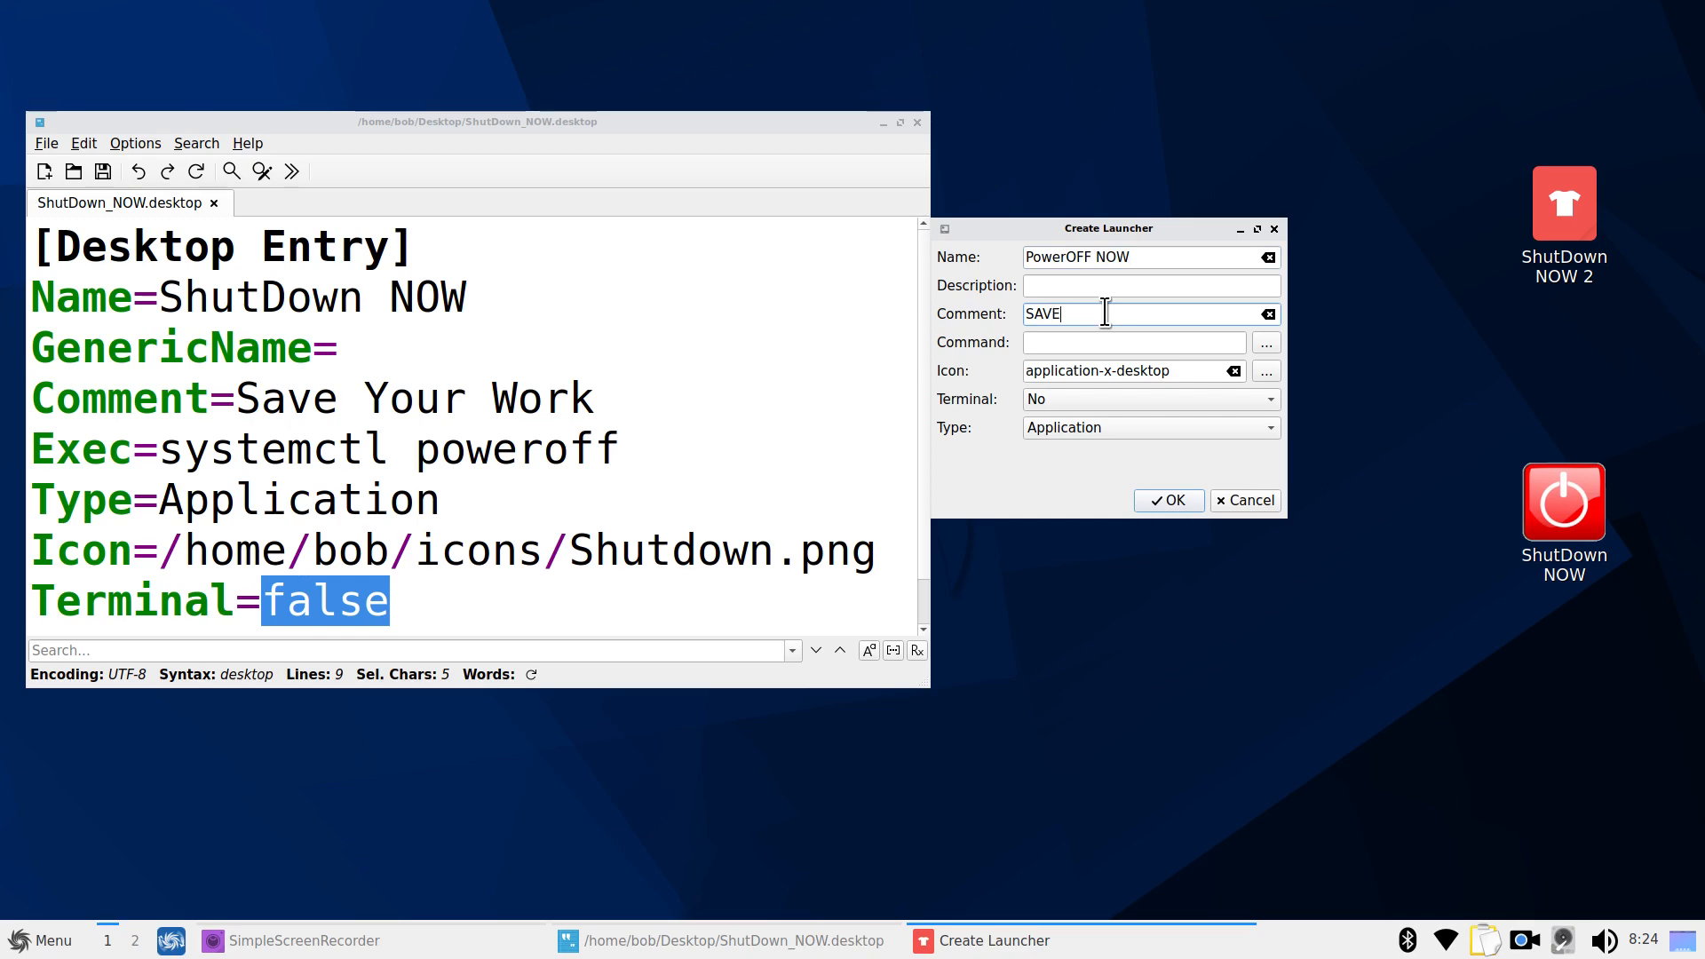
type(" YOUR STUFF !")
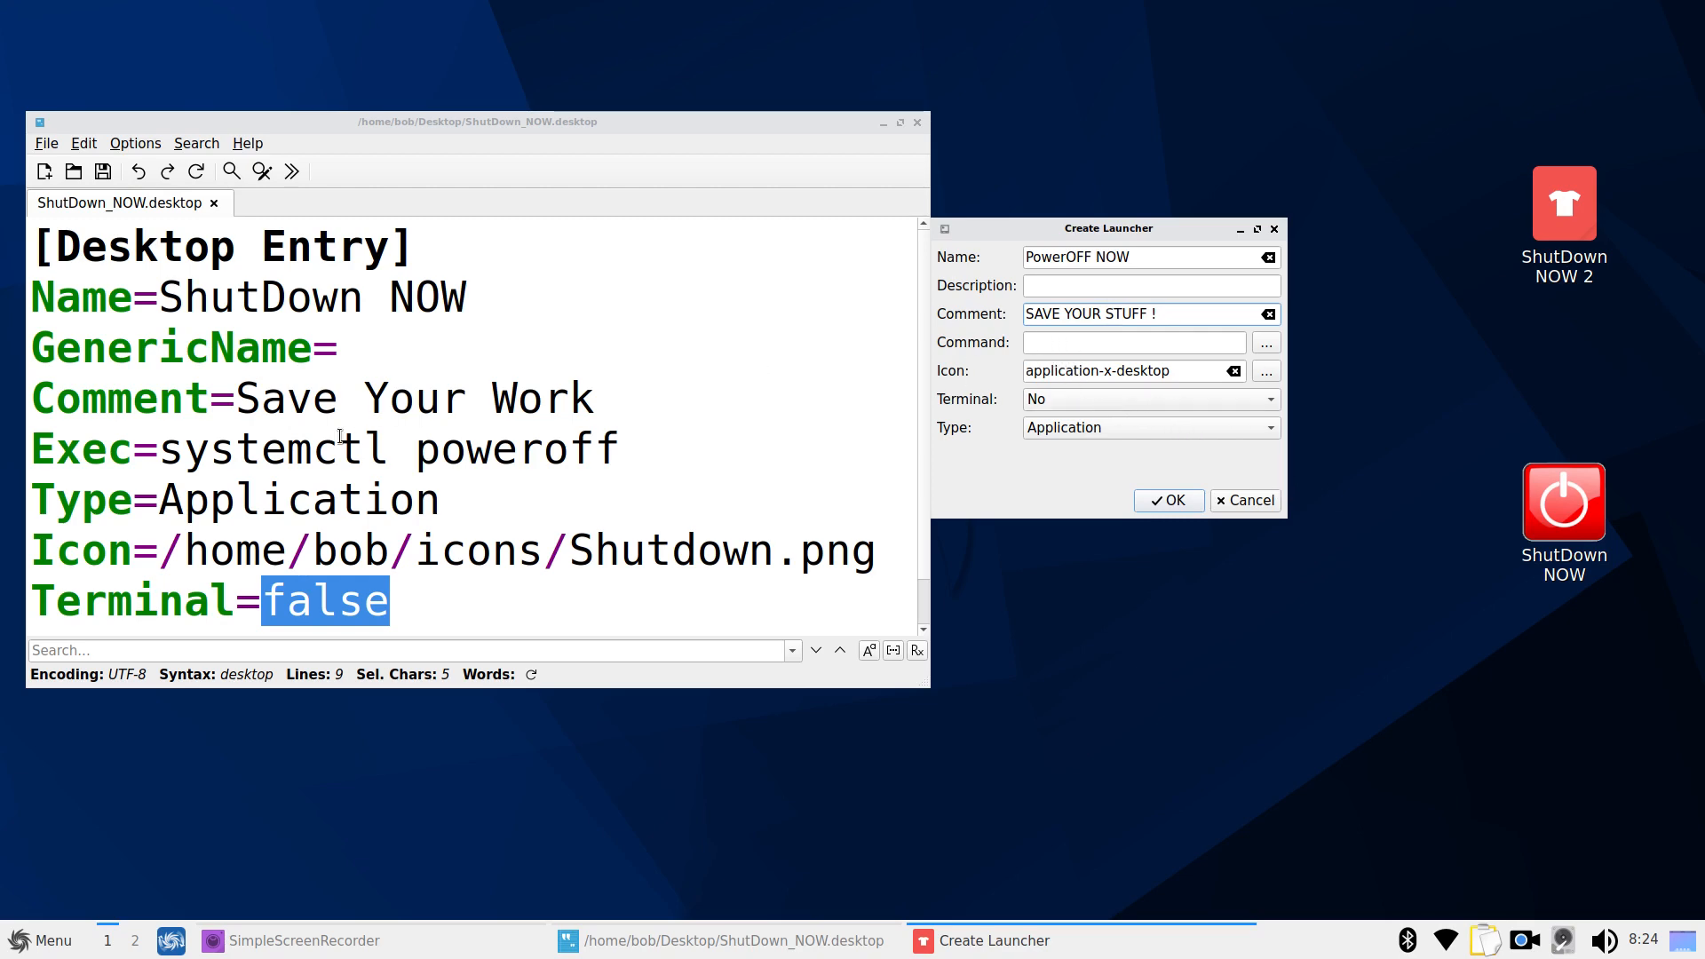
Copy systemctl poweroff from the file into the new launcher's command field
left_click_drag(161, 450, 621, 449)
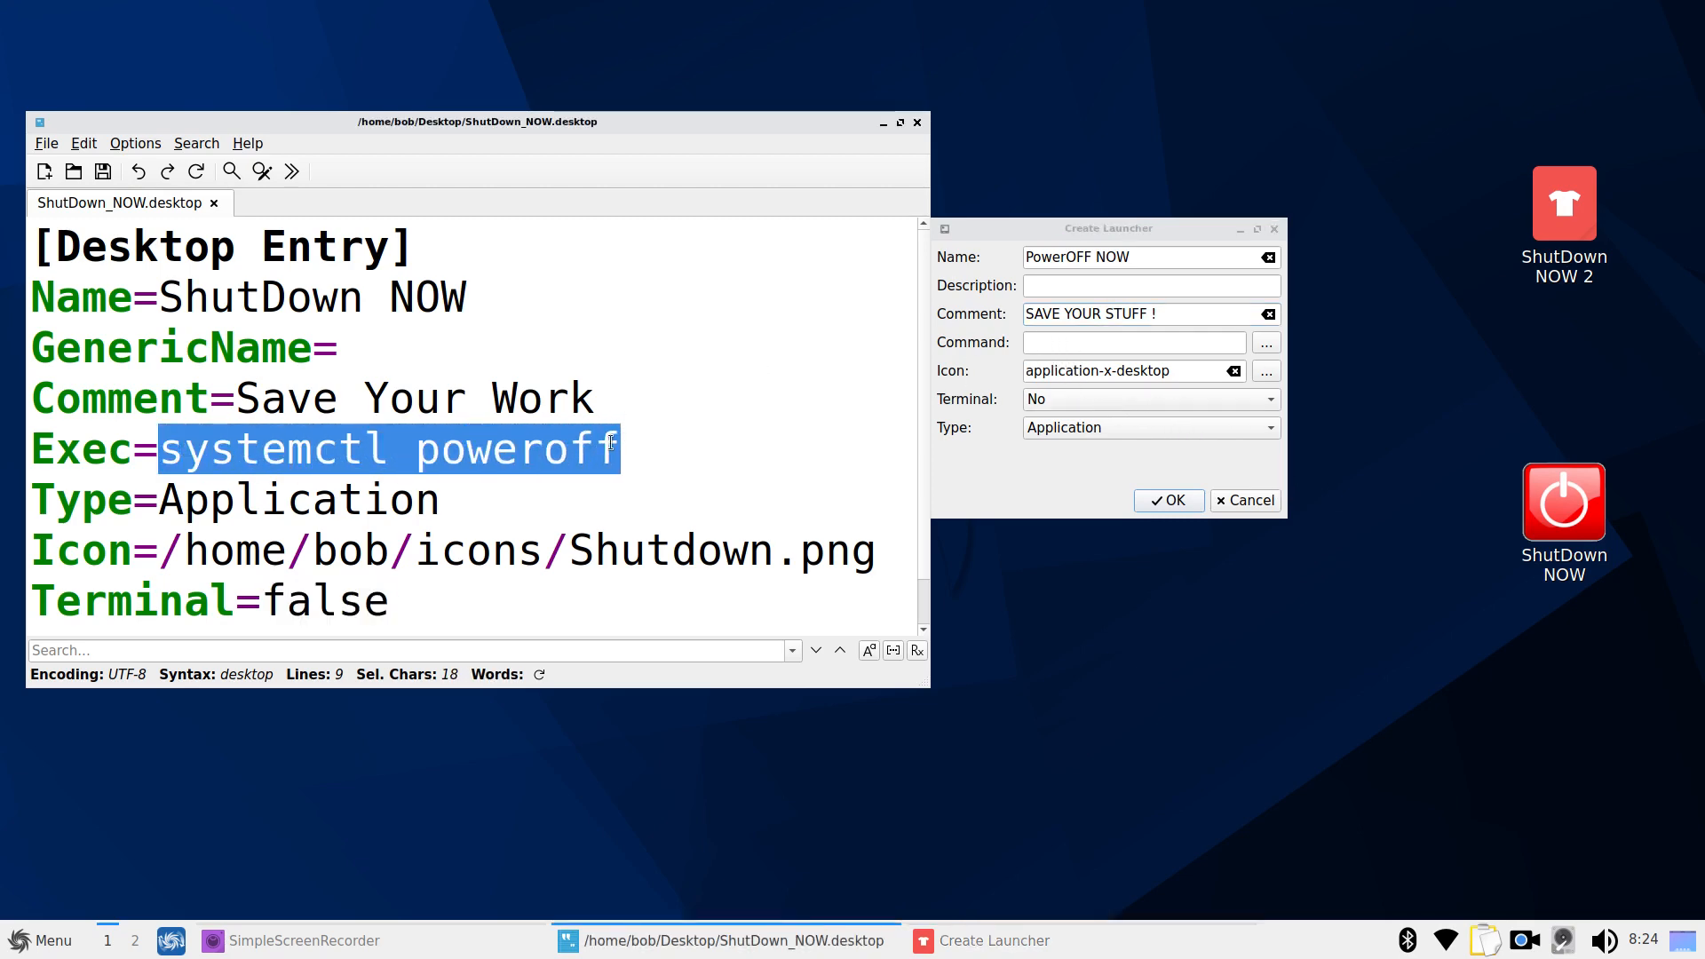
right_click(522, 449)
left_click(620, 538)
left_click(1045, 345)
right_click(1053, 343)
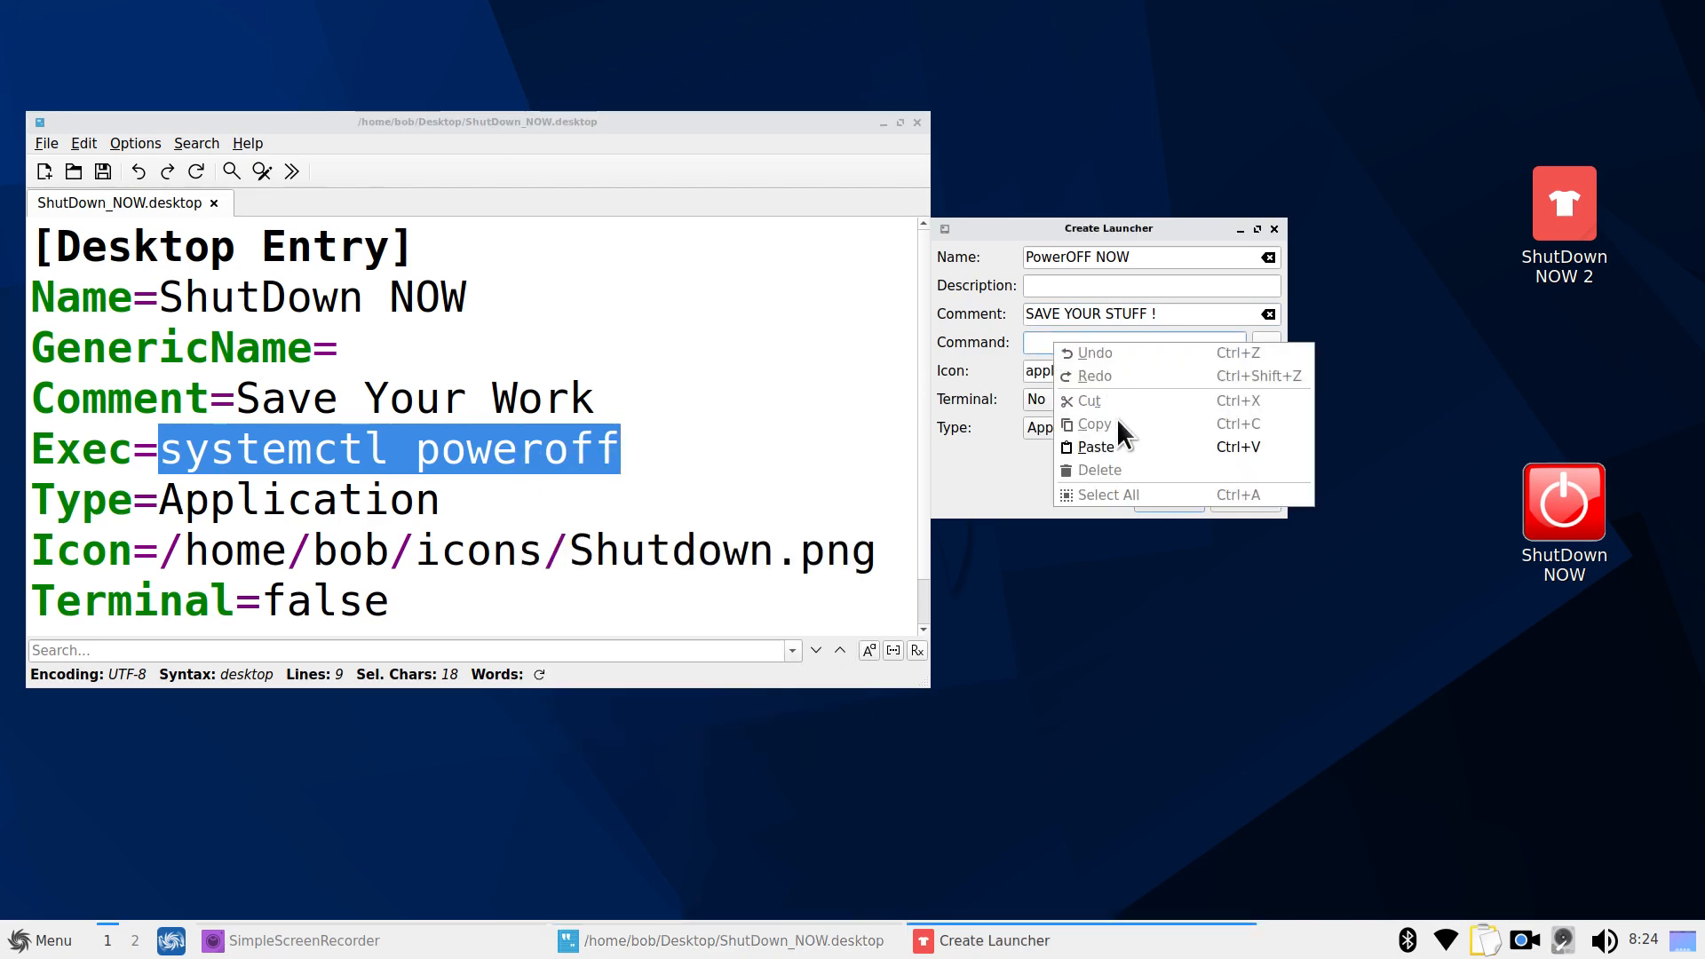
left_click(1121, 445)
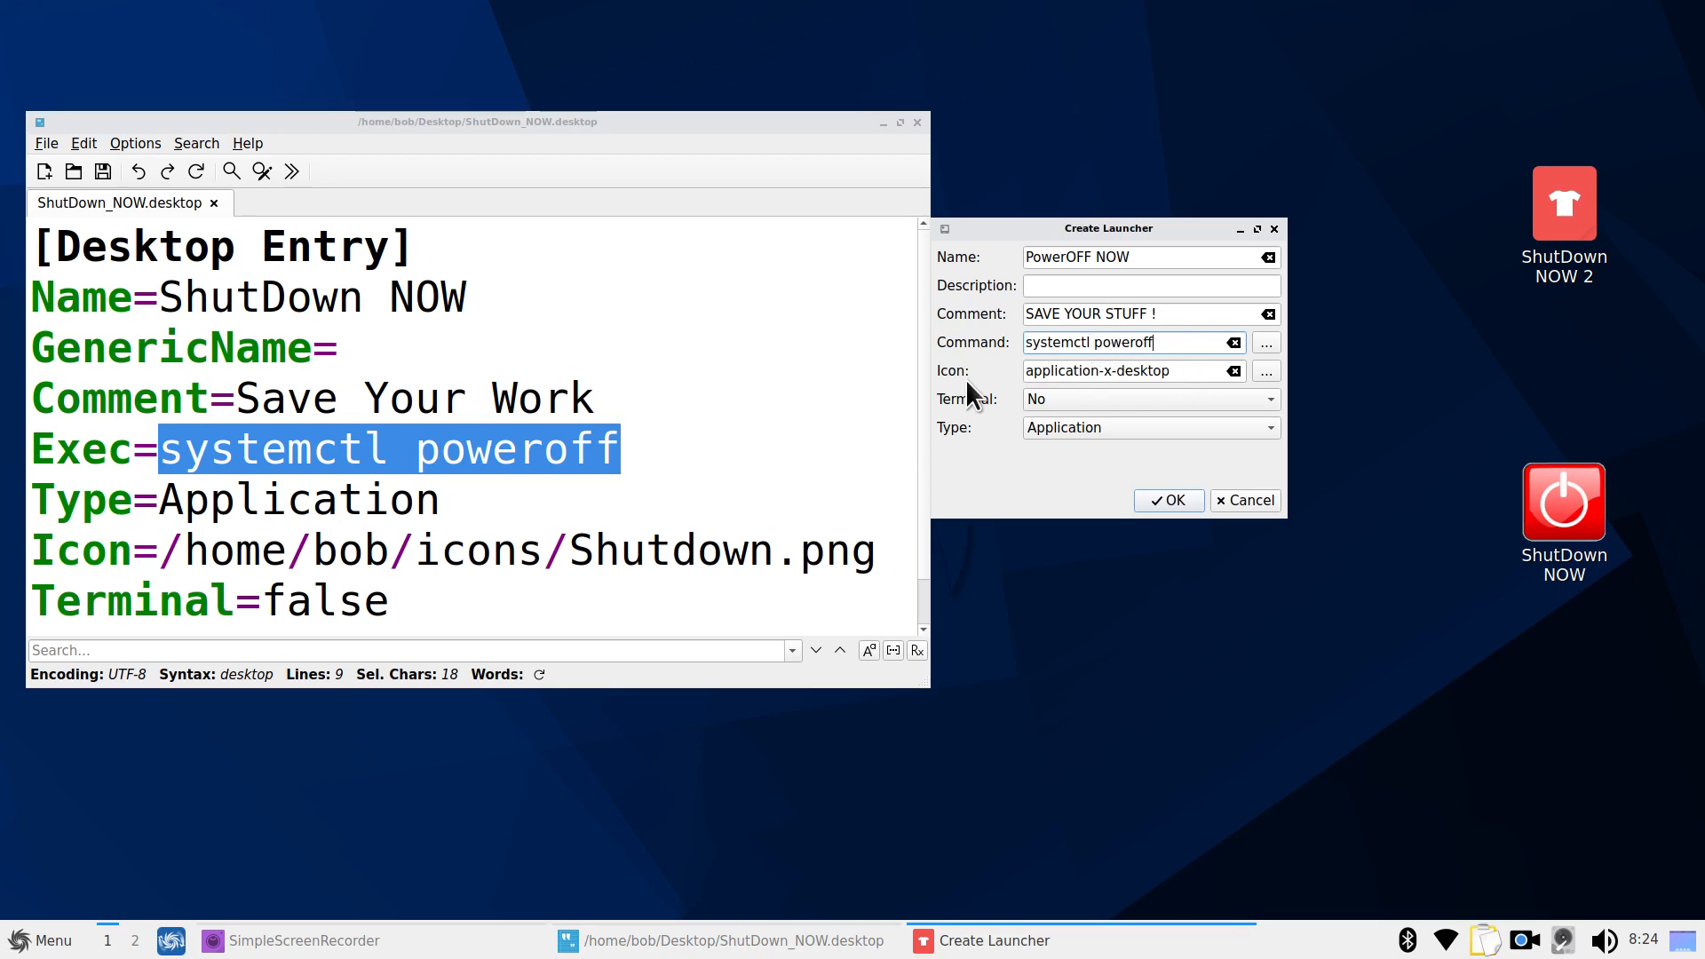
Set the icon to clone-th3-icon.png from the home icons folder and create the PowerOFF NOW launcher
left_click(1266, 372)
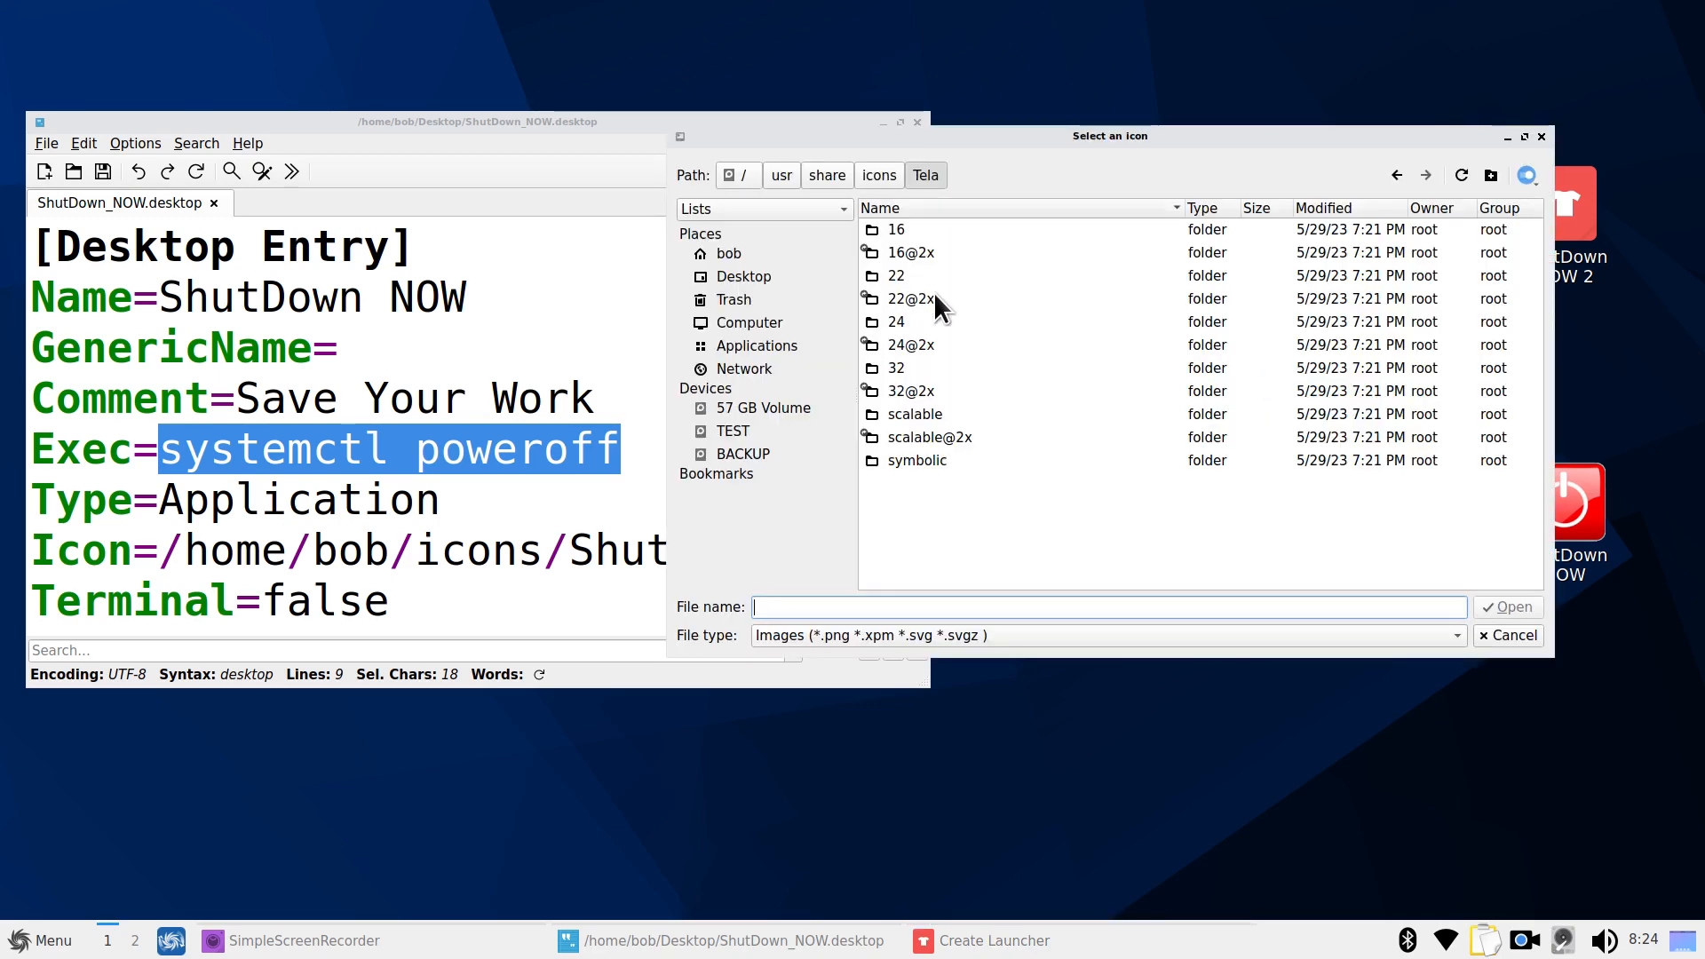
left_click(726, 257)
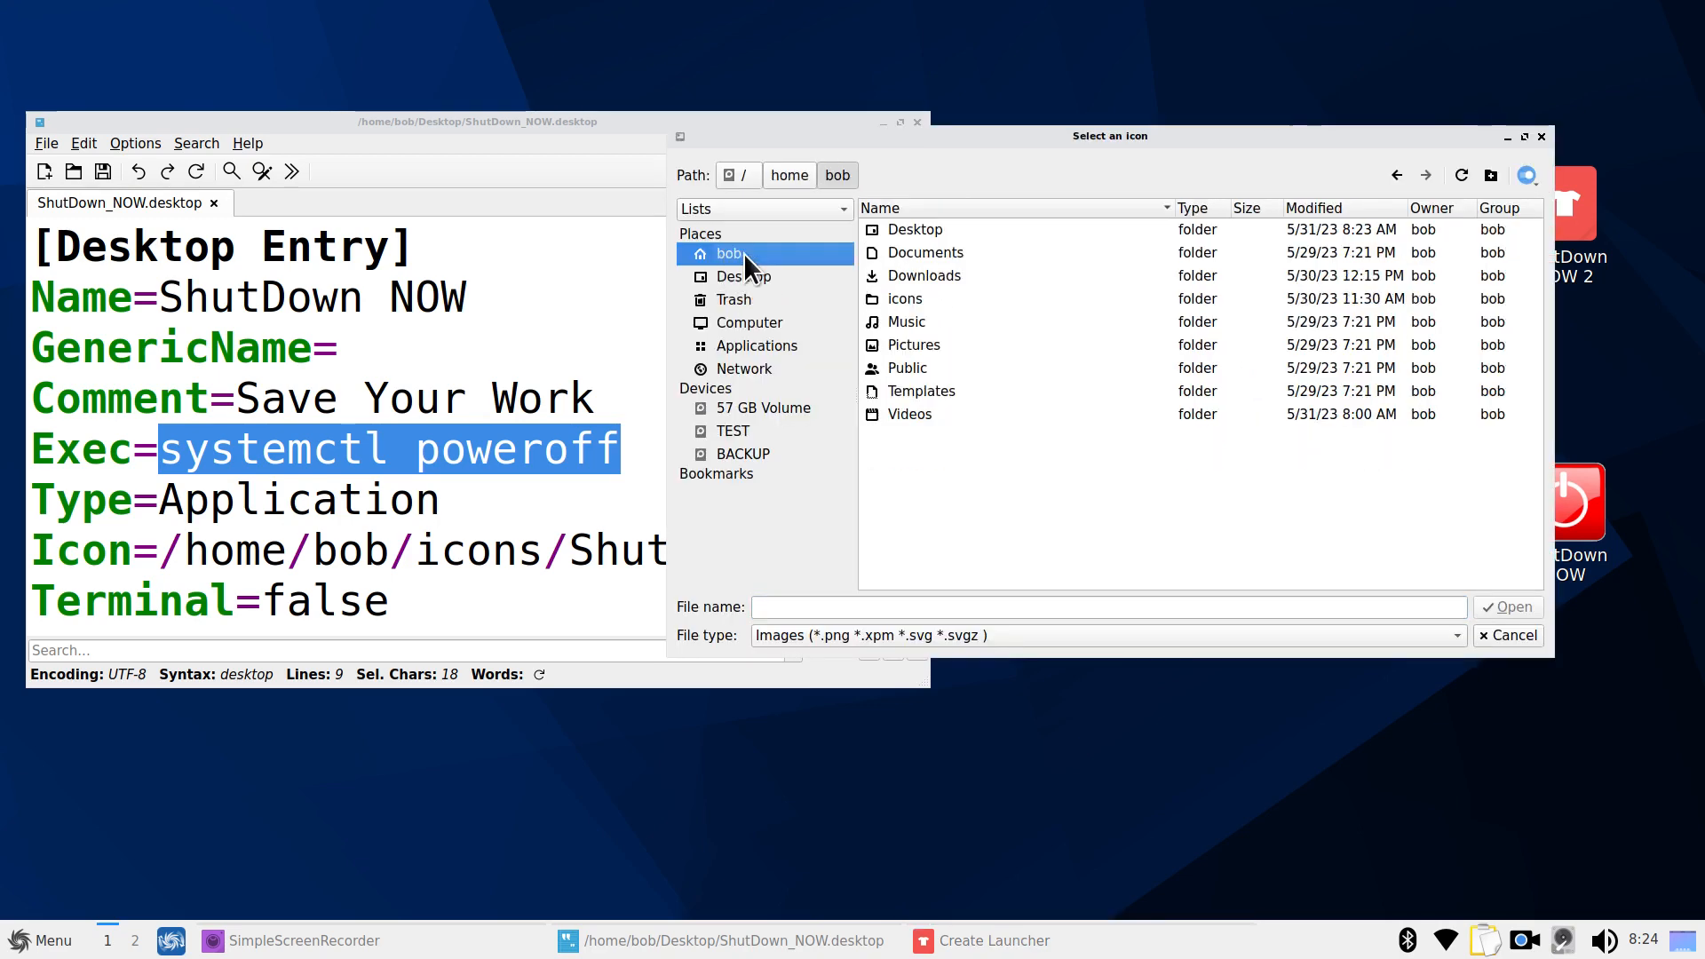
left_click(872, 297)
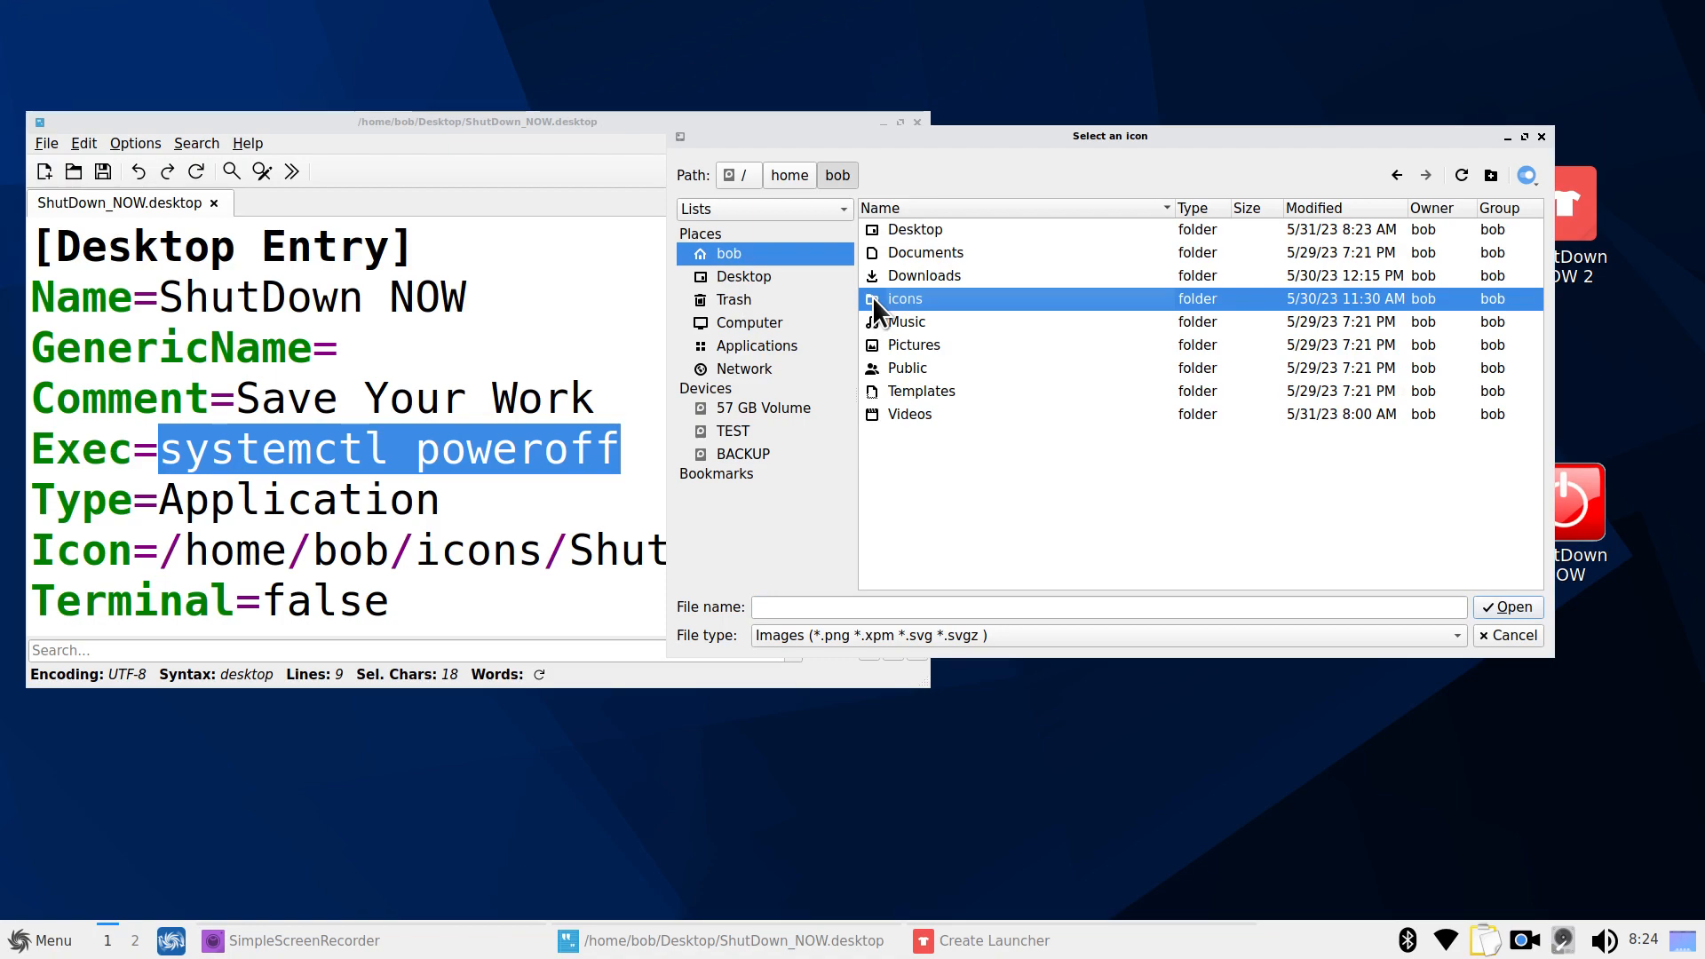
double_click(873, 298)
scroll(1022, 311, "down", 12)
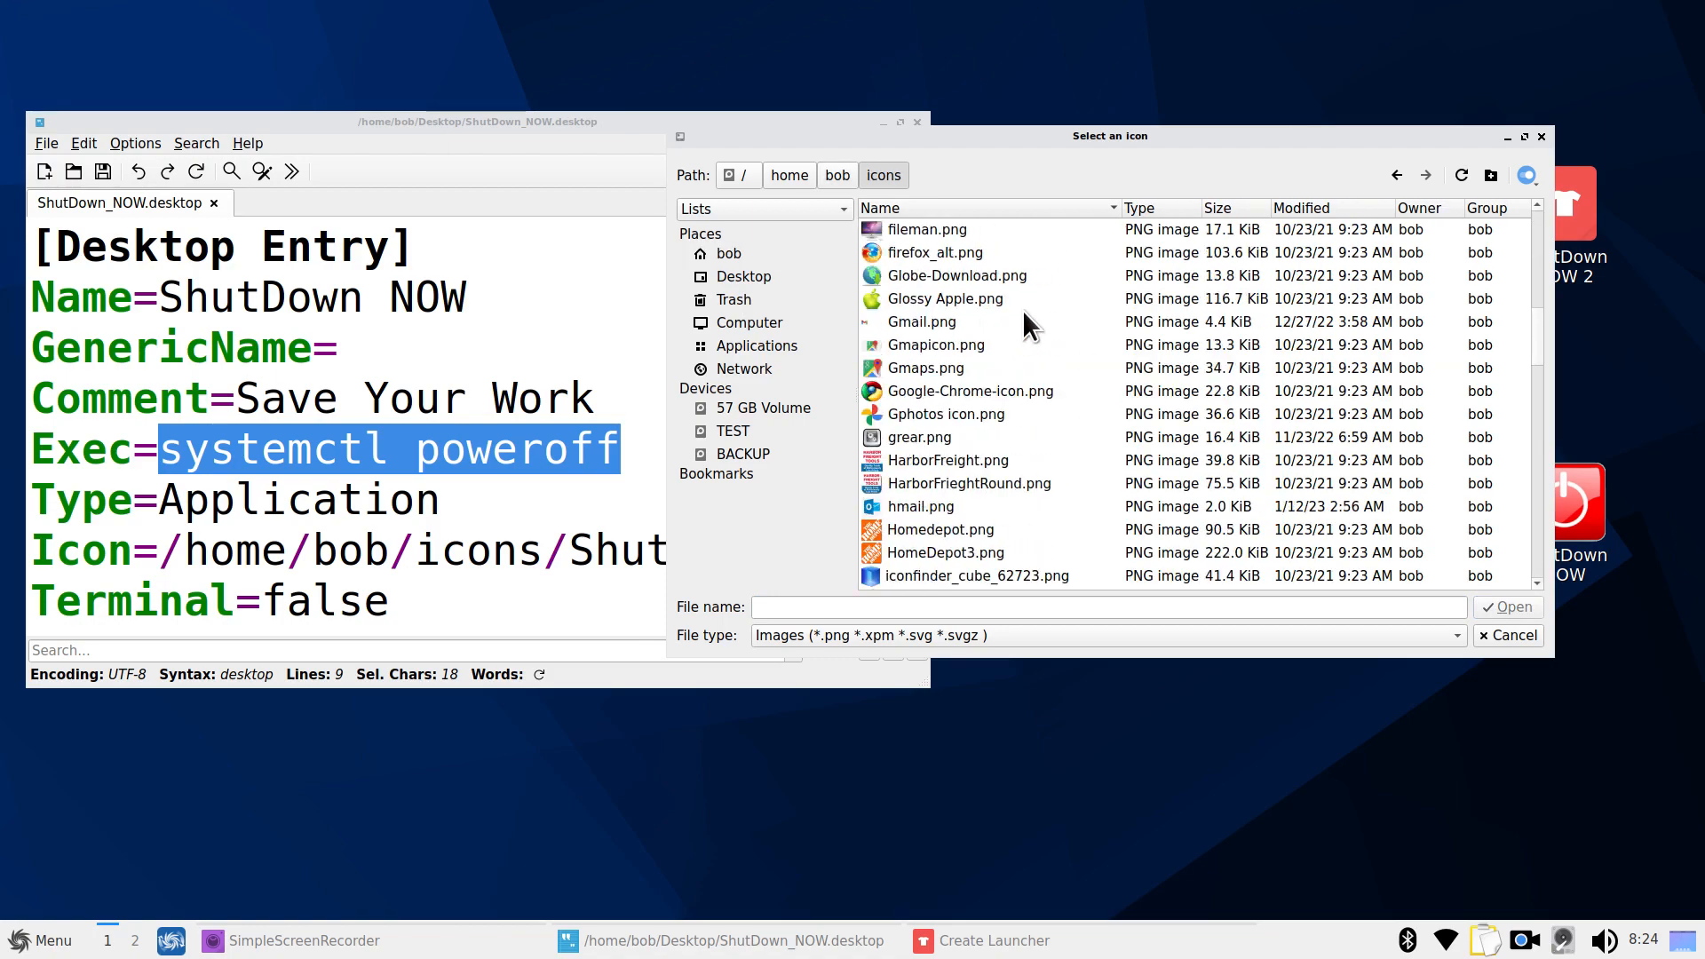
scroll(1021, 310, "up", 12)
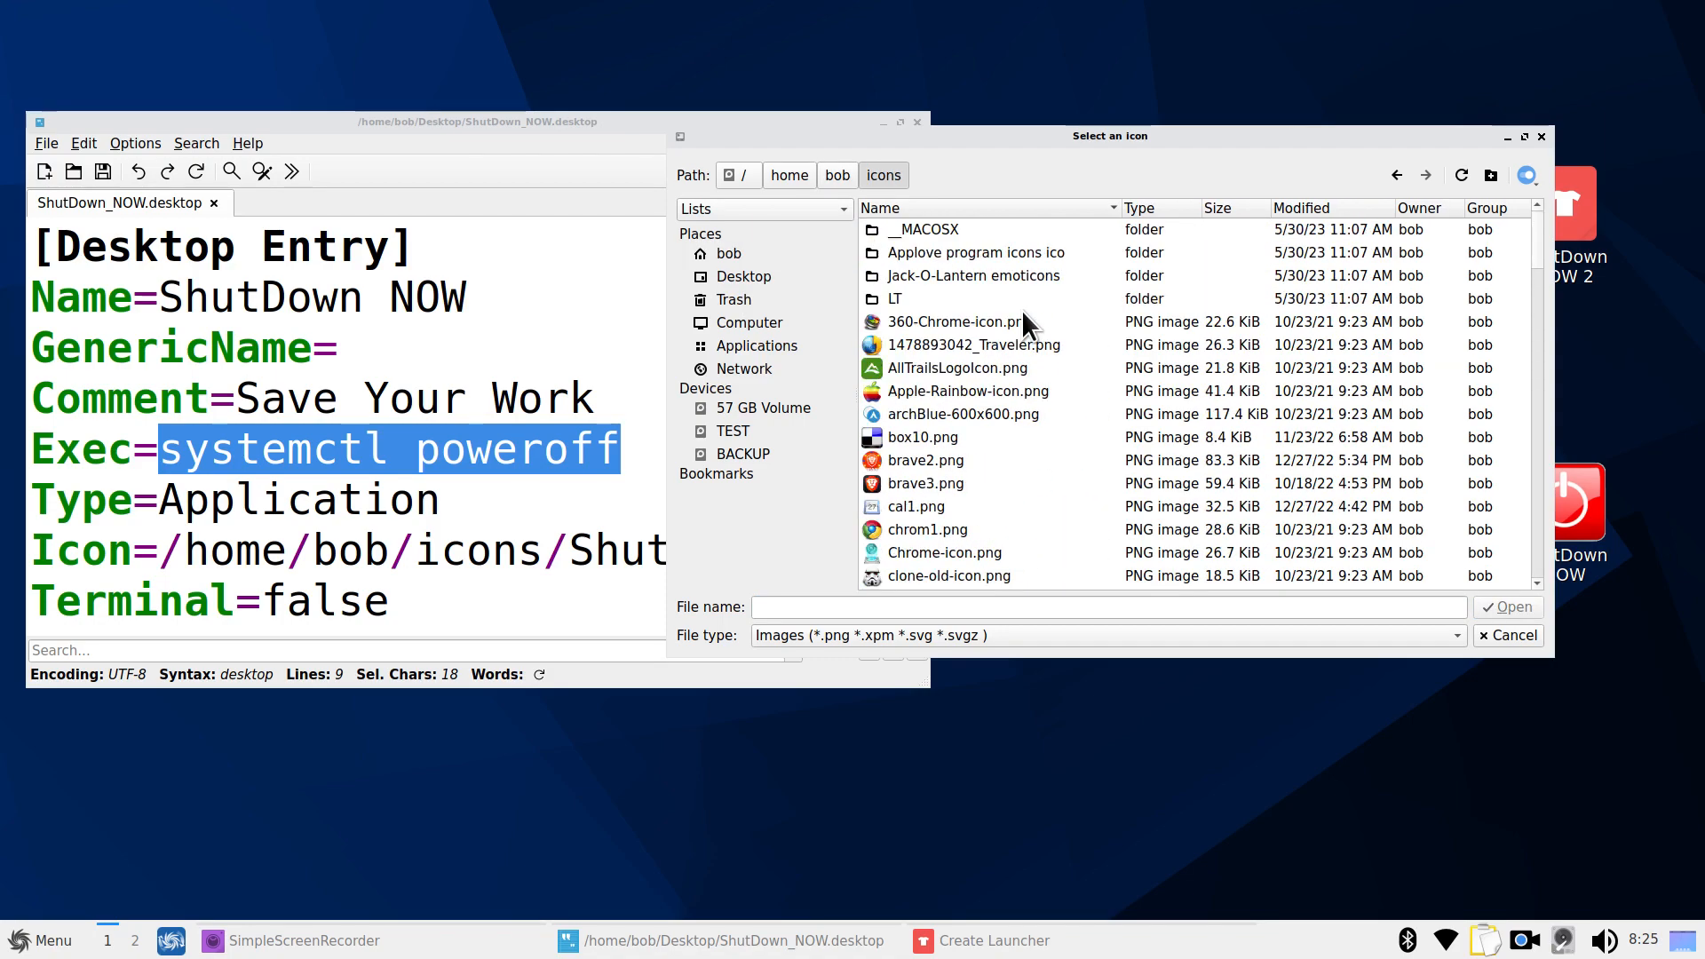
scroll(1021, 311, "down", 5)
scroll(1021, 310, "up", 1)
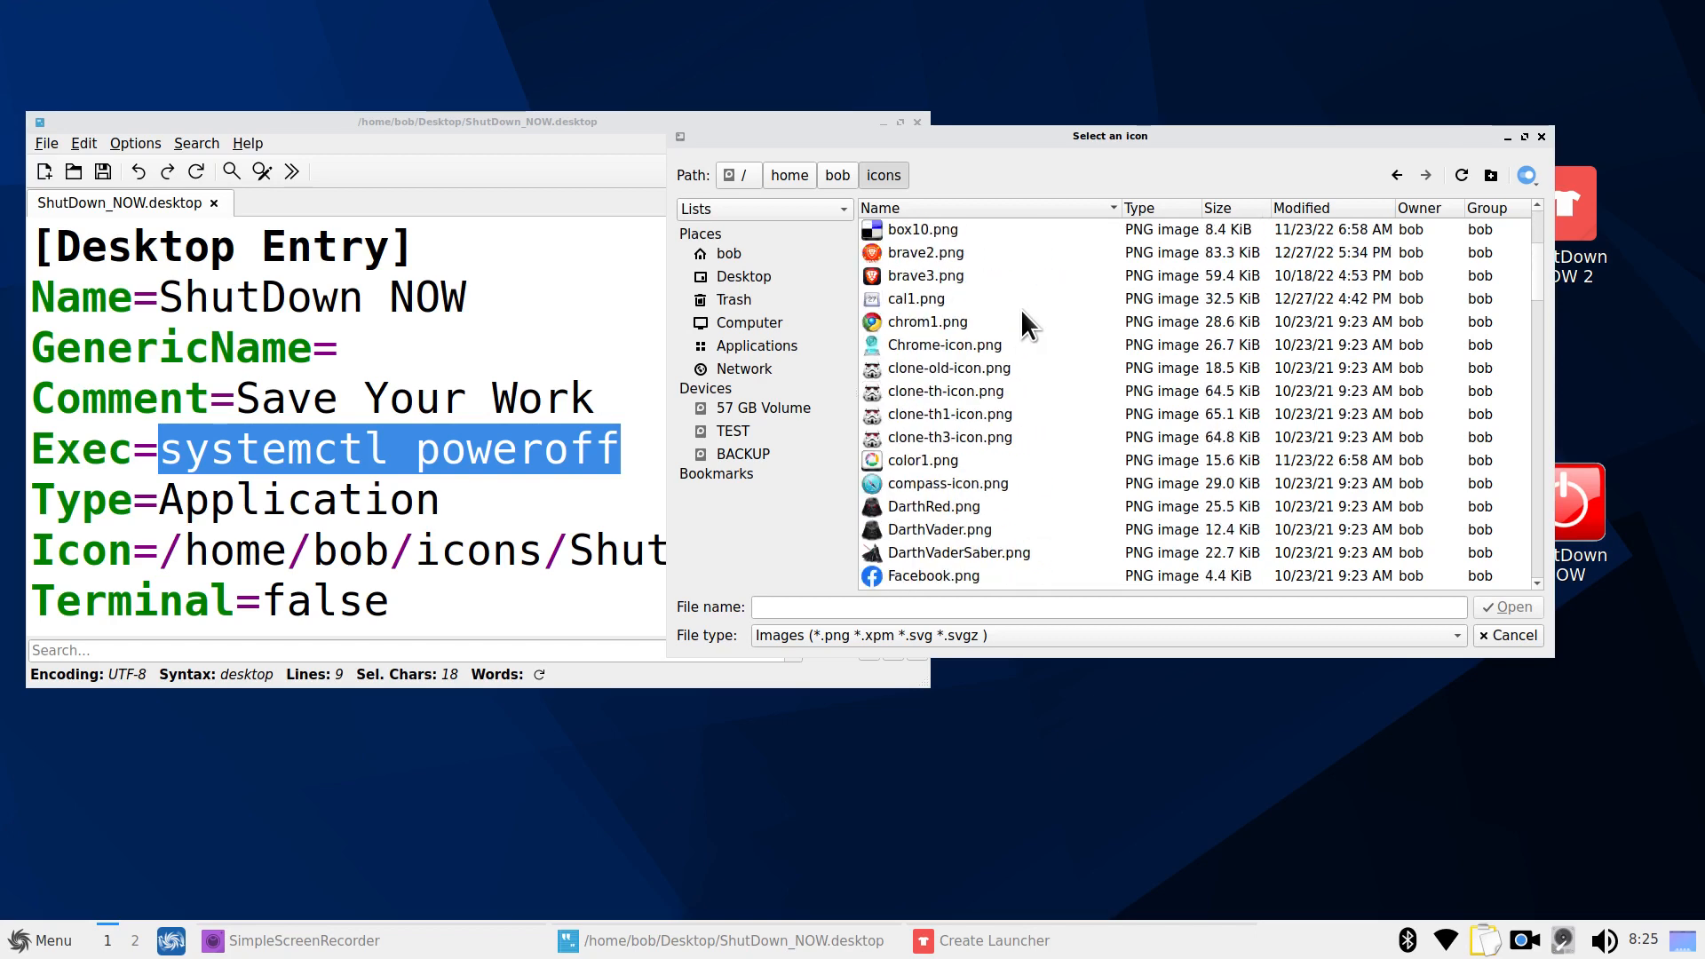
left_click(894, 437)
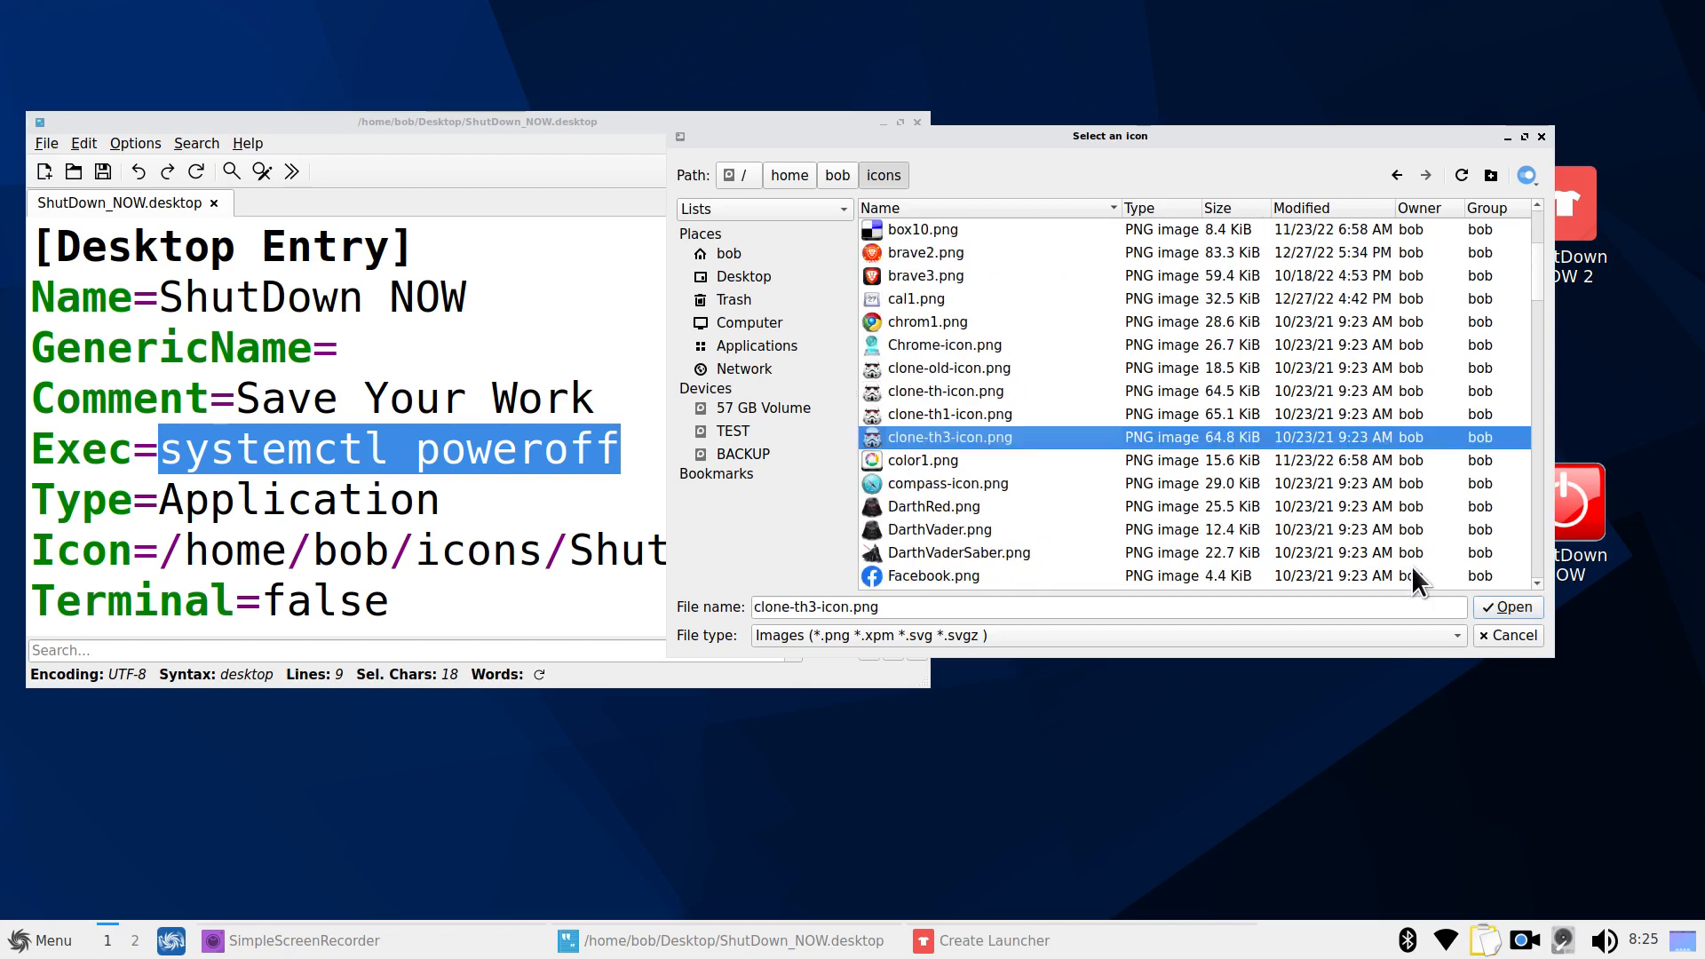
left_click(1507, 606)
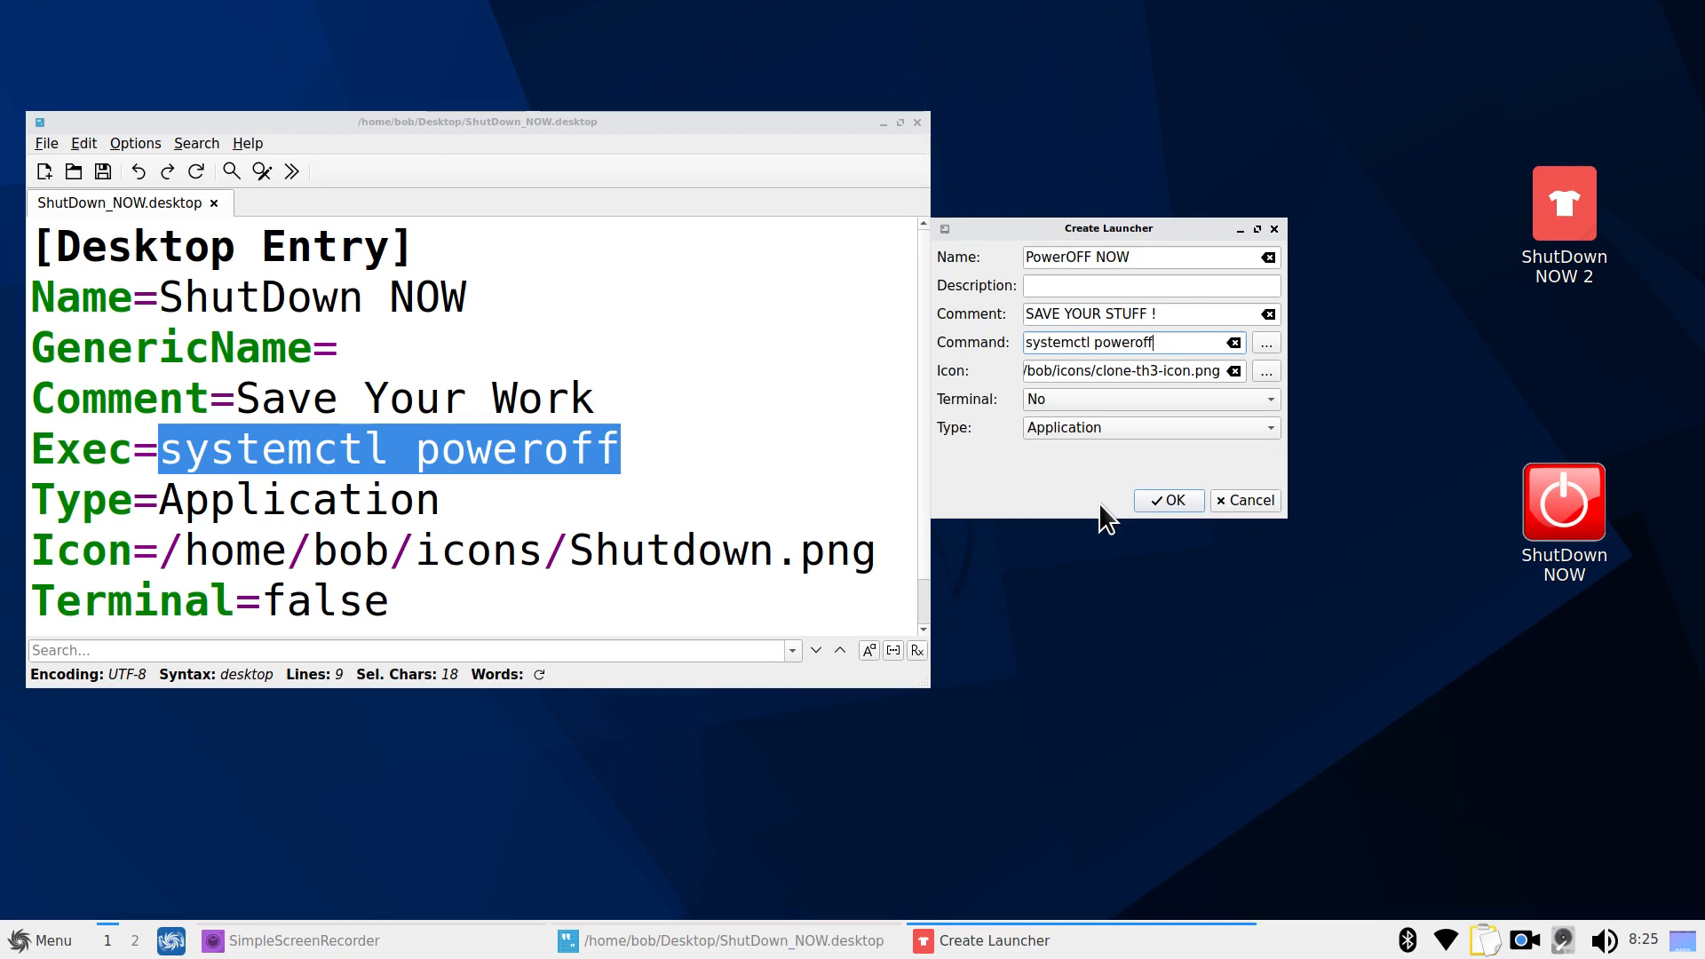
left_click(1167, 499)
Move PowerOFF NOW beside the two ShutDown launchers and close FeatherPad
left_click_drag(69, 60, 1315, 362)
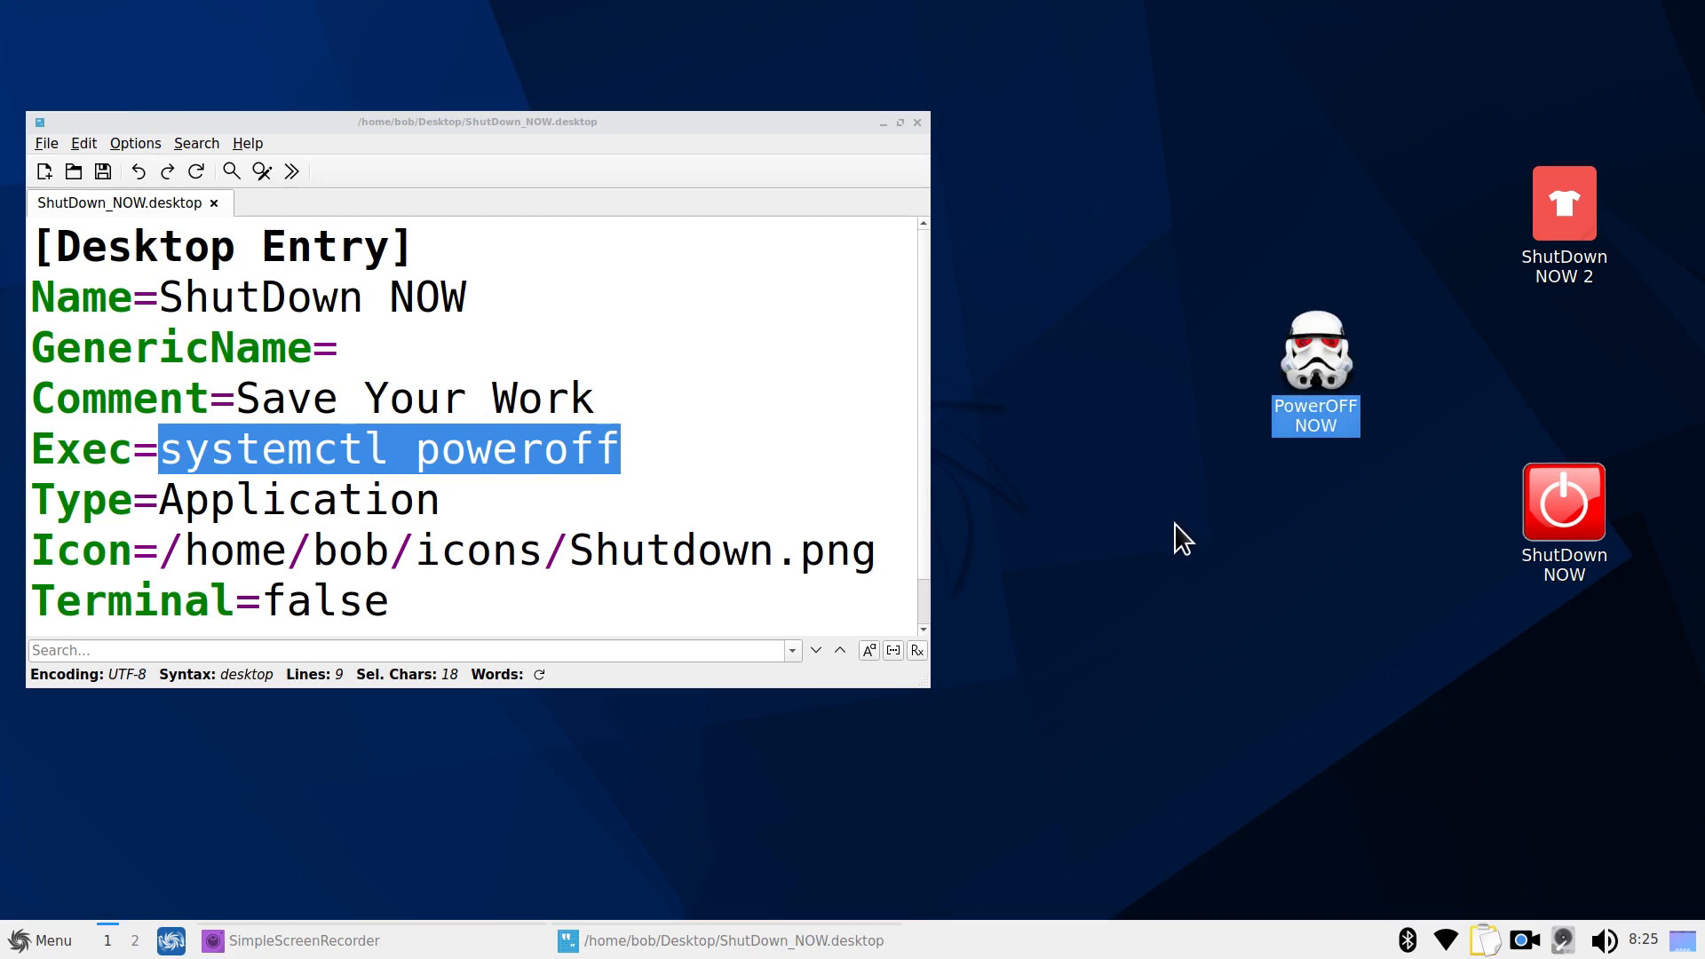
left_click(916, 123)
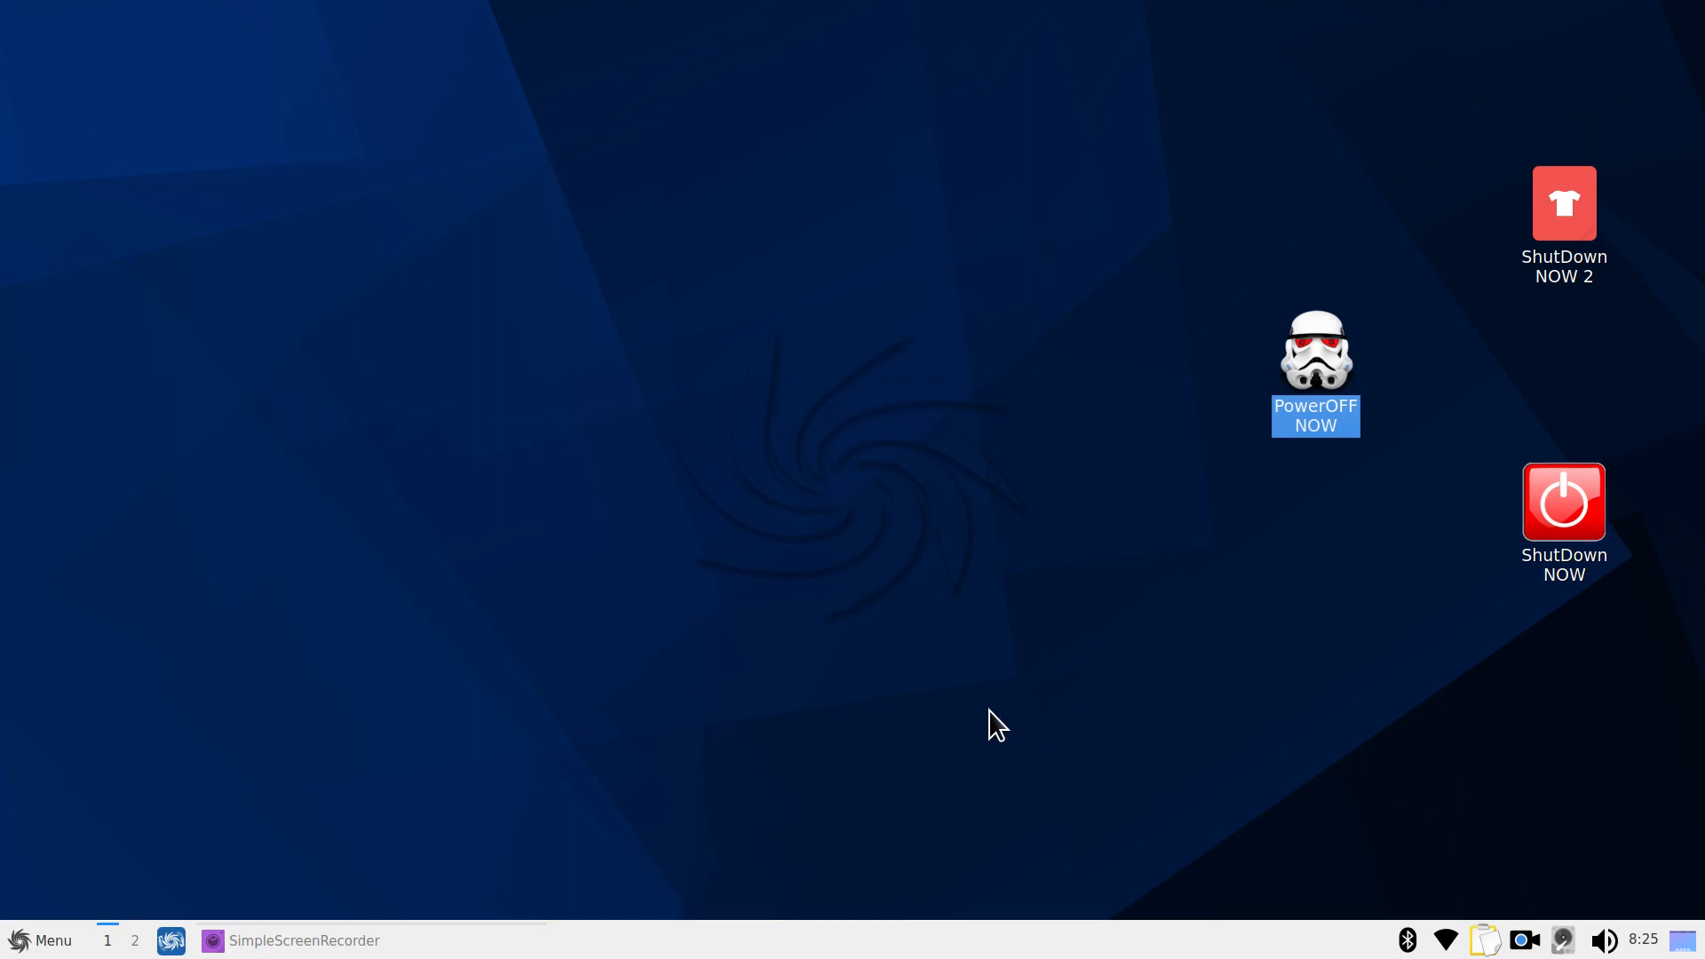
left_click(40, 940)
mouse_move(103, 853)
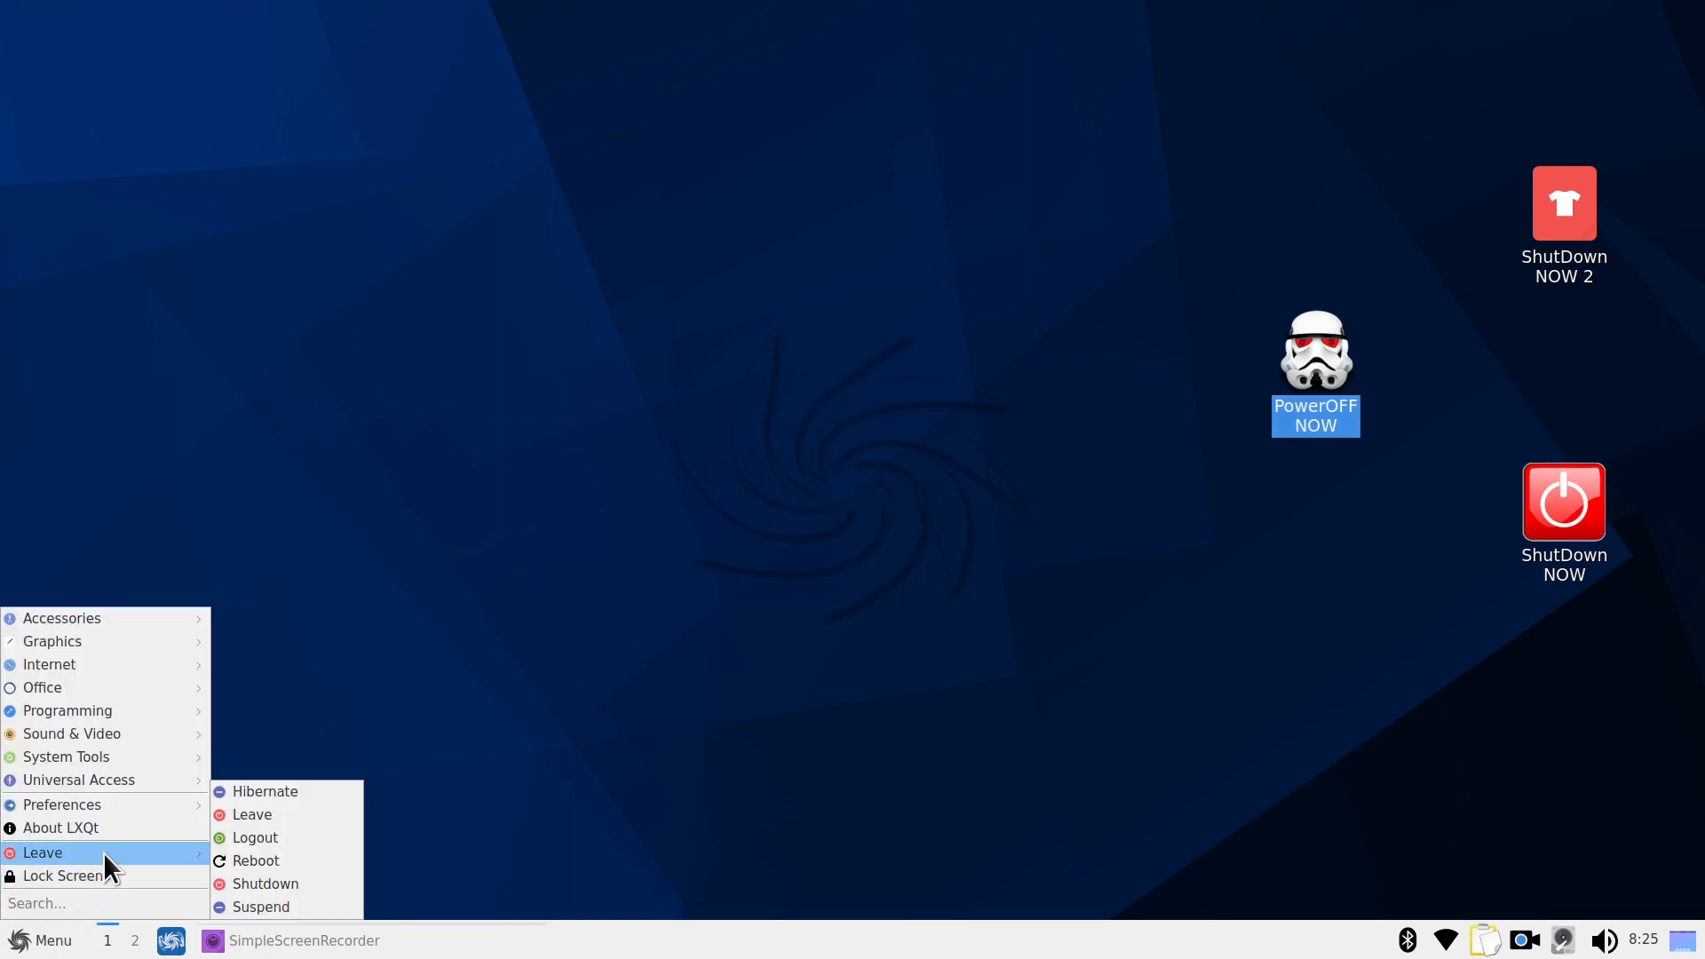
left_click(301, 881)
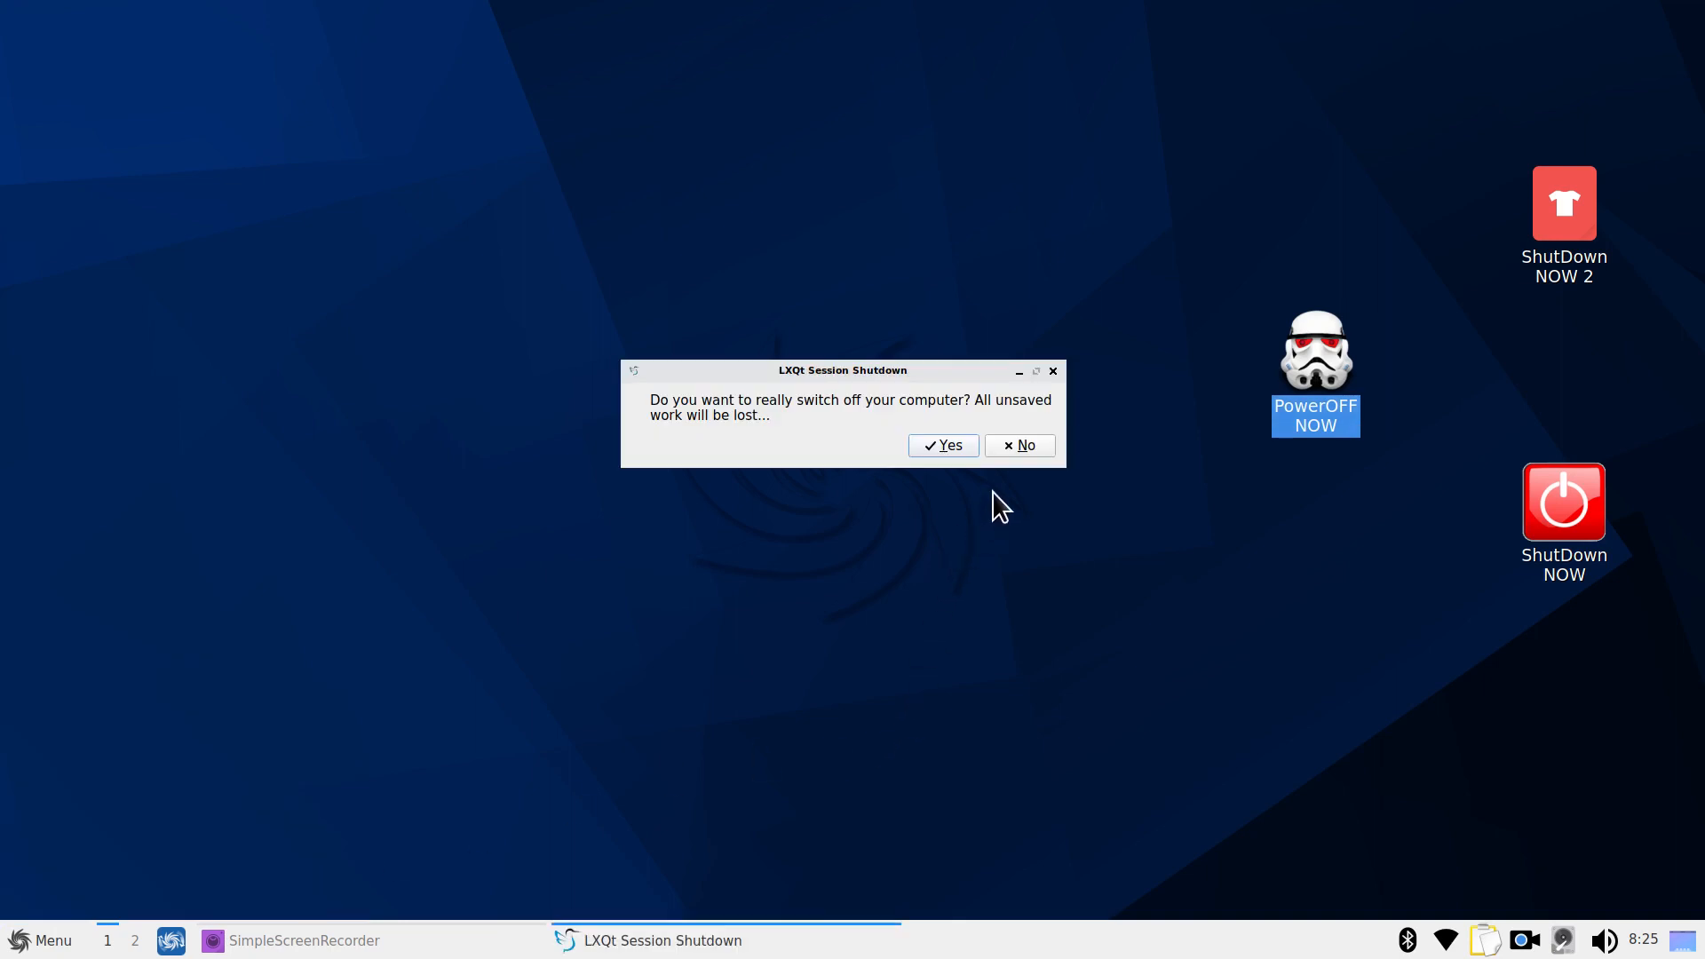
left_click(1054, 371)
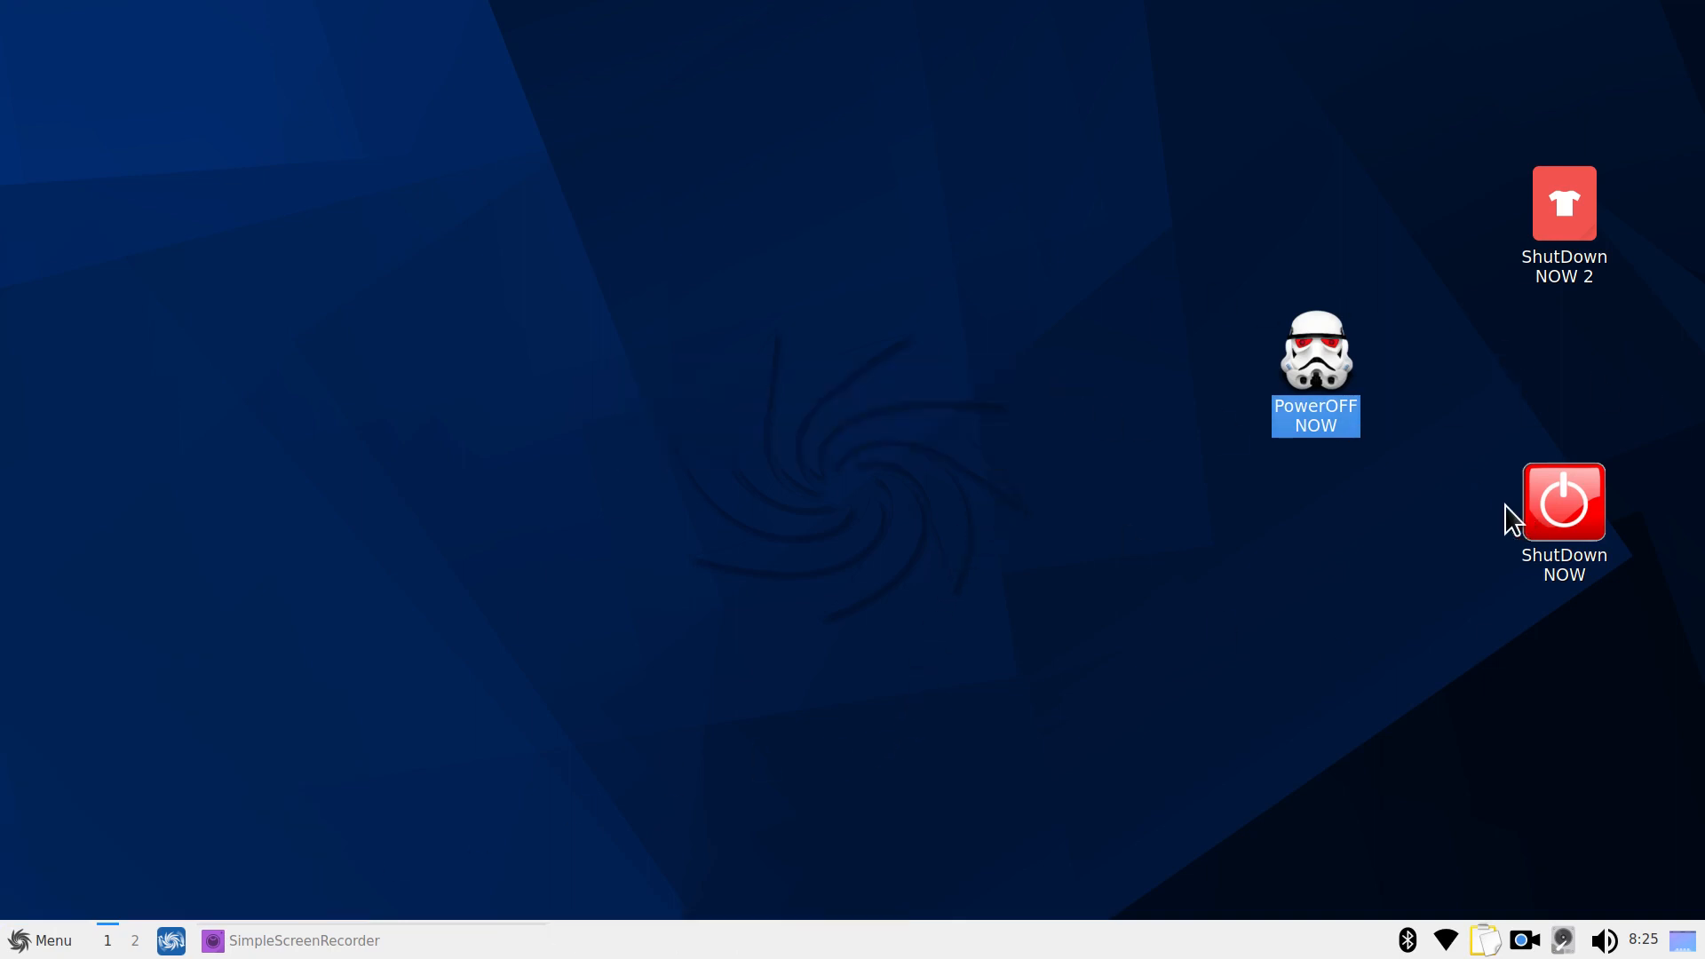